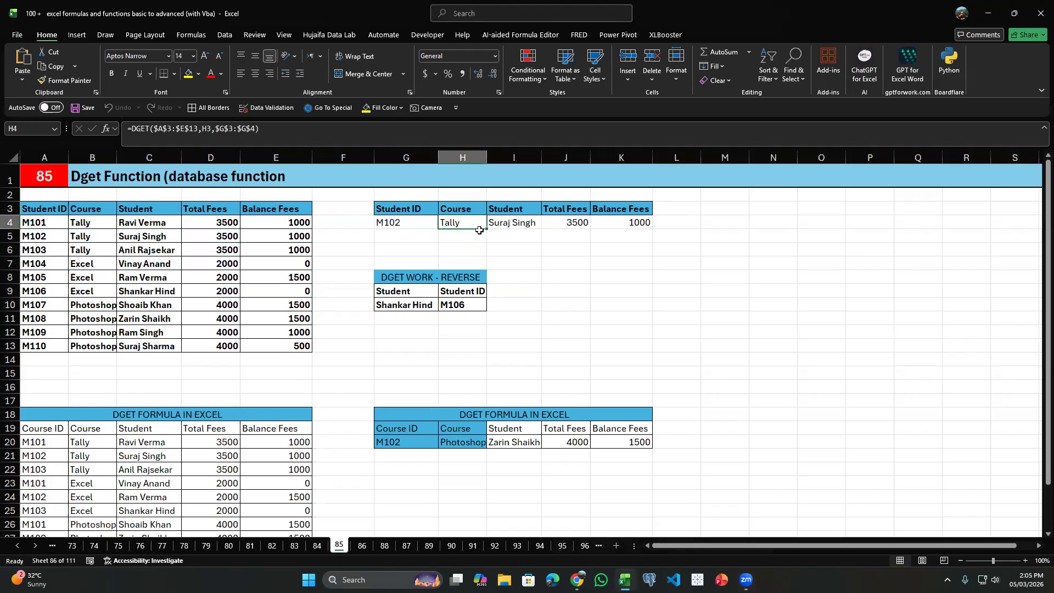
Clear the lookup formulas in H4:K4 beneath the Course, Student, Total Fees and Balance Fees headings.
key(Delete)
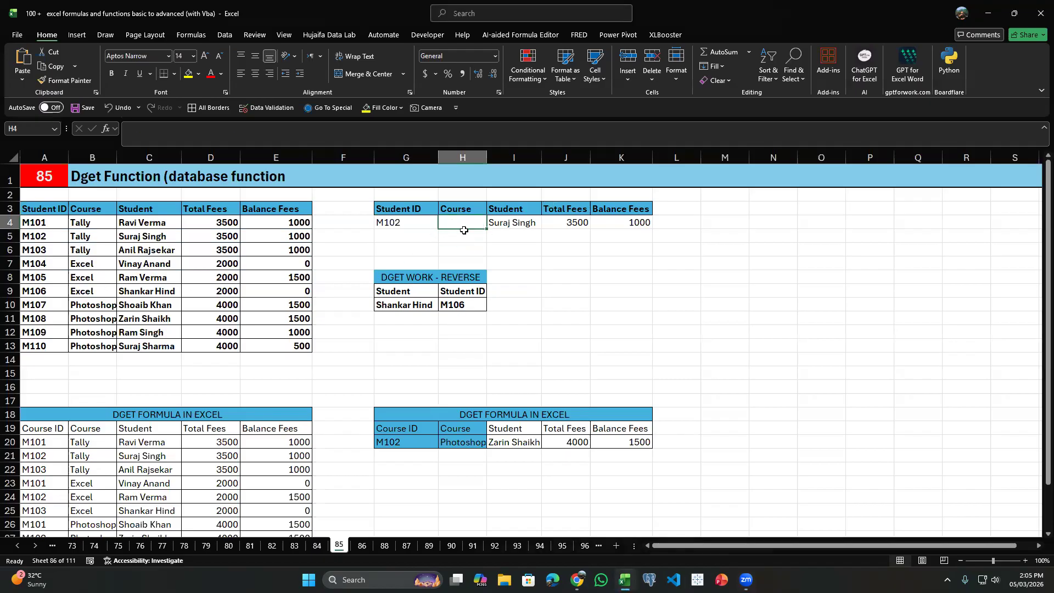
click(511, 212)
key(Delete)
click(537, 219)
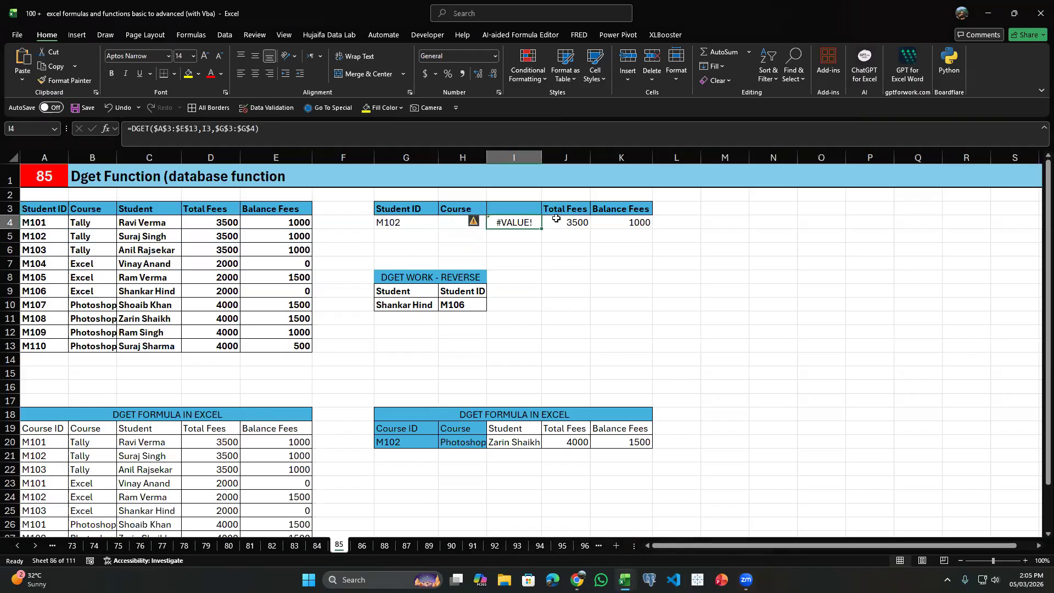
key(ctrl+z)
click(559, 220)
click(510, 224)
key(Delete)
click(570, 219)
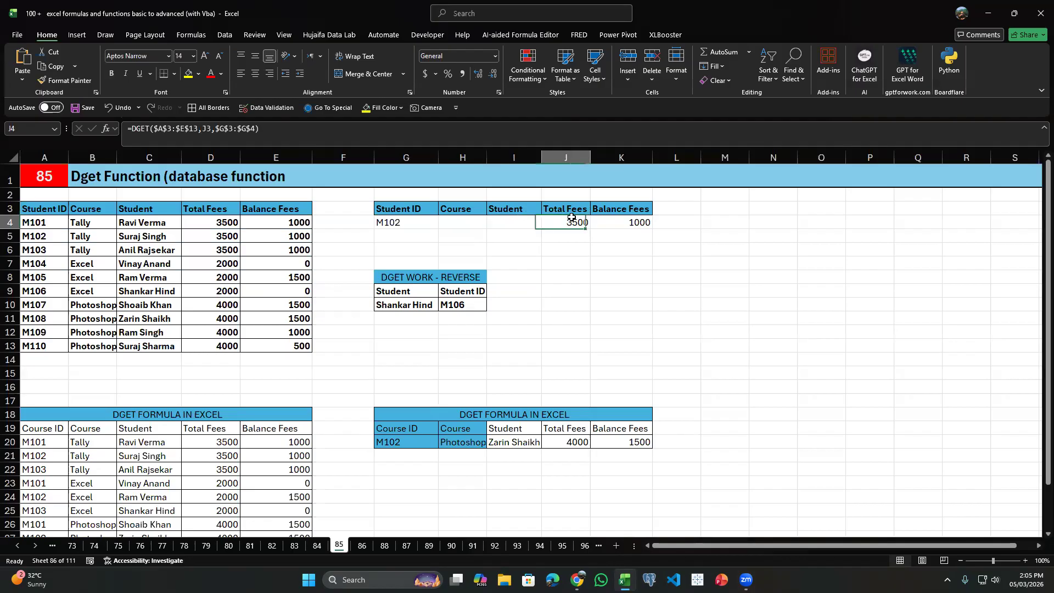
key(Delete)
click(618, 216)
key(Delete)
Examine the source table A3:E13, its column headings, and the matching headings of the lookup table.
click(452, 214)
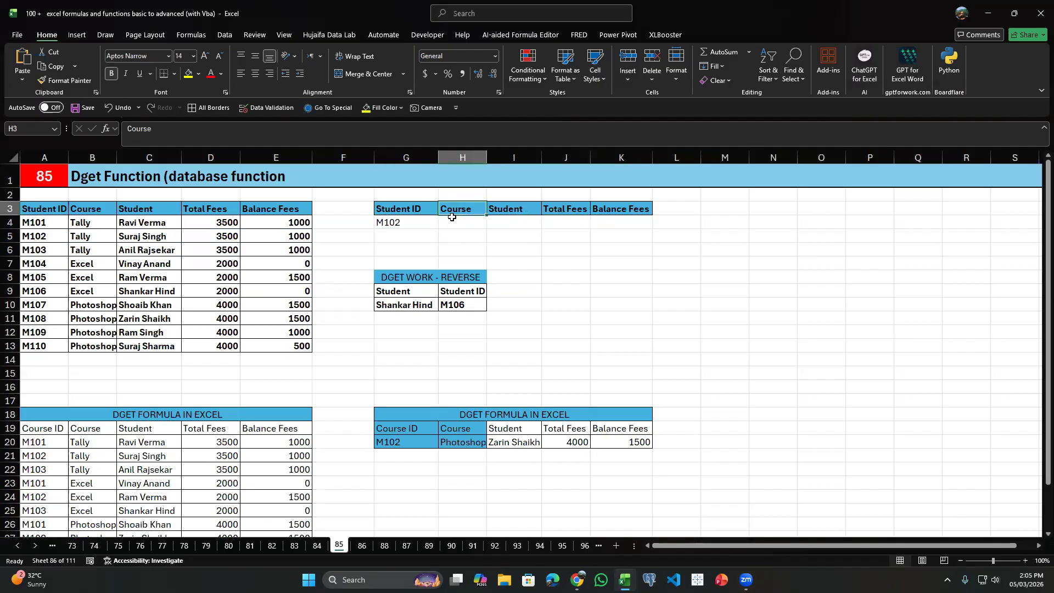
drag(48, 206, 299, 345)
click(45, 211)
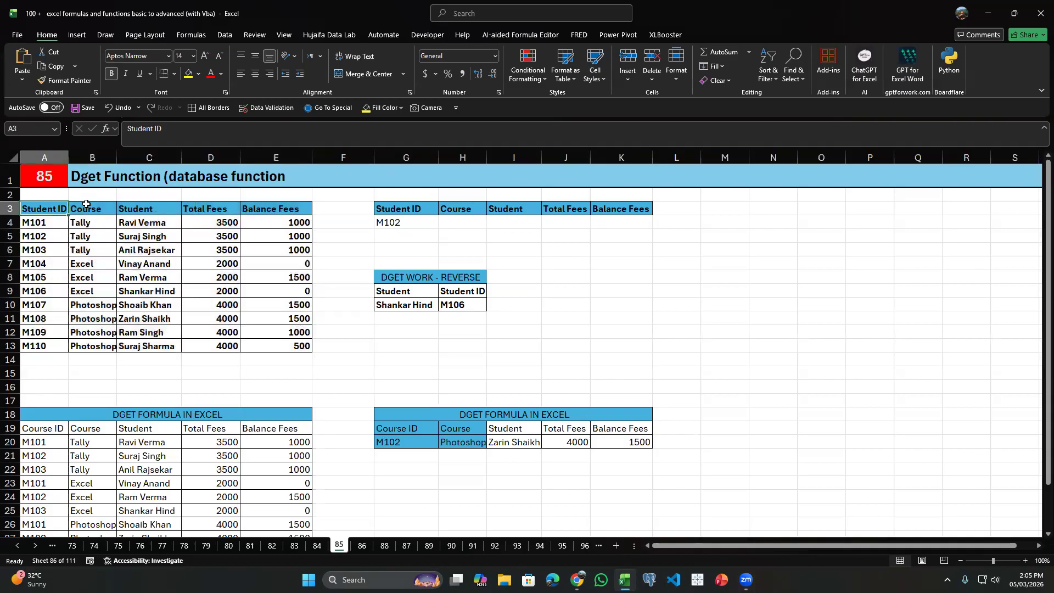
click(101, 208)
click(149, 210)
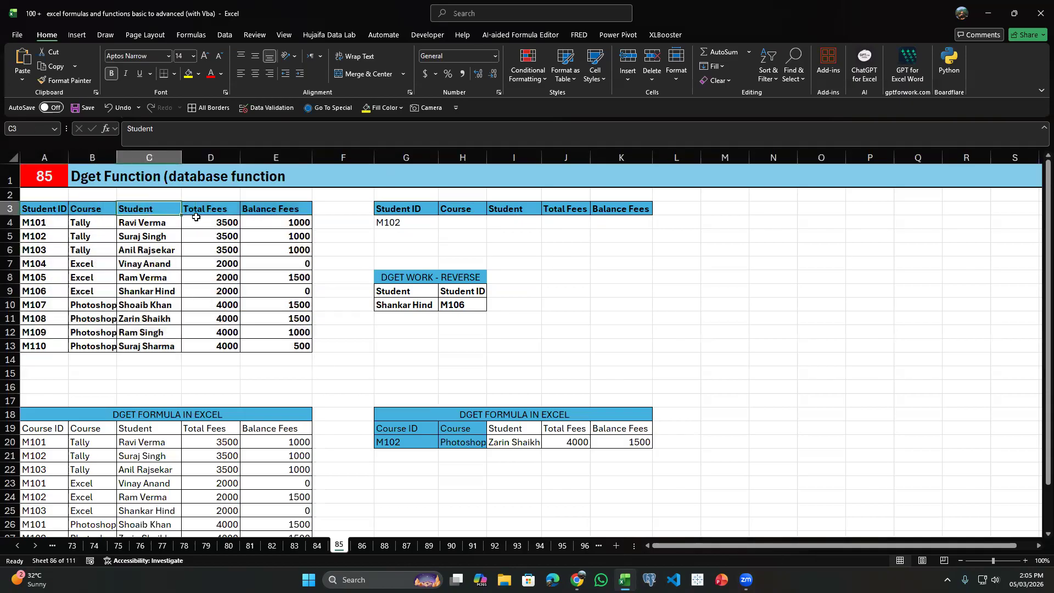
click(203, 211)
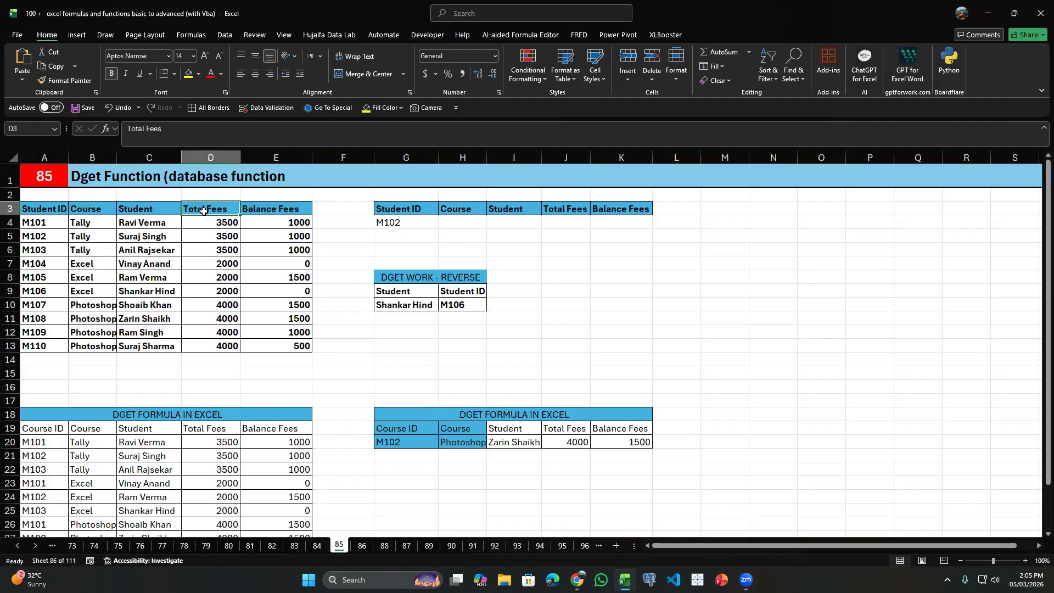
click(281, 206)
click(398, 211)
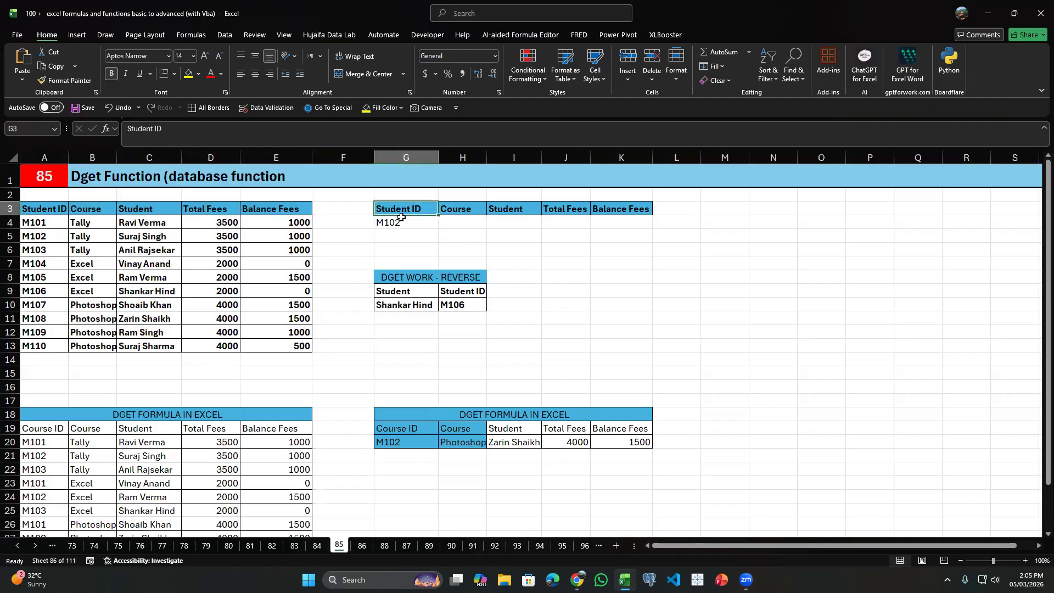
Examine the lookup row, comparing the Student ID in G4 with the empty result cells H4:K4.
drag(467, 222, 496, 222)
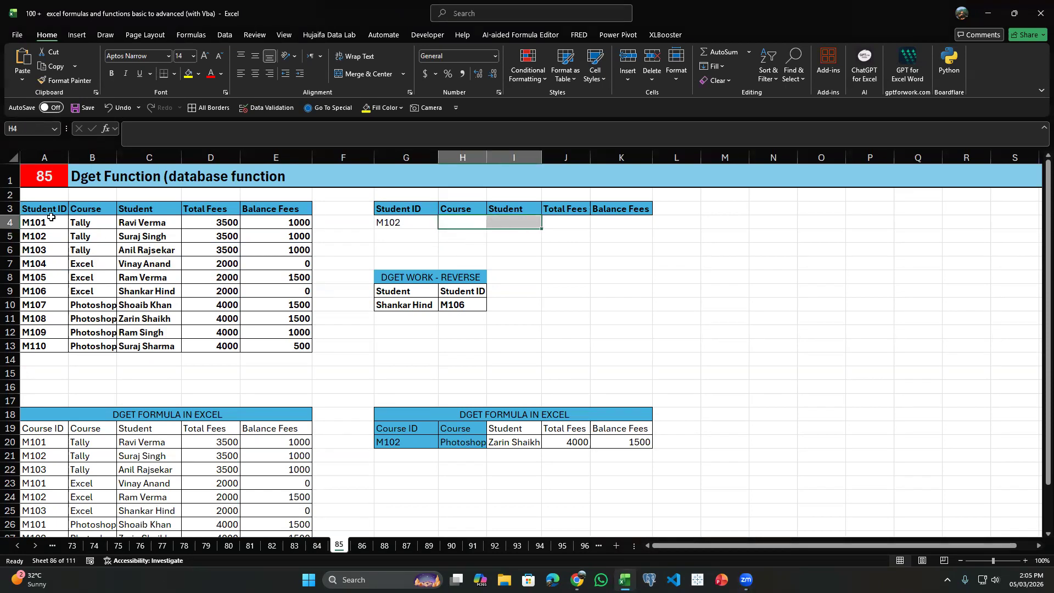
click(400, 224)
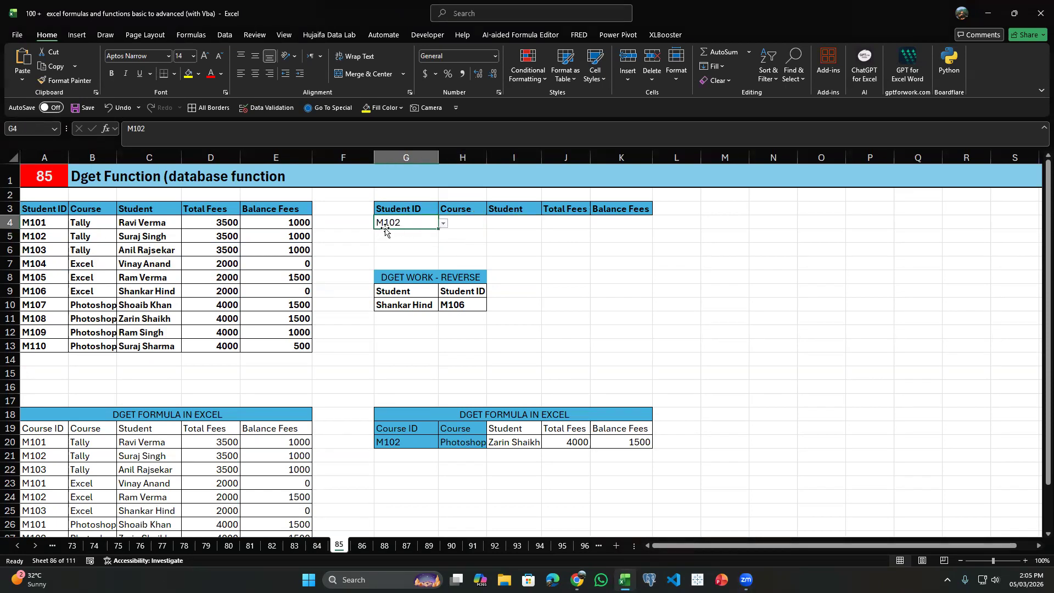
click(465, 223)
click(496, 224)
click(575, 225)
click(639, 215)
drag(442, 225, 637, 225)
click(305, 235)
click(384, 228)
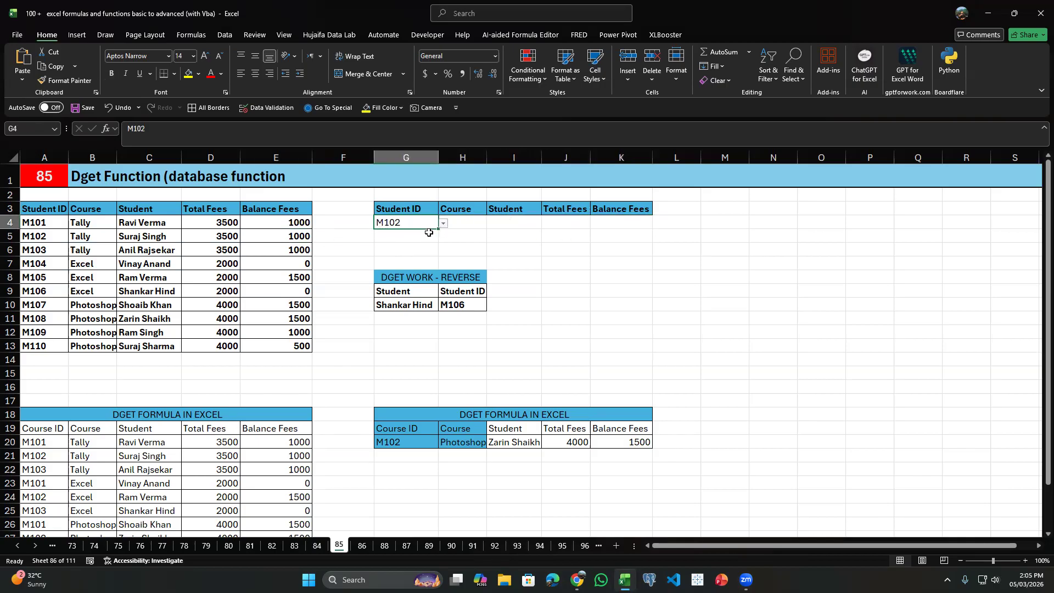
Enter the formula =DGET(A3:E13,H3,G4) in cell H4.
click(464, 223)
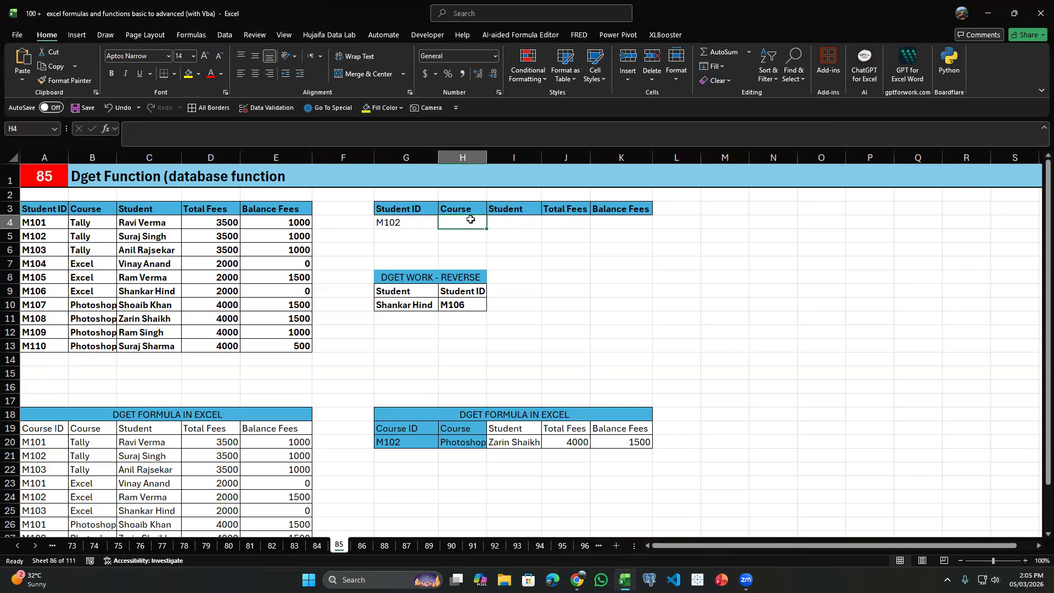
text(=)
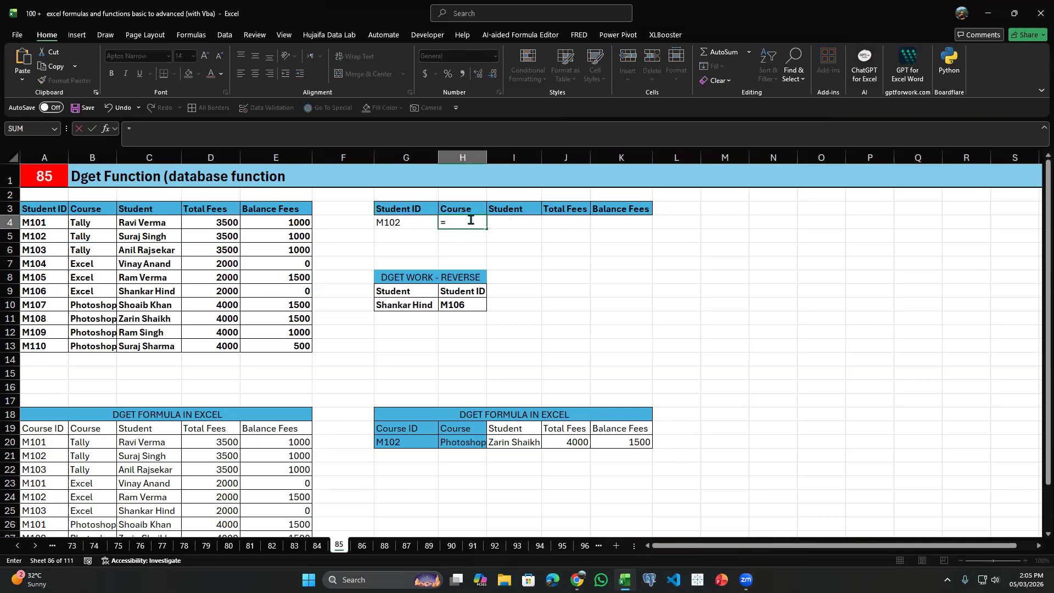
text(dget)
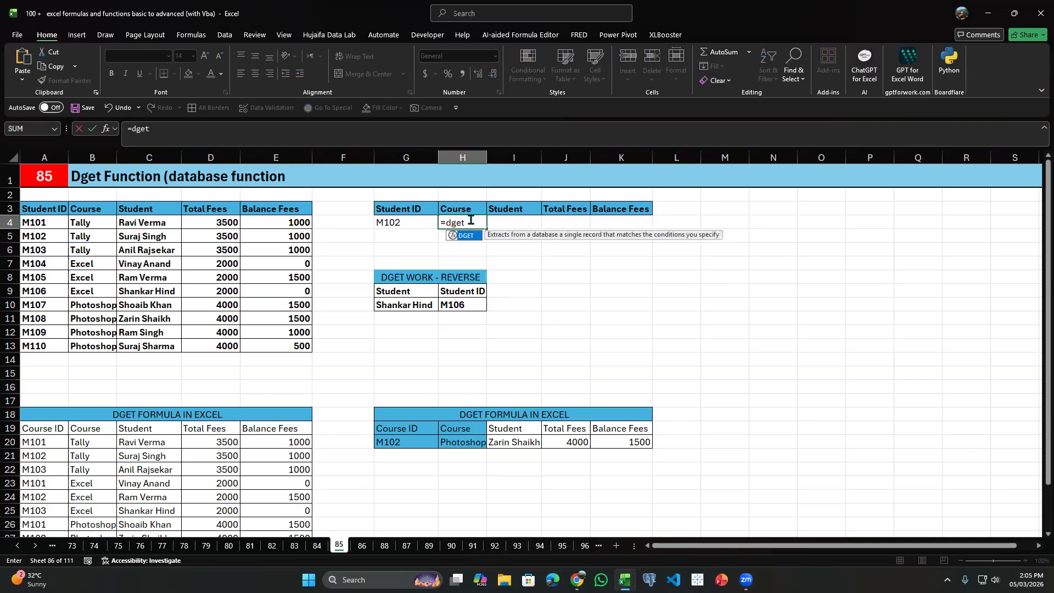
key(Tab)
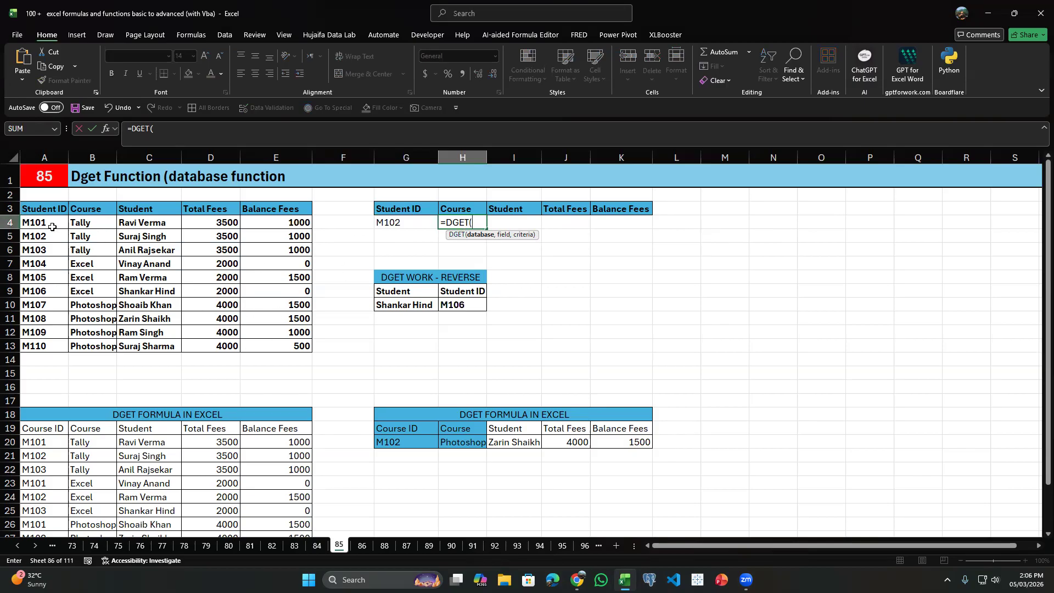
drag(39, 210, 296, 345)
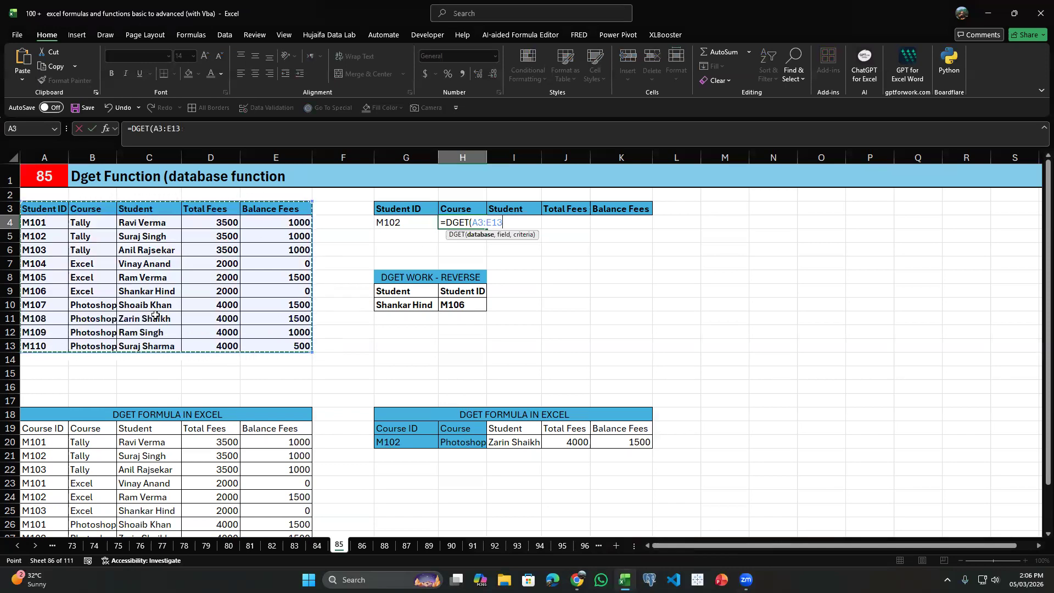
text(,)
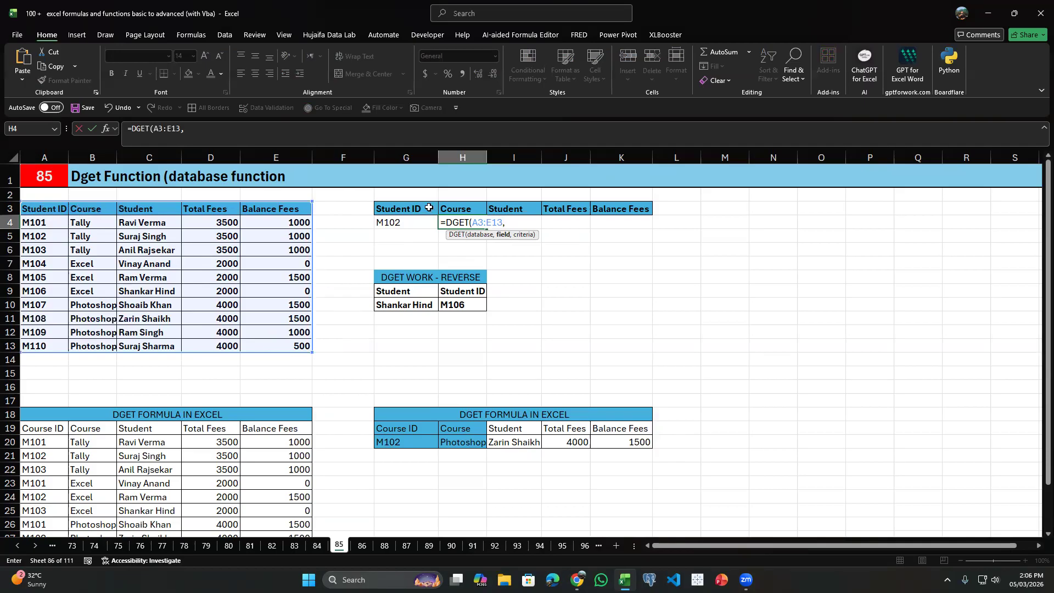
click(460, 200)
text(,)
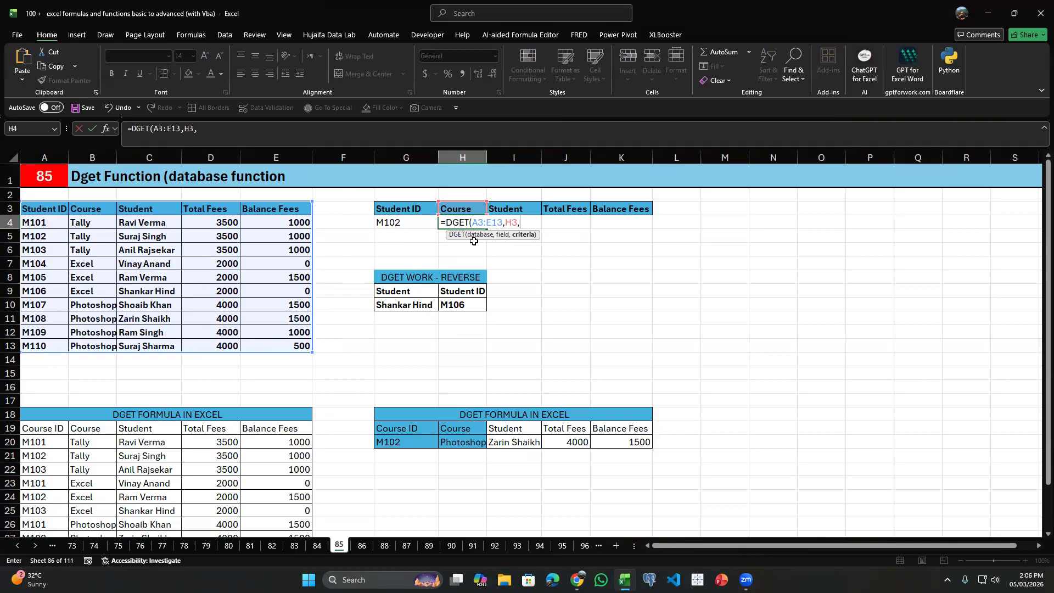
click(408, 220)
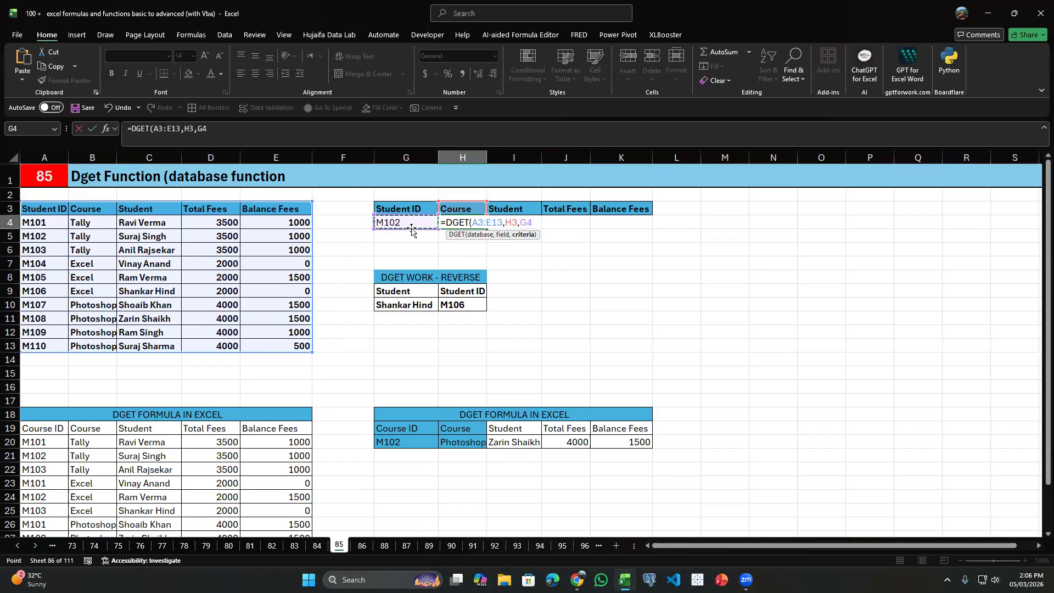
key(ctrl+Return)
Change the criteria argument of the DGET formula in H4 to G3:G4 and check the M102 row's course.
double_click(461, 221)
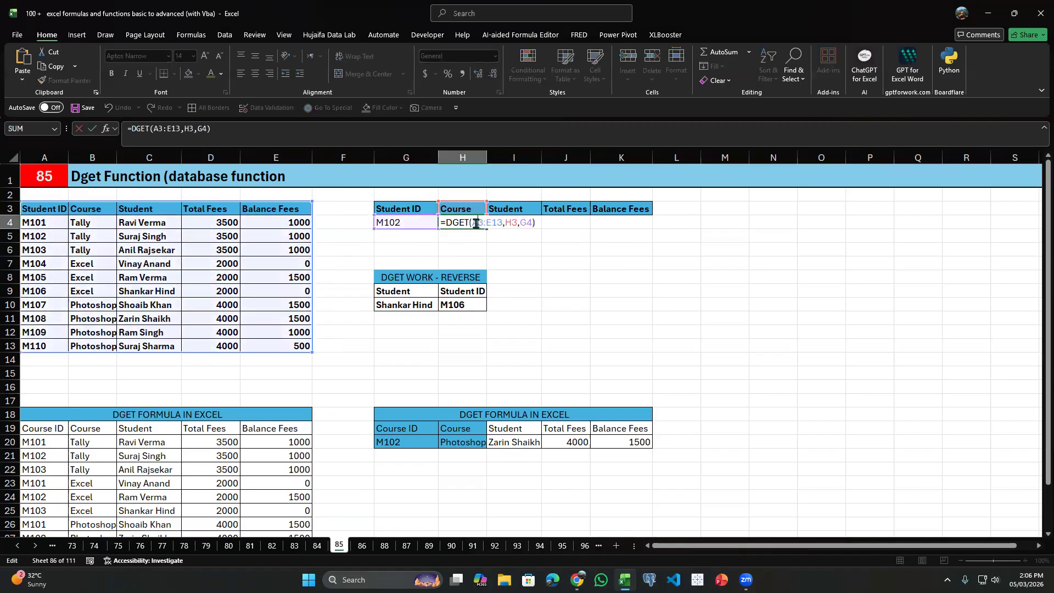
double_click(530, 223)
key(BackSpace)
drag(401, 210, 395, 221)
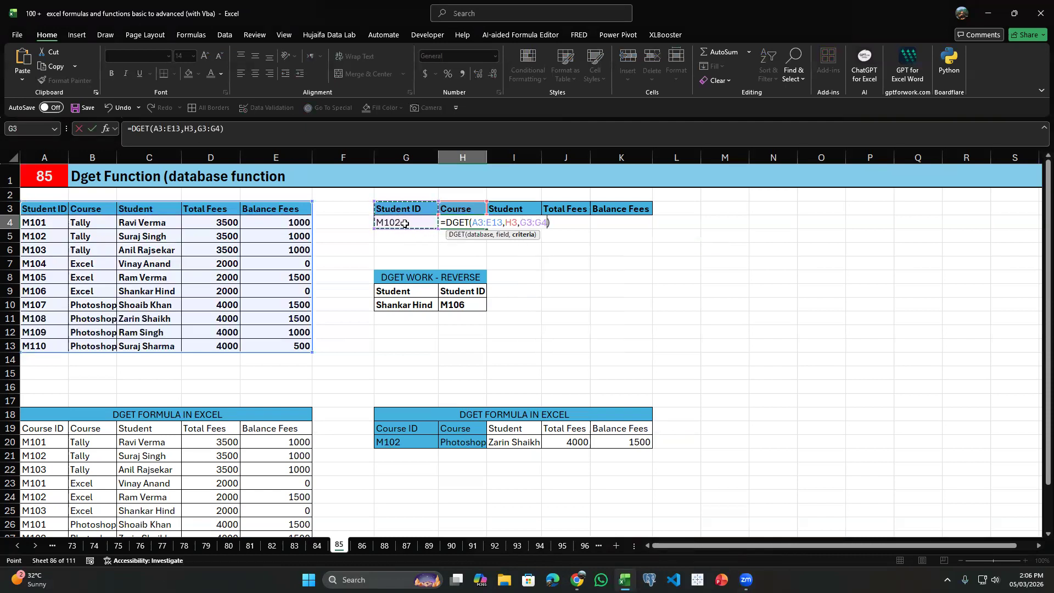
key(Return)
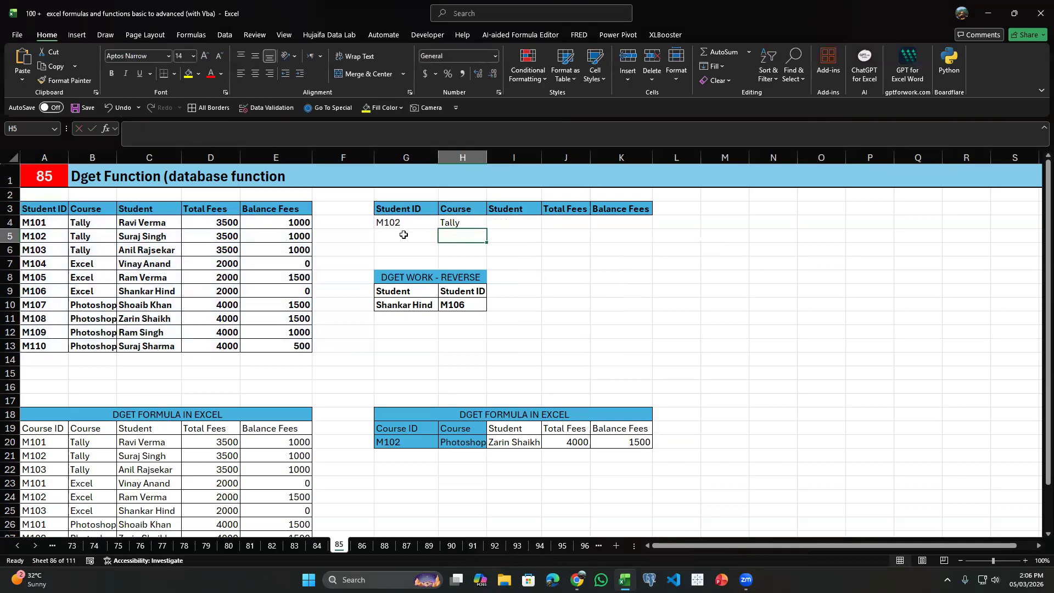
click(71, 237)
Replace the formula in H4 with =DGET(A3:E13,2,G3:G4), using the column number as the field.
double_click(452, 223)
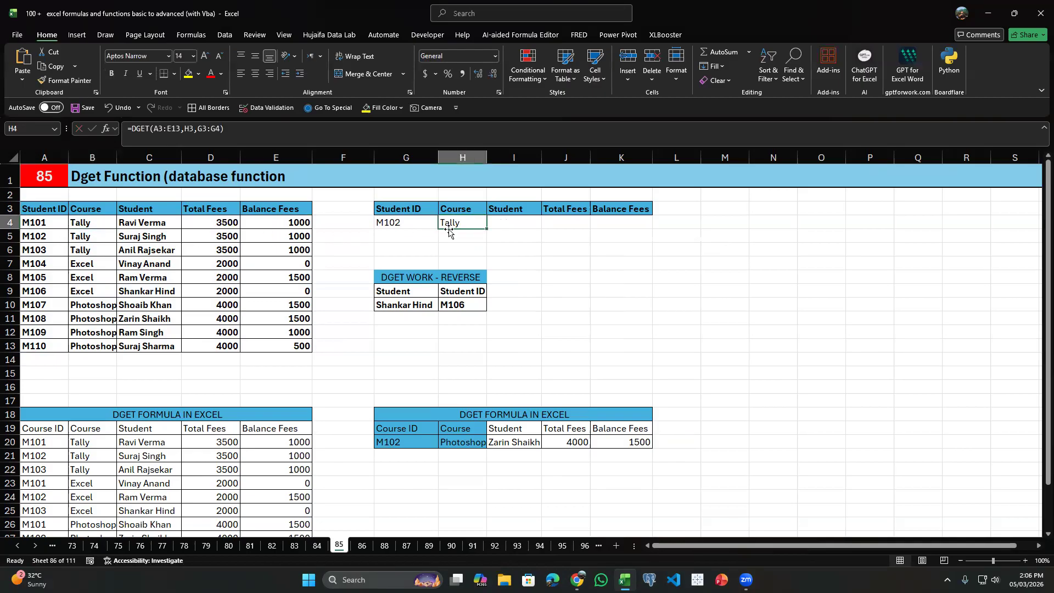
drag(552, 222, 322, 228)
key(BackSpace)
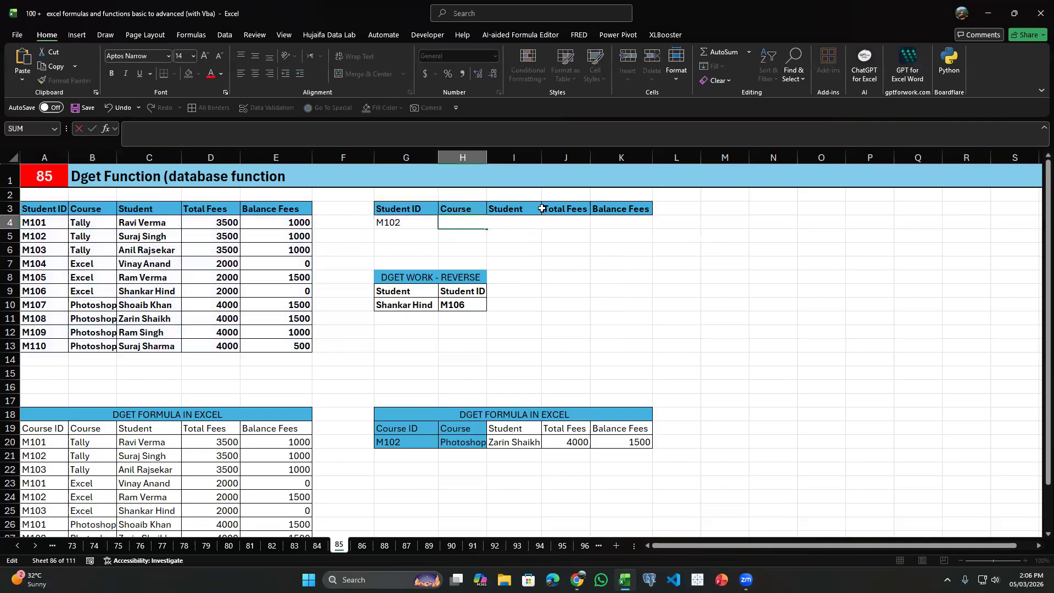
text(=dtgt)
key(BackSpace)
text(get()
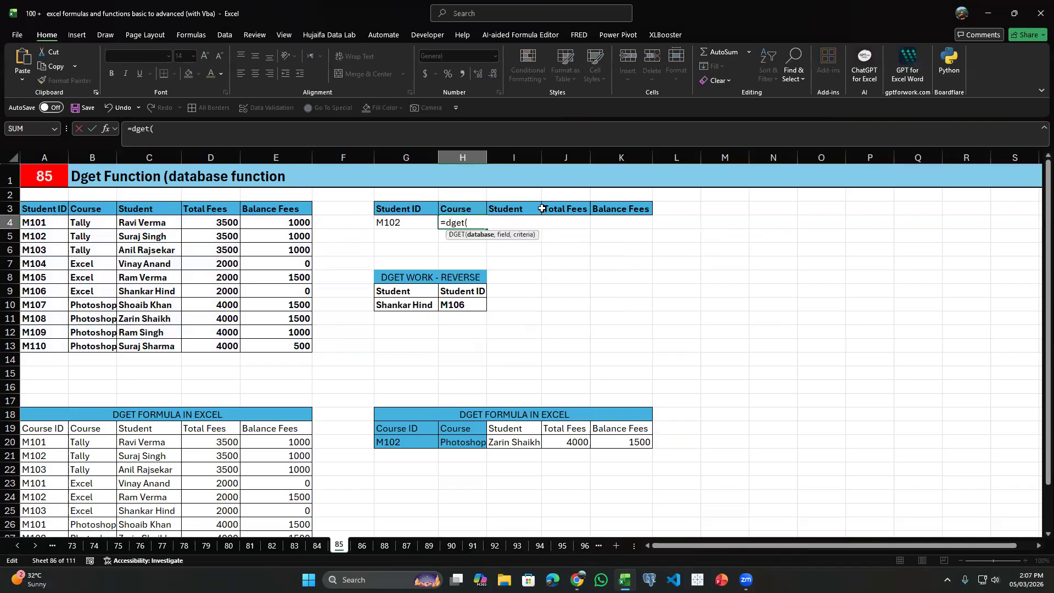
key(Left)
key(Left)
key(Left)
key(Up)
key(ctrl+shift+Down)
key(ctrl+shift+Left)
text(,)
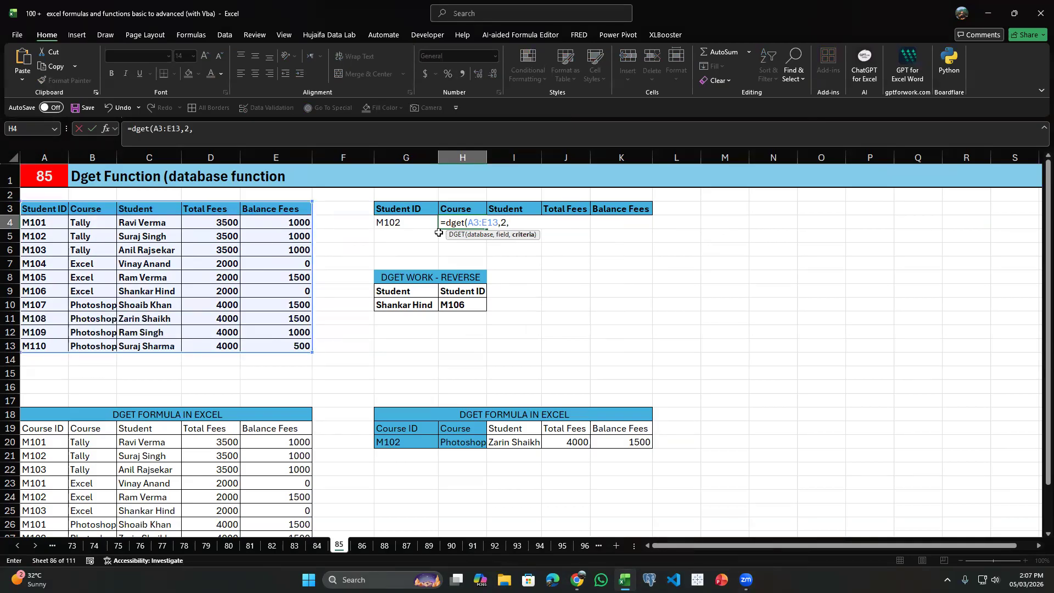
drag(409, 208, 406, 222)
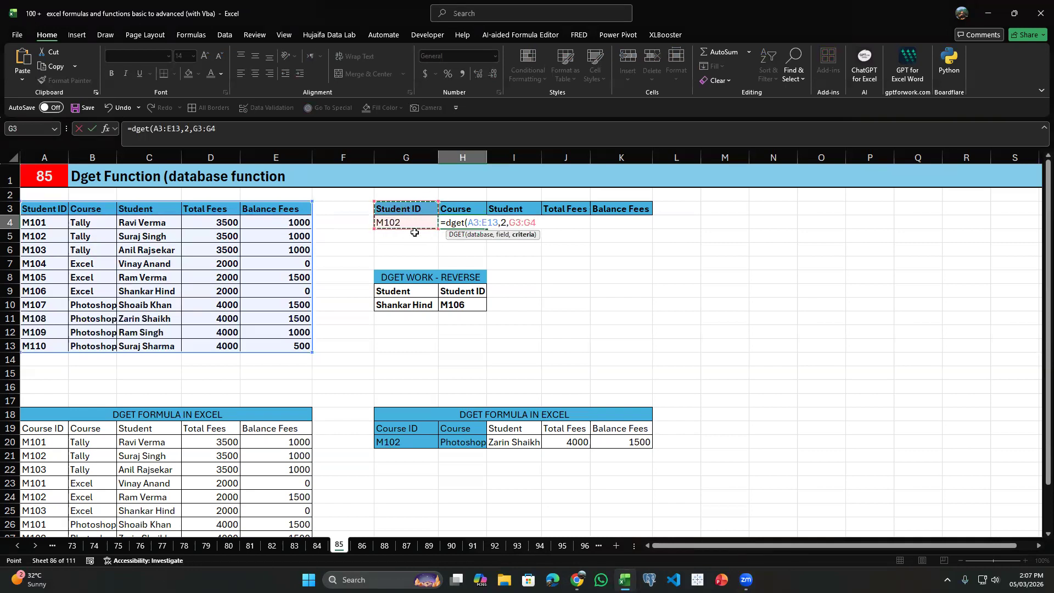
key(ctrl+Return)
Review the column-number DGET formula in H4 and delete it.
double_click(476, 218)
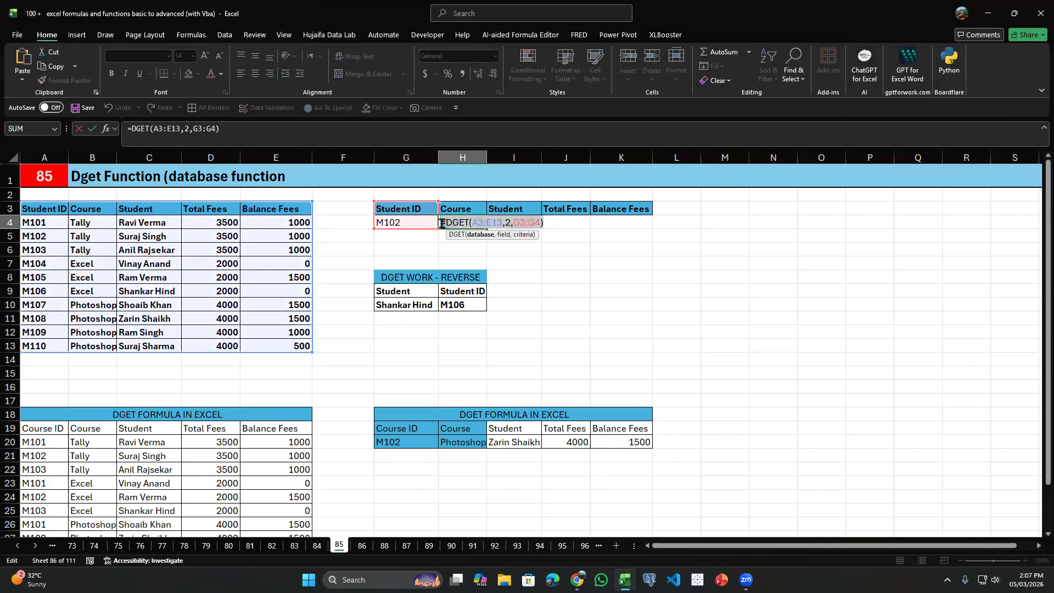
key(Escape)
key(Delete)
drag(489, 230, 680, 211)
Enter =DGET($A$3:$E$13,H3,$G$3:$G$4) in H4, with absolute database and criteria ranges and a relative field.
click(450, 222)
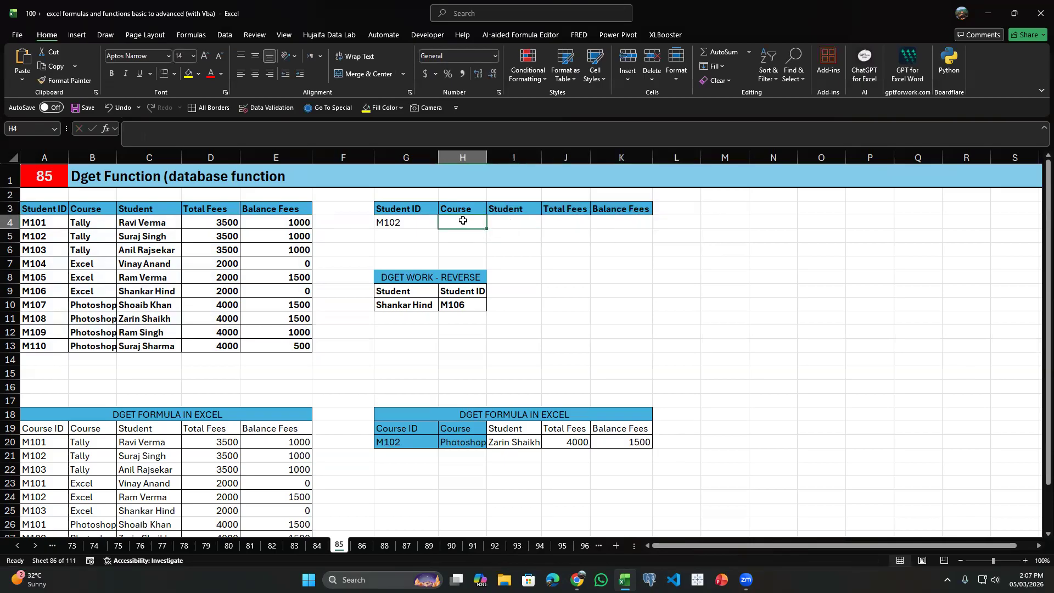
text(=dg)
key(Tab)
key(Left)
key(Left)
key(Left)
key(Up)
key(ctrl+shift+Left)
key(ctrl+shift+Down)
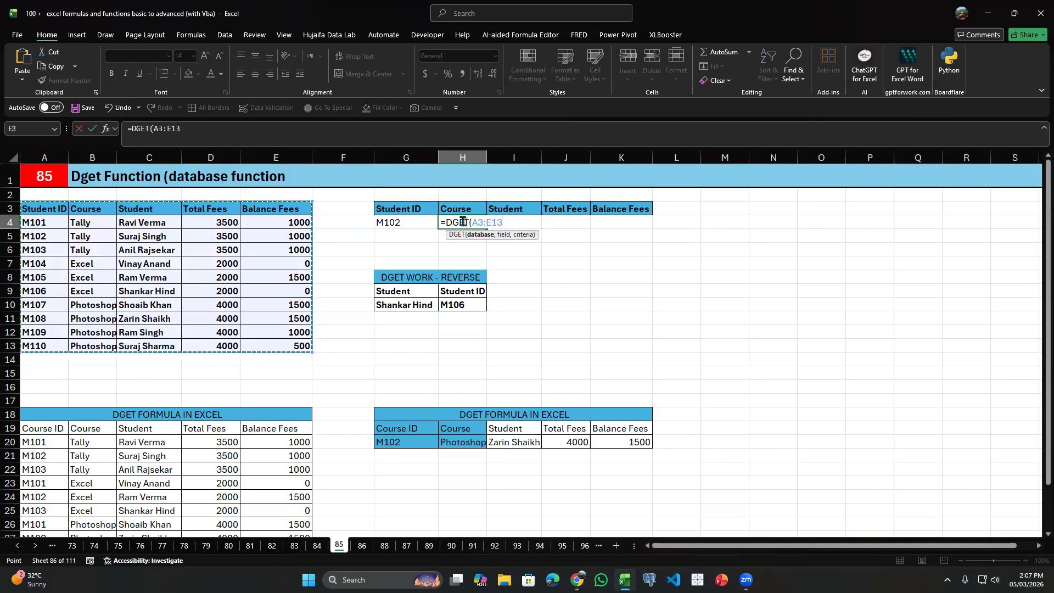
key(F4)
text(,)
key(Up)
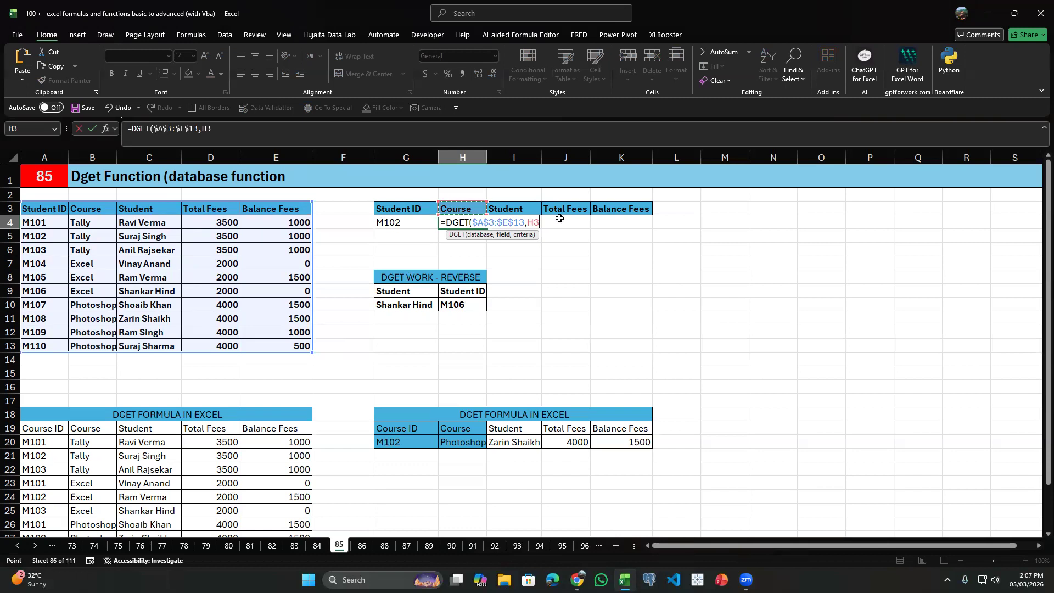
text(,)
mouse_move(384, 209)
mouse_down()
mouse_move(400, 227)
mouse_move(388, 216)
mouse_up()
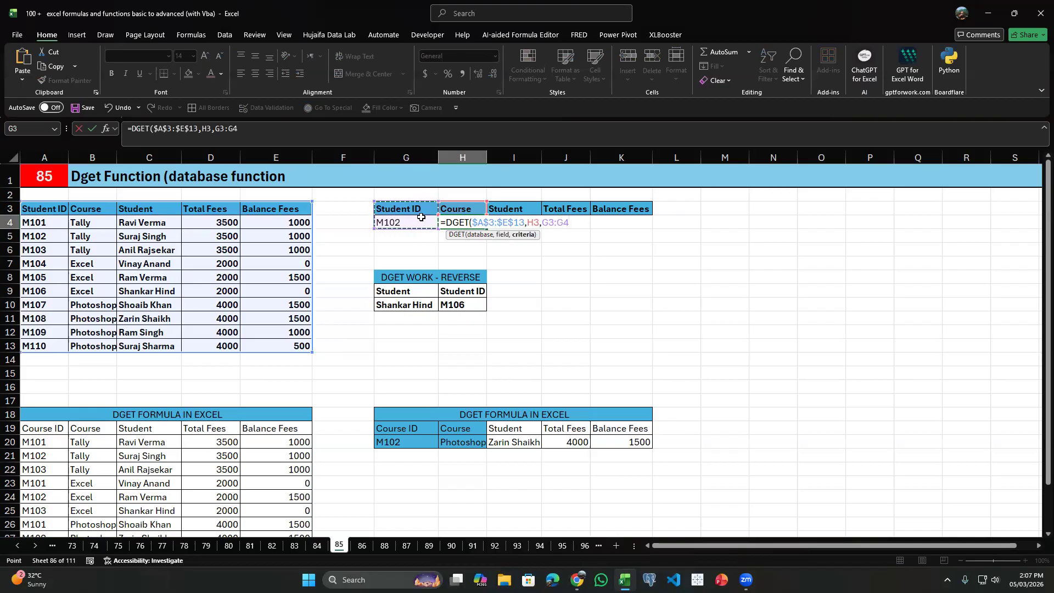
key(F4)
text())
key(Return)
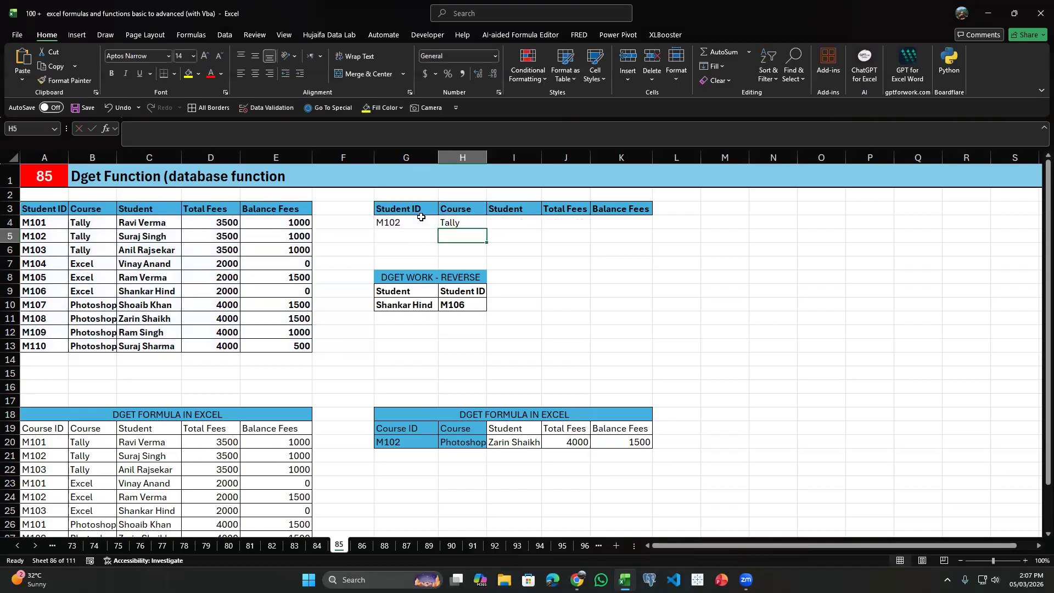
Fill the DGET formula from H4 across to K4 and compare the results with the M102 row of the source table.
click(458, 218)
drag(486, 227, 652, 227)
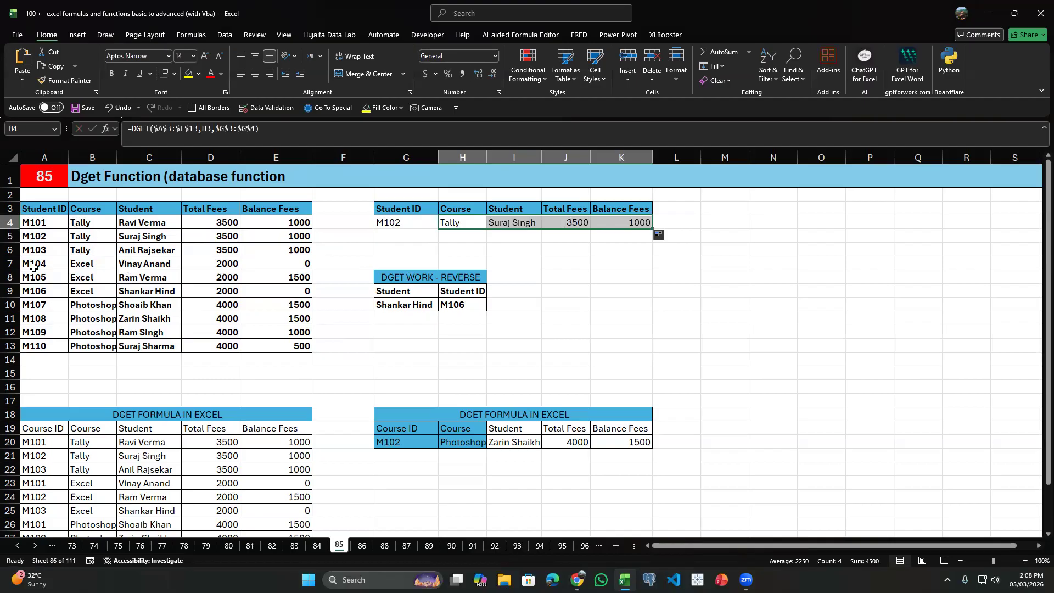
click(148, 238)
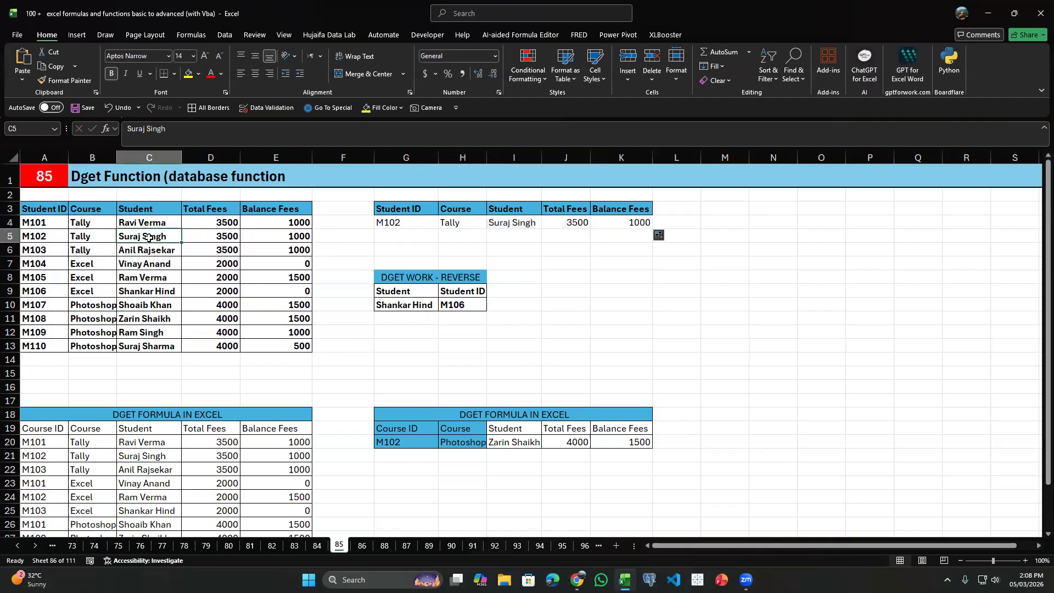
click(84, 236)
click(163, 237)
click(228, 248)
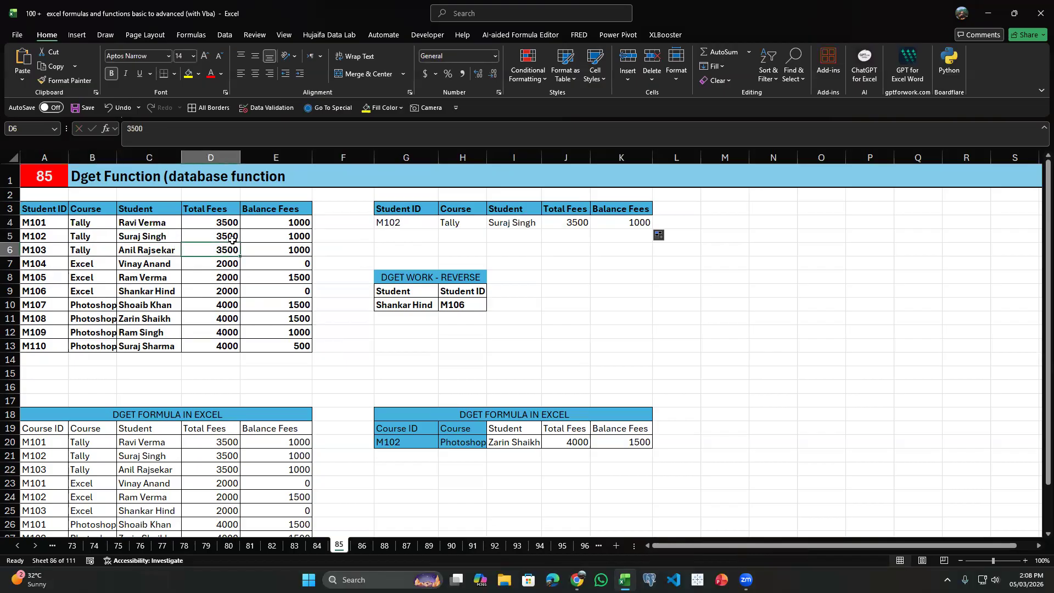
Choose M105 as the Student ID in G4 and check the record returned across row 4.
click(661, 212)
click(662, 220)
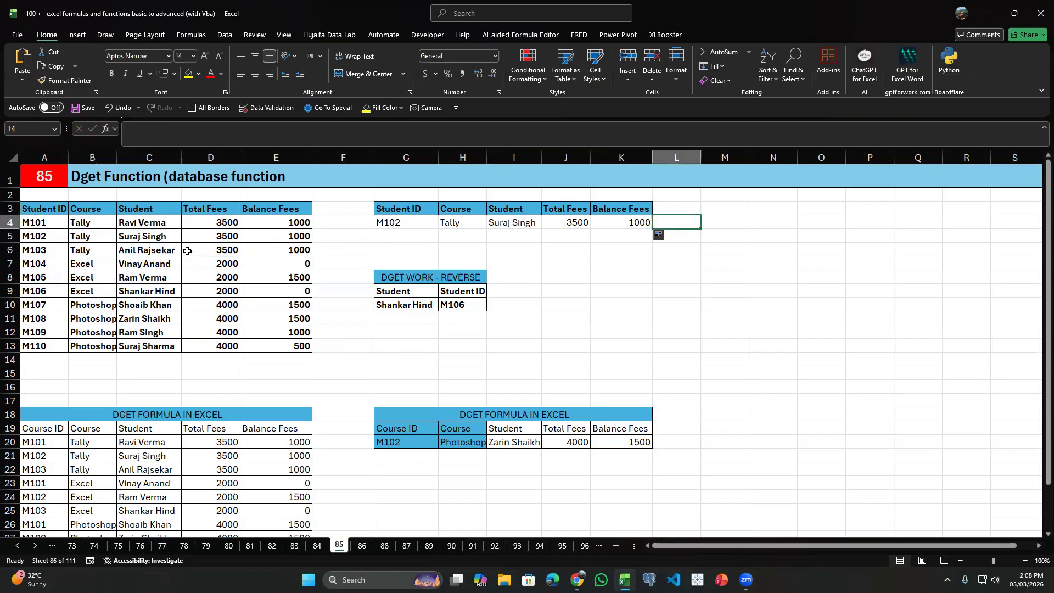
click(422, 220)
click(443, 225)
click(396, 274)
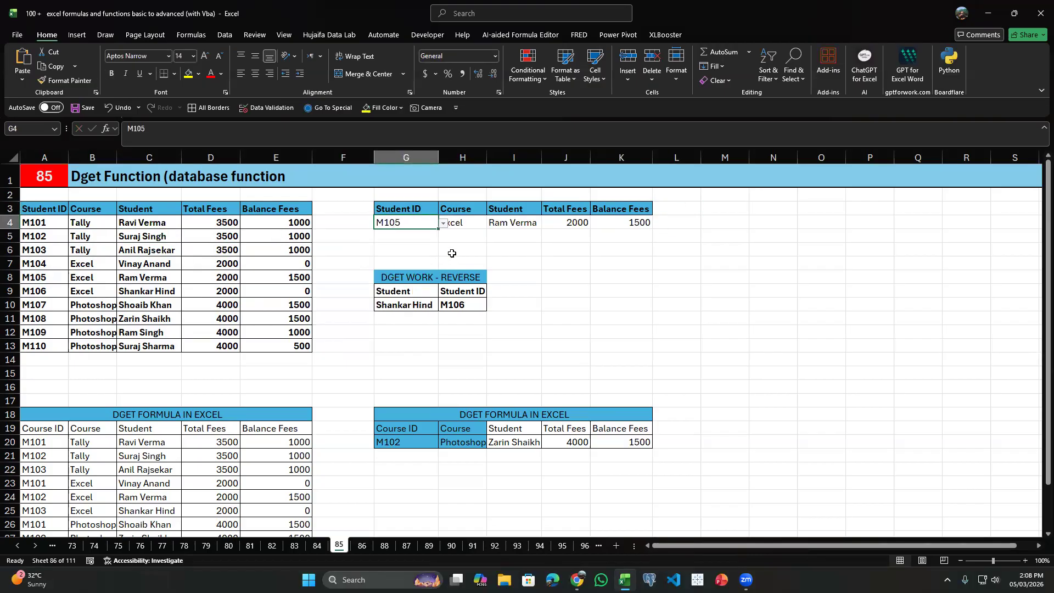
click(464, 223)
click(476, 301)
click(422, 211)
click(442, 225)
click(419, 211)
click(421, 223)
Clear the reverse-lookup formula from H10 and review the Student ID criterion in G4 against the source table A3:E13.
click(462, 305)
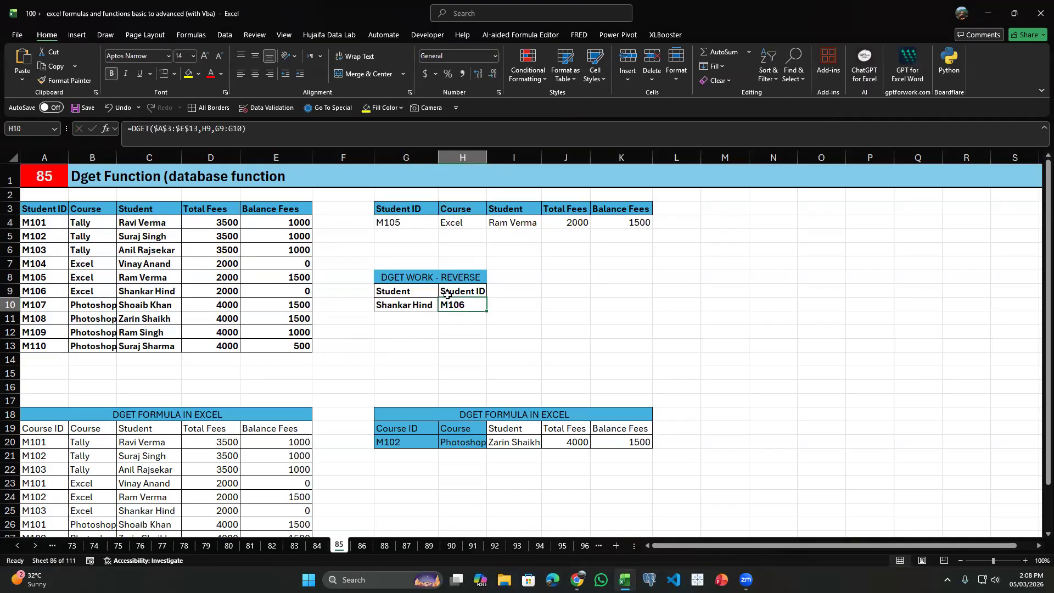
key(Delete)
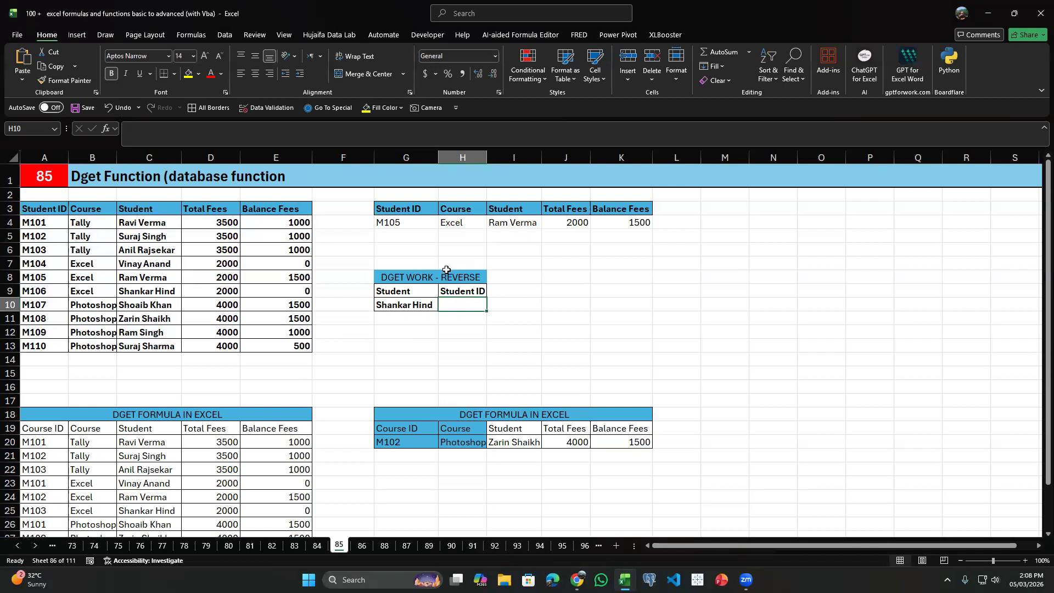
click(412, 220)
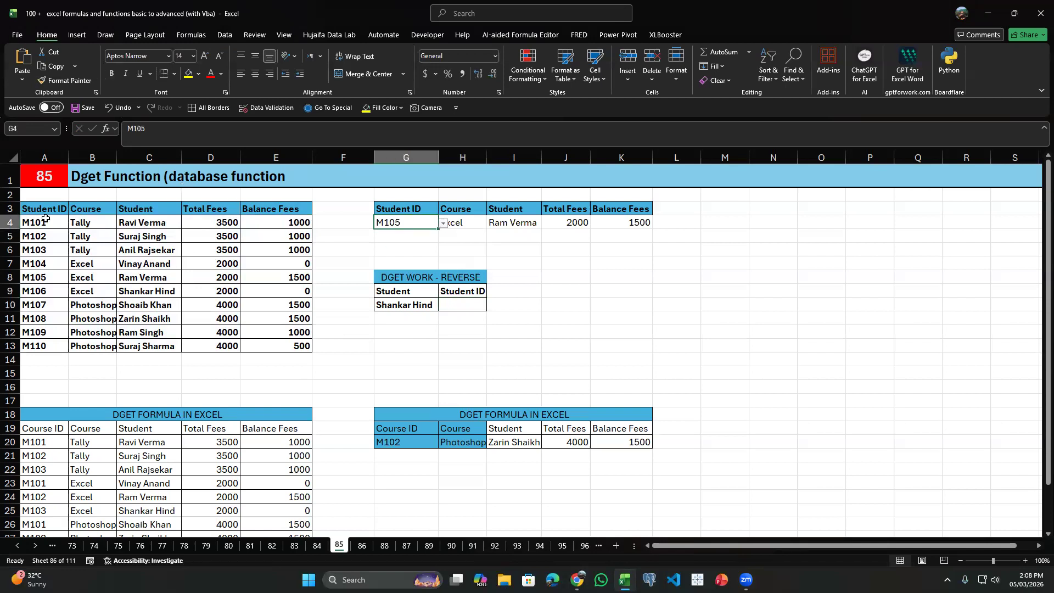
drag(42, 214, 288, 343)
click(474, 234)
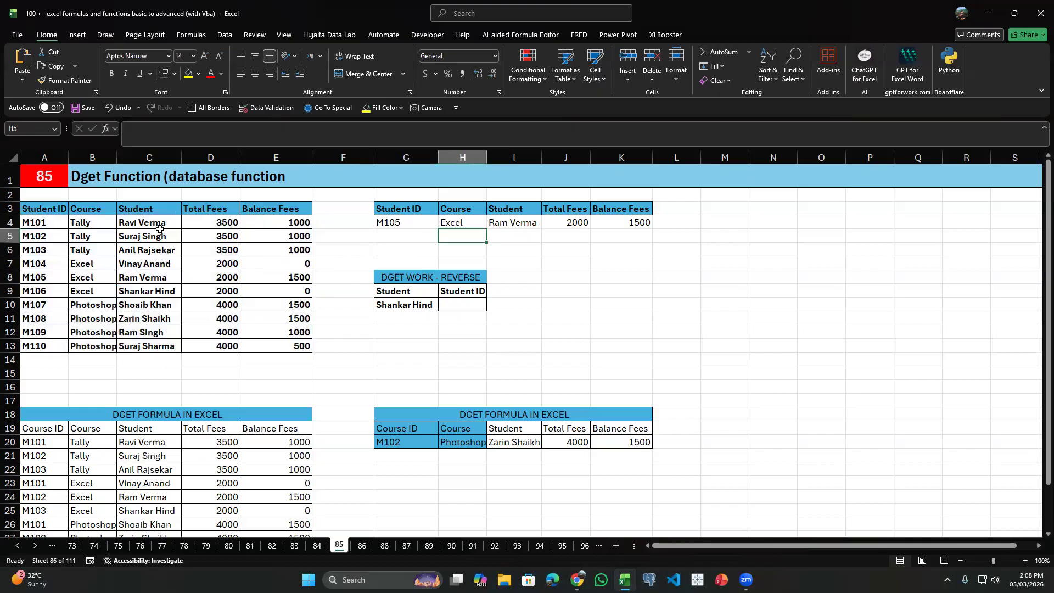
Examine the source table's Student and Student ID columns alongside the lookup direction in the DGET WORK - REVERSE block.
drag(193, 215, 220, 332)
drag(144, 208, 156, 327)
click(147, 250)
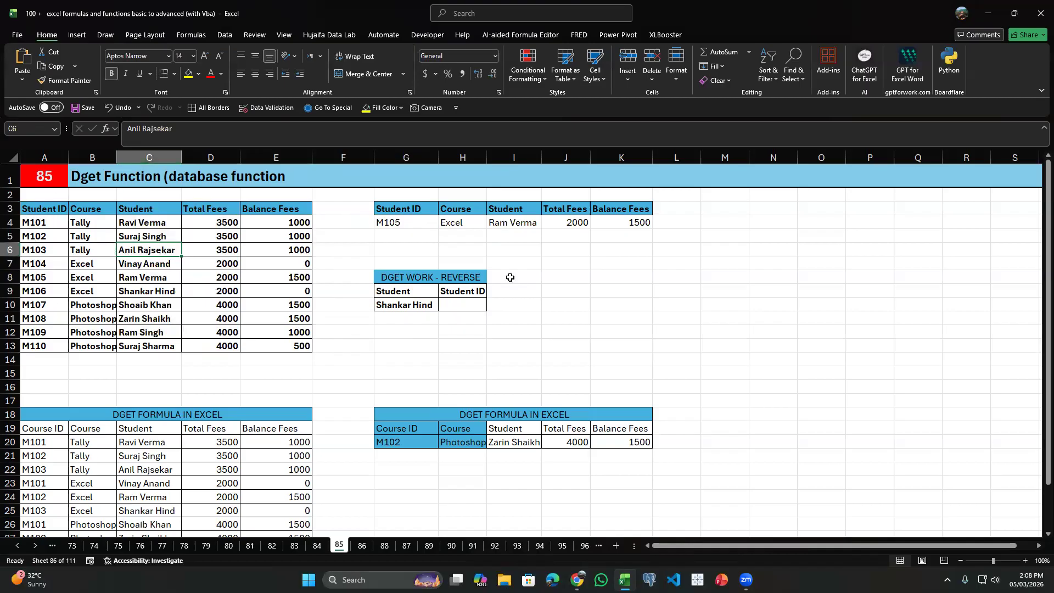
click(474, 308)
click(402, 253)
click(457, 236)
click(405, 225)
click(449, 237)
click(453, 293)
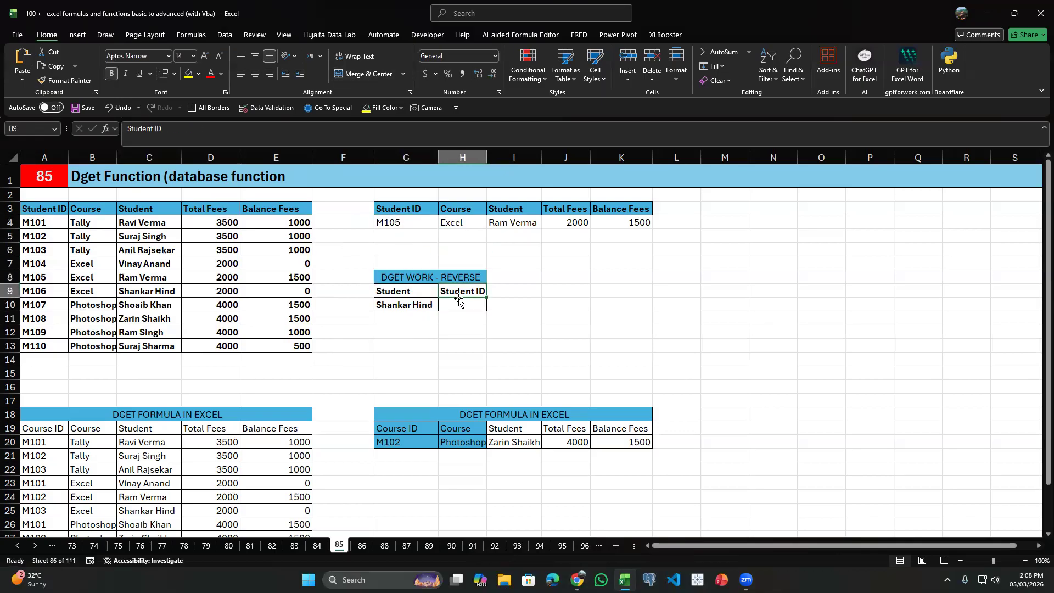
click(413, 295)
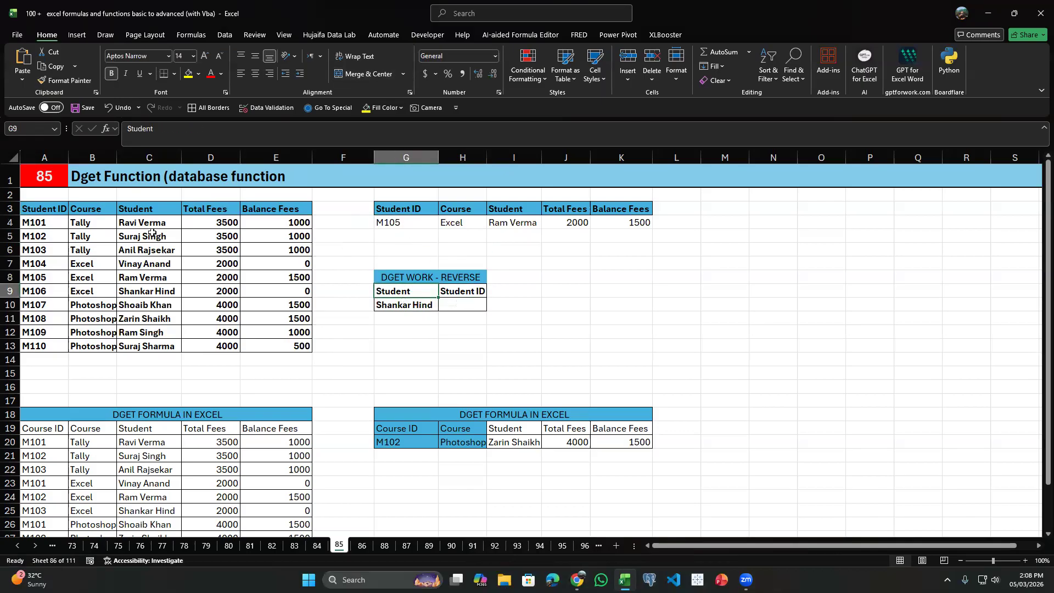
drag(162, 210, 154, 293)
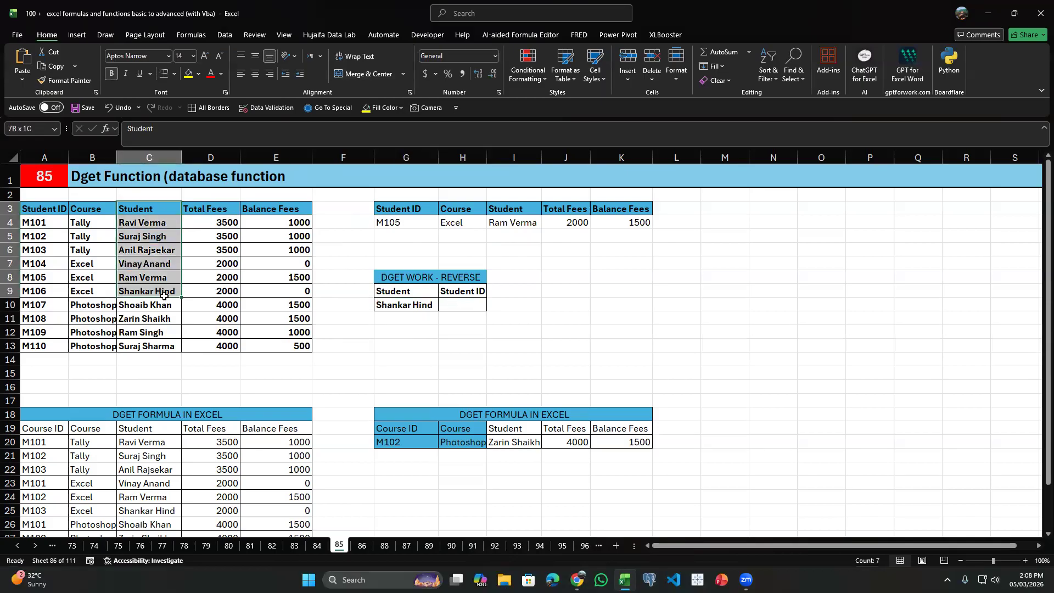
click(50, 248)
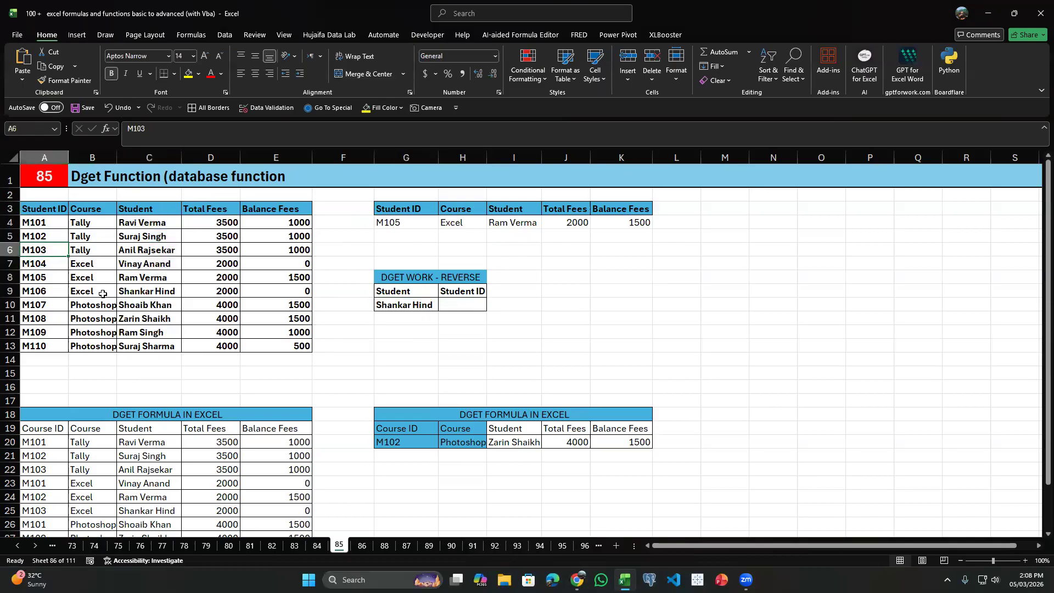
Compare the table range starting at the Student column, C3:E13, with the full database range A3:E13.
click(461, 308)
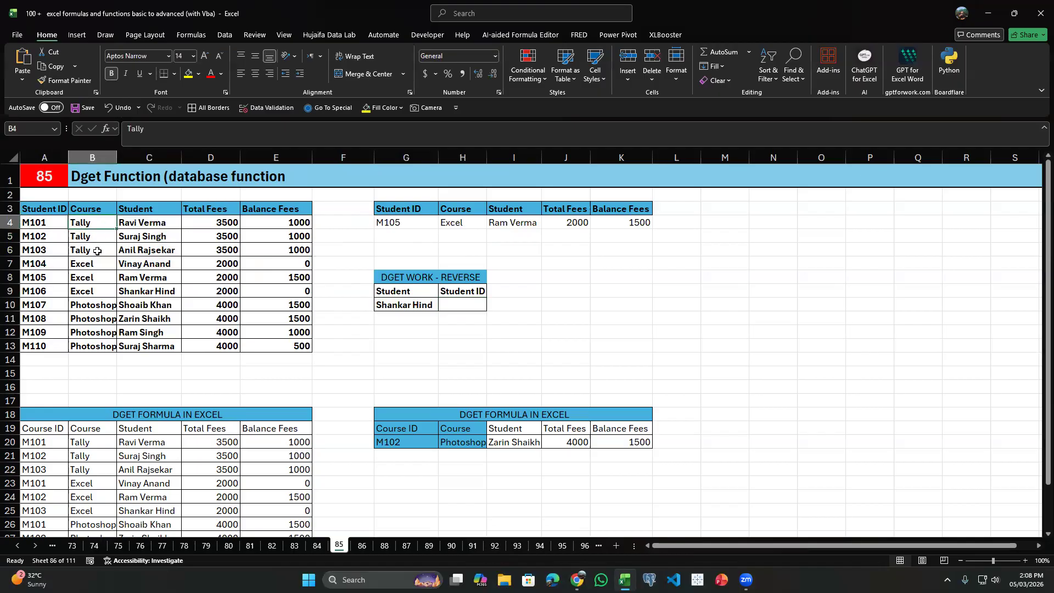
click(156, 211)
key(ctrl+shift+Right)
key(ctrl+shift+Down)
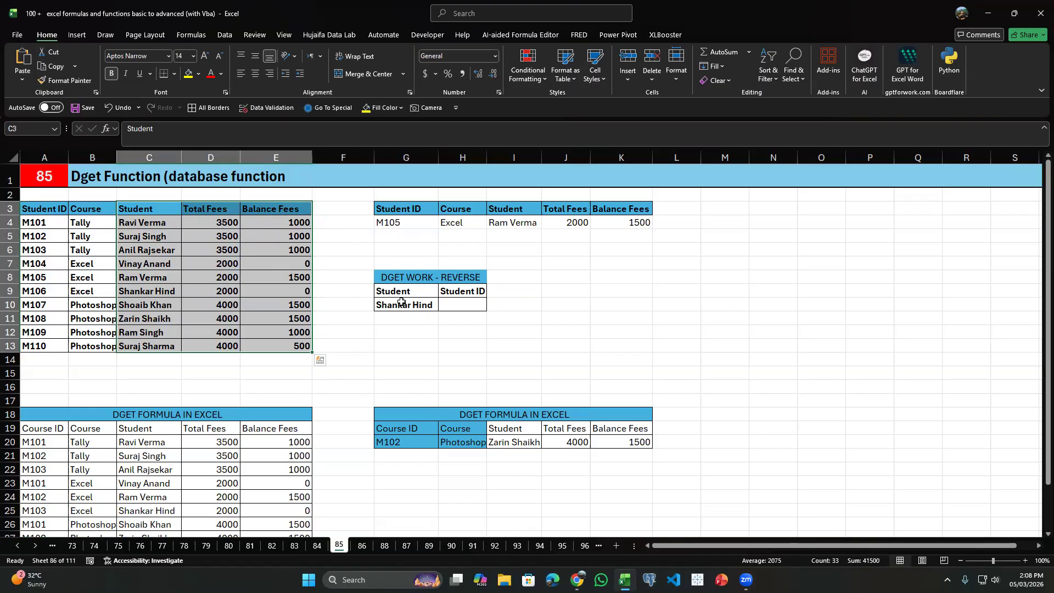
click(250, 241)
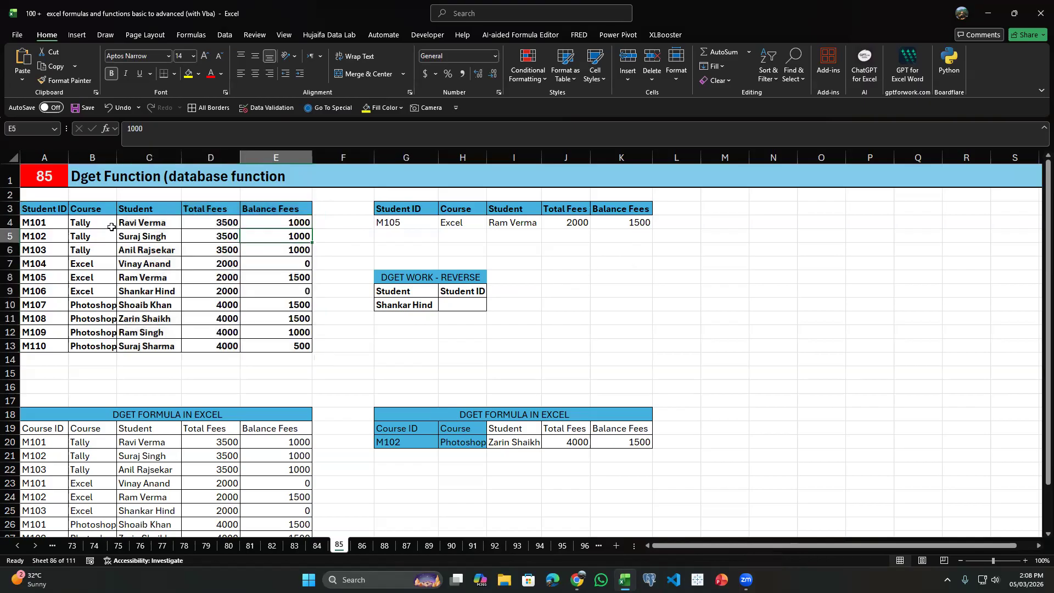
drag(51, 211, 275, 331)
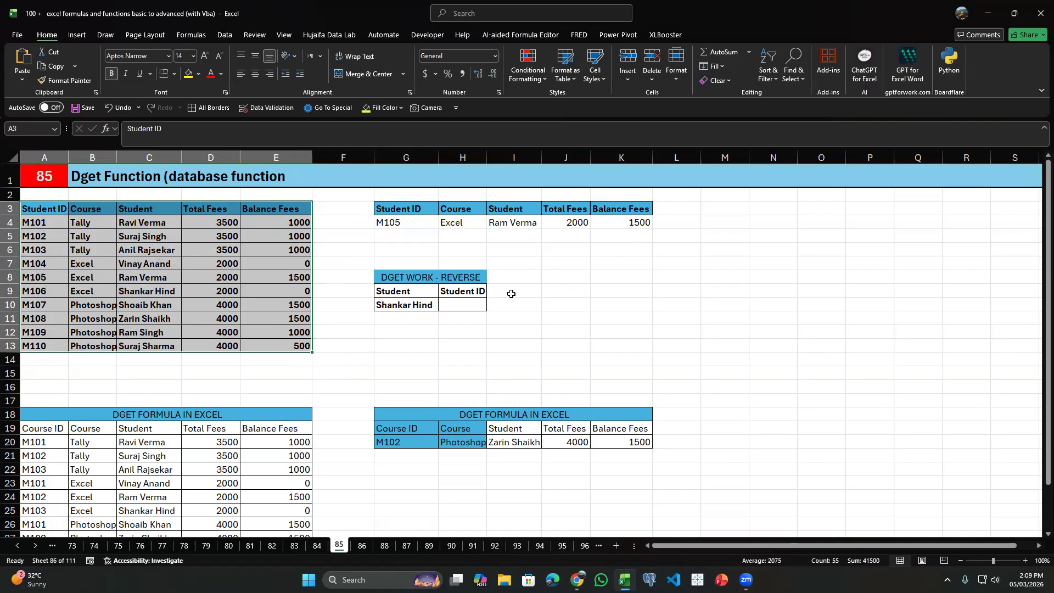
Start a DGET formula in H10 with A3:E13 as the database.
click(443, 301)
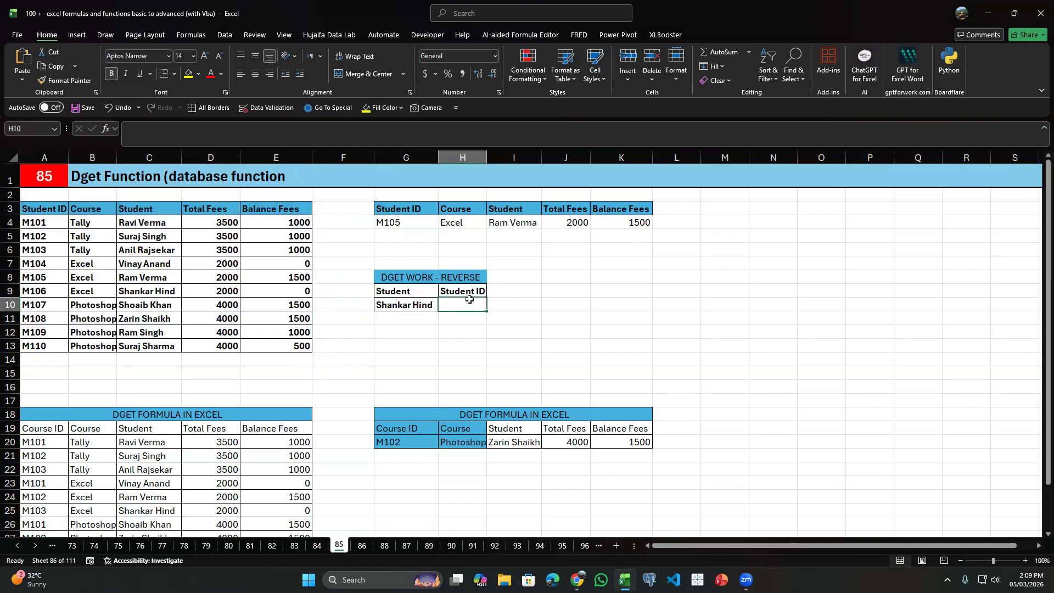
text(=dget )
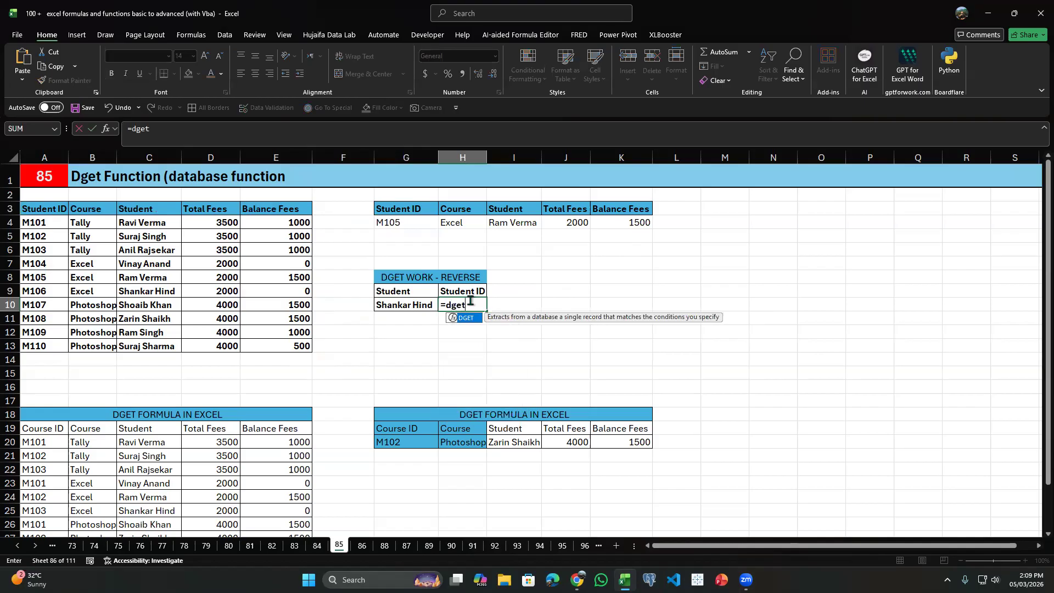
text(()
key(Left)
key(Left)
key(Left)
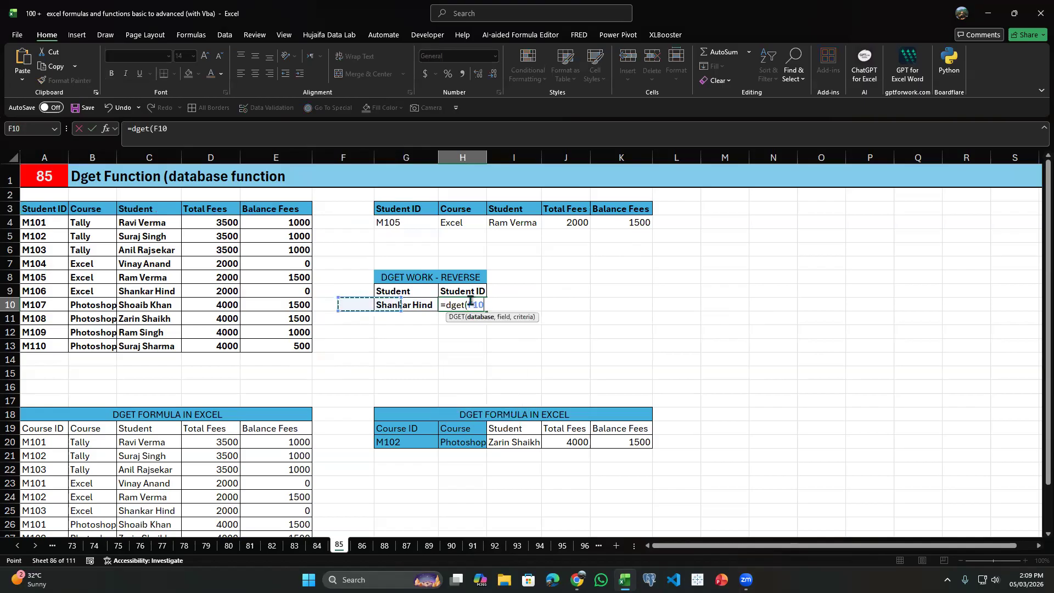
key(Down)
key(Down)
key(Down)
key(ctrl+shift+Up)
key(ctrl+shift+Left)
text(,)
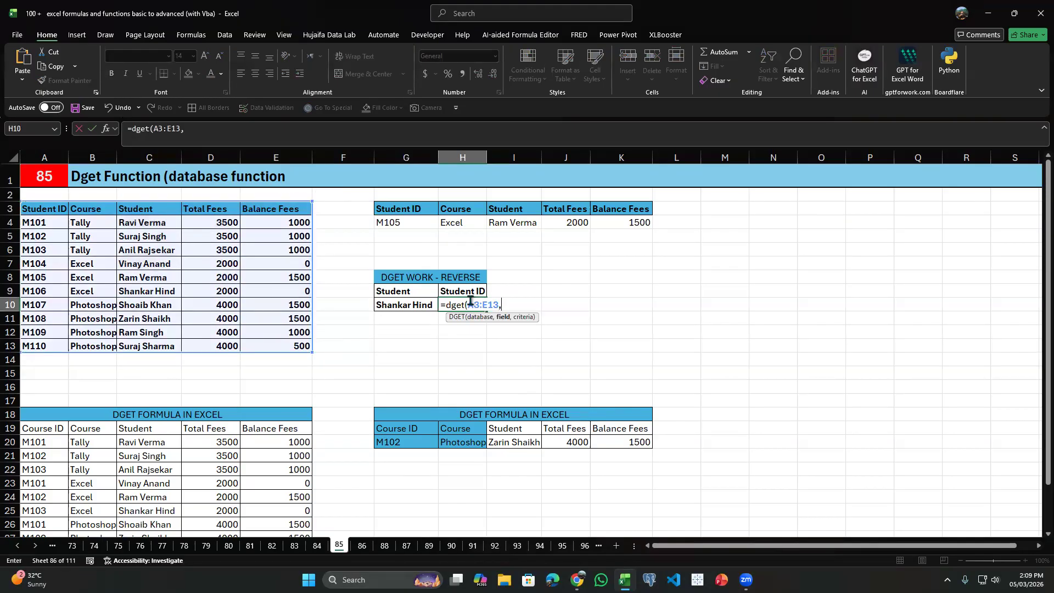
Complete the H10 formula as =DGET(A3:E13,H9,G9:G10) and check its result against the matching student in the source table.
click(459, 290)
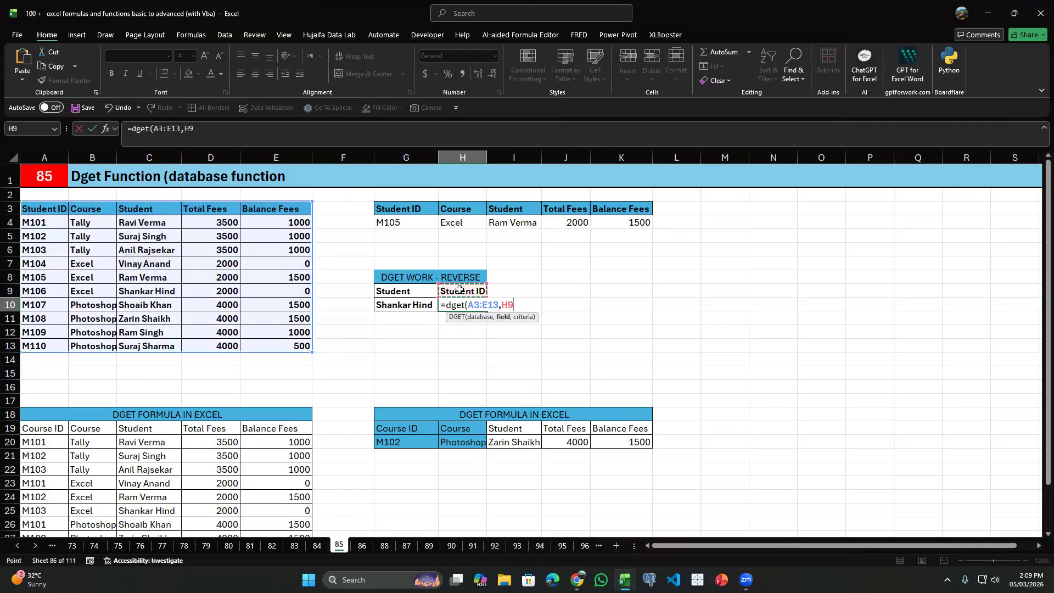
text(,)
drag(394, 293, 396, 305)
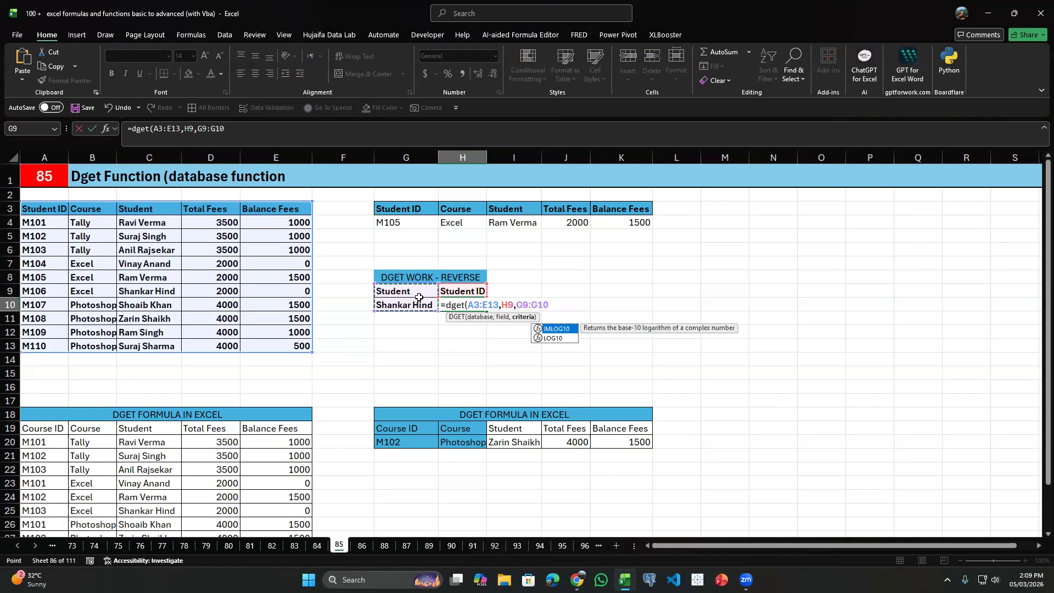
click(475, 304)
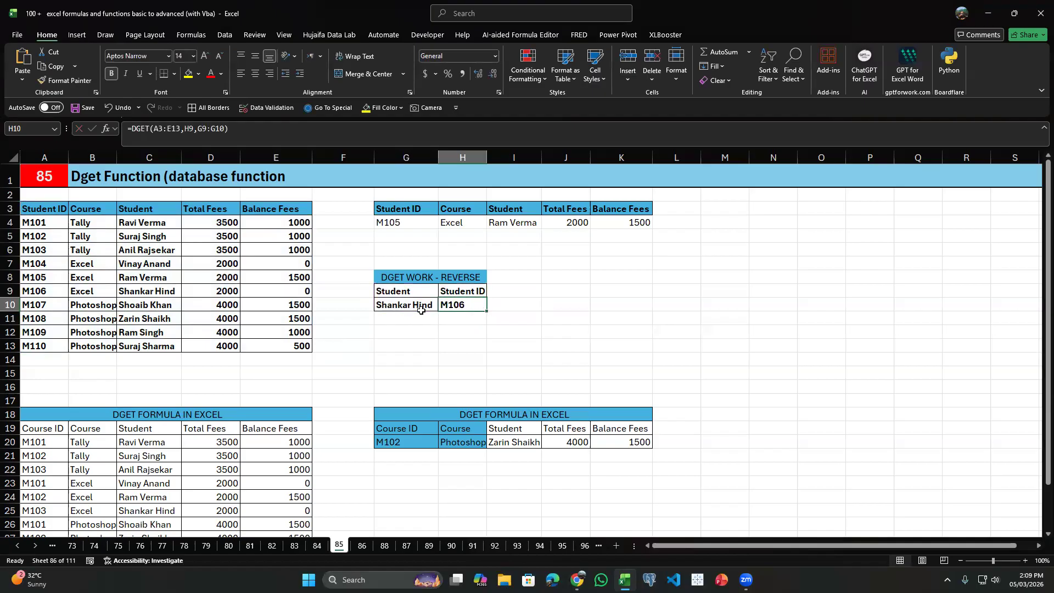
click(156, 292)
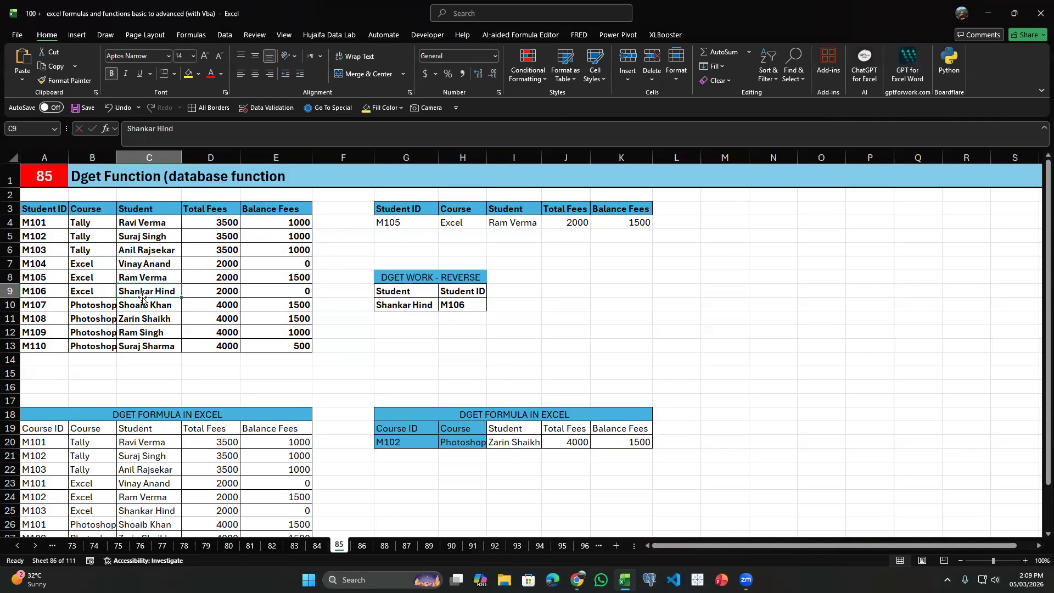
Change the student in G10 to the first student of the source table and compare the returned ID with row 4.
click(400, 305)
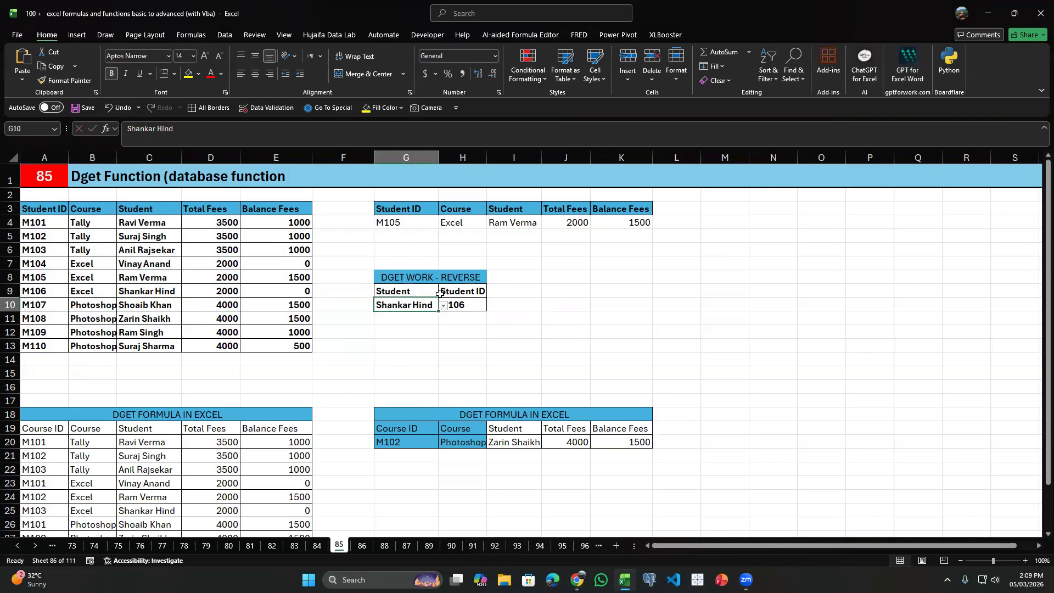
click(442, 314)
click(443, 306)
drag(429, 295, 436, 303)
click(442, 305)
click(434, 308)
click(442, 305)
click(409, 316)
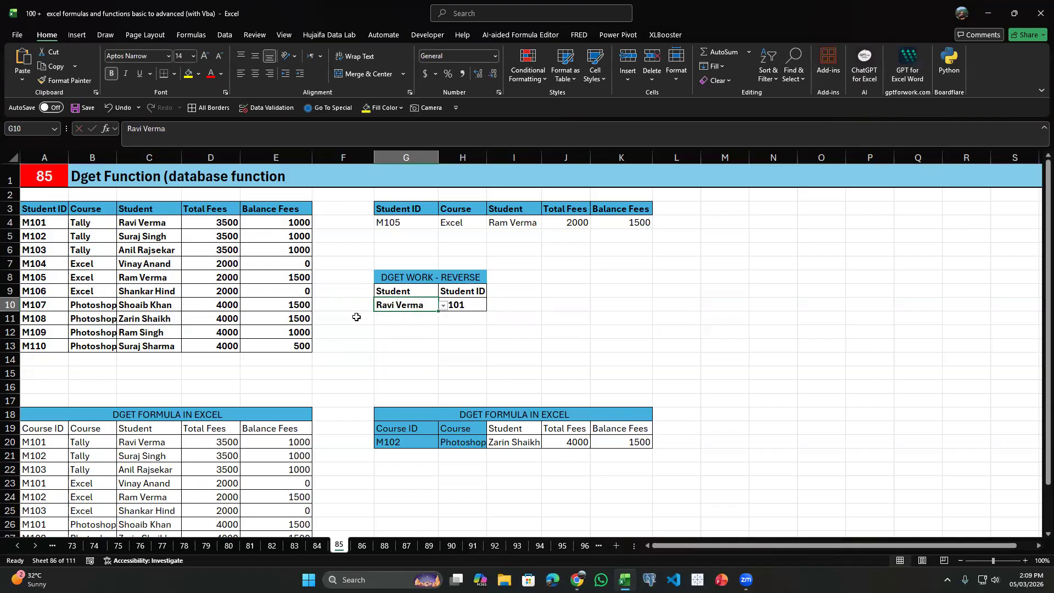
click(152, 222)
click(406, 307)
Clear the Student, Total Fees and Balance Fees results in I20:K20 of the second DGET lookup.
scroll(478, 398, down, 2)
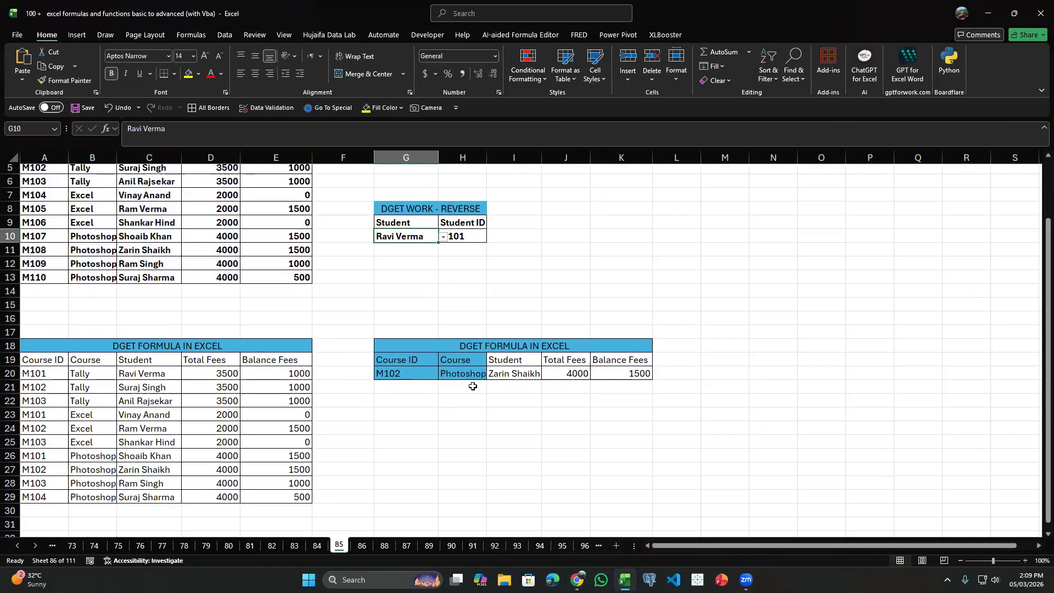
click(521, 368)
key(Delete)
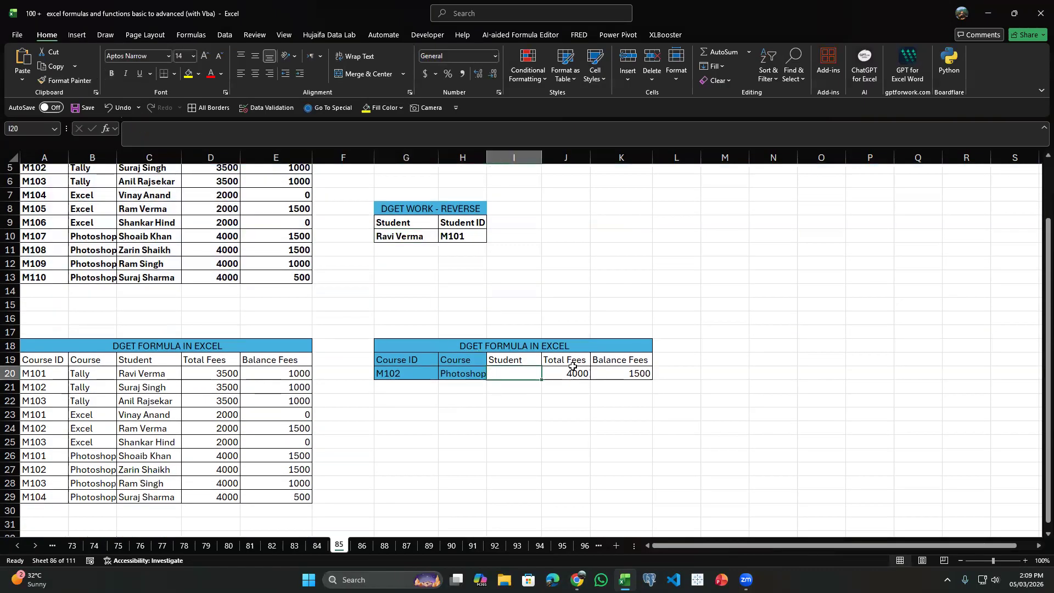
click(570, 372)
key(Delete)
click(623, 373)
key(Delete)
Examine the repeated Course IDs in column A, the two-criteria range G19:H20 and the empty result cells I20:K20.
drag(395, 363, 405, 372)
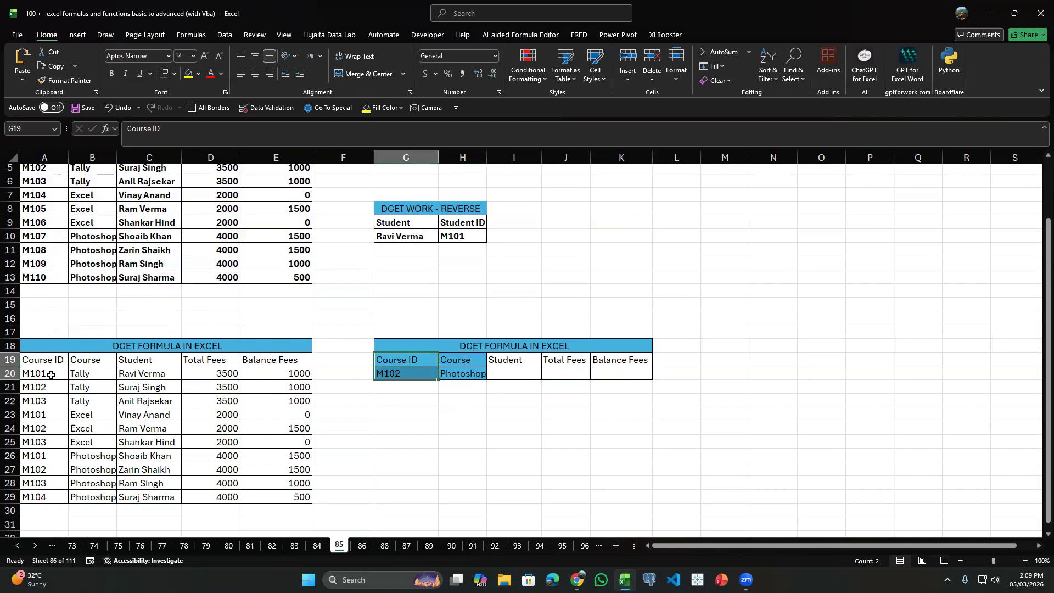
drag(54, 363, 47, 400)
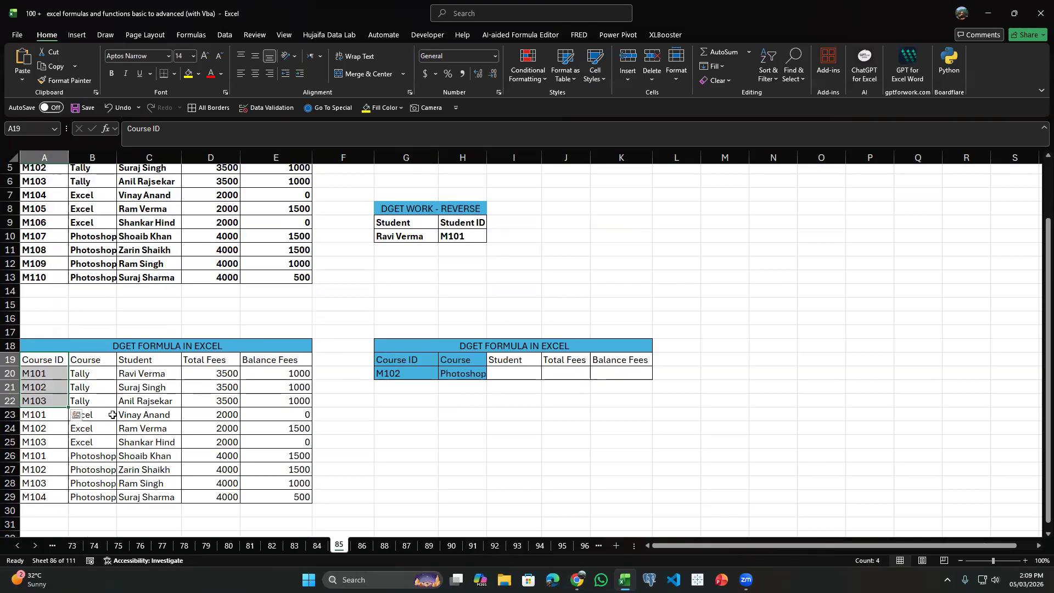
click(428, 375)
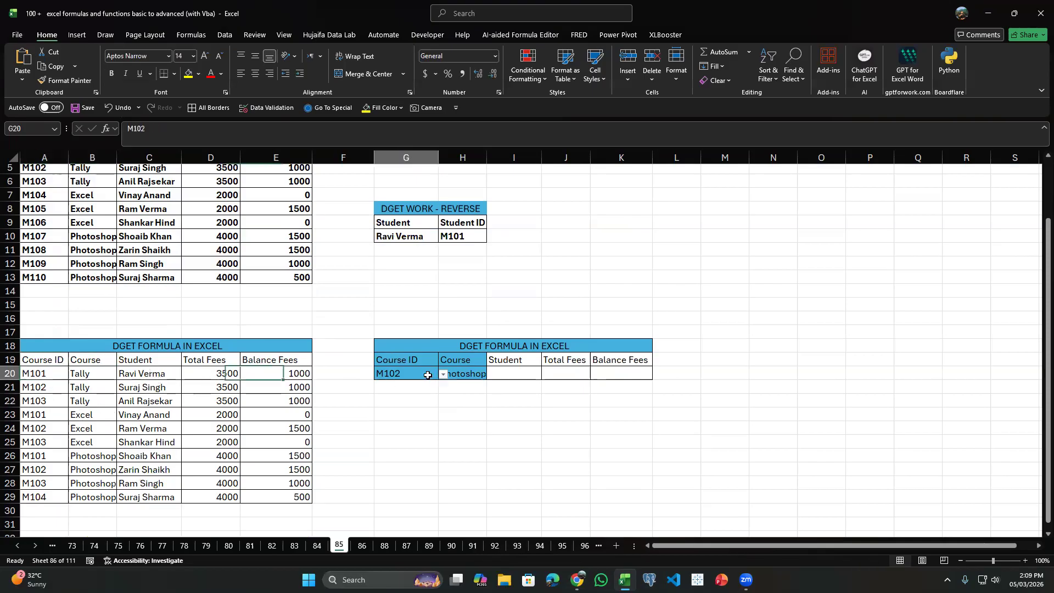
click(503, 373)
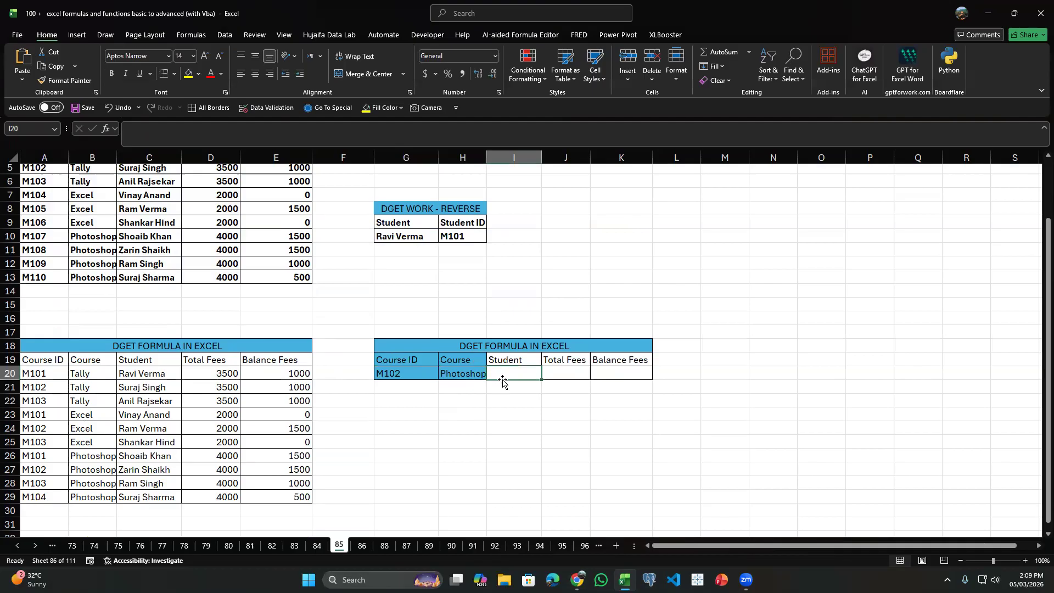
drag(406, 359, 463, 373)
key(ctrl+v)
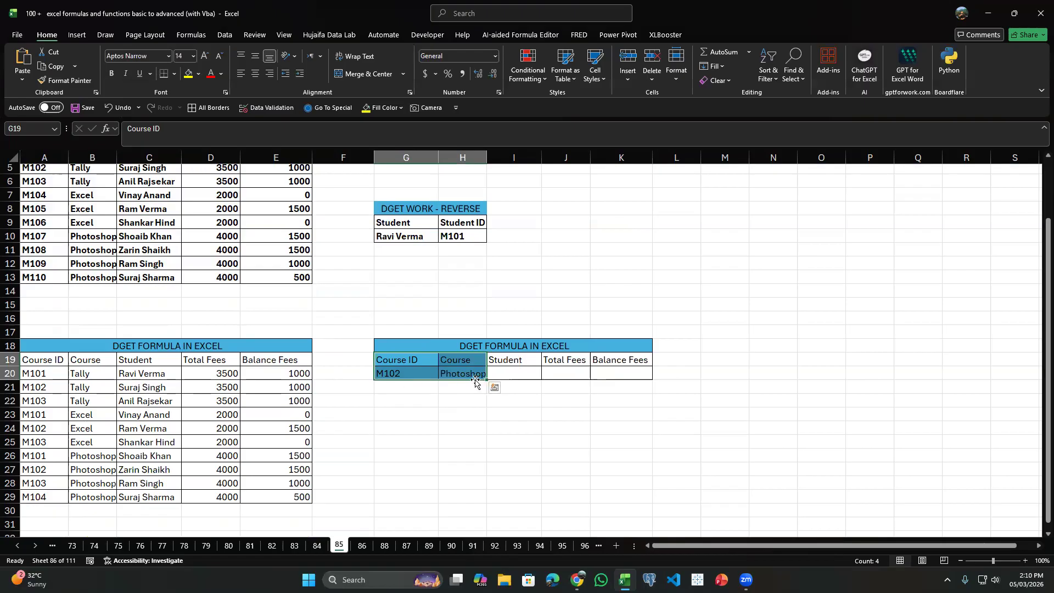
click(369, 370)
click(494, 375)
key(Return)
click(523, 374)
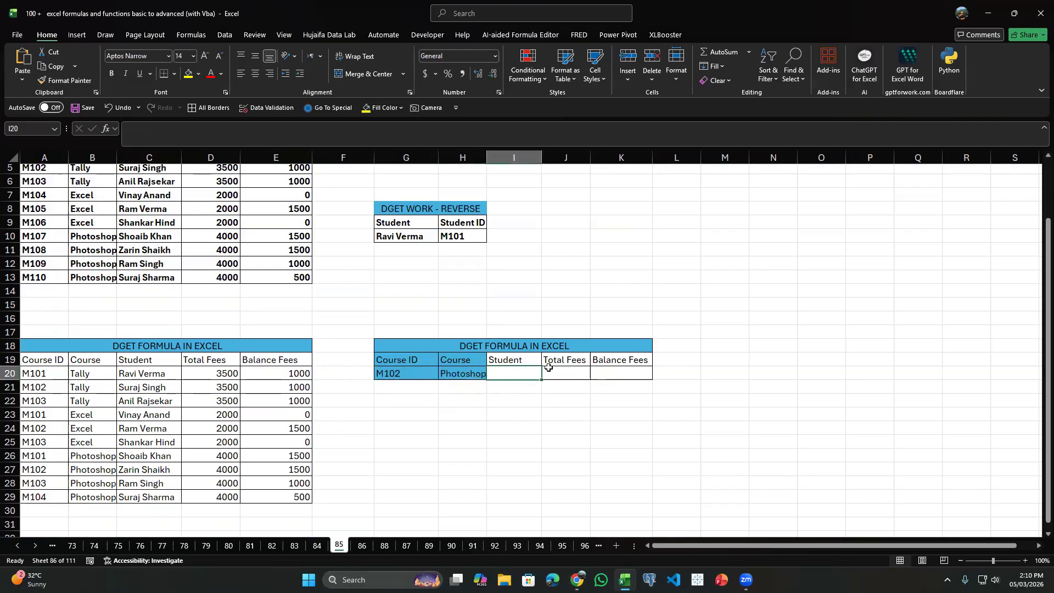
click(559, 373)
click(617, 370)
Start a DGET formula in the Student cell I20 with the absolute database range $A$19:$E$29.
click(516, 368)
text(=DGET()
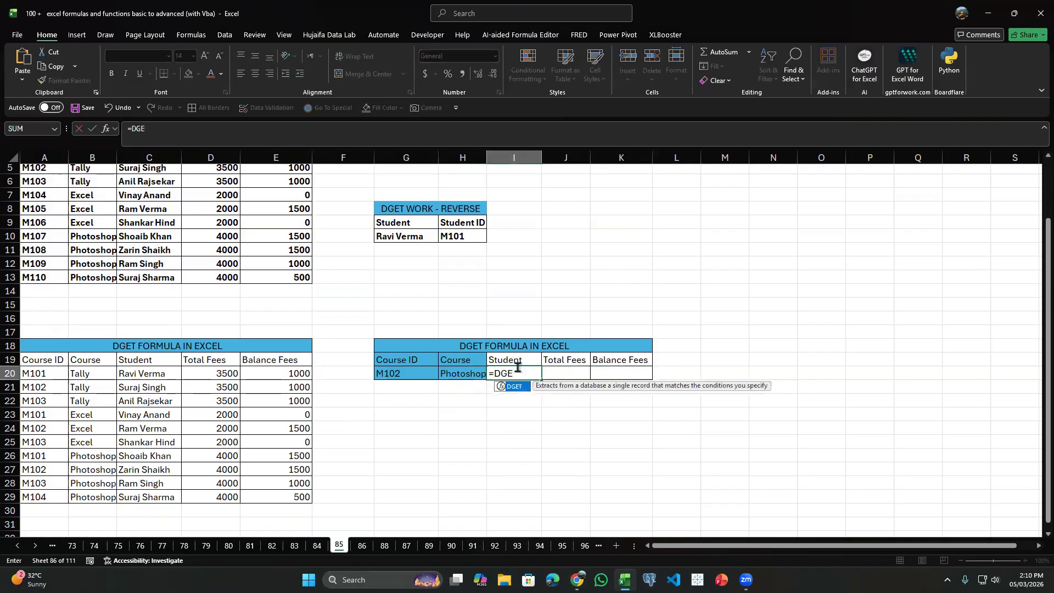
key(Left)
key(Left)
key(Left)
key(Left)
key(Up)
key(ctrl+shift+Left)
key(ctrl+shift+Down)
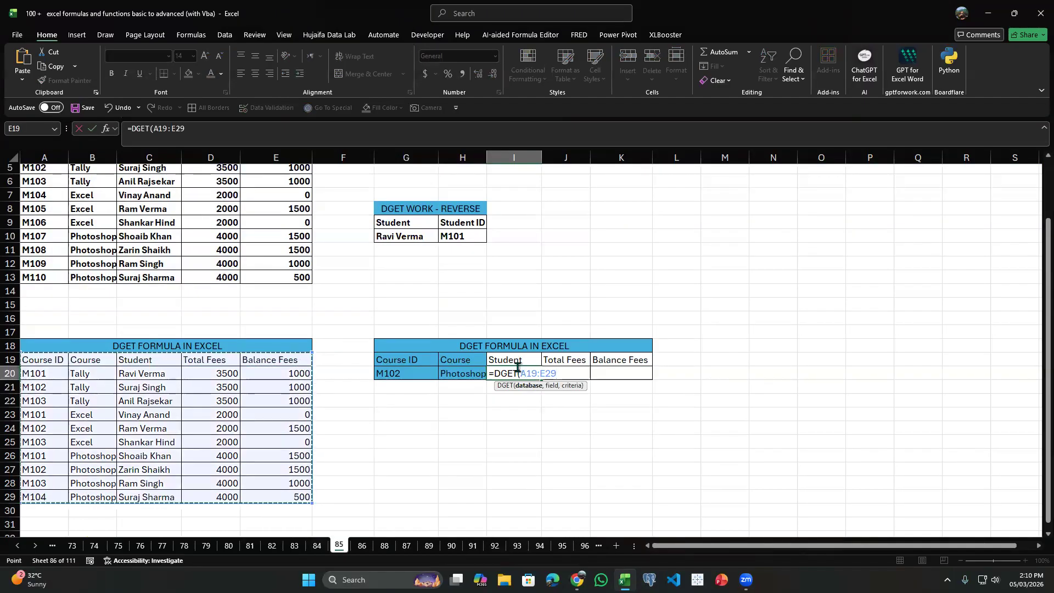
key(F4)
text(,)
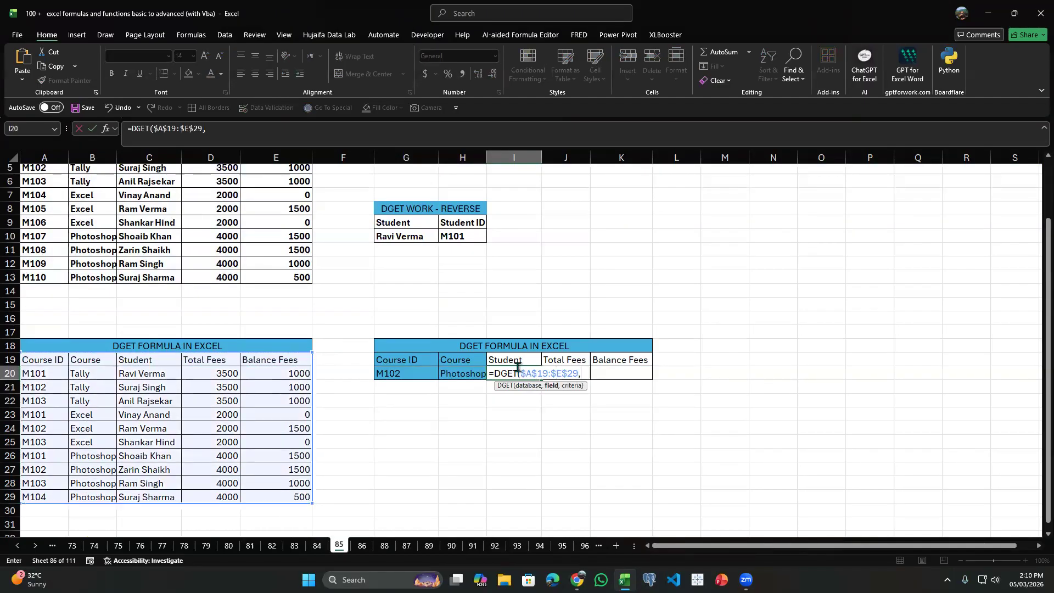
Complete the I20 formula with field I19 and criteria $G$19:$H$20, and fill it across to K20.
click(508, 359)
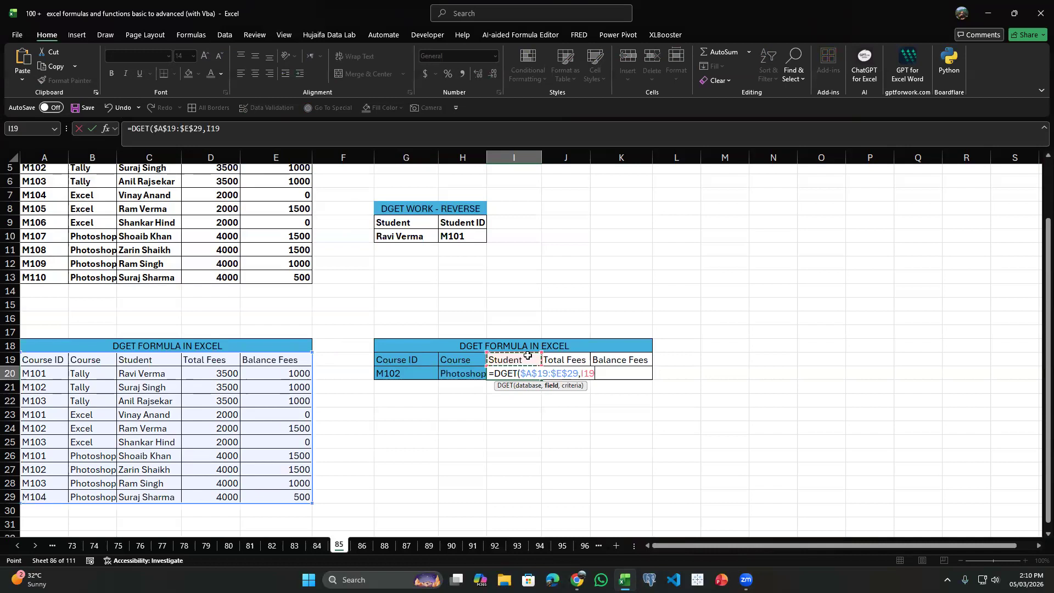
text(,)
drag(405, 364, 457, 376)
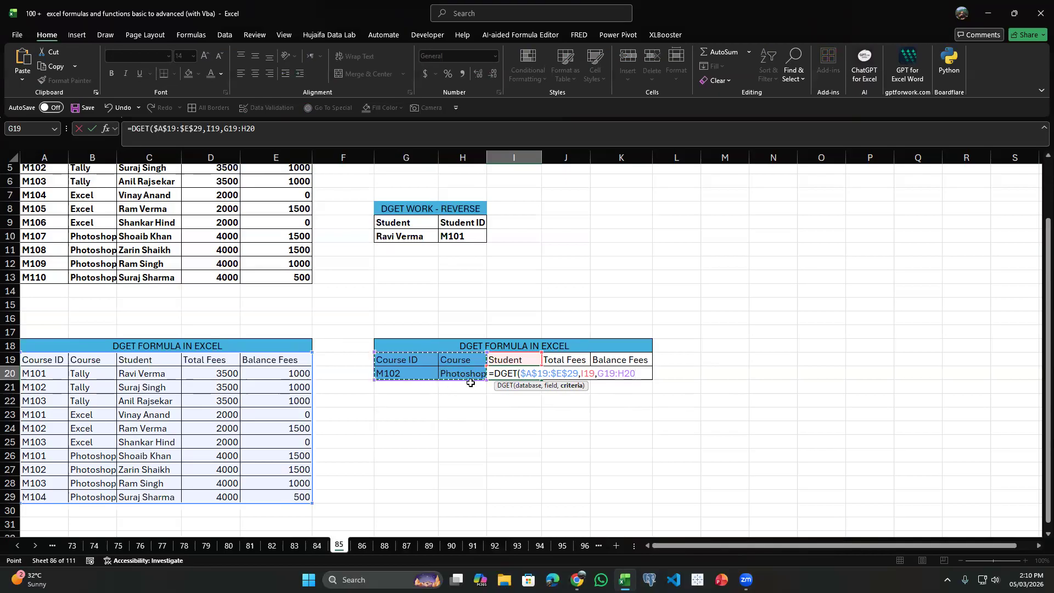
key(F4)
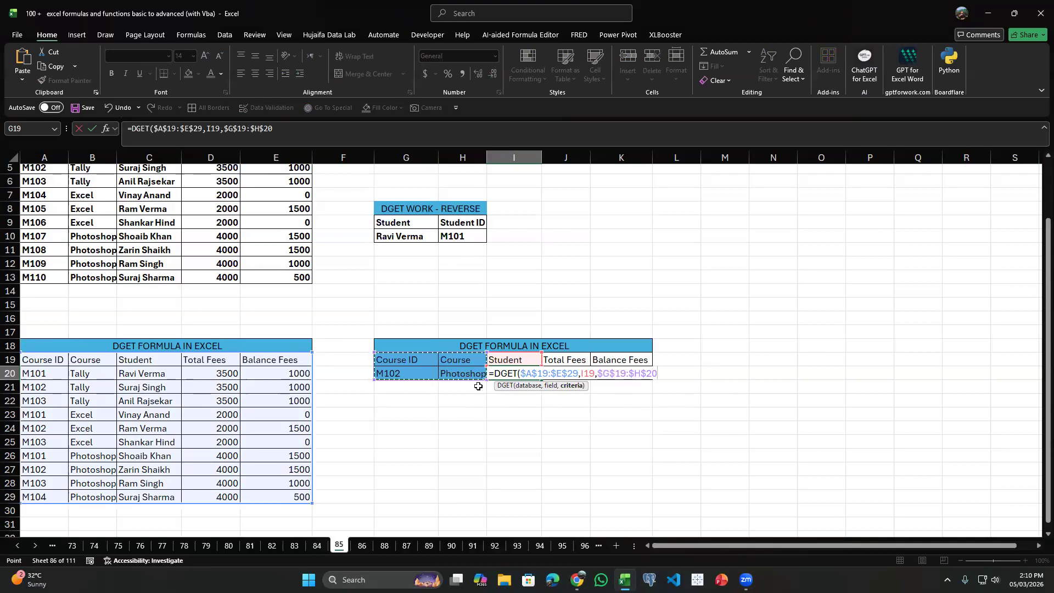
key(Return)
click(515, 374)
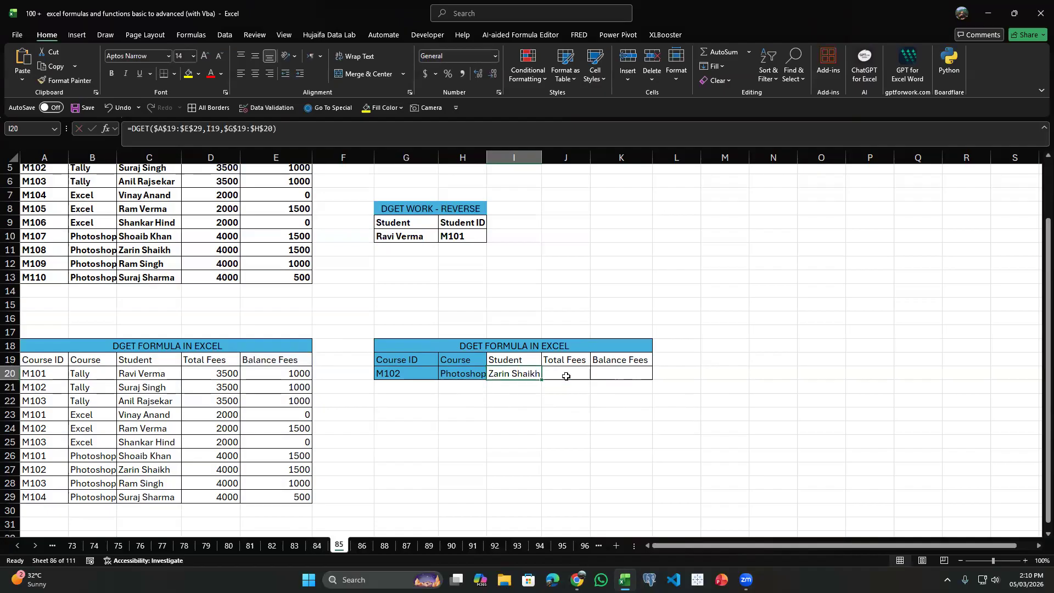
drag(542, 379, 647, 377)
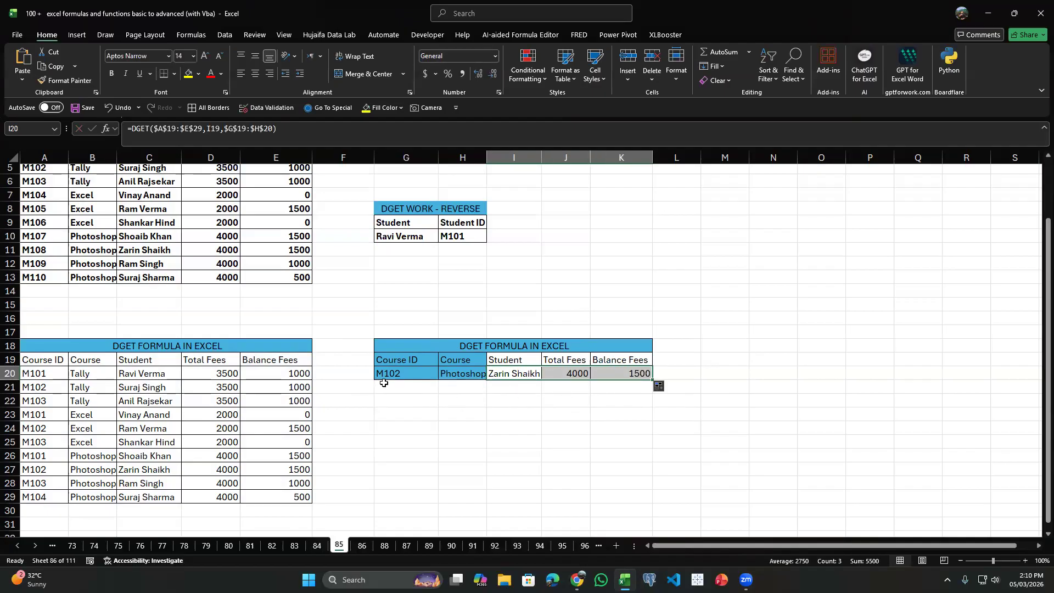
Compare the student, total fees and balance fees returned for M102 and Photoshop with row 27 of the source table.
click(42, 470)
click(112, 473)
click(407, 377)
click(443, 374)
click(454, 374)
click(148, 473)
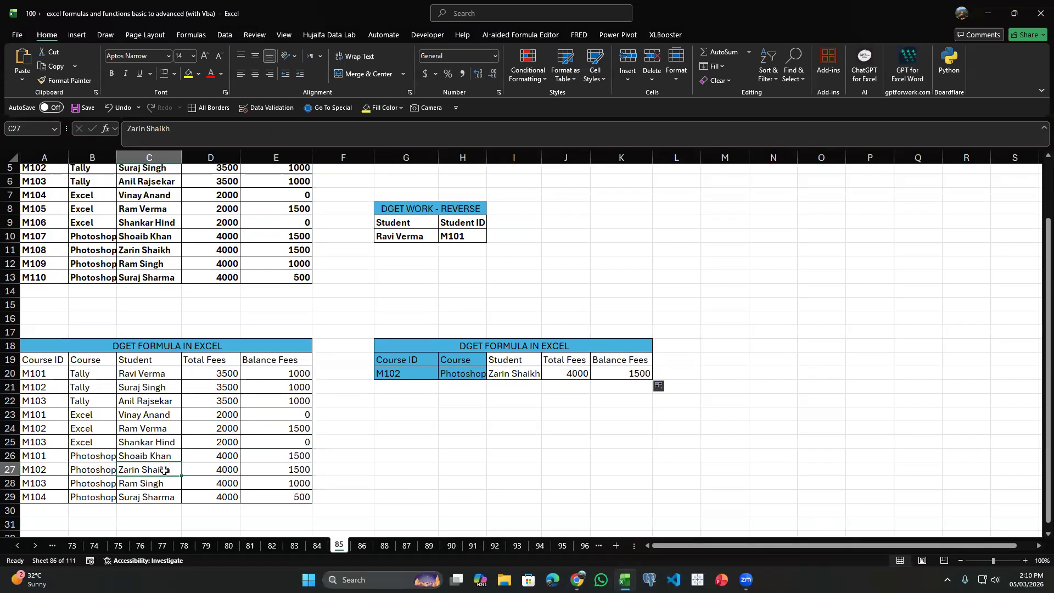
click(218, 468)
click(283, 461)
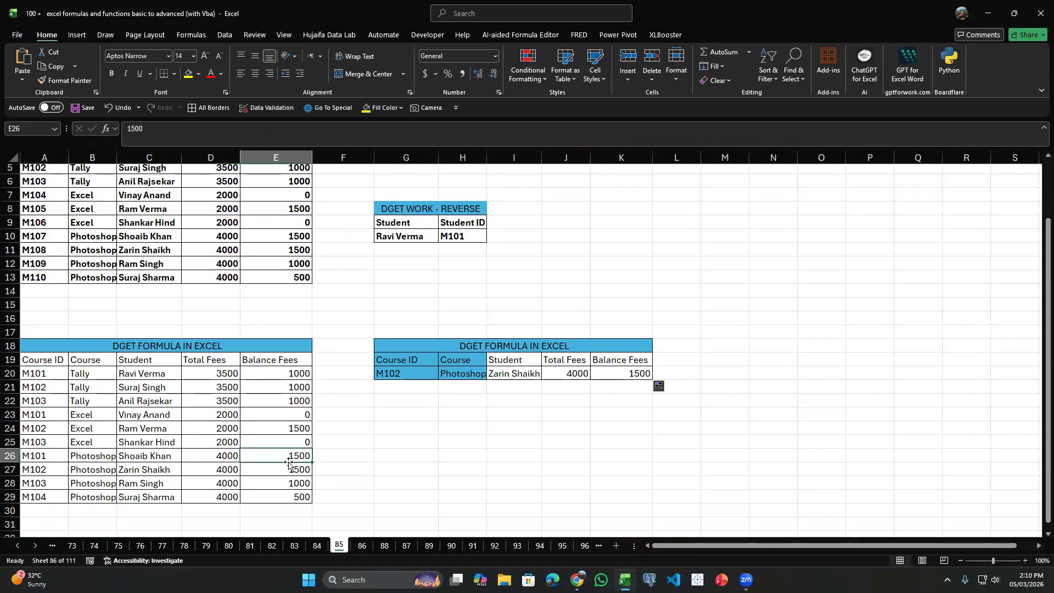
Change the Course criterion in H20 to Tally and compare the returned record with the M102 Tally row of the source table.
click(461, 375)
click(491, 375)
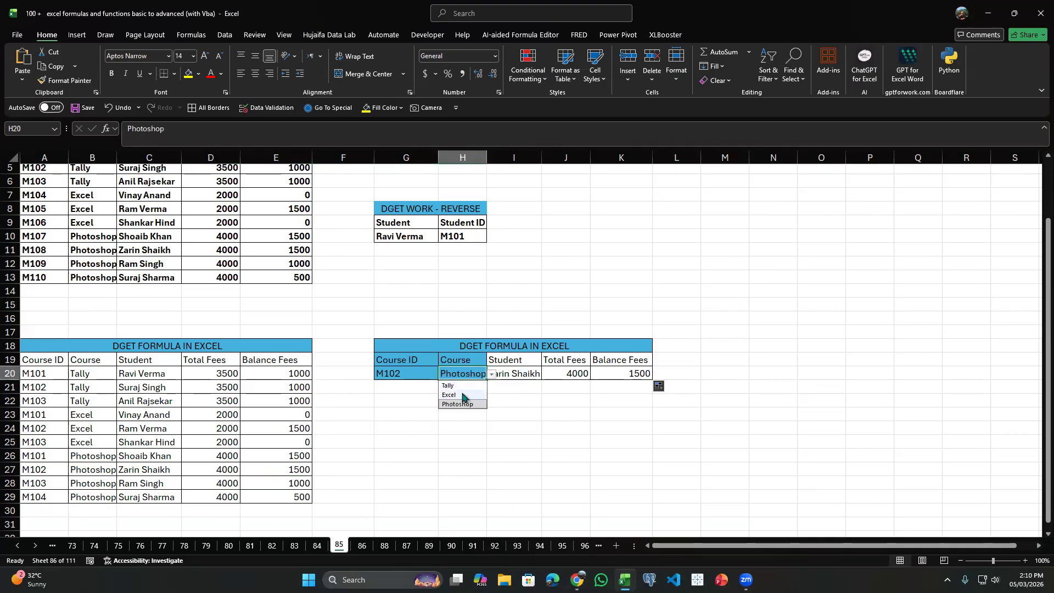
click(448, 386)
click(409, 382)
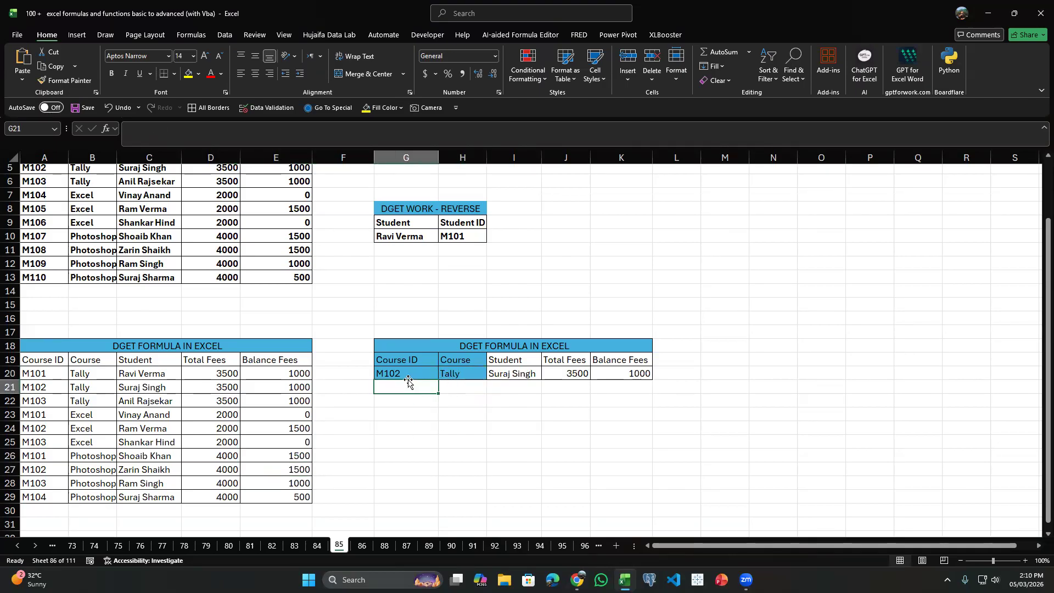
click(38, 432)
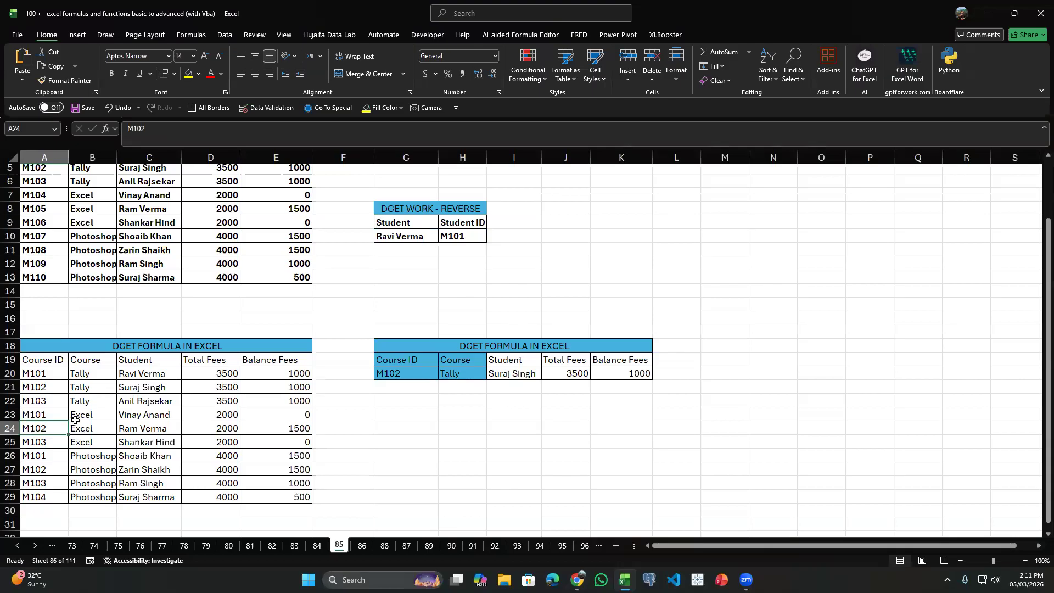
click(153, 376)
click(167, 388)
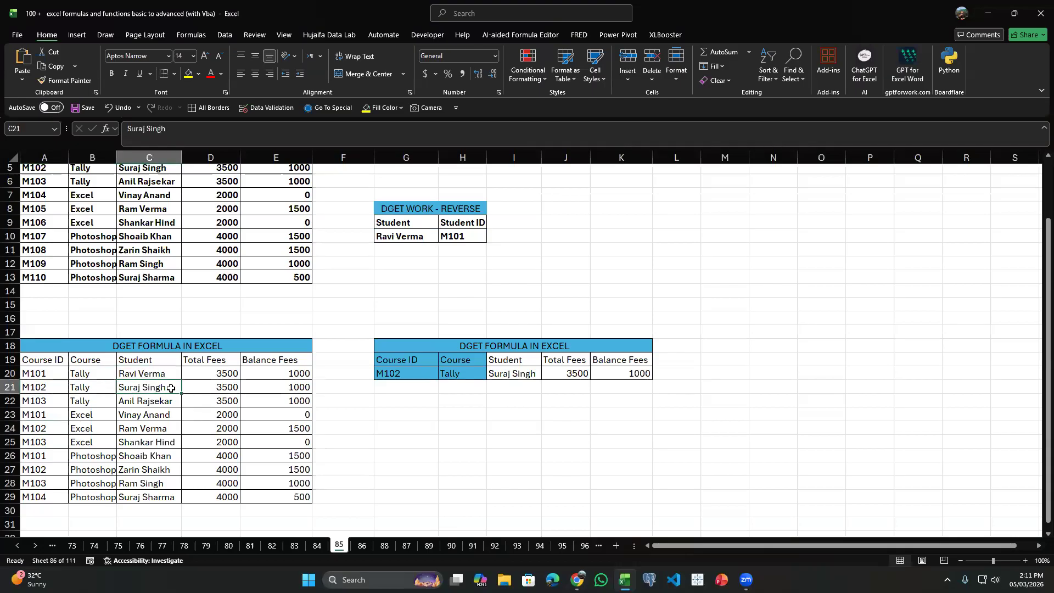
click(227, 401)
click(306, 398)
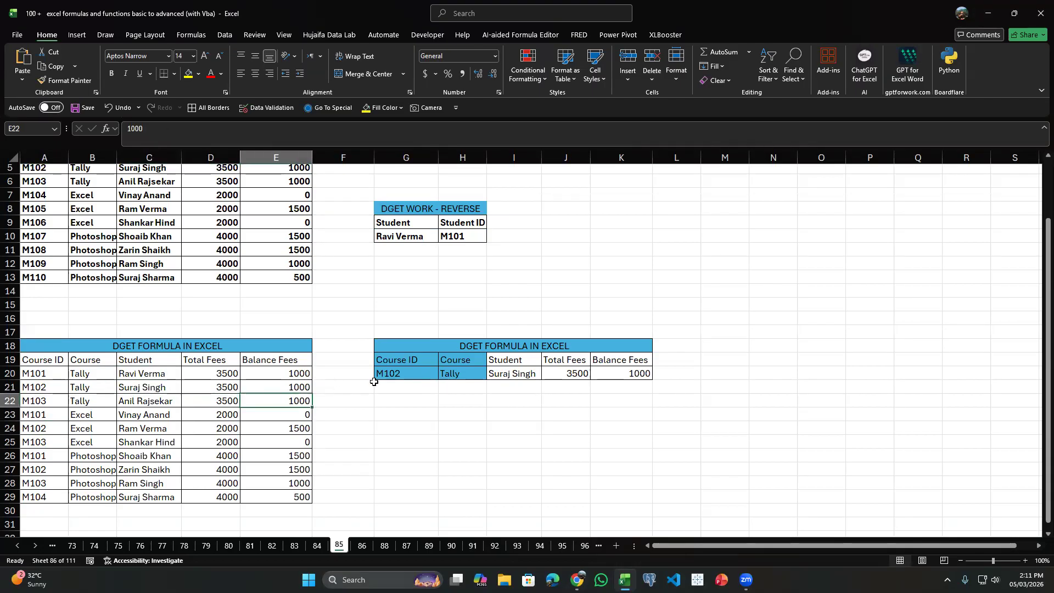
scroll(494, 397, up, 2)
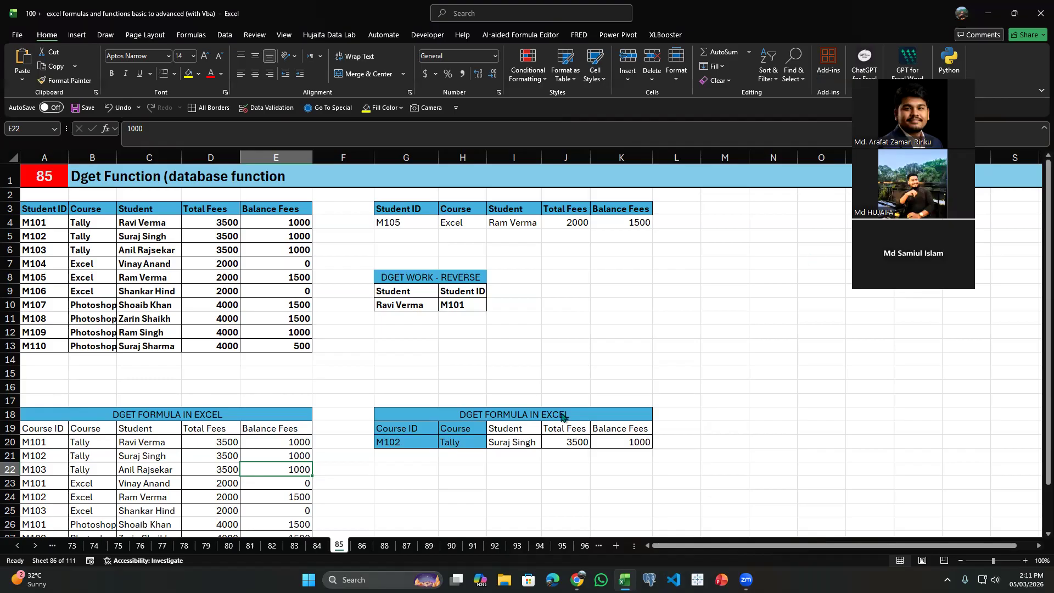
scroll(562, 417, down, 2)
click(406, 428)
click(458, 398)
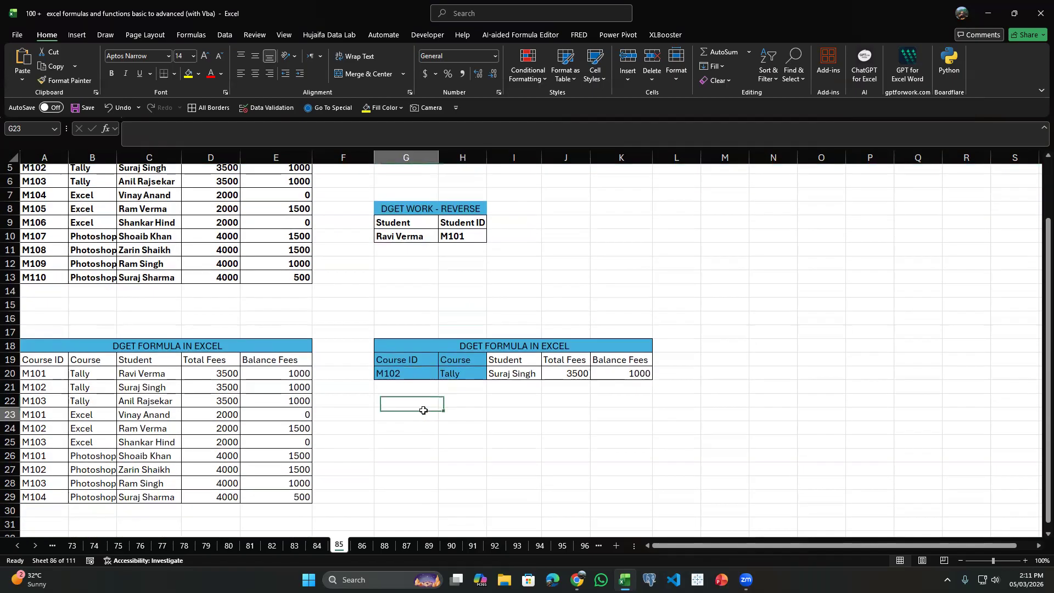
click(440, 405)
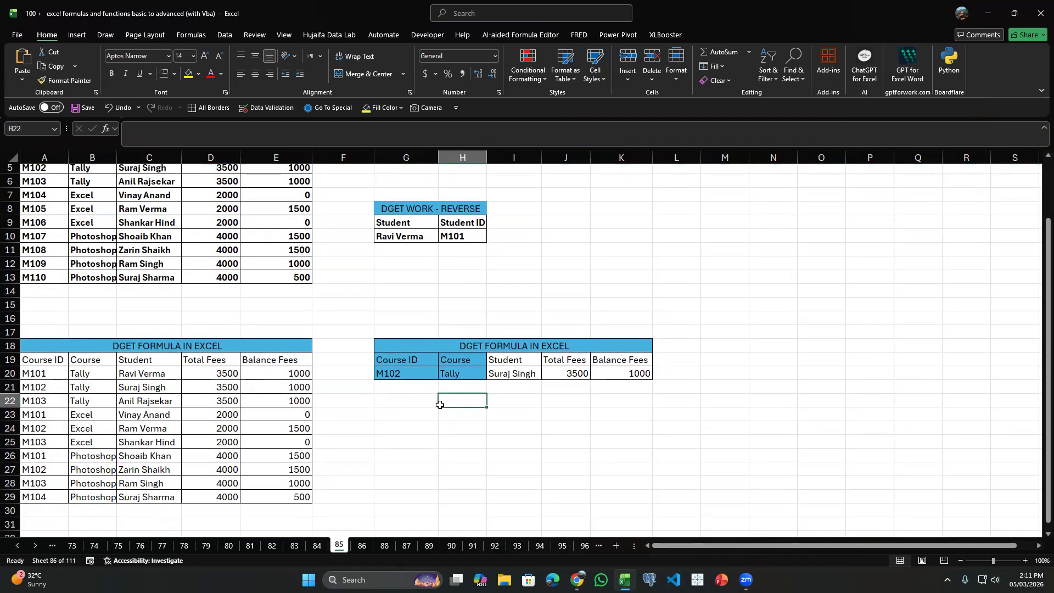
text(=vl)
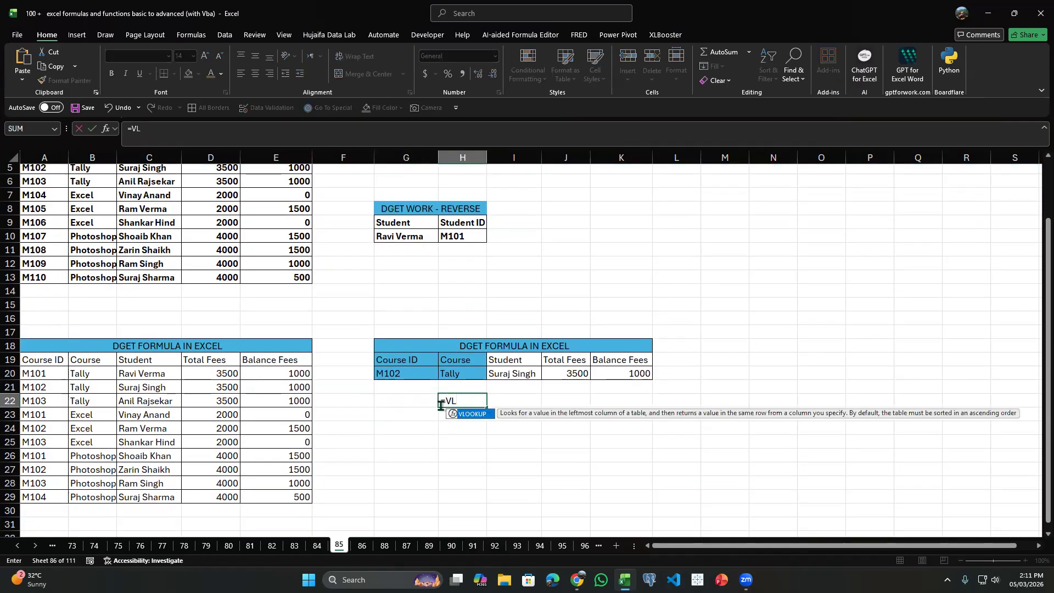
key(Tab)
key(Left)
key(Up)
key(Up)
key(Up)
key(Down)
key(Down)
key(Up)
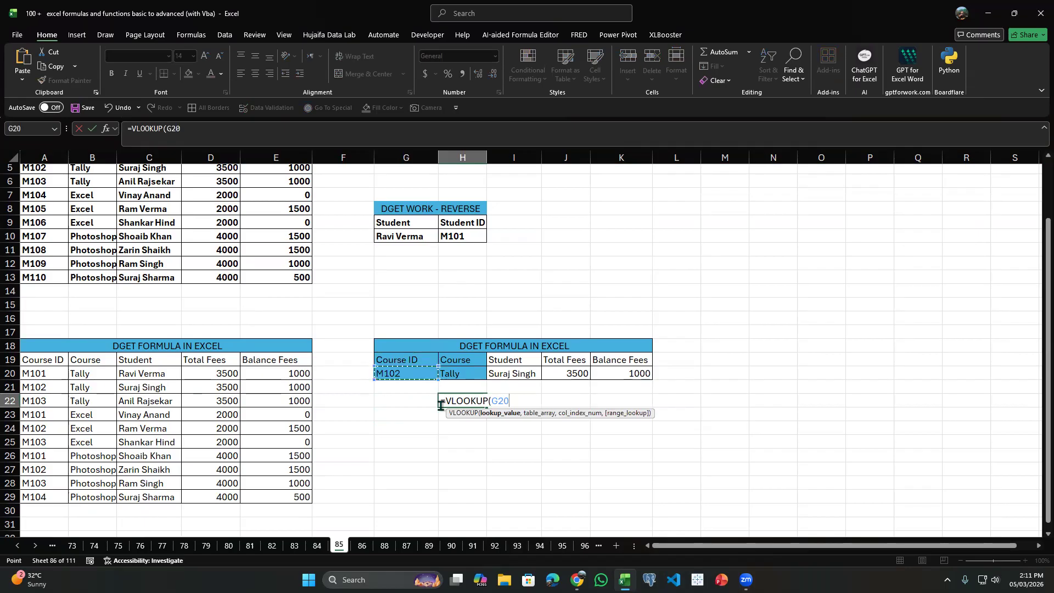
key(Up)
key(Down)
key(Escape)
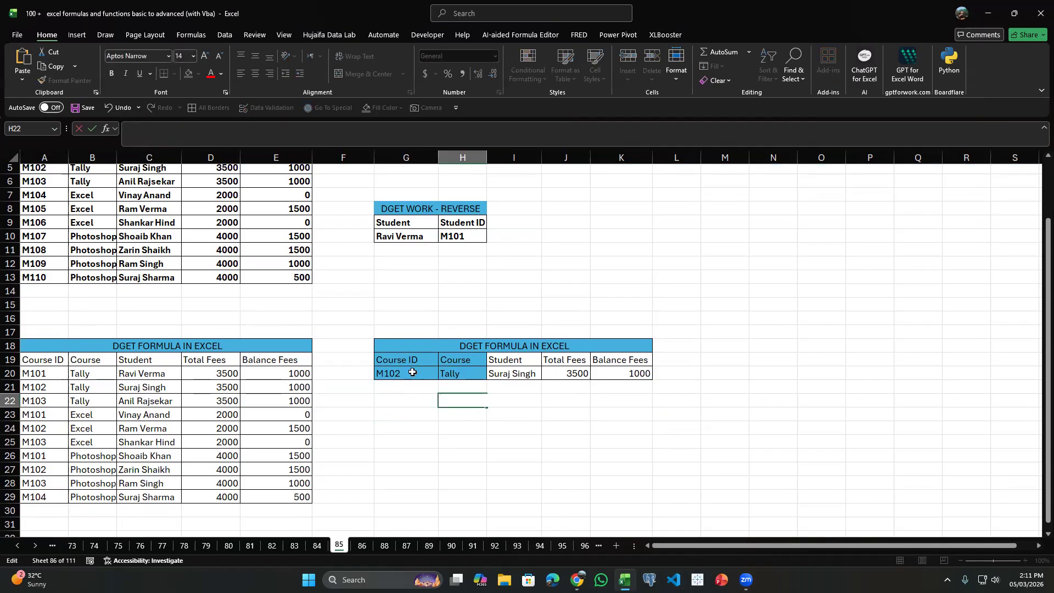
Widen column F between the Course ID source table and its DGET lookup table.
click(387, 361)
click(80, 378)
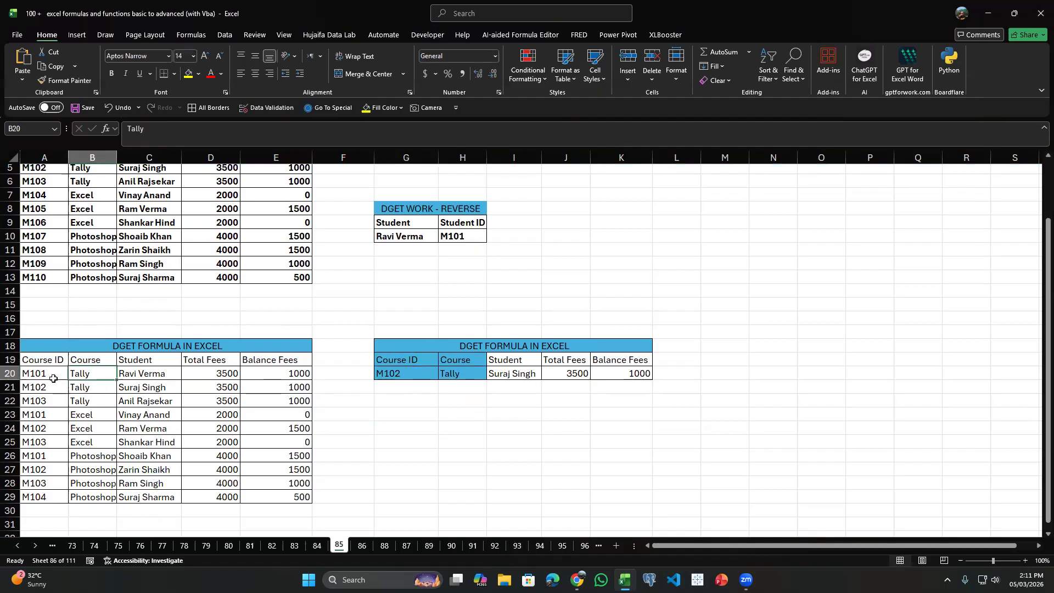
click(55, 378)
click(286, 374)
click(338, 372)
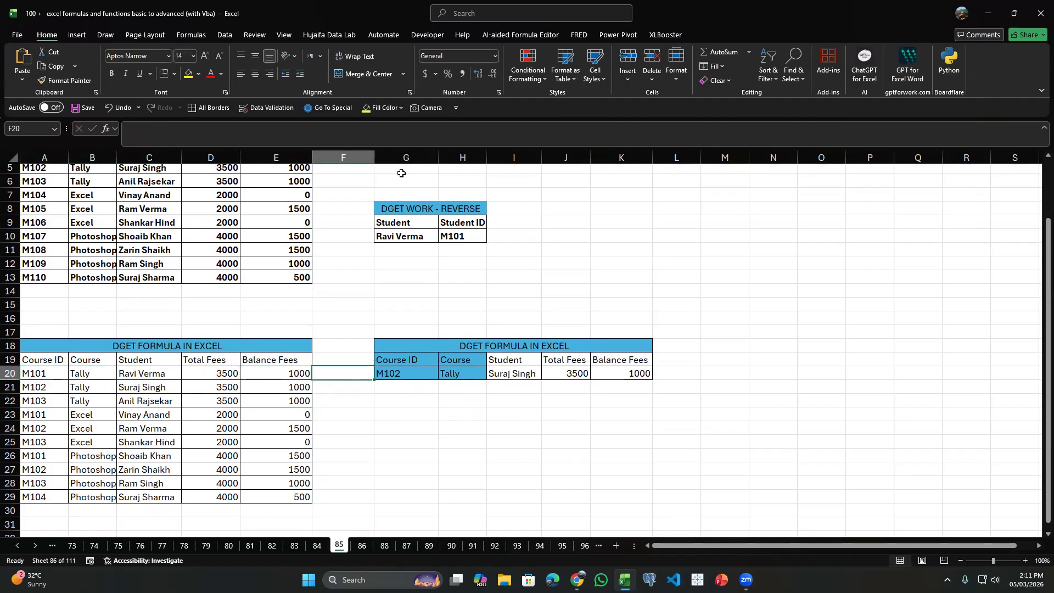
drag(376, 157, 459, 159)
click(377, 321)
Try to move the source table A18:E29 one column to the right.
drag(301, 346, 299, 494)
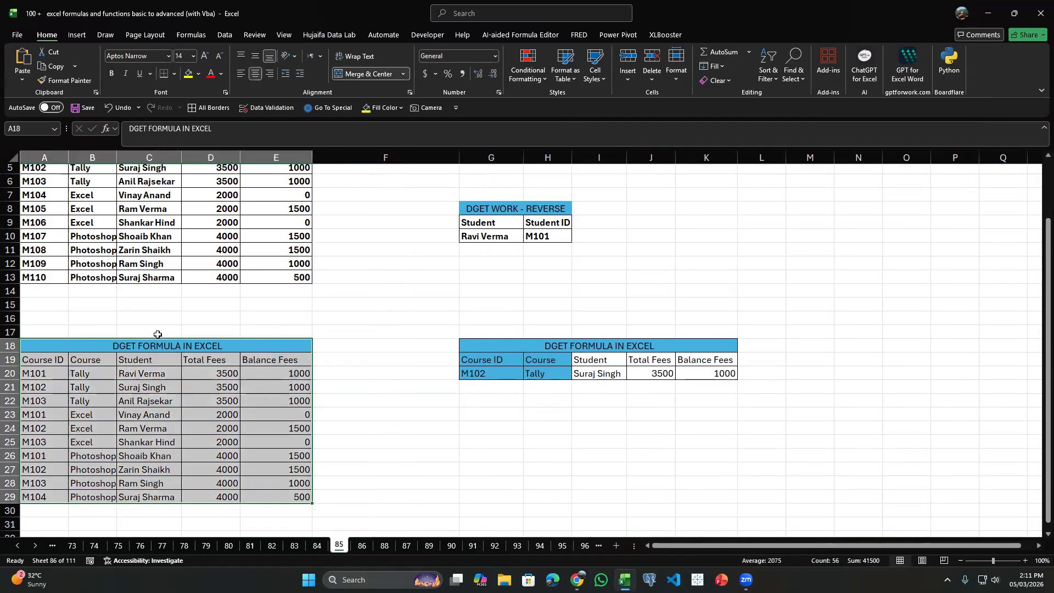
drag(160, 336, 254, 351)
click(532, 318)
drag(89, 343, 261, 351)
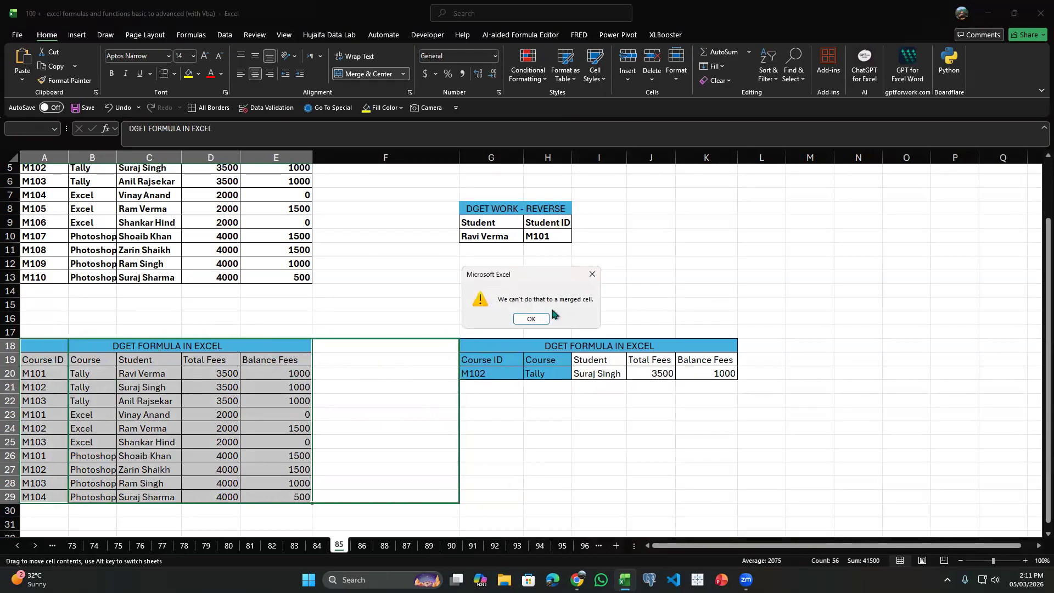
click(587, 276)
Try to move the block A17:K30, containing both the source and lookup tables, several columns to the right.
mouse_move(61, 339)
mouse_down()
mouse_move(261, 390)
mouse_move(67, 342)
mouse_up()
drag(54, 333, 714, 513)
drag(304, 328, 587, 332)
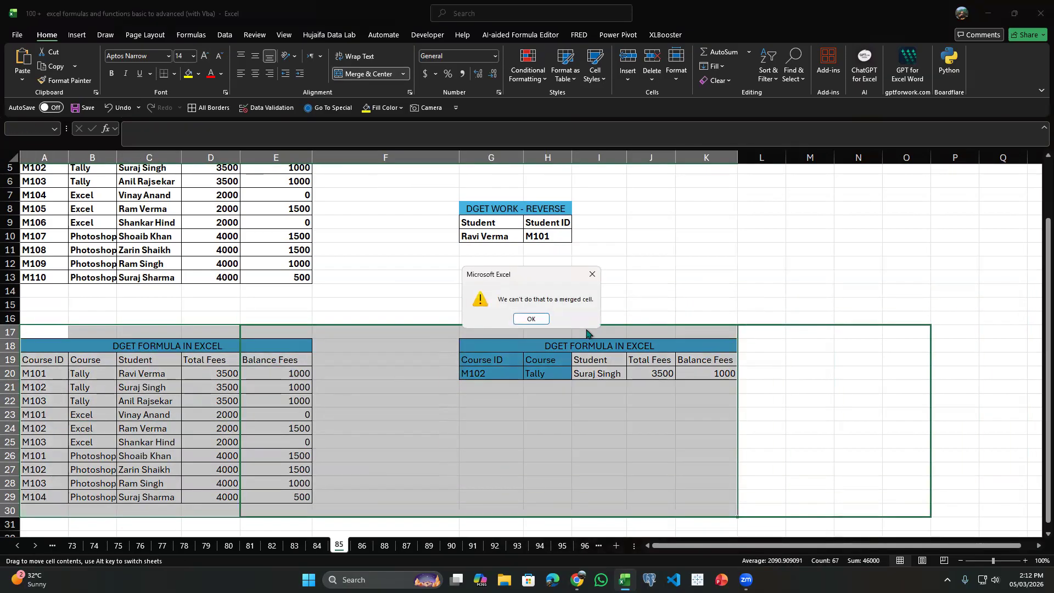
click(528, 319)
Unmerge both DGET FORMULA IN EXCEL titles in row 18 and move the two tables three columns right, starting at column D.
click(174, 347)
click(366, 73)
click(543, 347)
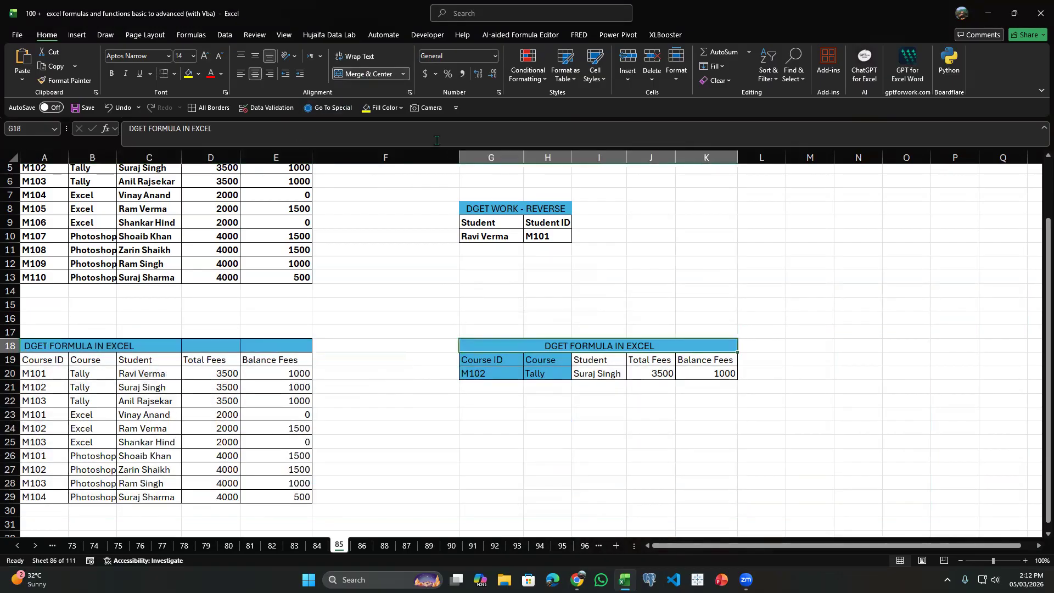
click(361, 78)
drag(37, 331, 714, 515)
drag(305, 249, 545, 257)
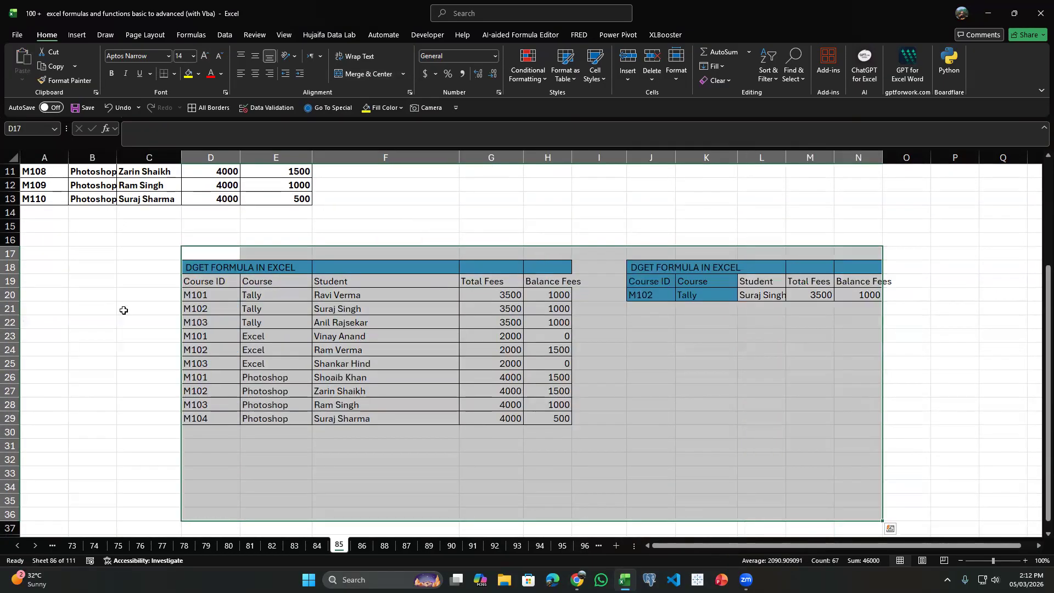
Add the heading HELPER beside the source table and place it in C19, level with the column headers.
click(111, 273)
click(153, 273)
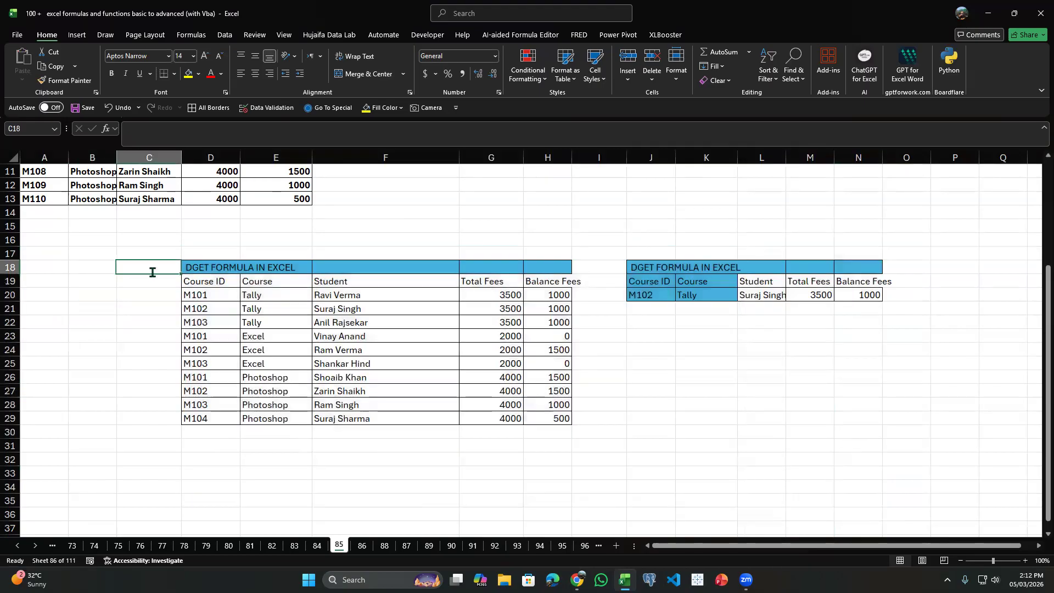
text(HELPE)
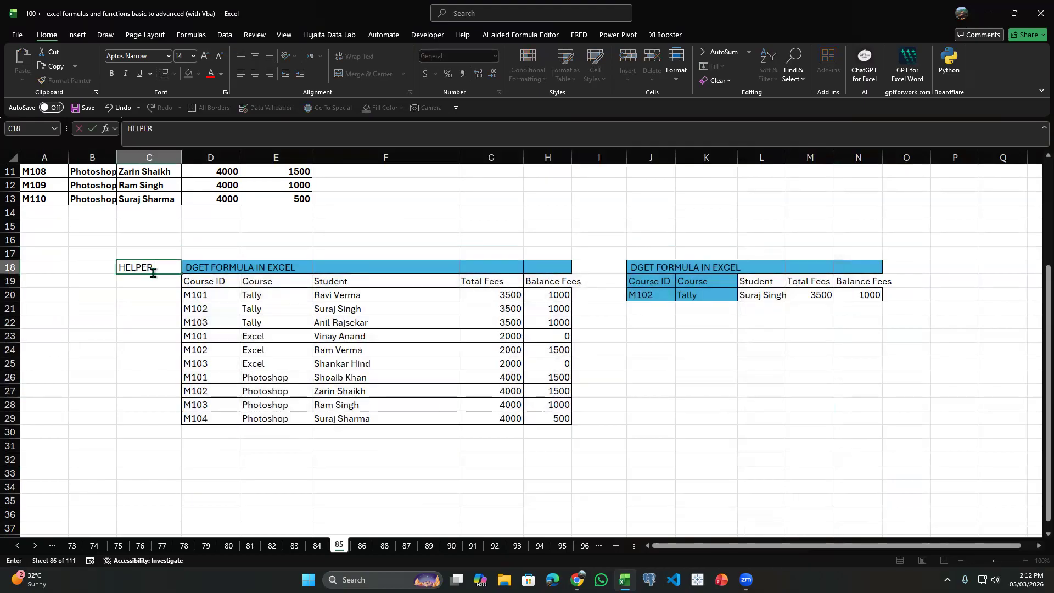
key(BackSpace)
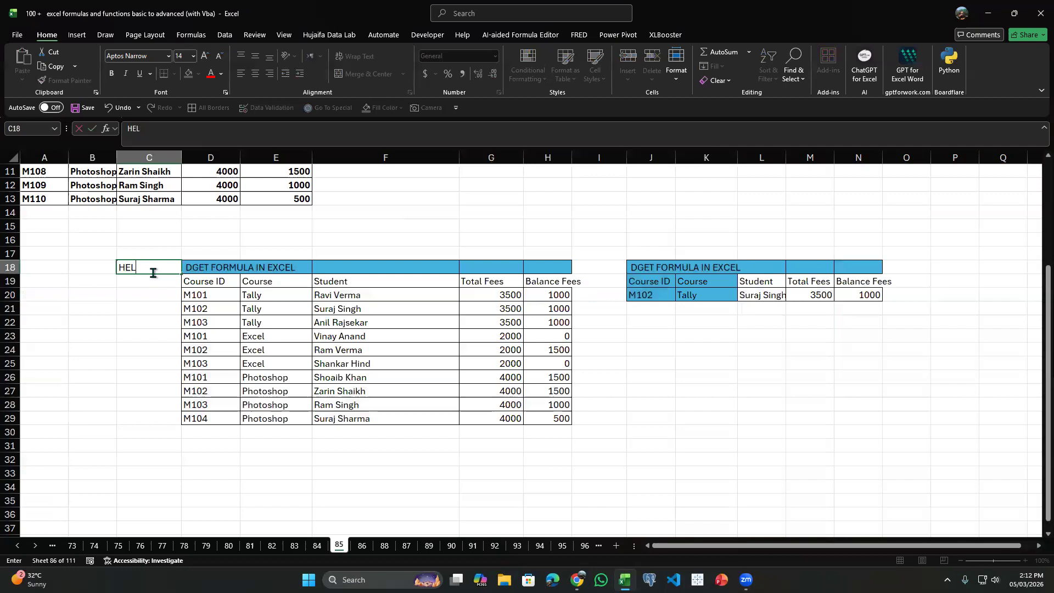
text(ER)
key(Return)
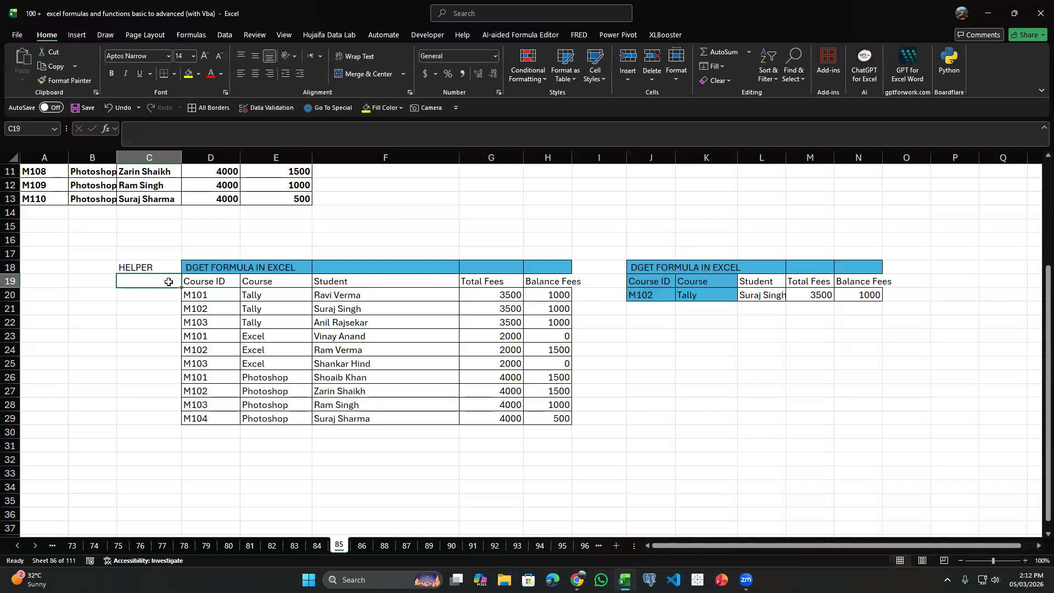
click(148, 269)
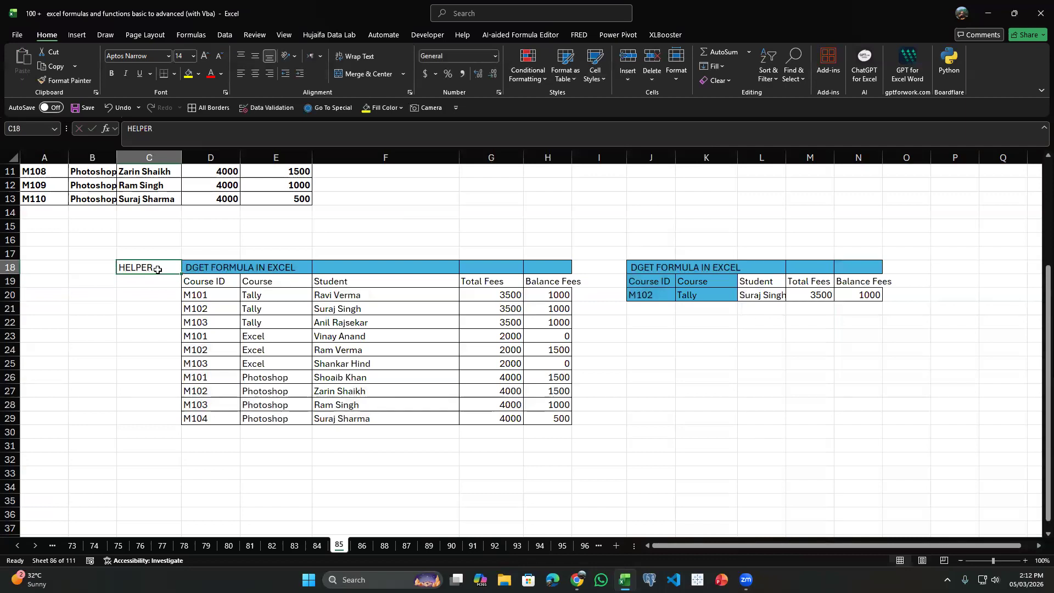
drag(157, 274, 158, 286)
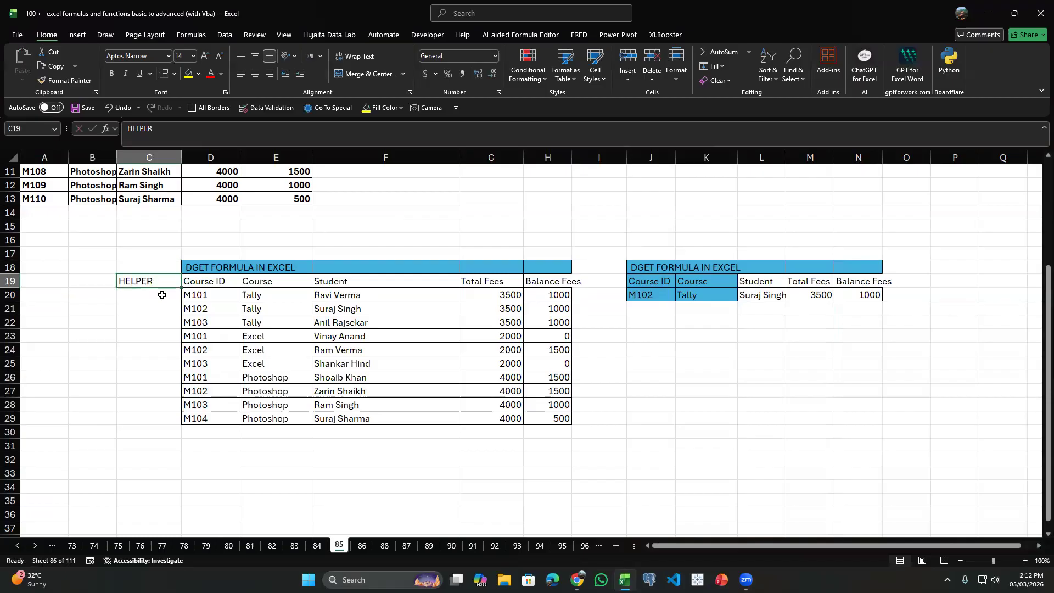
Enter =CONCAT(D20,E20) in C20 to join Course ID and Course, and fill it down to C29.
drag(245, 303, 200, 301)
click(188, 294)
click(168, 291)
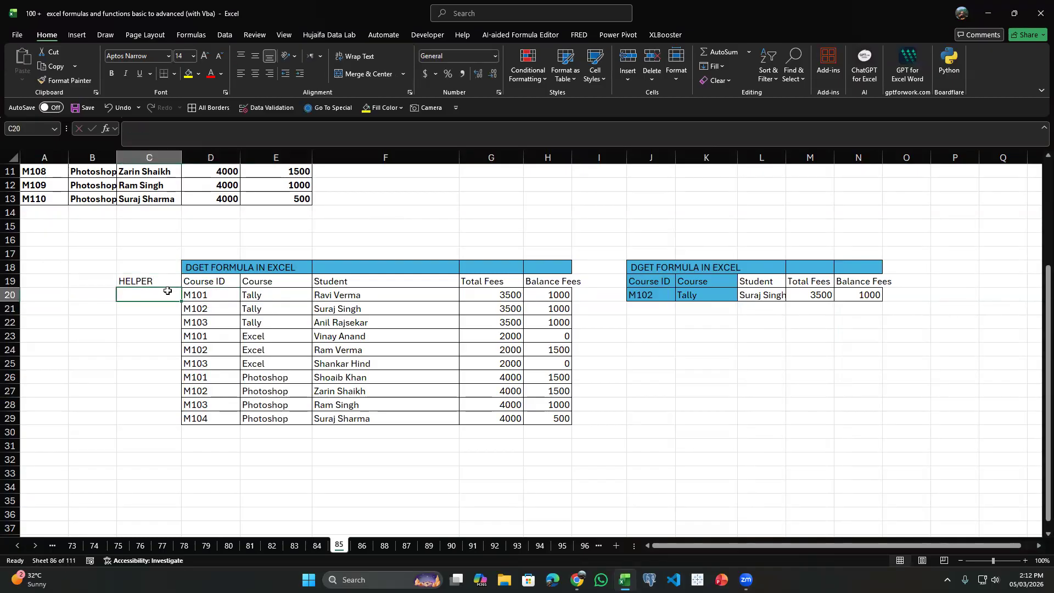
text(=CONA)
key(BackSpace)
key(Tab)
key(Right)
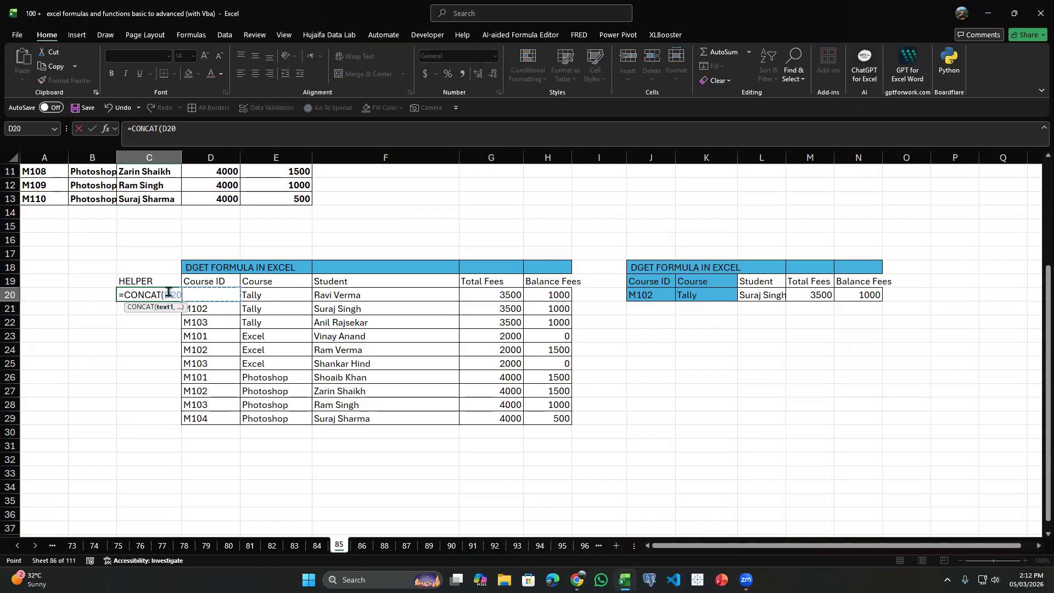
text(,)
click(251, 289)
key(Return)
click(155, 296)
double_click(178, 303)
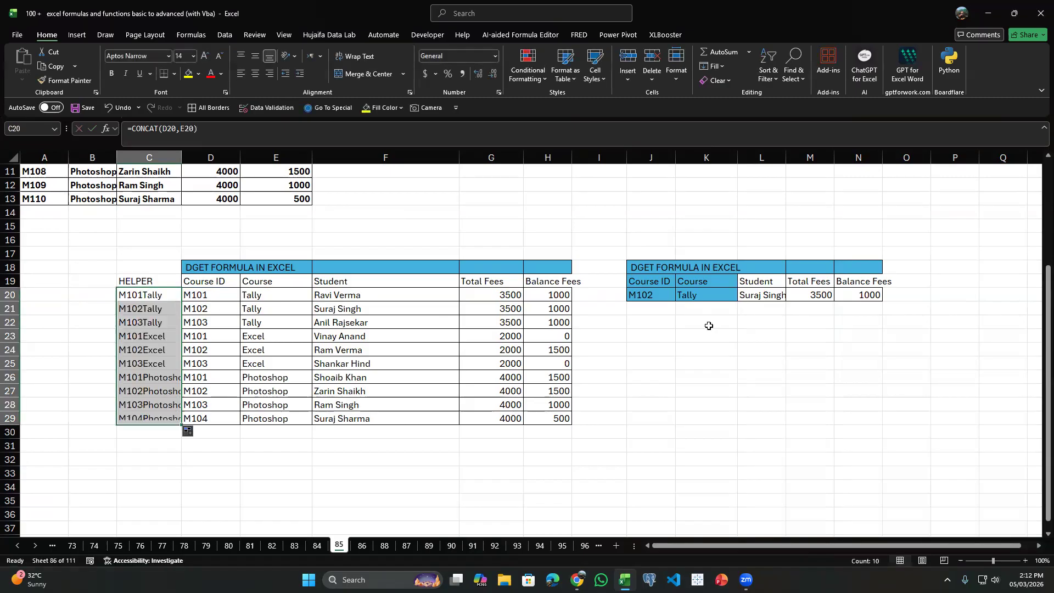
Start a VLOOKUP formula in L22 with J20&K20, the joined Course ID and Course, as the lookup value.
click(640, 321)
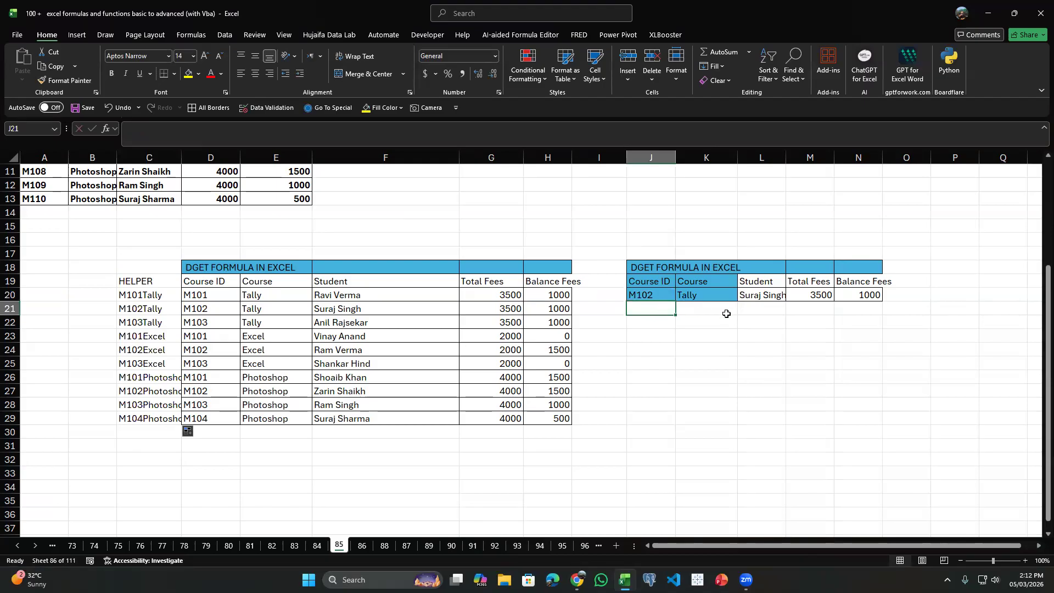
click(759, 296)
click(768, 321)
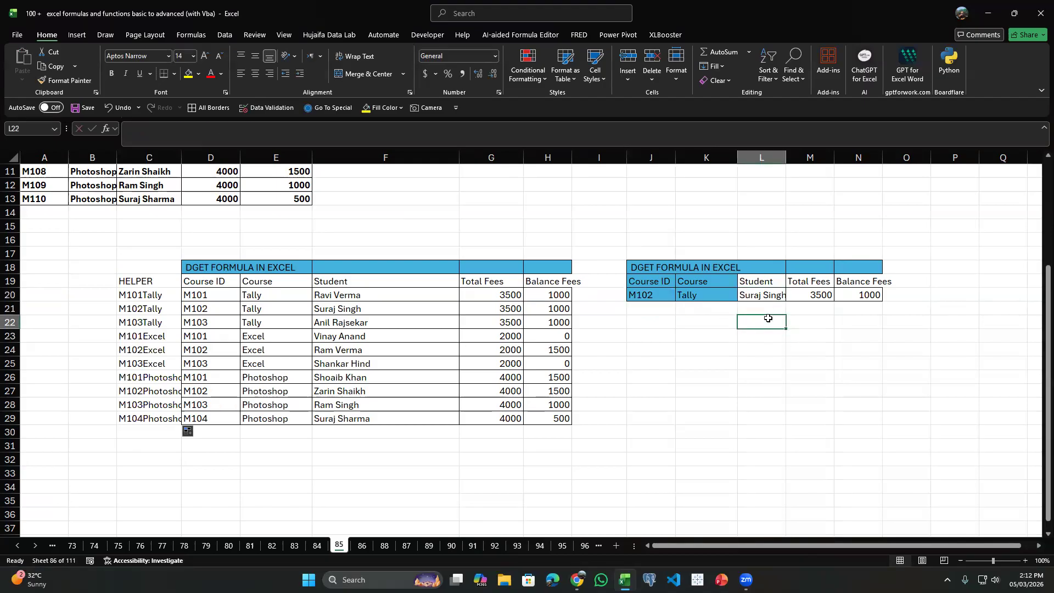
text(=VL)
key(Tab)
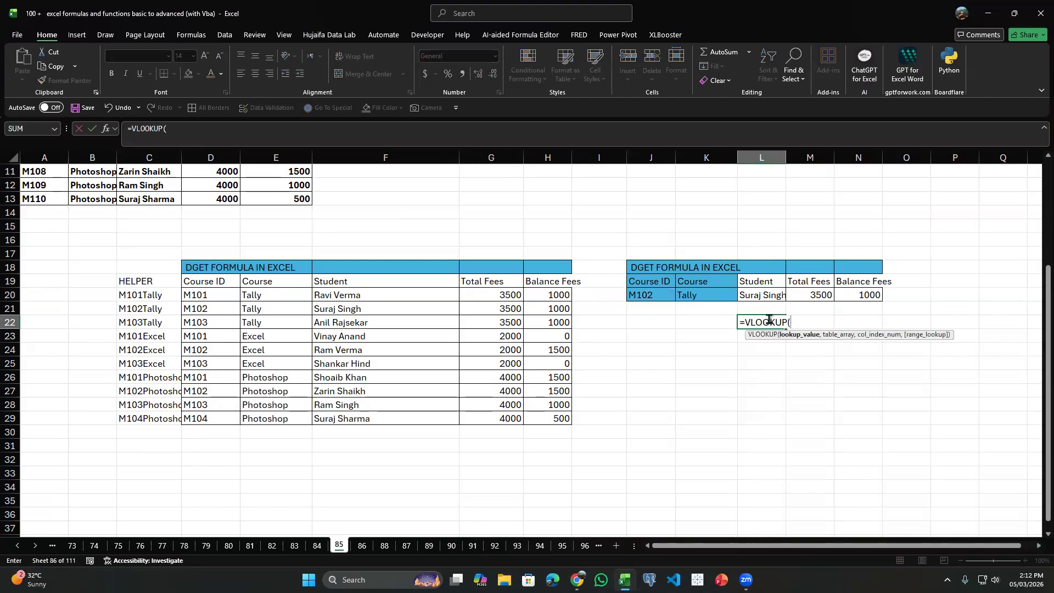
key(Left)
key(Up)
key(Up)
key(Left)
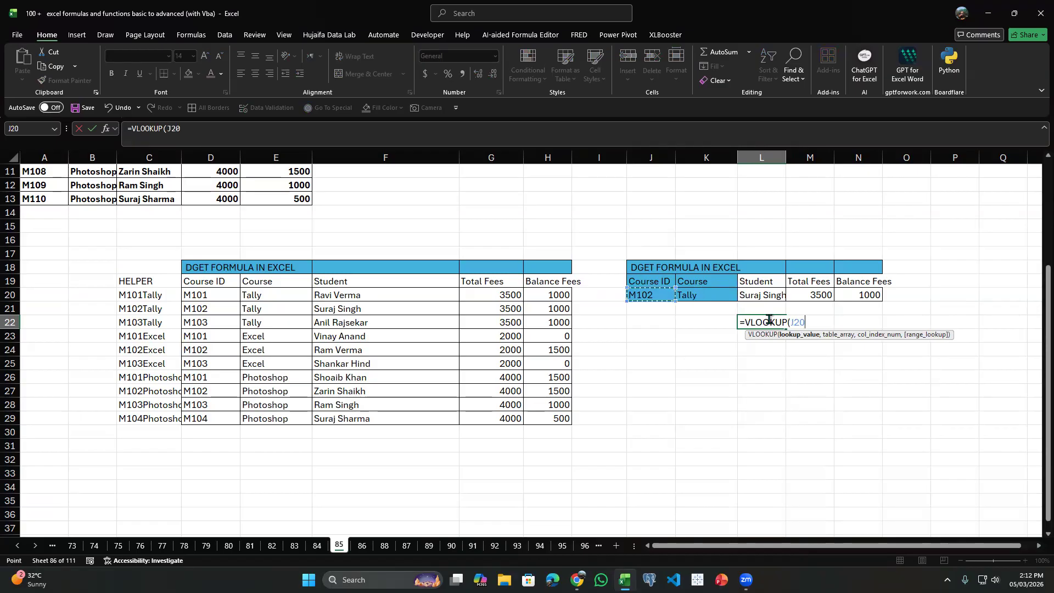
text(&)
Complete the VLOOKUP in L22 with table array C19:H29, column index 4 and exact match 0.
key(Left)
key(Up)
key(Up)
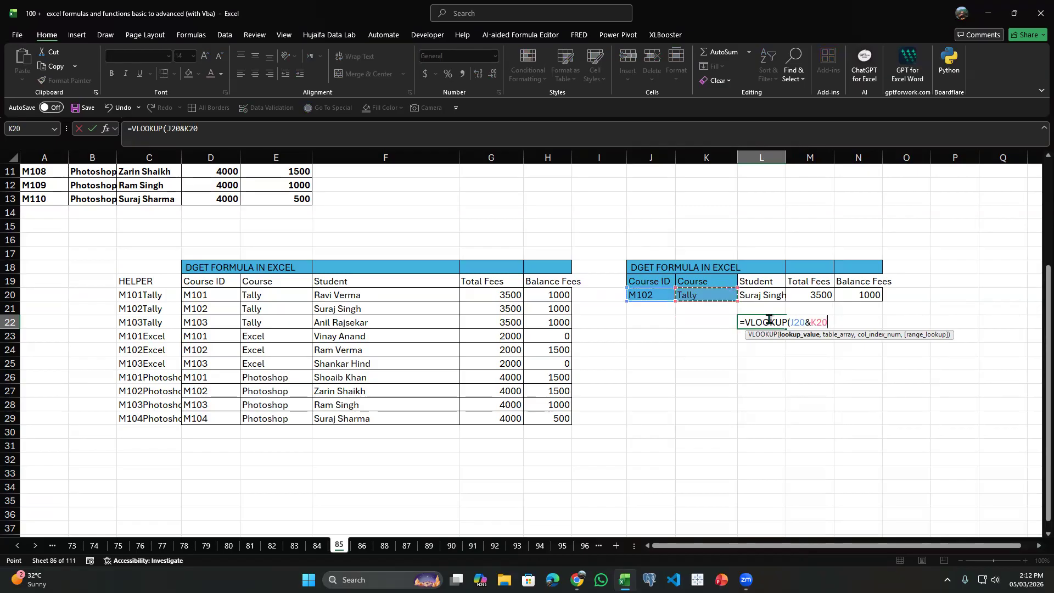
text(,)
key(Left)
key(ctrl+Left)
key(ctrl+Left)
key(ctrl+Left)
key(Up)
key(Right)
key(Right)
key(Up)
key(Up)
key(ctrl+shift+Down)
key(ctrl+shift+Right)
text(,)
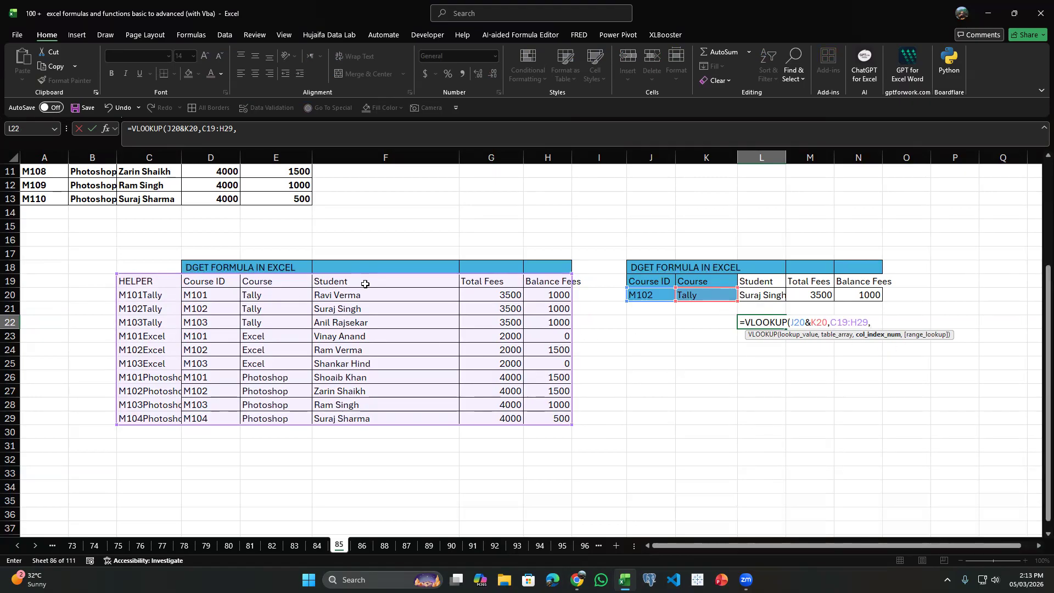
text(,0)
key(Return)
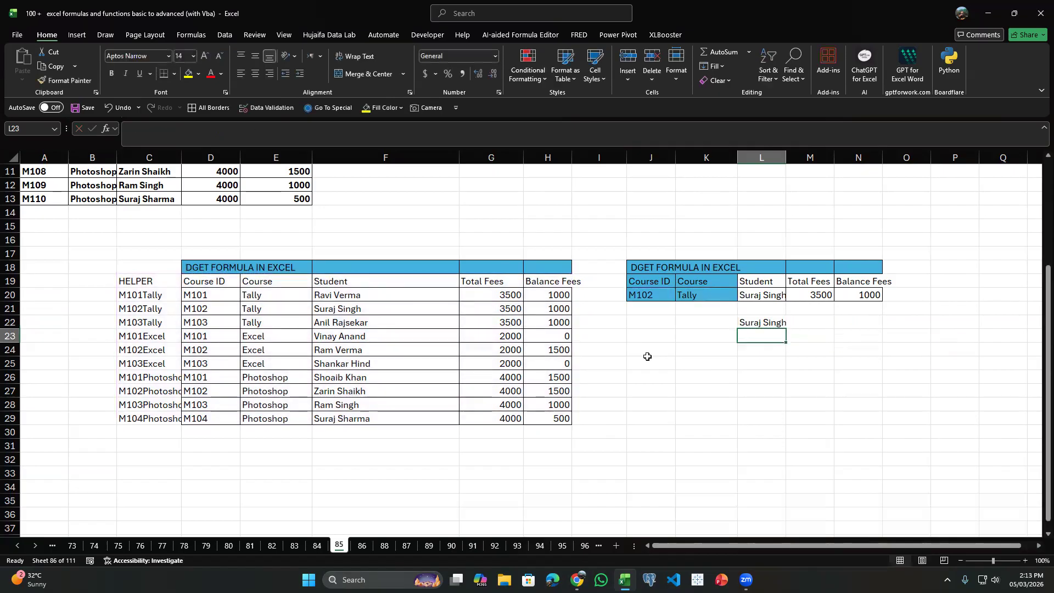
click(767, 320)
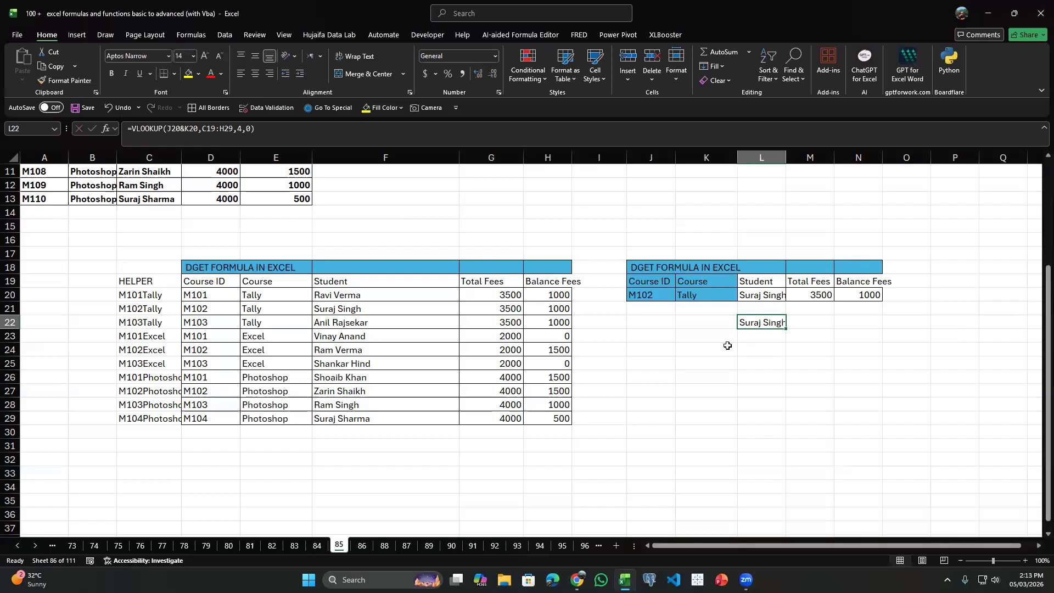
scroll(727, 346, up, 2)
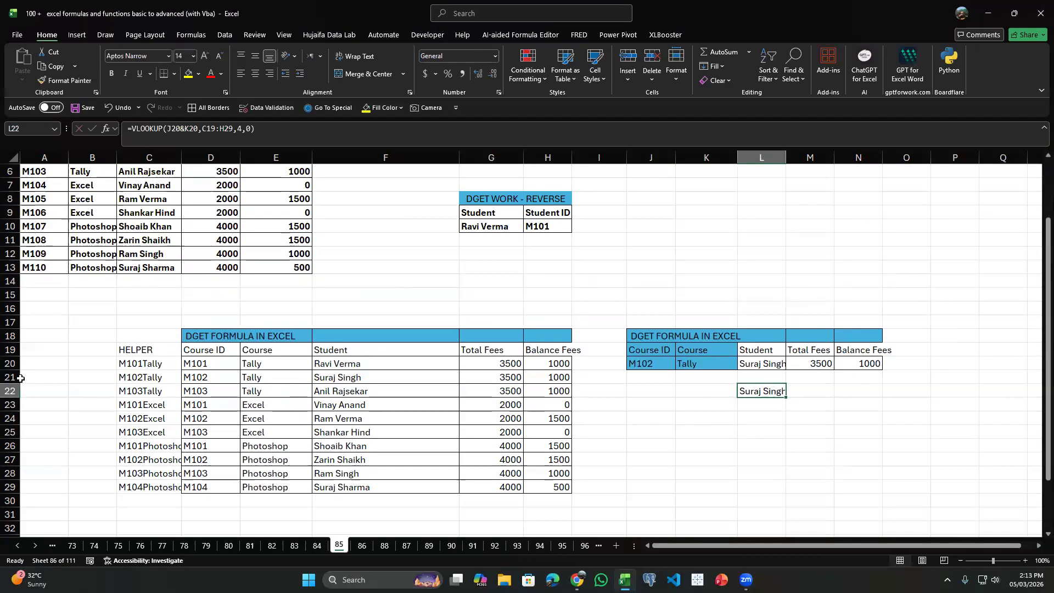
drag(137, 349, 145, 487)
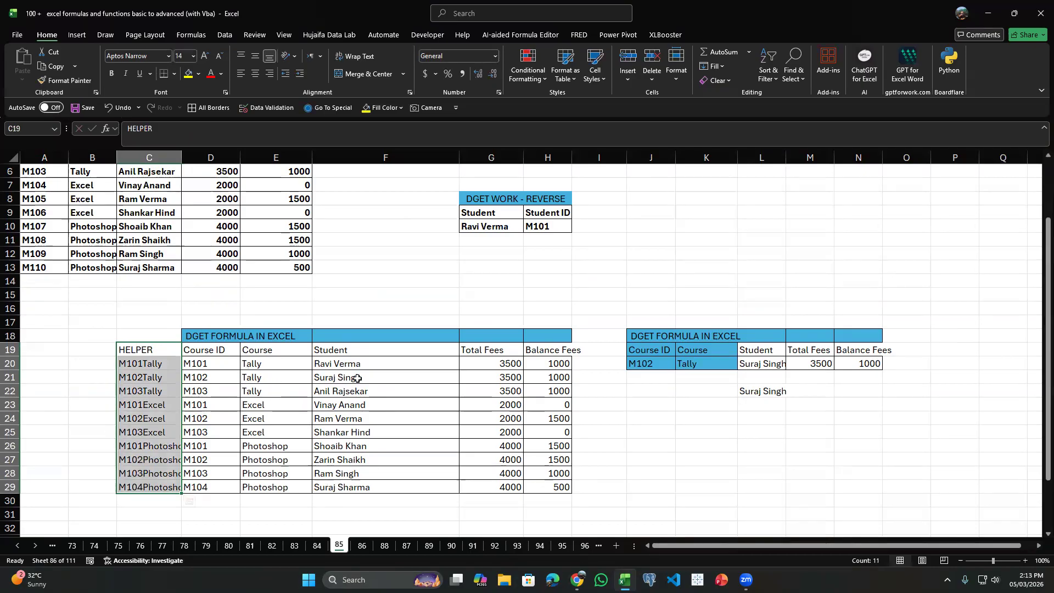
Start a new DGET formula in L20 with the source table D19:H29 as the database.
click(759, 364)
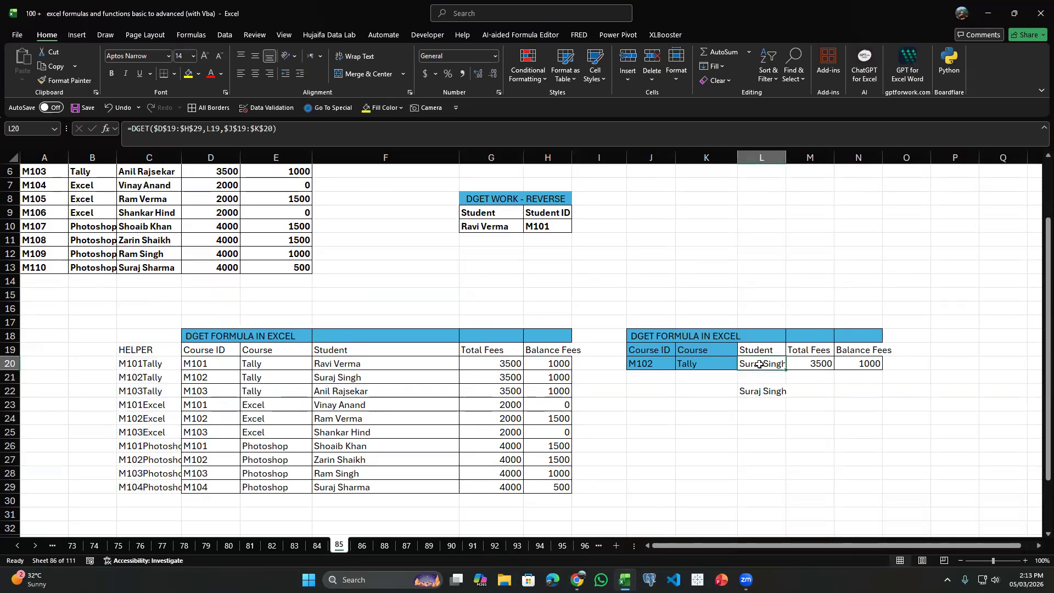
text(=)
text(DGE)
text(T()
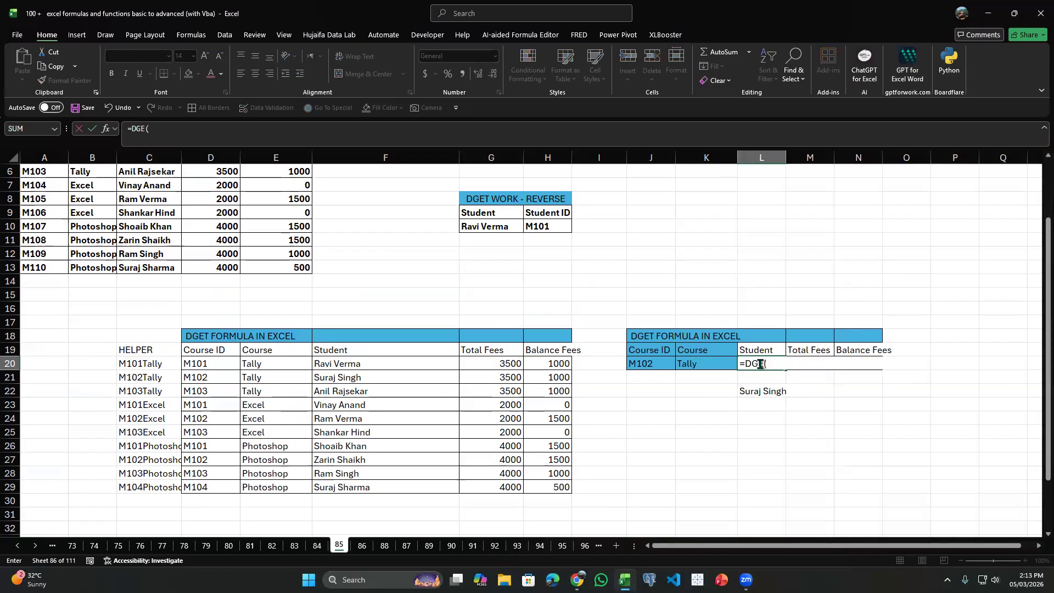
key(Up)
key(Left)
key(Left)
key(Left)
key(Left)
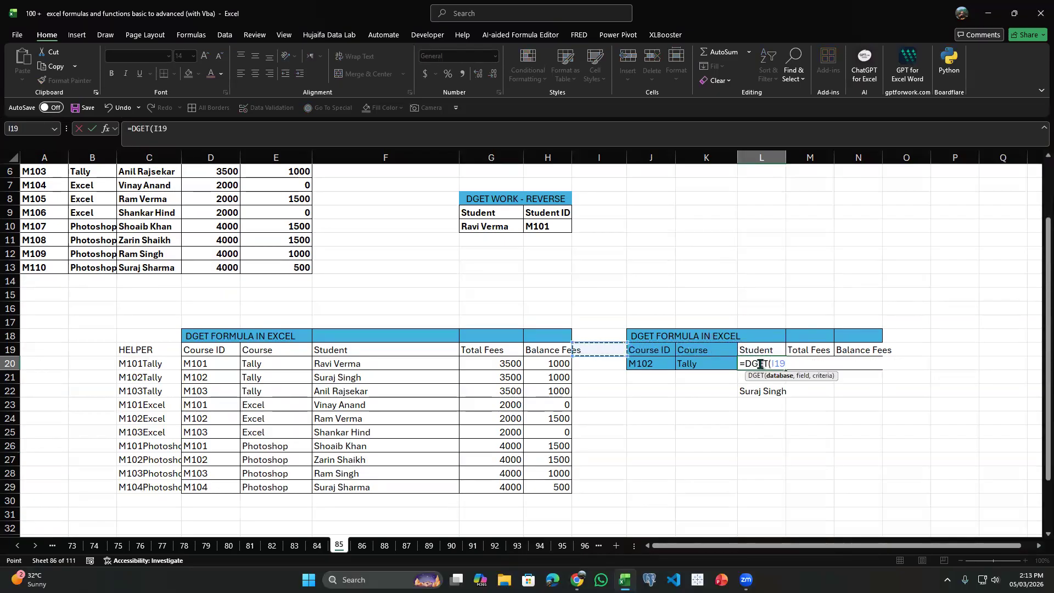
key(shift+Left)
key(shift+Left)
key(shift+Left)
key(shift+Left)
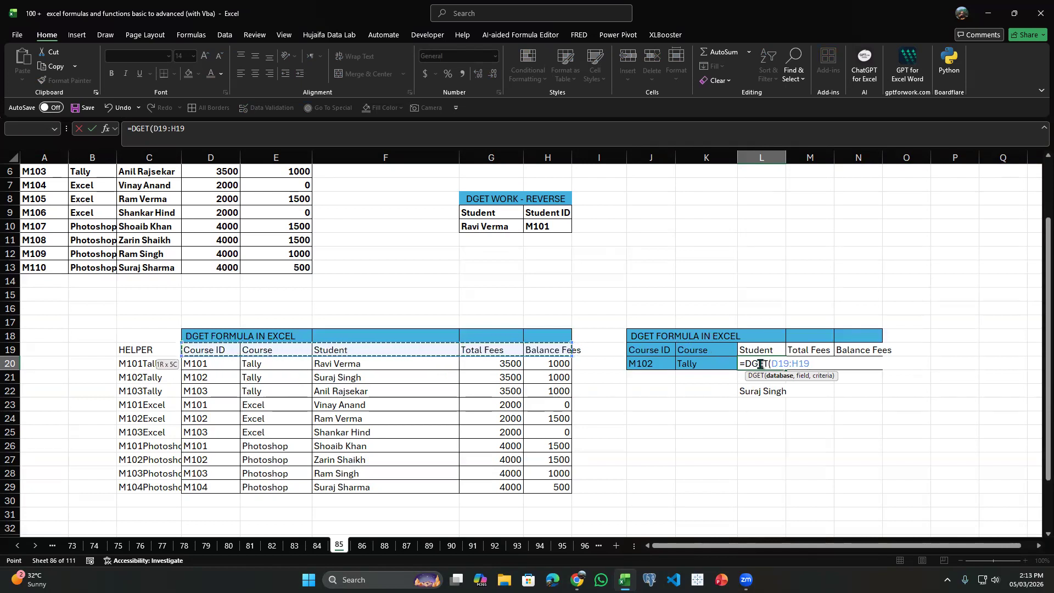
key(ctrl+shift+Down)
text(,L)
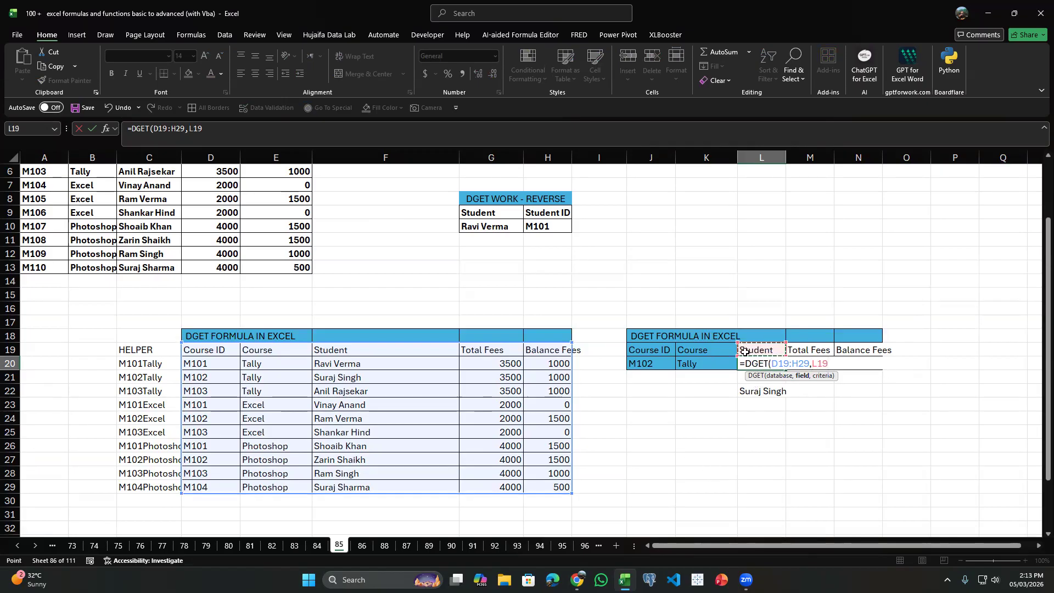
Complete the DGET in L20 with the Student heading L19 as the field and J19:K20 as the criteria.
click(766, 351)
text(,)
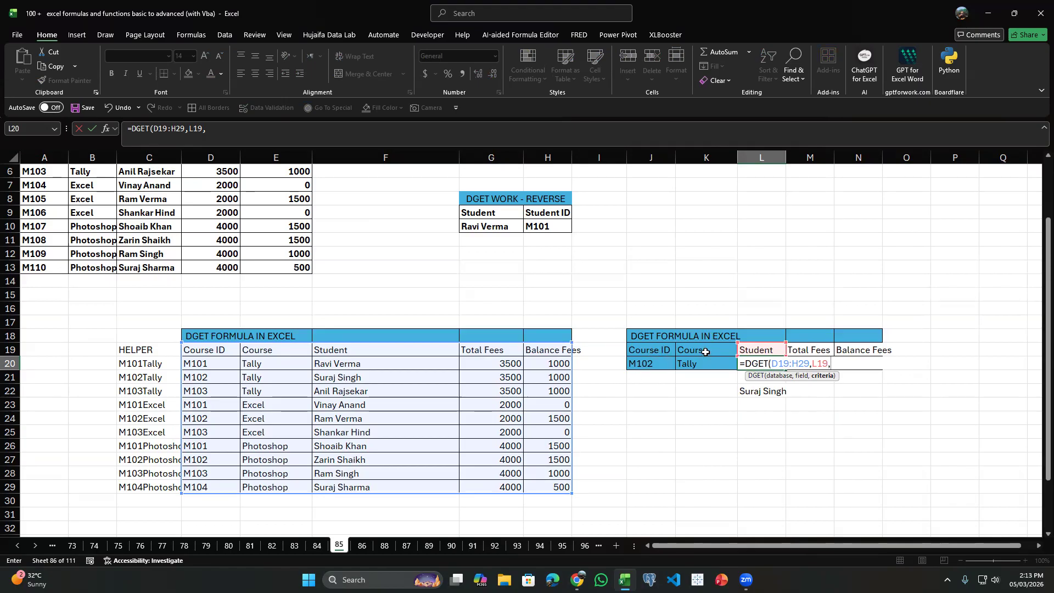
scroll(631, 352, up, 2)
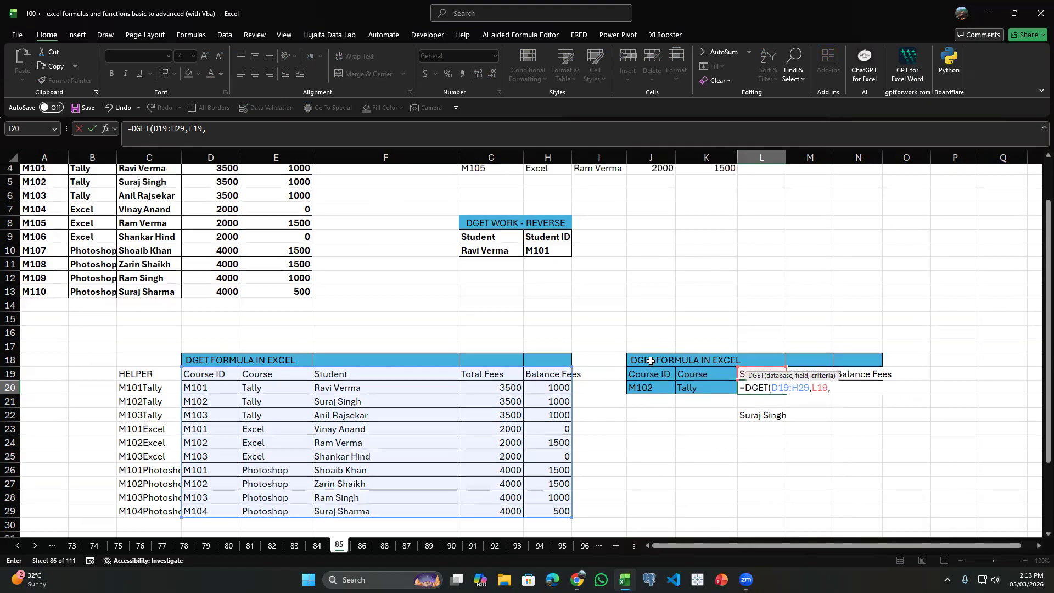
scroll(583, 352, down, 2)
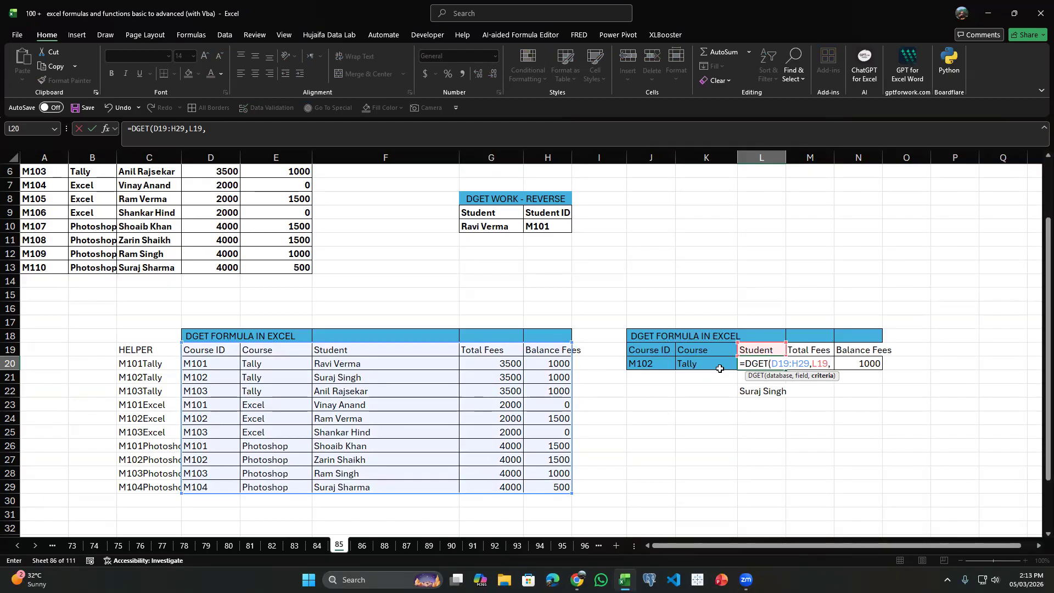
scroll(628, 339, up, 2)
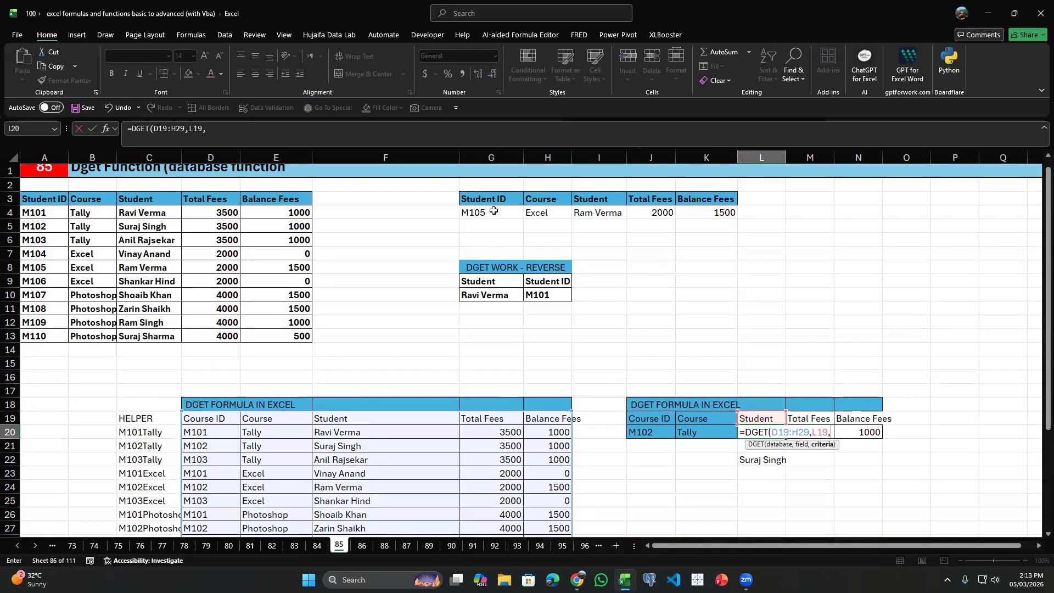
scroll(571, 324, down, 2)
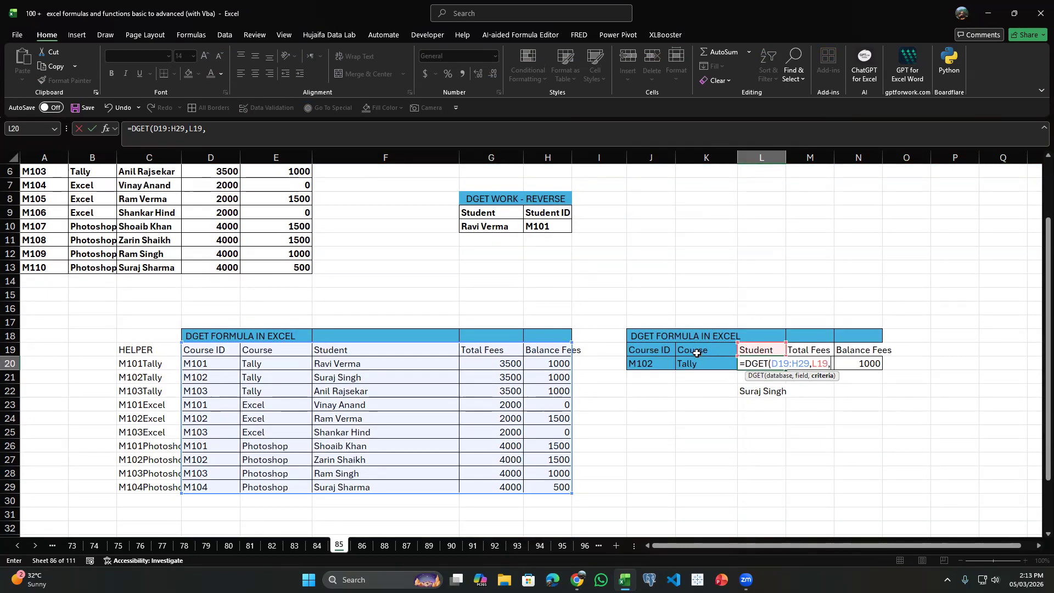
drag(647, 351, 692, 361)
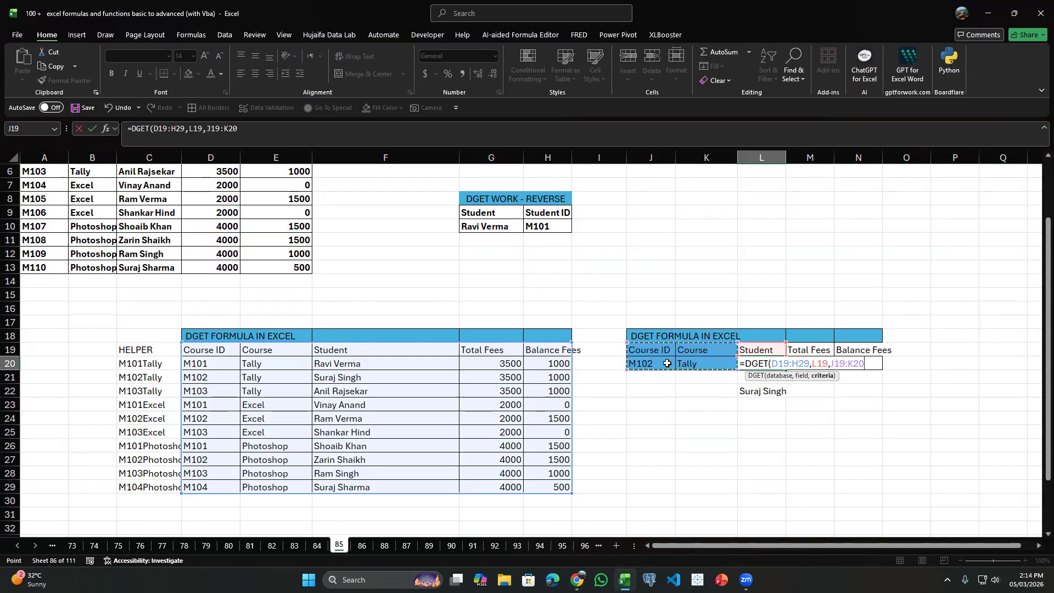
key(Return)
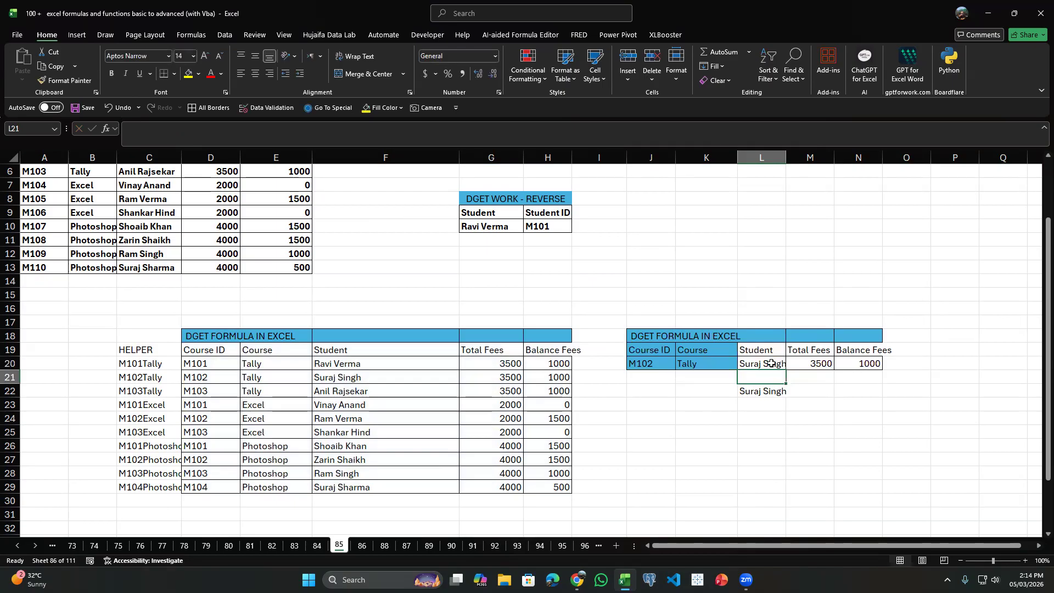
click(774, 365)
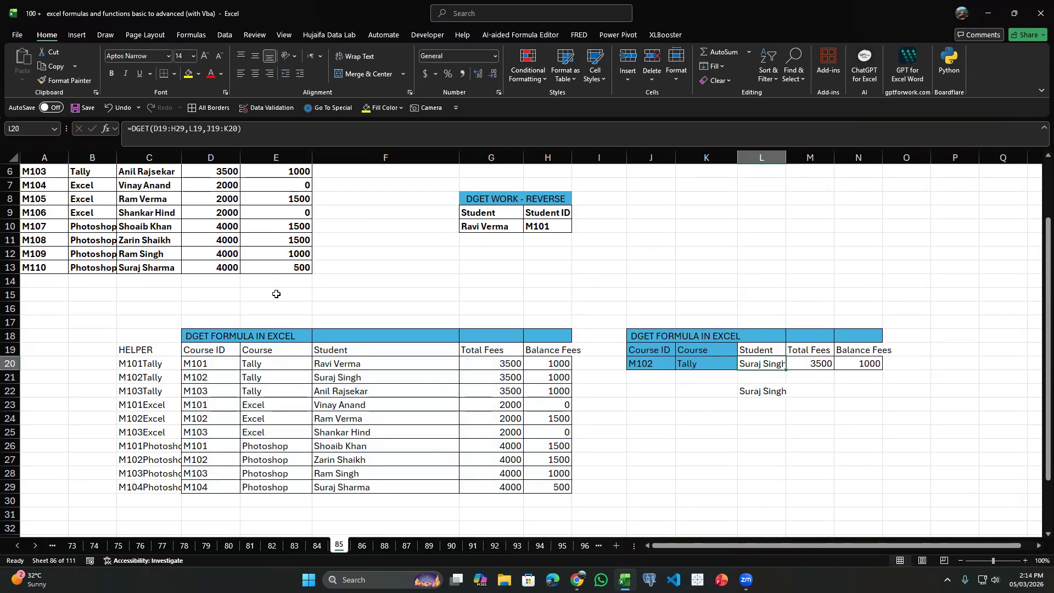
click(772, 392)
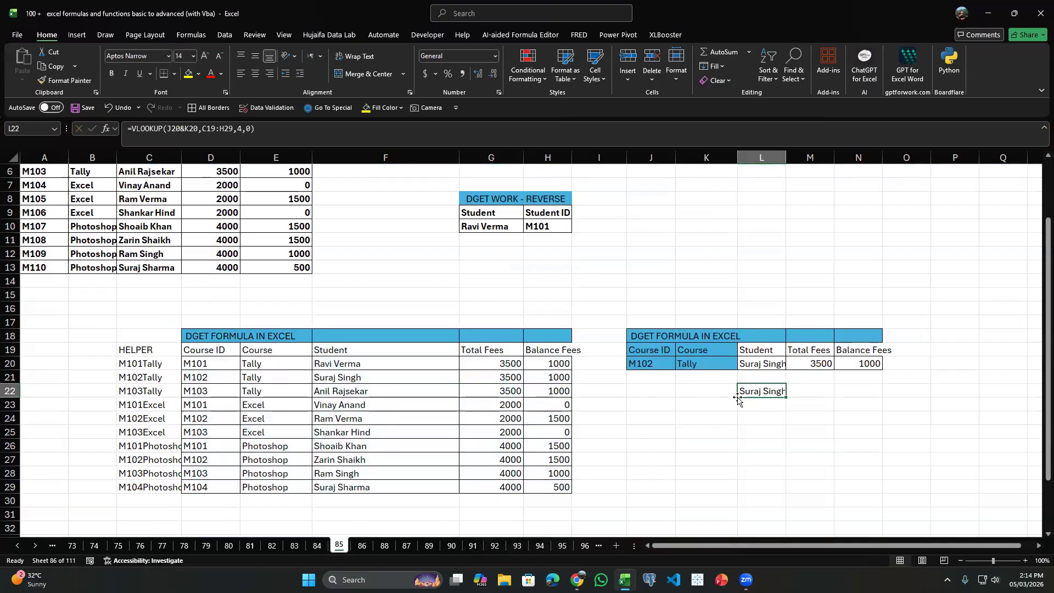
drag(139, 352, 148, 501)
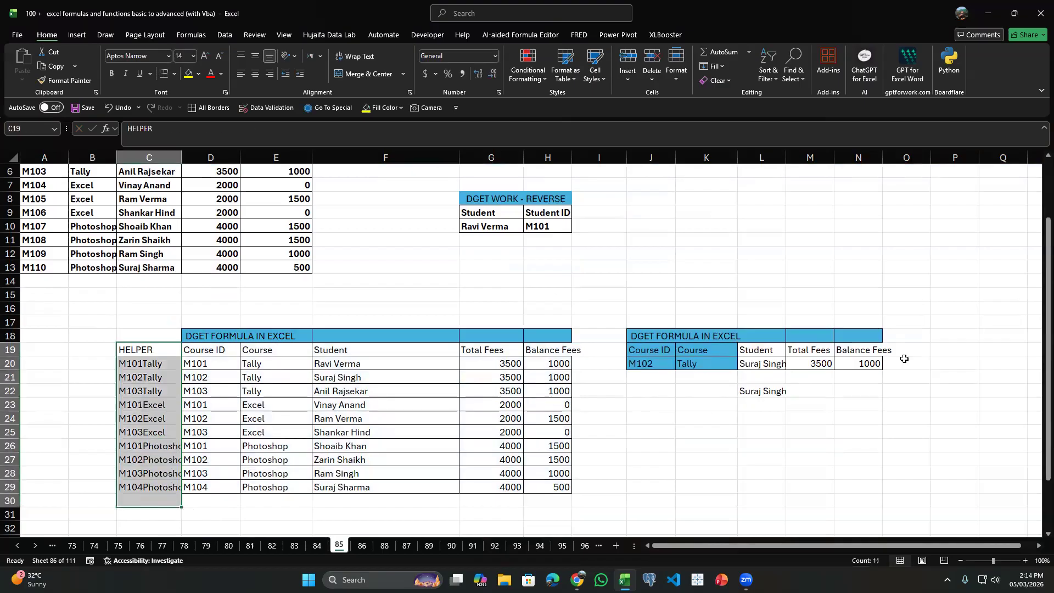
Autofit columns L and N so the Student and Balance Fees entries of the lookup table fit their cells.
click(761, 364)
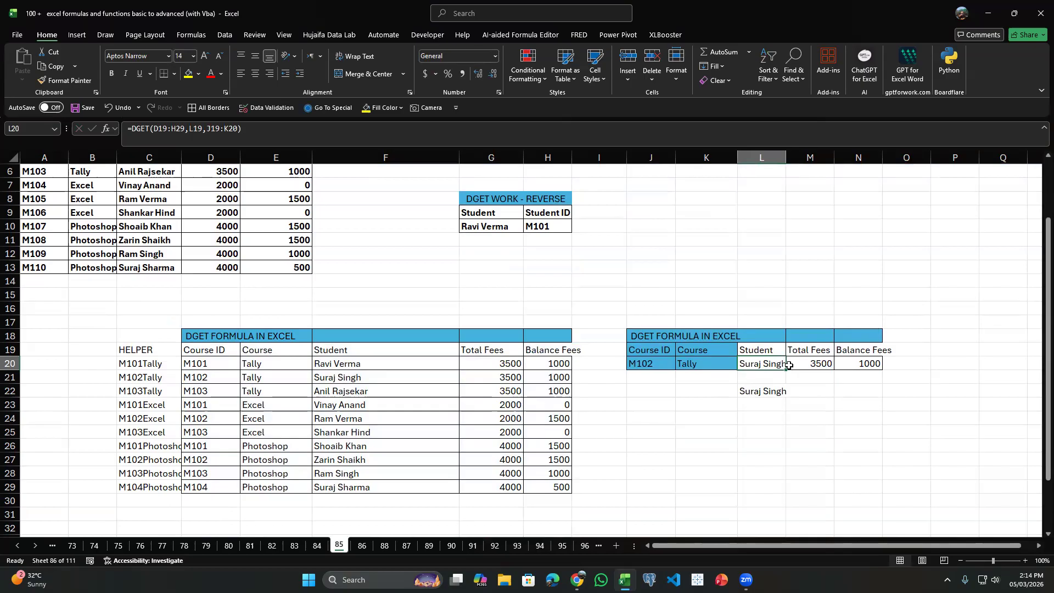
double_click(786, 158)
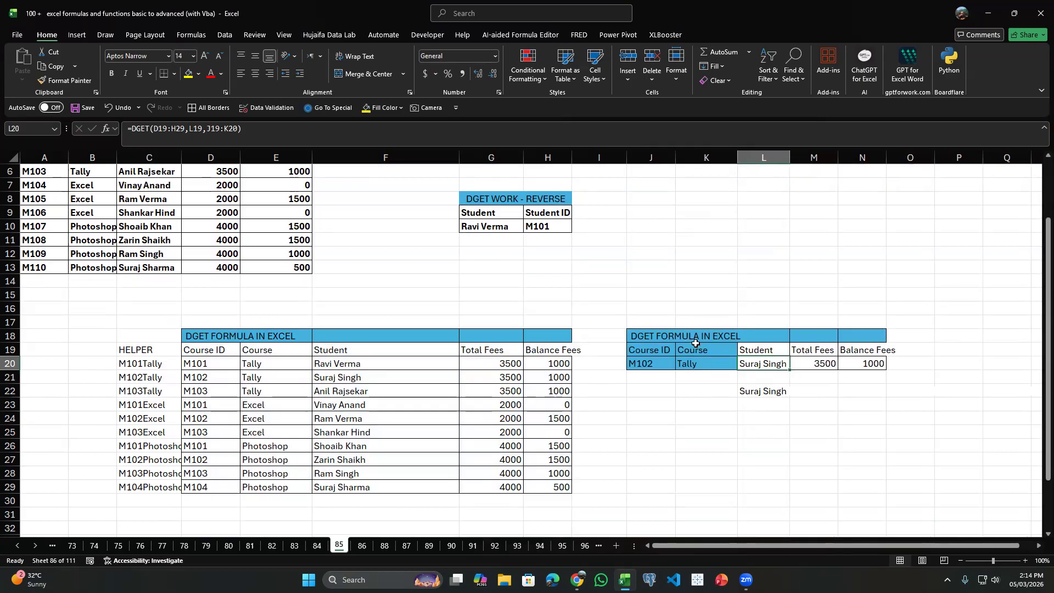
click(721, 350)
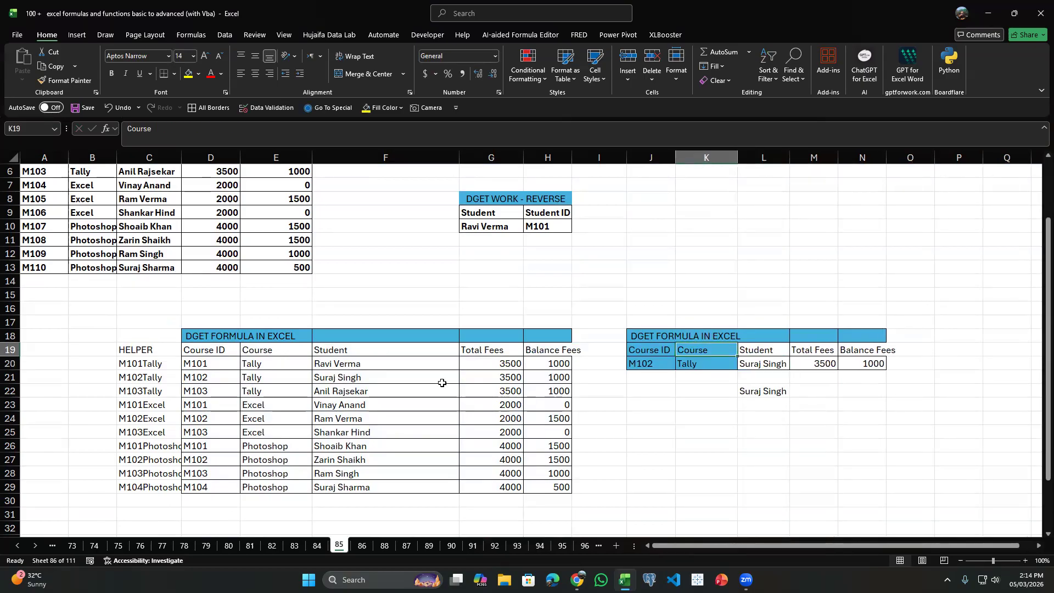
click(548, 157)
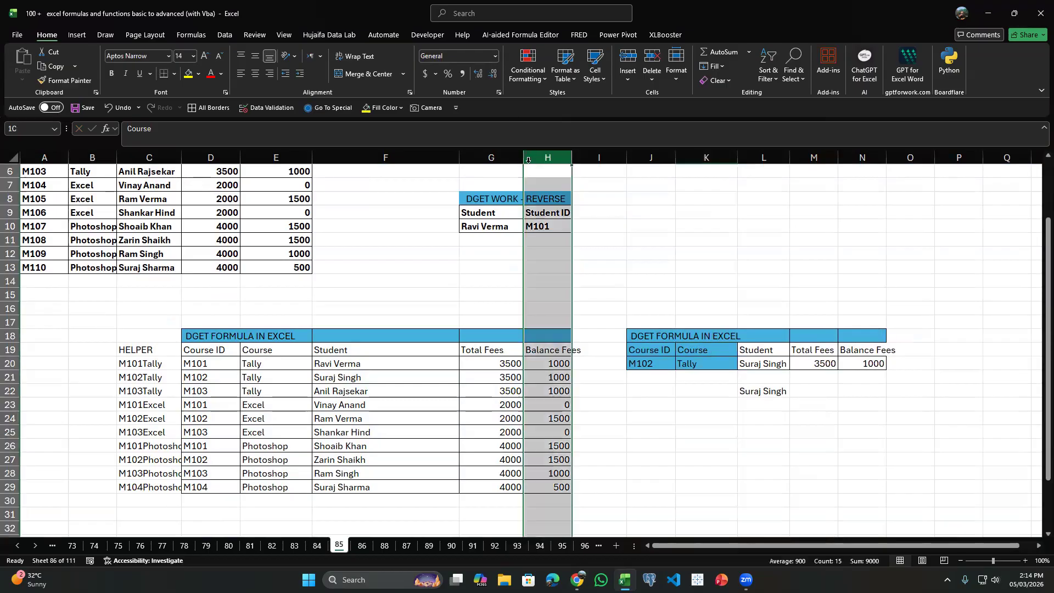
click(351, 355)
click(851, 364)
click(775, 351)
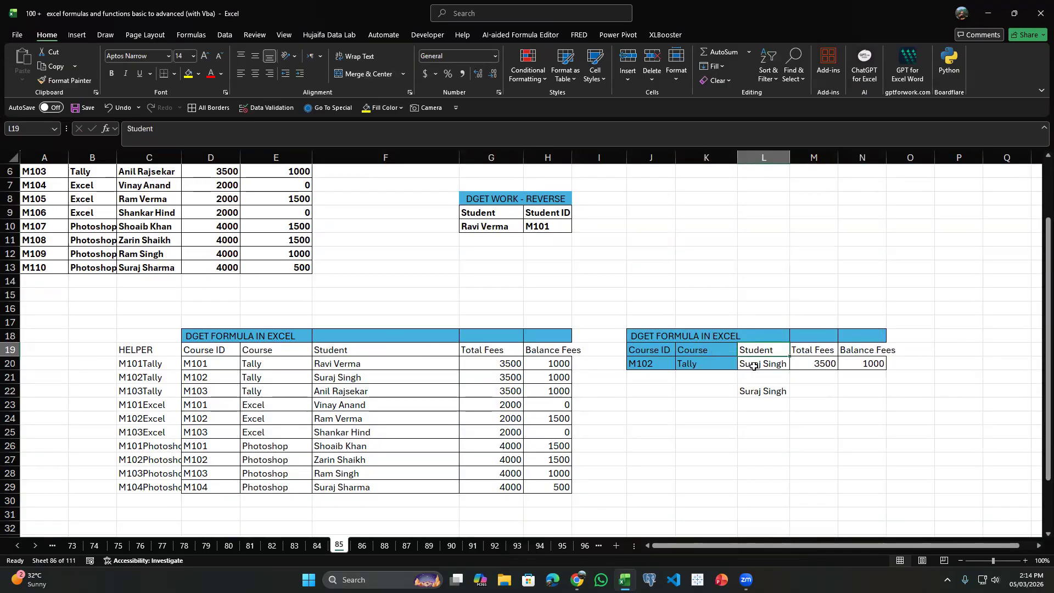
drag(651, 351, 766, 364)
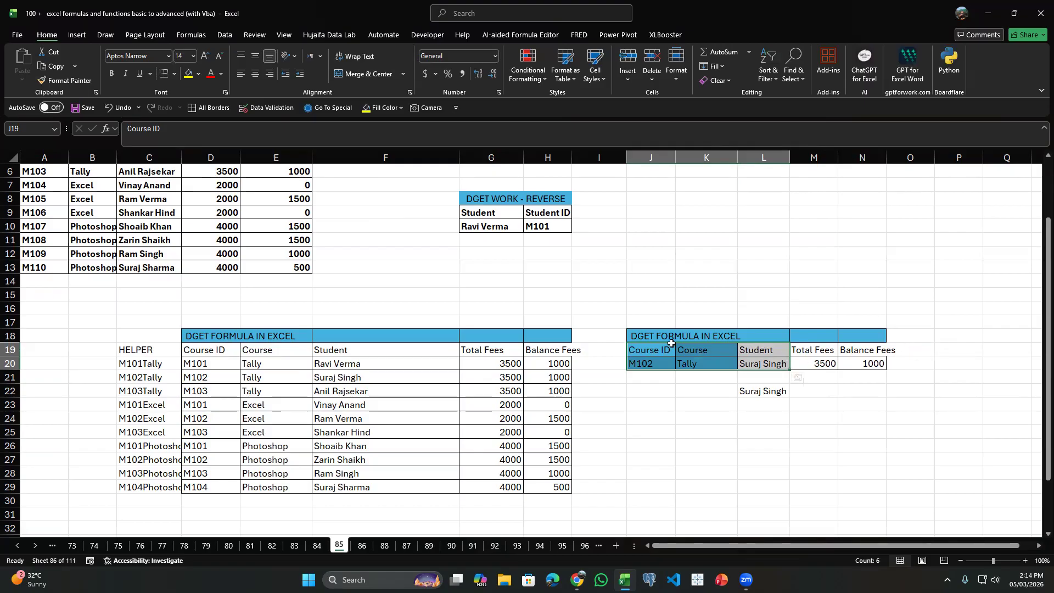
drag(664, 349, 912, 366)
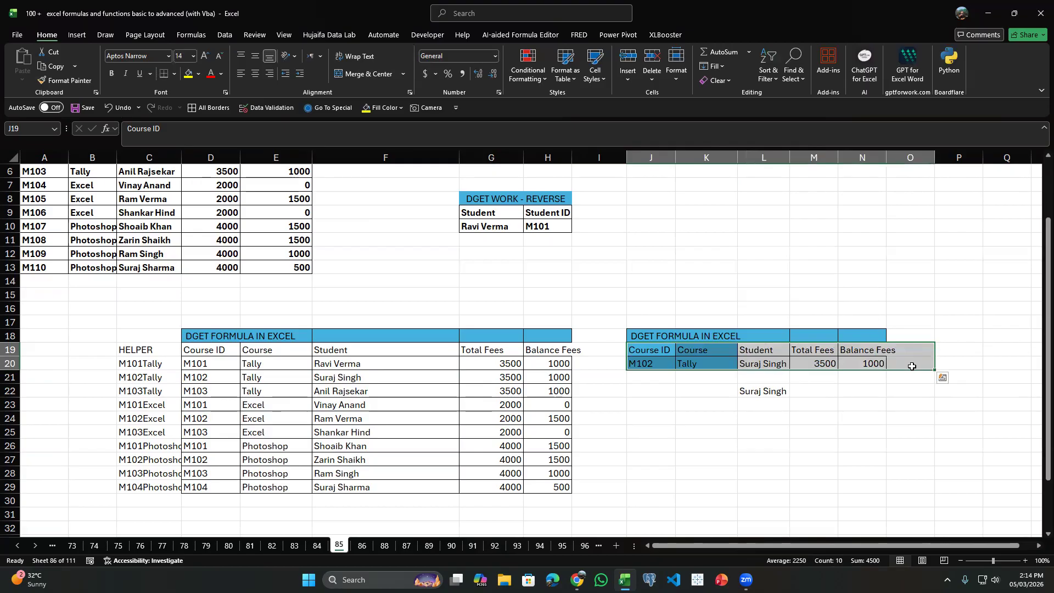
double_click(885, 157)
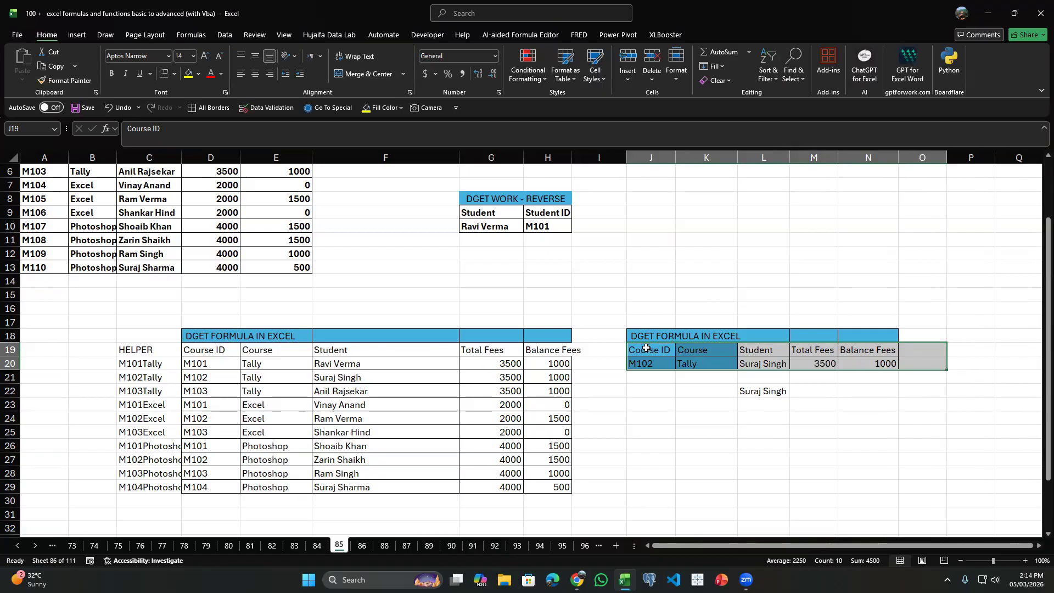
drag(645, 350, 763, 365)
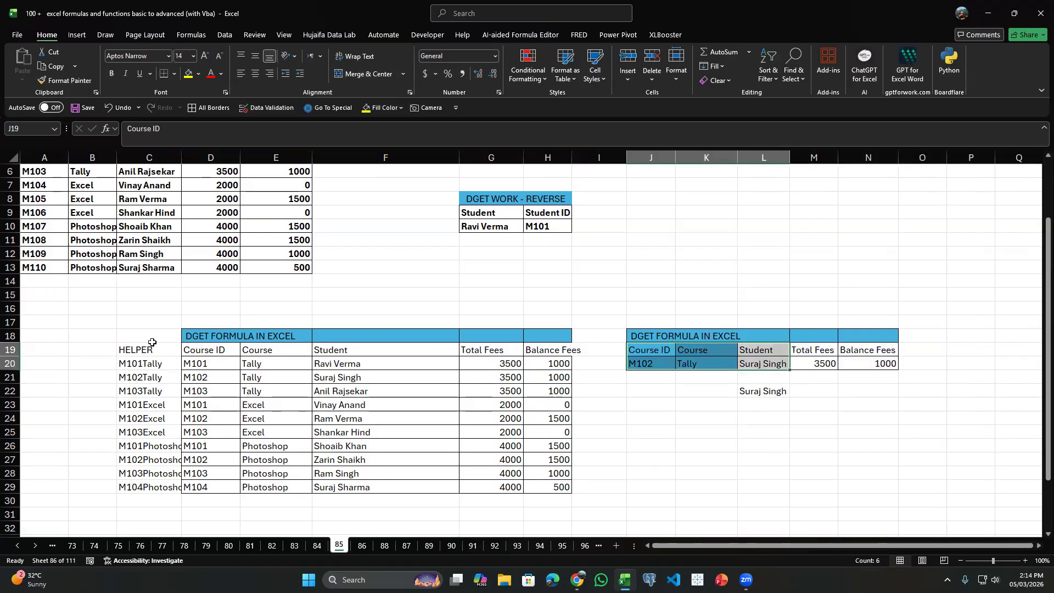
Compare the helper column C19:C29 with the two-criteria lookup table and the DGET formula in L20.
drag(147, 350, 159, 486)
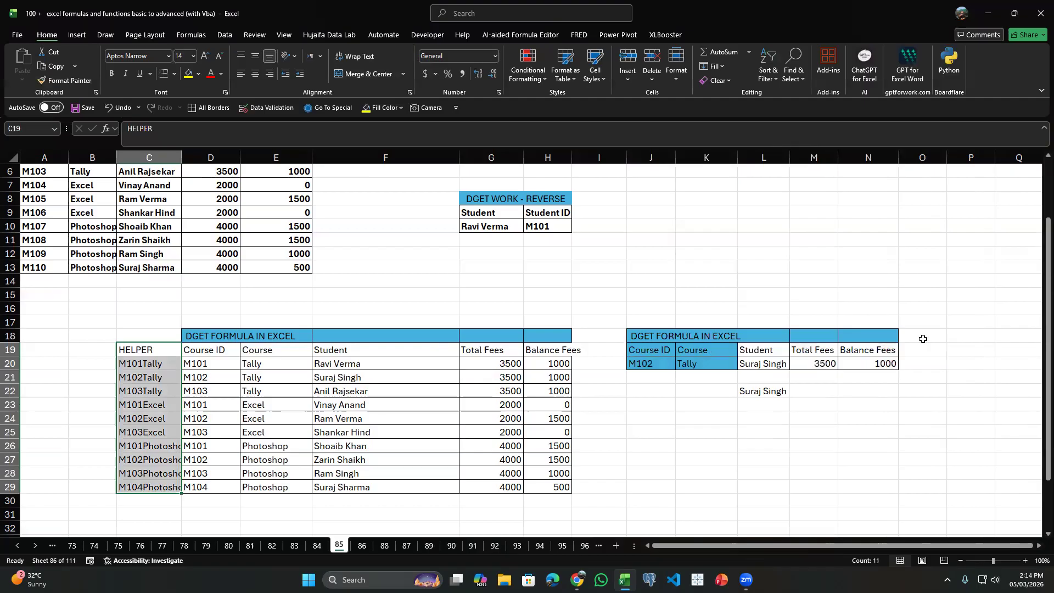
drag(655, 350, 812, 377)
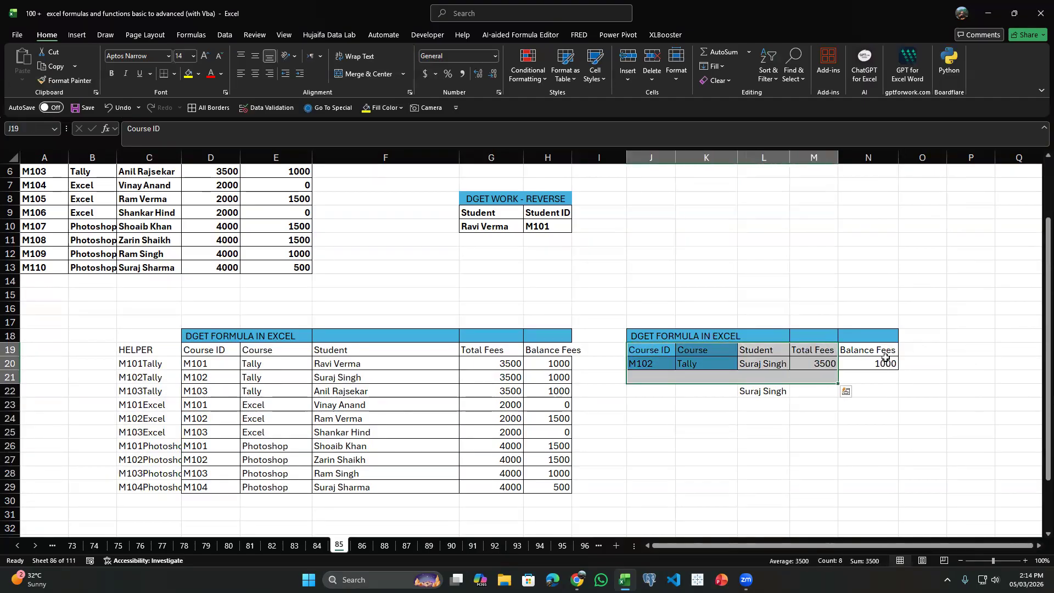
click(778, 363)
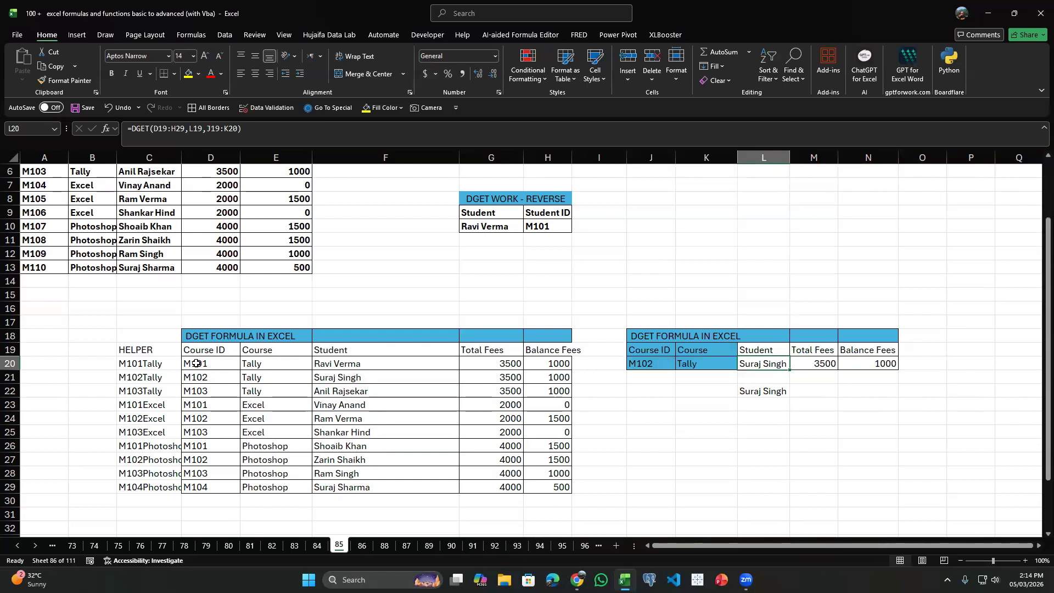
Undo the column autofit, the VLOOKUP, the helper column and the shift of the two-criteria tables.
key(ctrl+z)
key(ctrl+z)
key(ctrl+z)
key(ctrl+z)
key(ctrl+z)
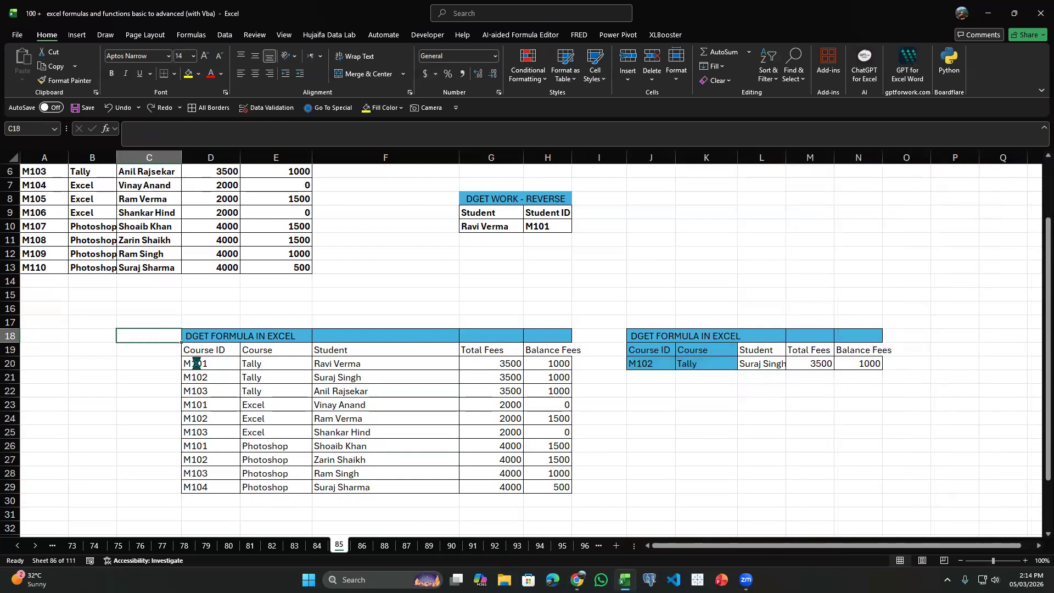
key(ctrl+z)
key(ctrl+z)
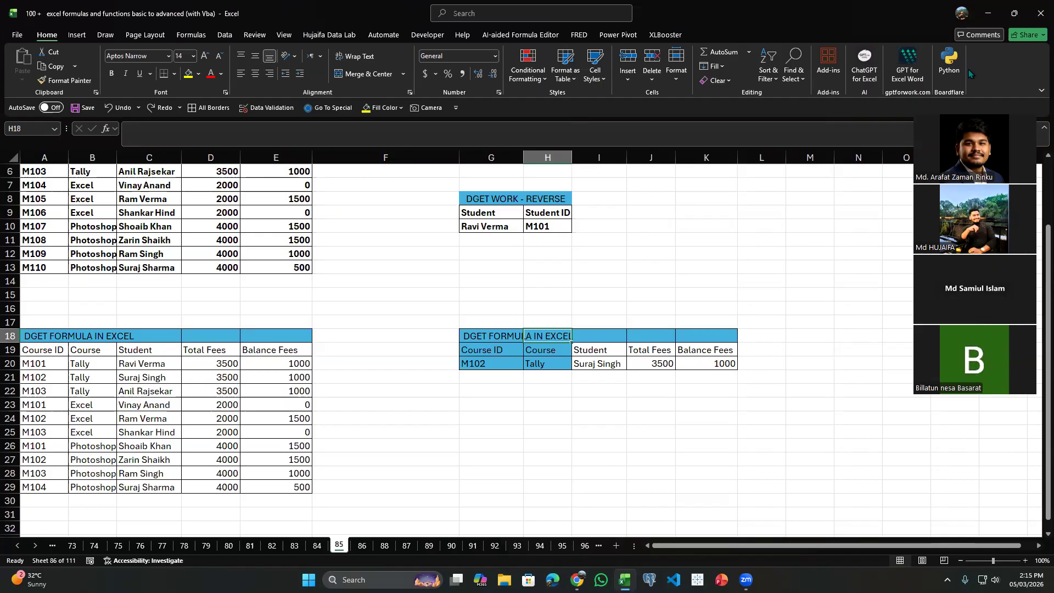
scroll(544, 229, up, 2)
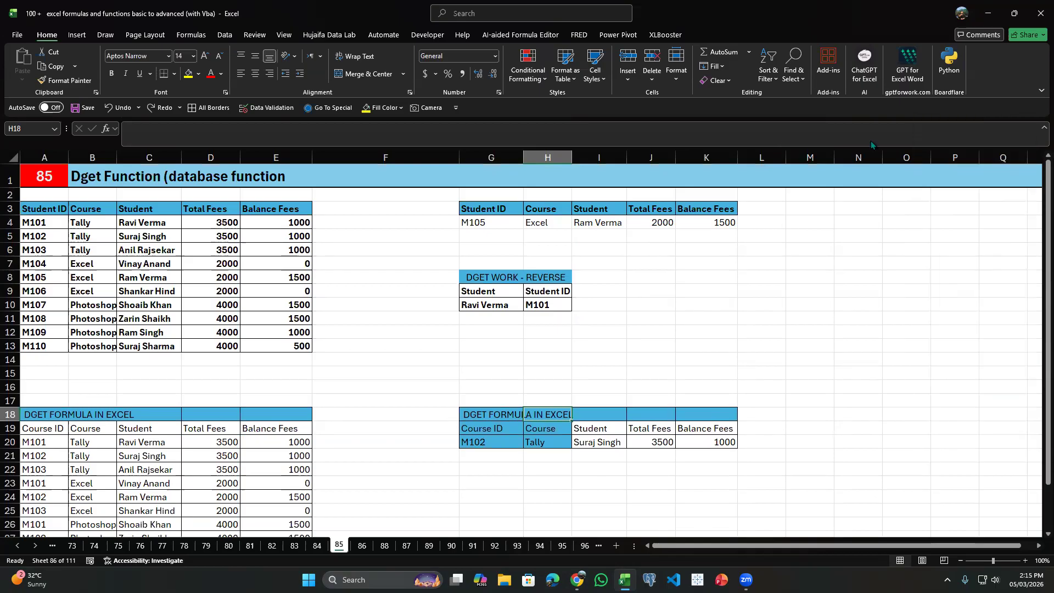
click(717, 264)
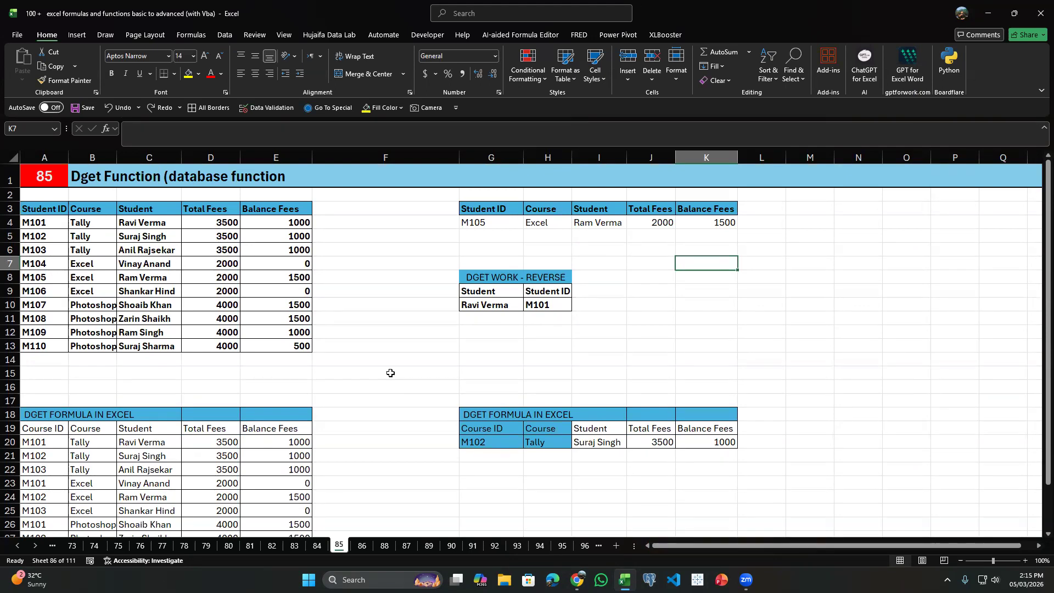
Clear the Qty, Amount, Total and Discount results for Mouse in H6:K6 on sheet 86.
key(ctrl+Page_Down)
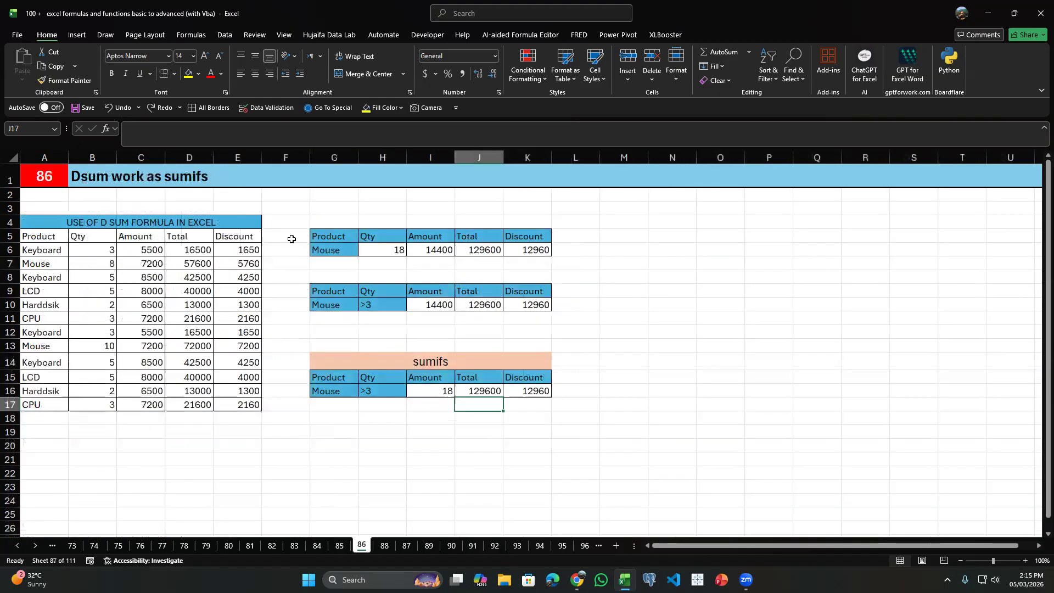
click(419, 250)
click(398, 250)
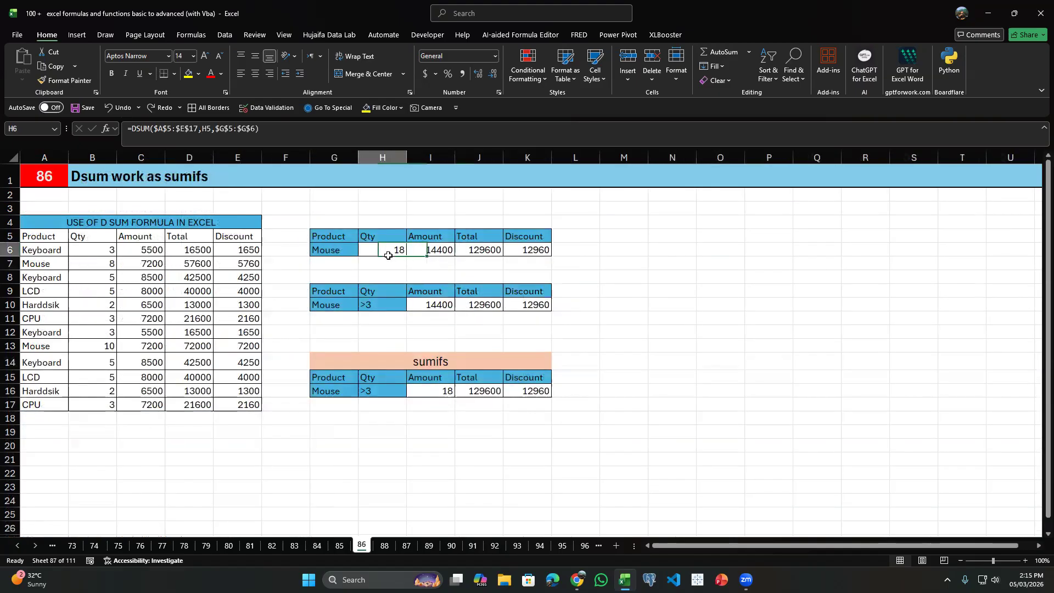
key(Delete)
click(440, 245)
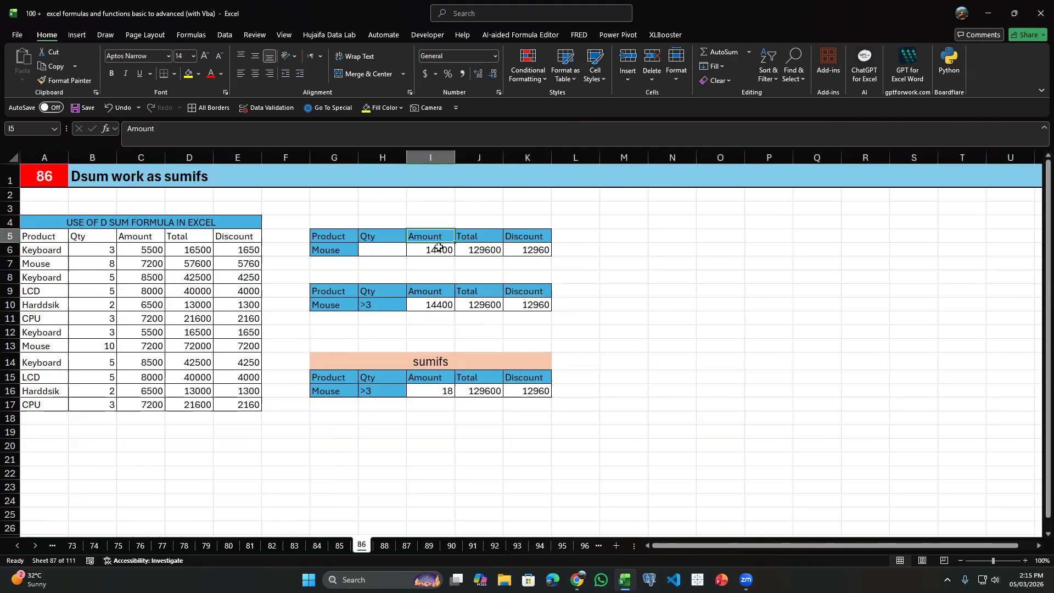
key(Delete)
click(477, 249)
key(Delete)
click(536, 248)
key(Delete)
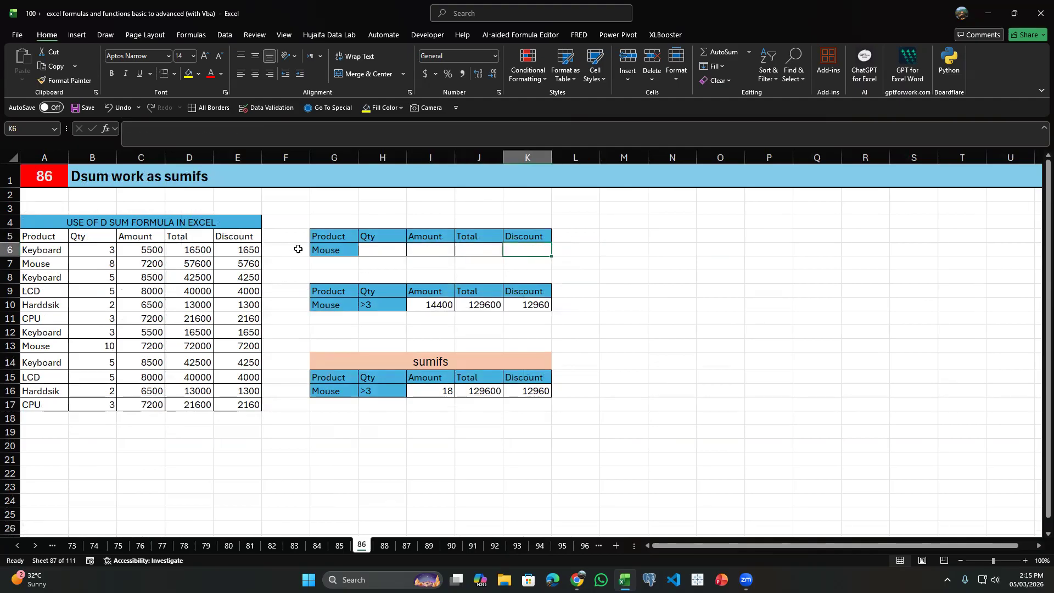
Examine the Product criterion in G5:G6 and the matching Mouse rows with their quantities in the source table.
click(299, 245)
drag(332, 237, 334, 250)
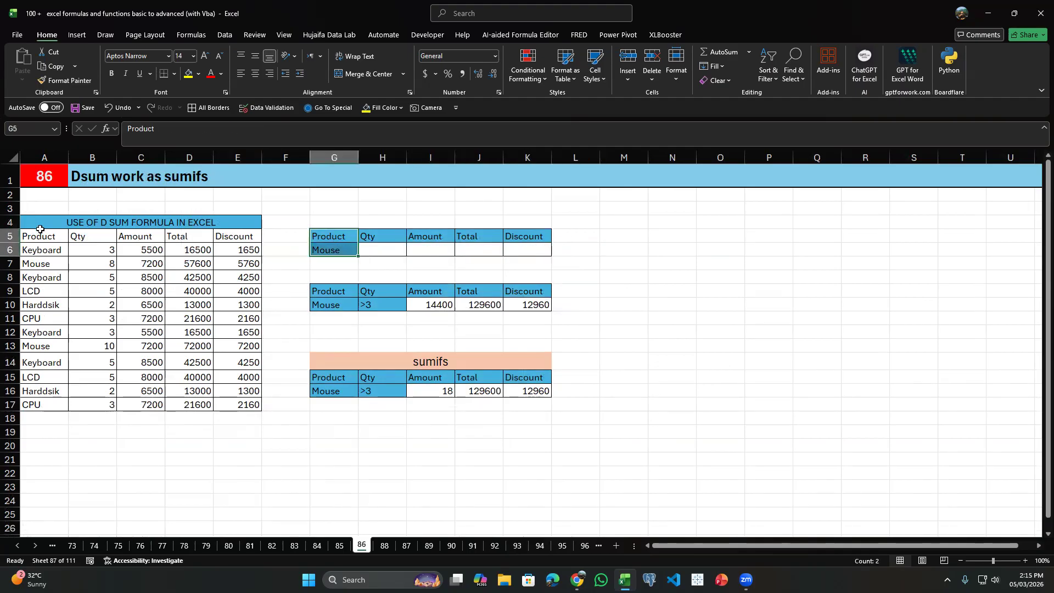
click(33, 267)
click(79, 262)
click(51, 261)
click(53, 335)
click(46, 345)
click(49, 267)
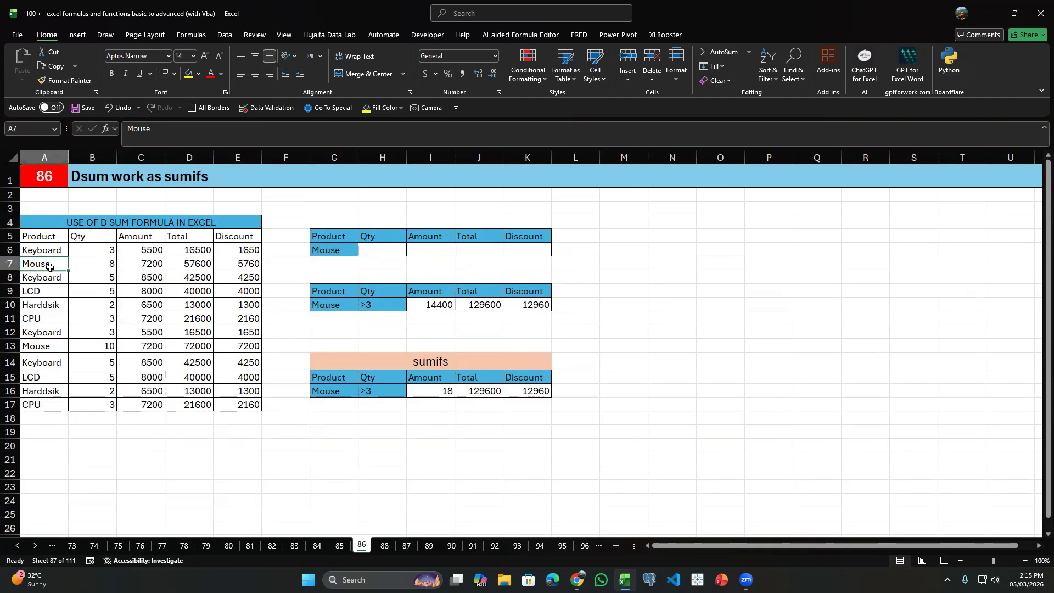
ctrl+click(50, 345)
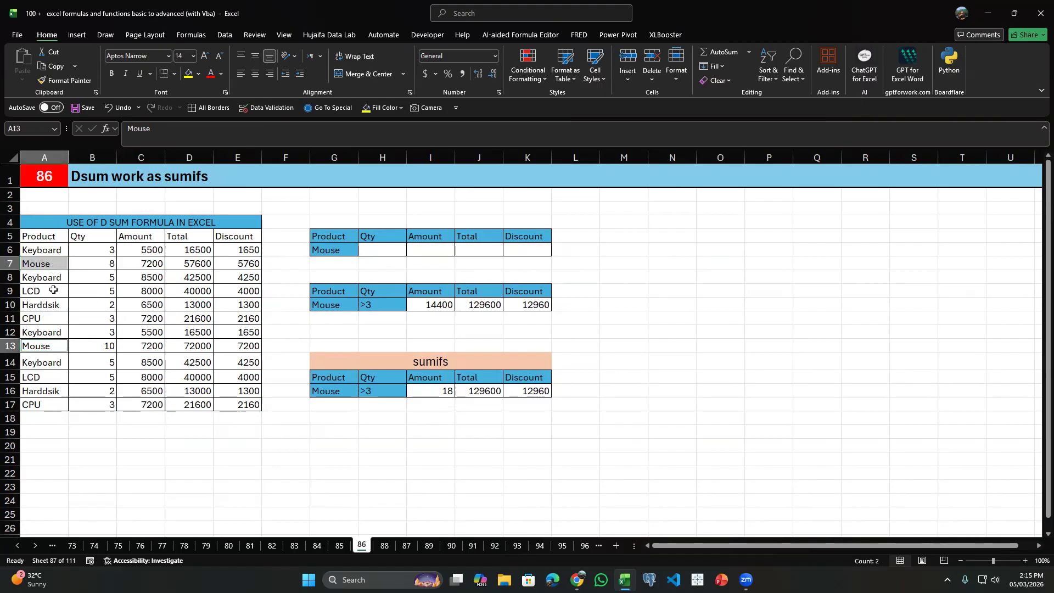
click(97, 263)
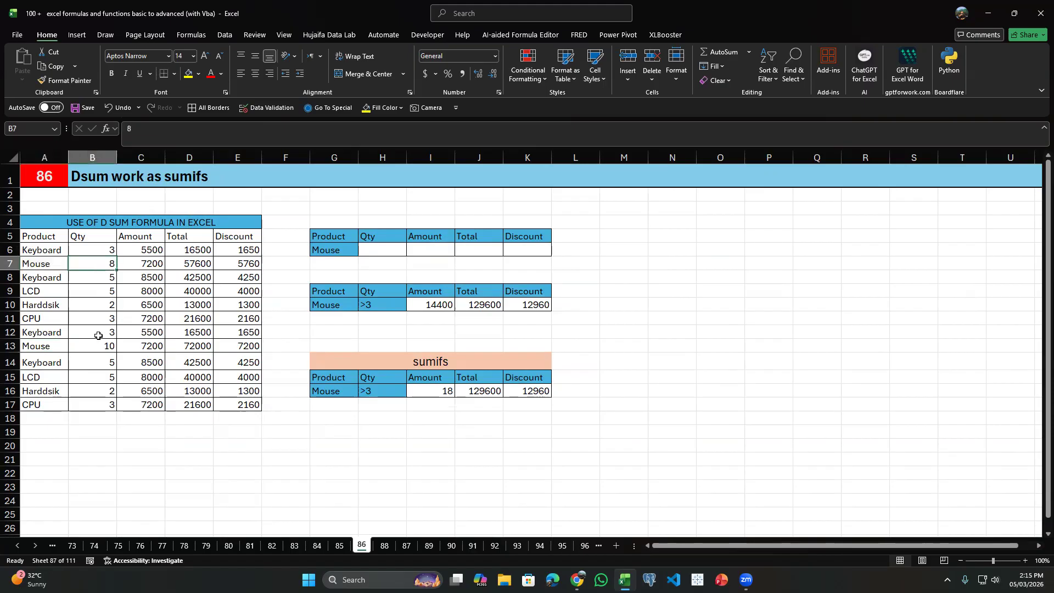
click(103, 347)
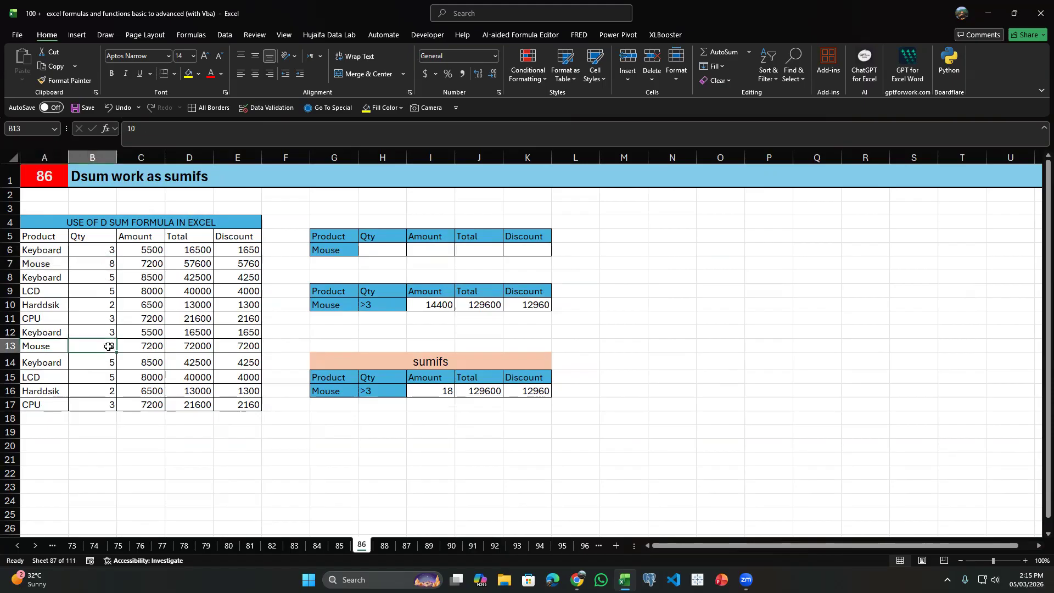
click(107, 264)
Start a SUMIF formula in H6, trying the Qty column B6:B17 as its range.
click(399, 249)
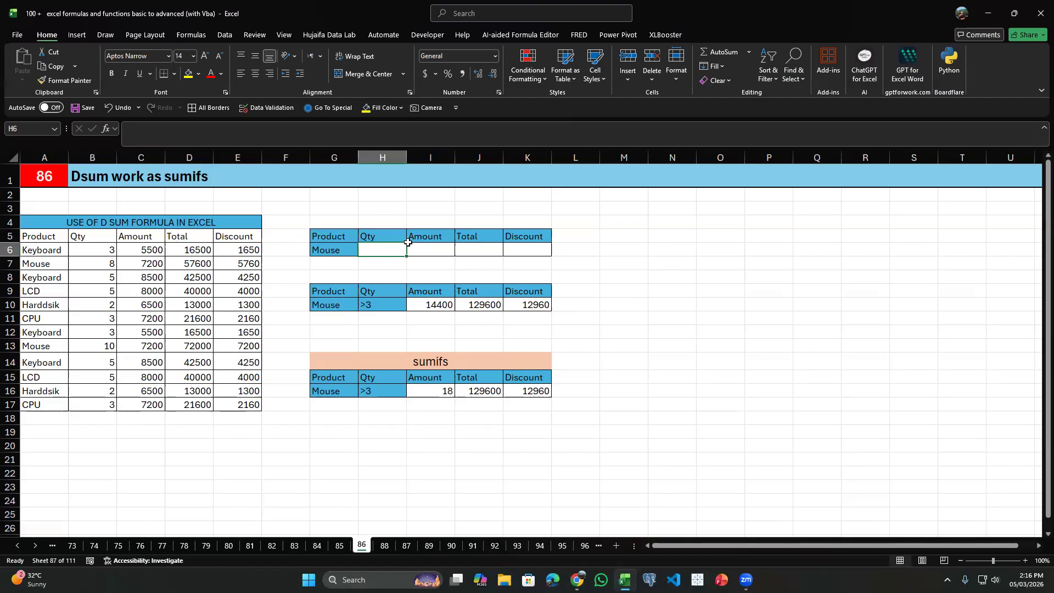
text(=s)
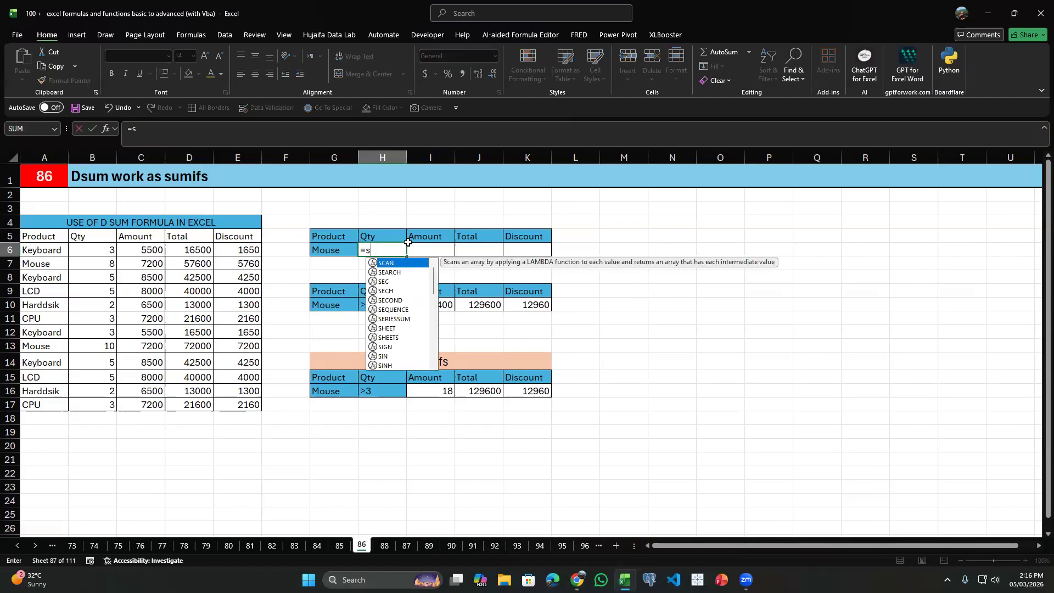
text(umif()
key(Left)
key(Left)
key(Left)
key(Left)
key(Left)
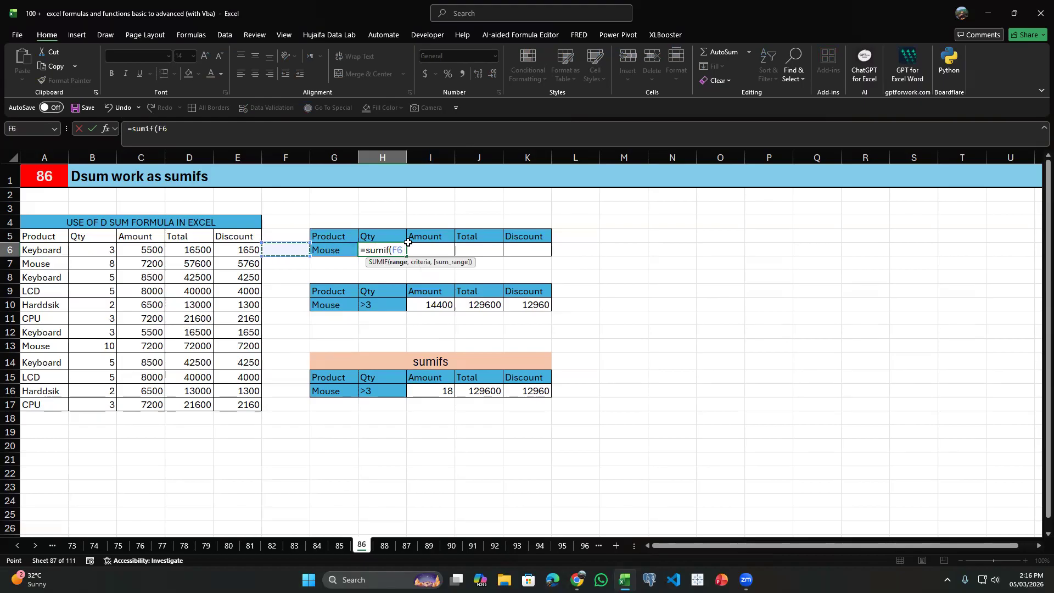
key(Left)
key(ctrl+shift+Down)
text(,)
key(Down)
key(Up)
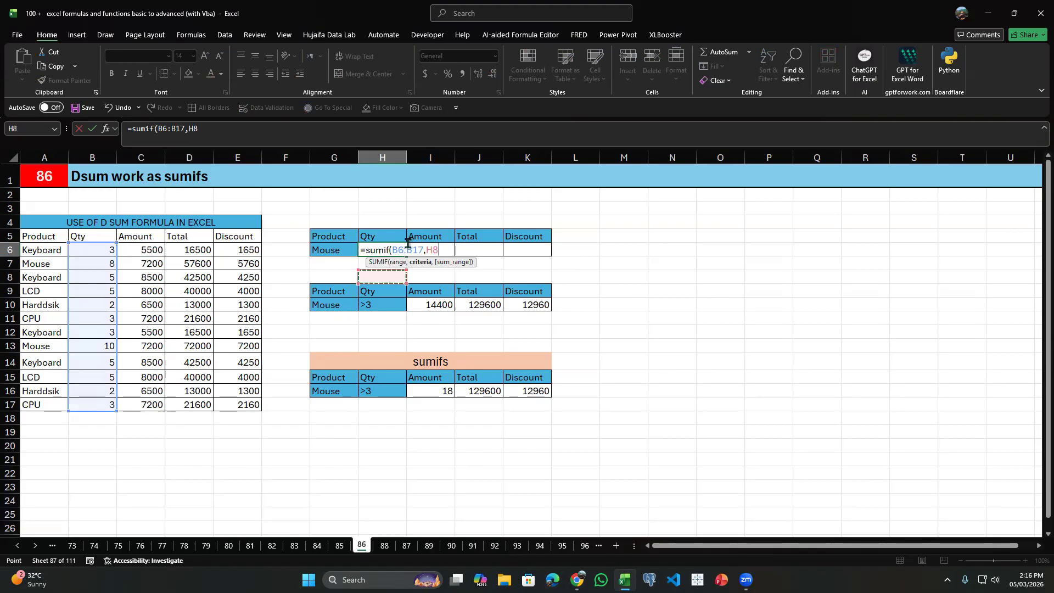
key(BackSpace)
key(BackSpace)
key(BackSpace)
key(BackSpace)
key(BackSpace)
key(BackSpace)
key(BackSpace)
key(BackSpace)
key(BackSpace)
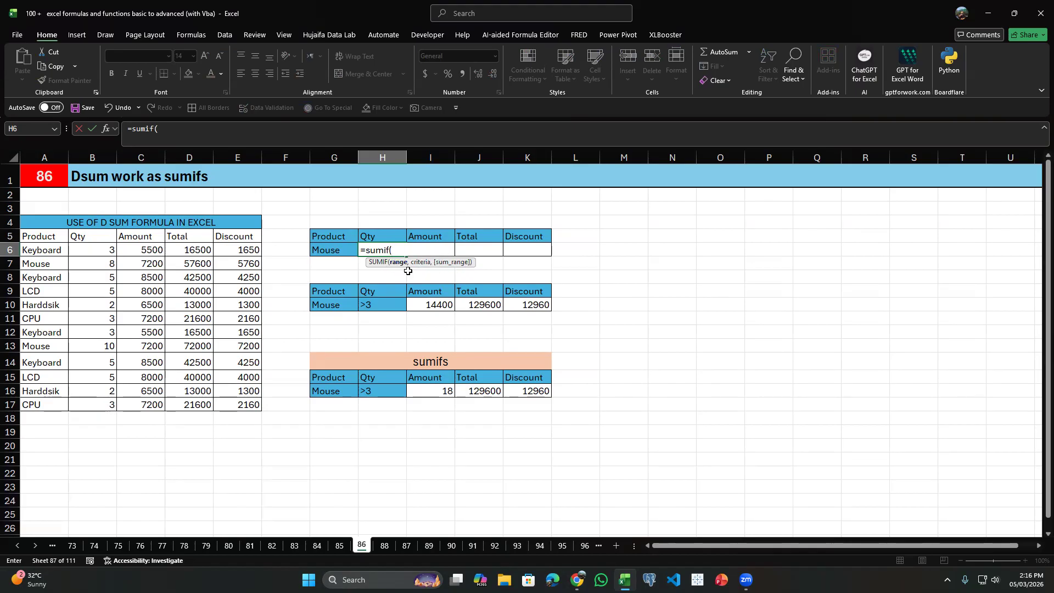
Complete the SUMIF in H6 with range A6:A17, criterion G6 and sum range B6:B17.
drag(44, 251, 42, 403)
text(,)
click(334, 240)
key(Down)
text(,)
drag(102, 251, 110, 404)
key(Return)
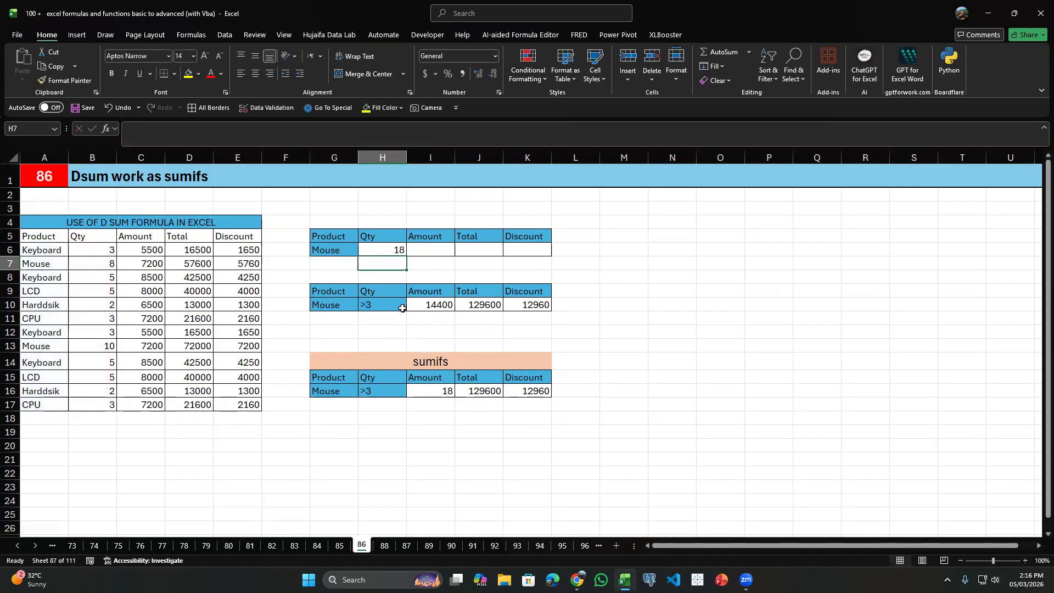
Replace the formula in H6 with a DGET using database $A$5:$E$17, field H5 and criteria $G$5:$G$6.
click(383, 250)
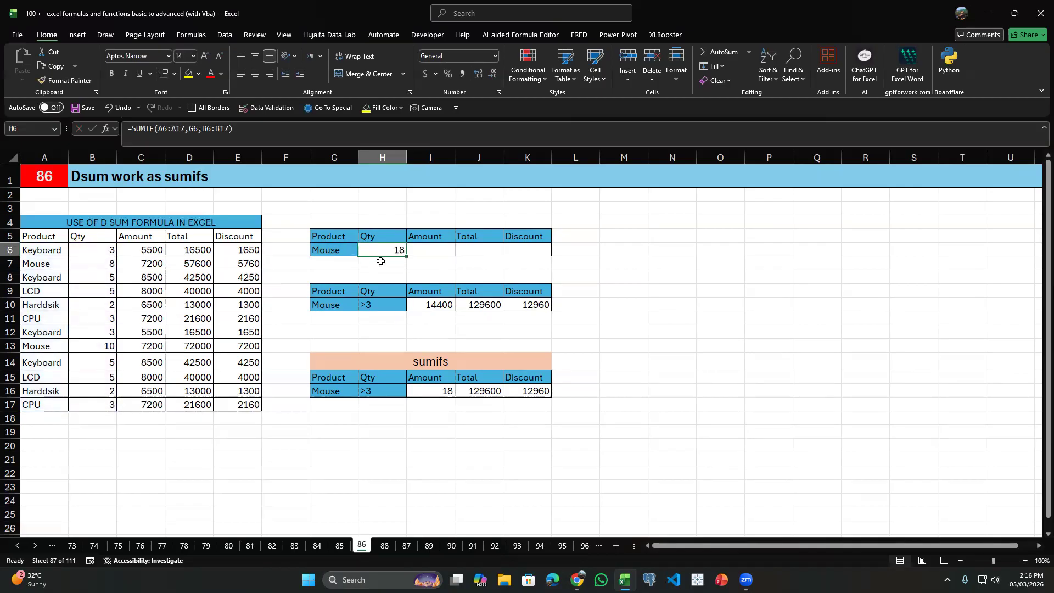
key(Delete)
text(=DGET()
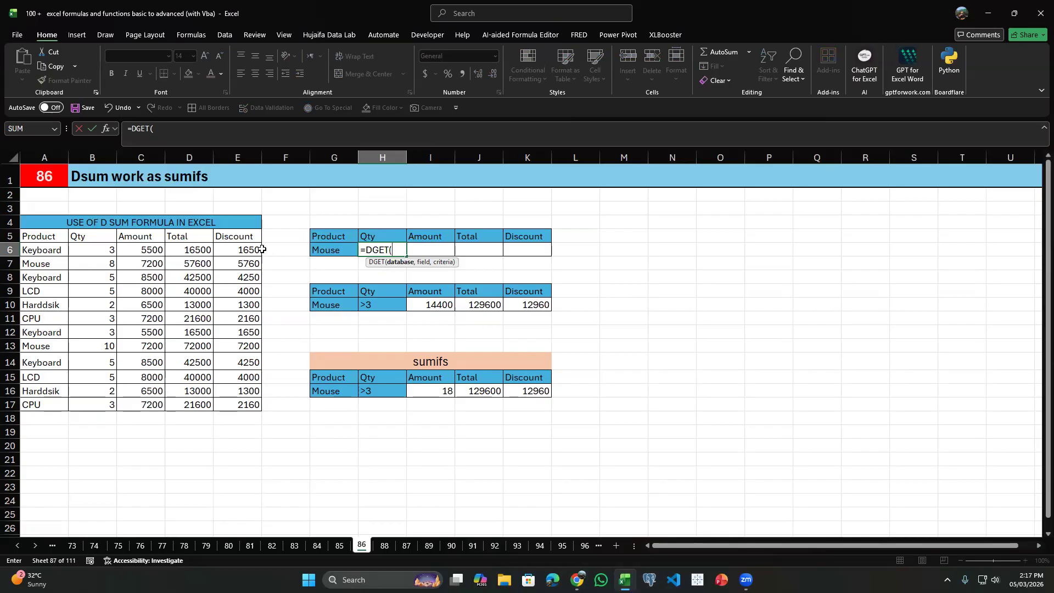
drag(43, 234, 252, 404)
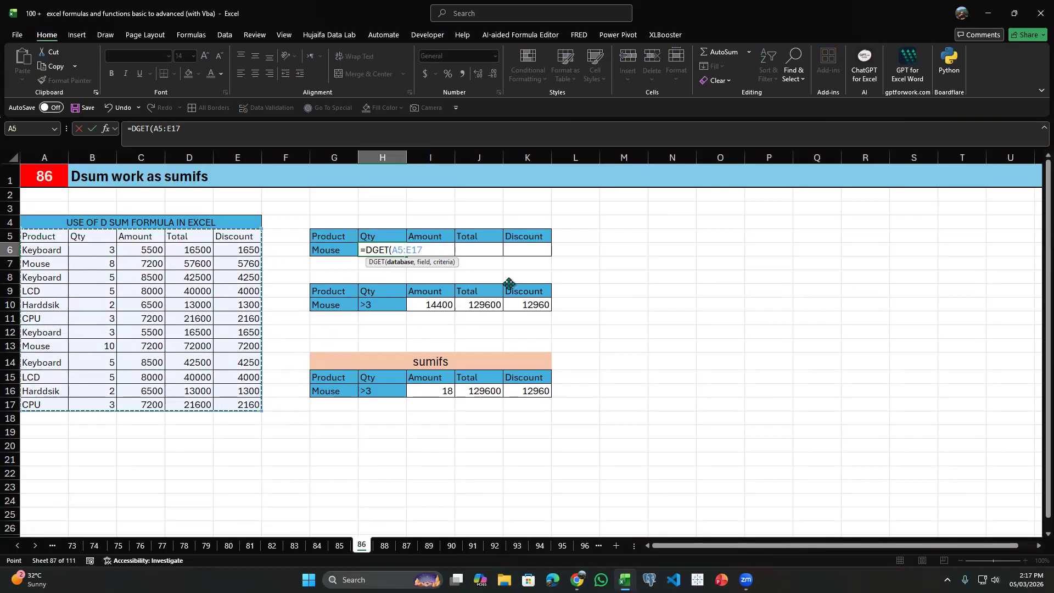
key(F4)
text(,)
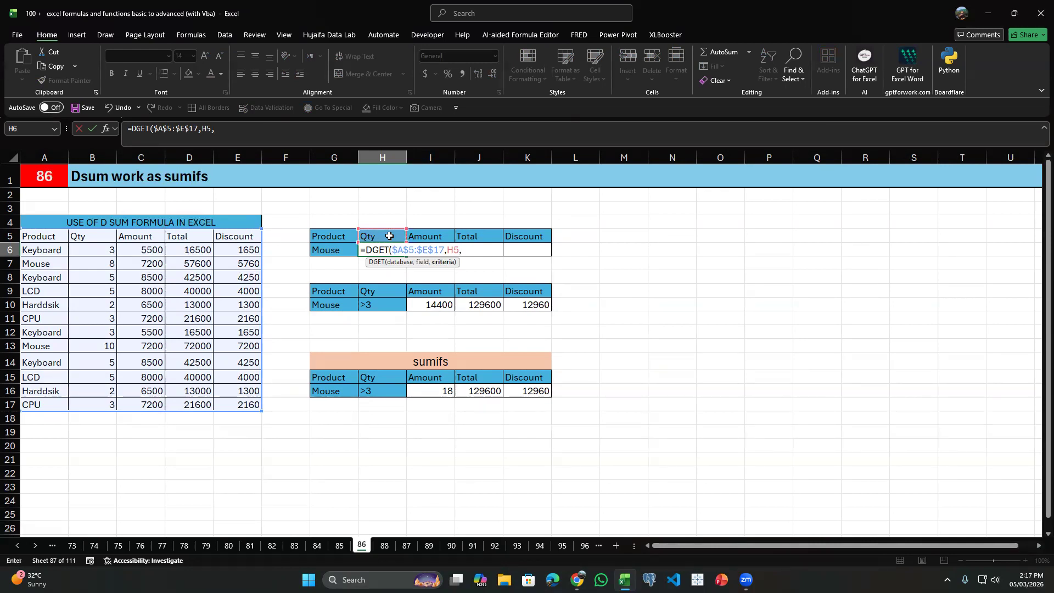
drag(330, 236, 331, 250)
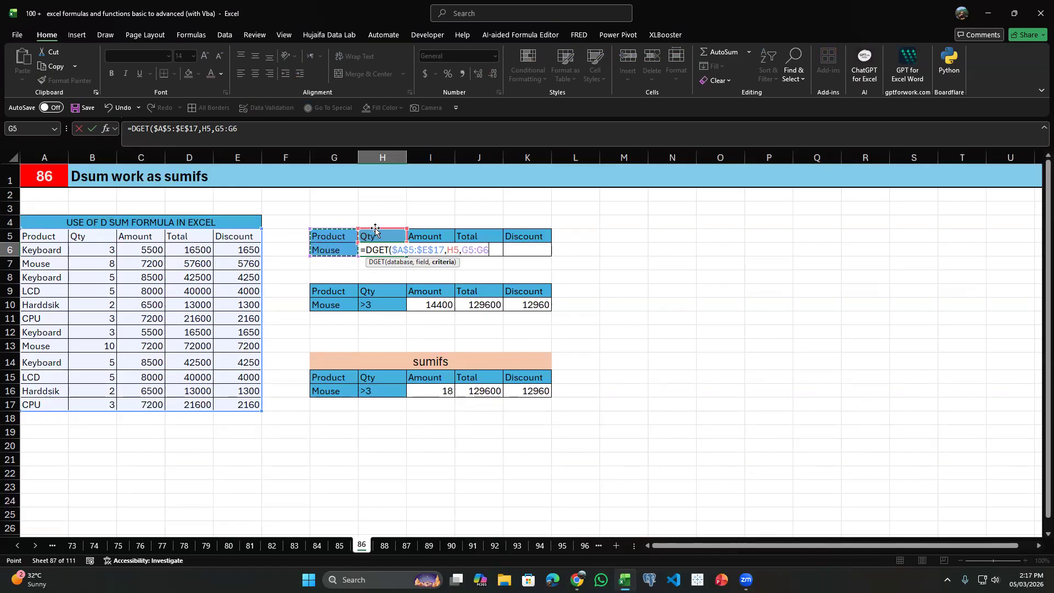
key(F4)
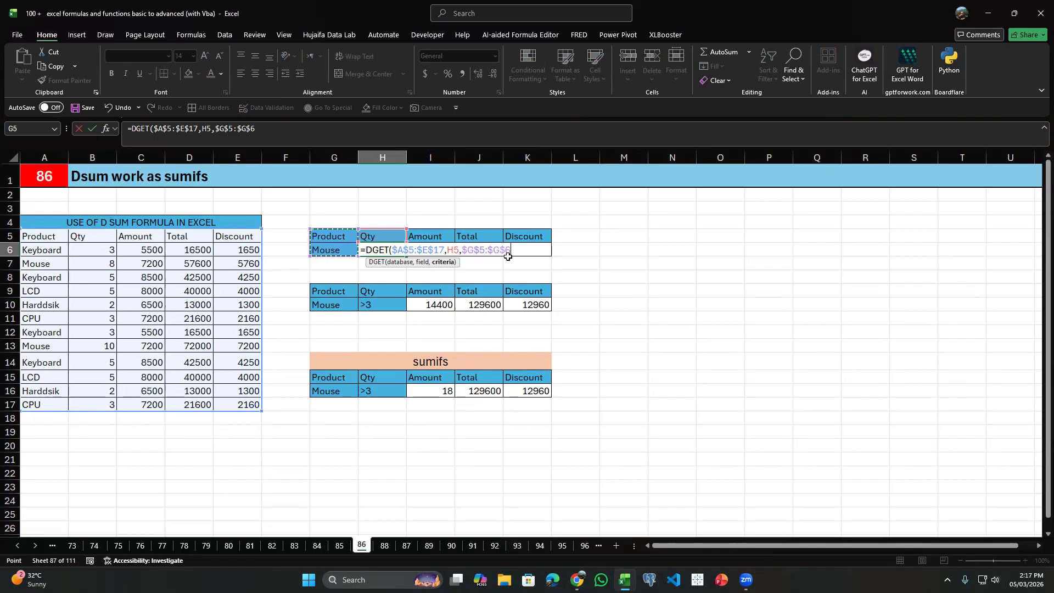
key(Return)
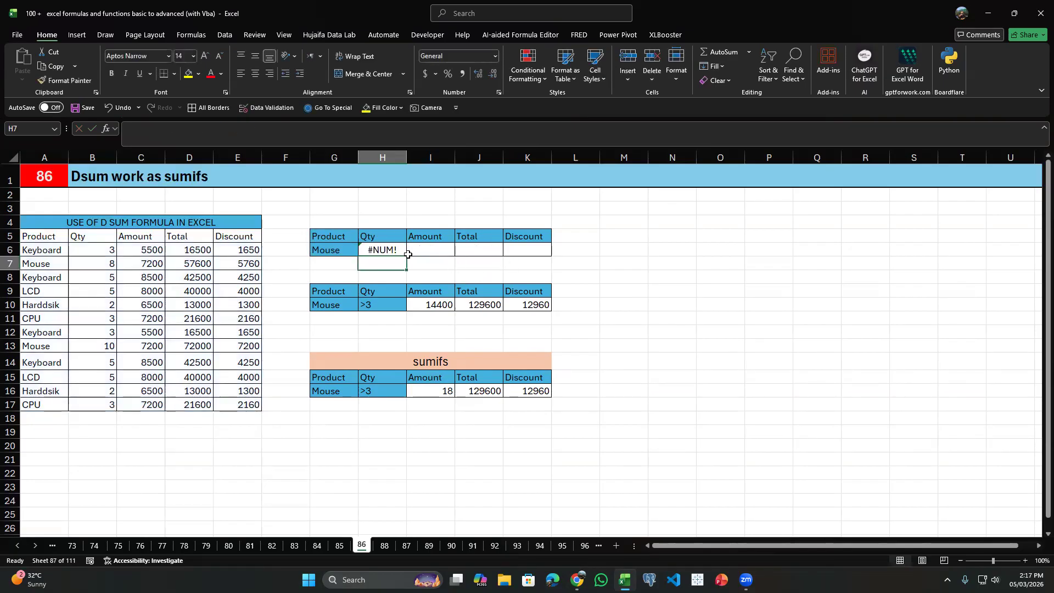
Remove the DGET formula from H6 and start a DSUM formula in its place.
double_click(404, 252)
click(454, 249)
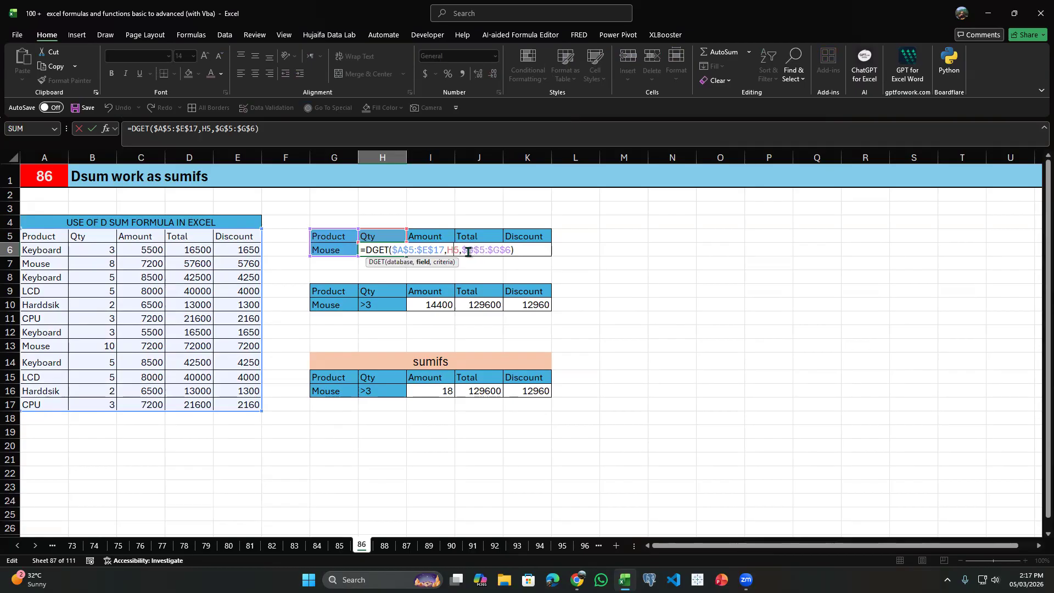
drag(510, 249, 347, 248)
key(BackSpace)
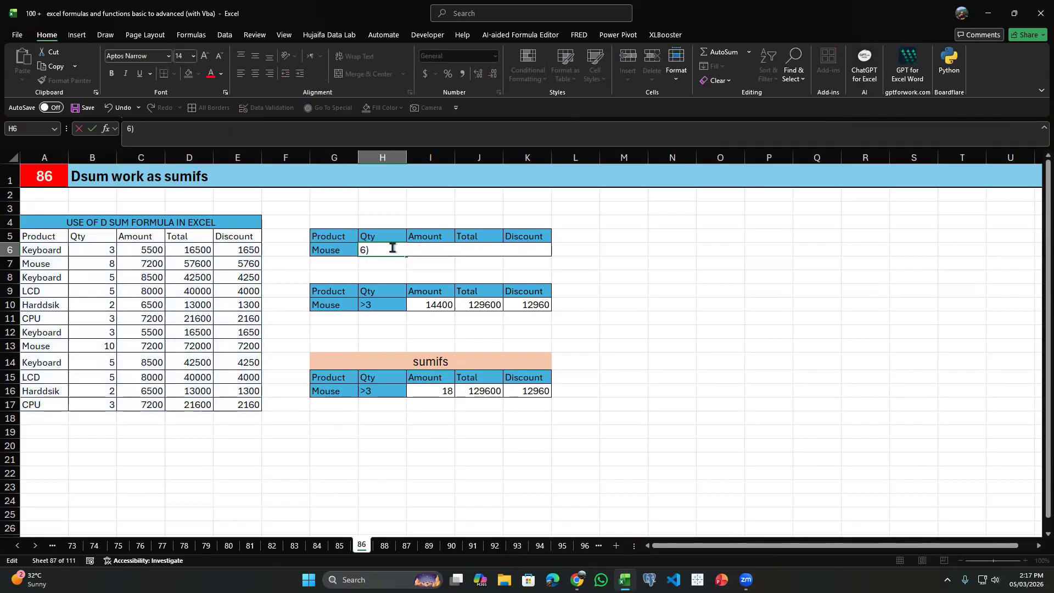
text(dget)
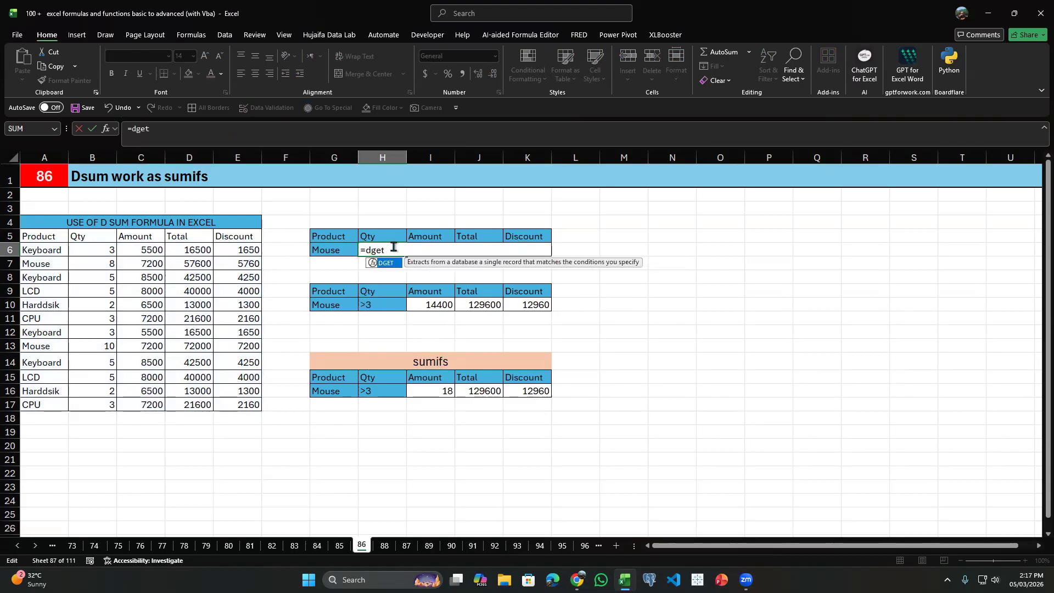
key(Tab)
key(BackSpace)
key(BackSpace)
key(BackSpace)
key(BackSpace)
text(sum()
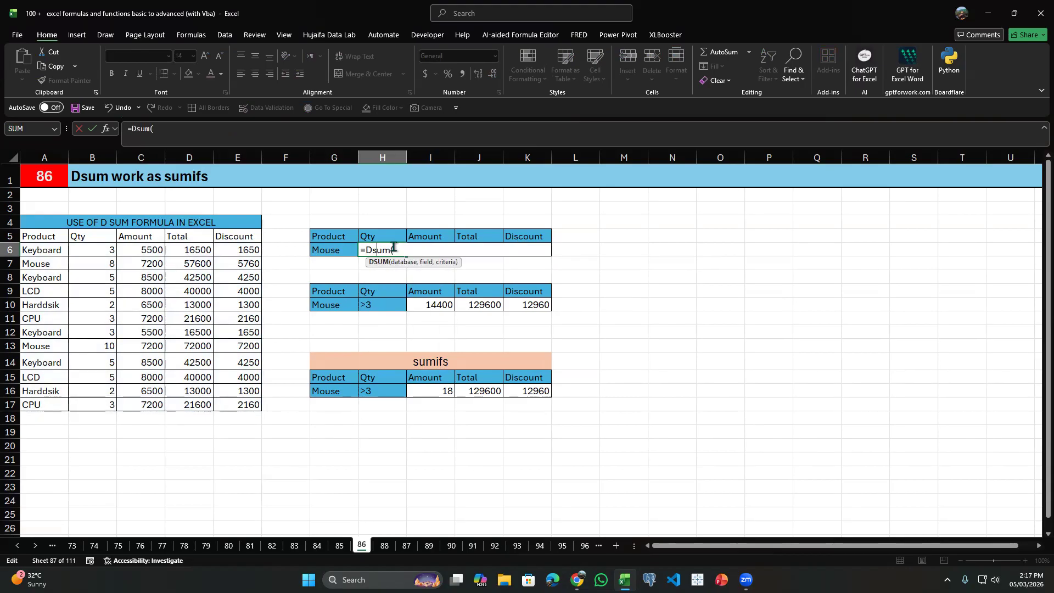
Set the source table $A$5:$E$17, headings included, as the absolute database of the DSUM in H6.
key(Left)
key(Left)
key(Left)
key(Up)
key(Left)
key(ctrl+shift+Left)
key(ctrl+shift+Right)
key(ctrl+shift+Down)
key(F4)
Complete the DSUM in H6 with field H5 and absolute criteria $G$5:$G$6, and fill it across to K6.
text(,)
key(Up)
text(,)
key(Left)
key(shift+Up)
key(F4)
key(ctrl+Return)
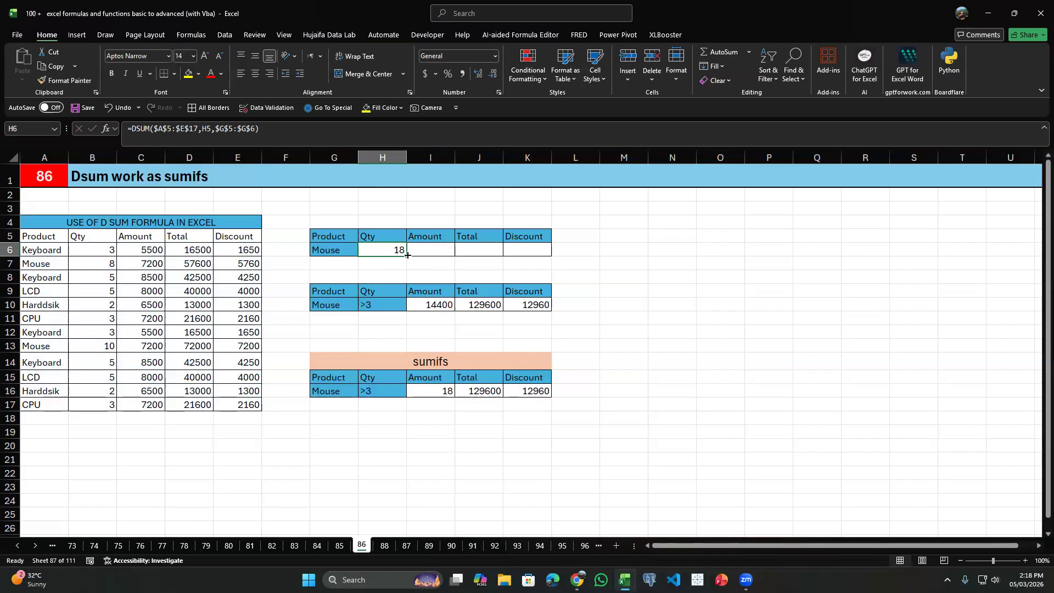
drag(407, 257, 533, 258)
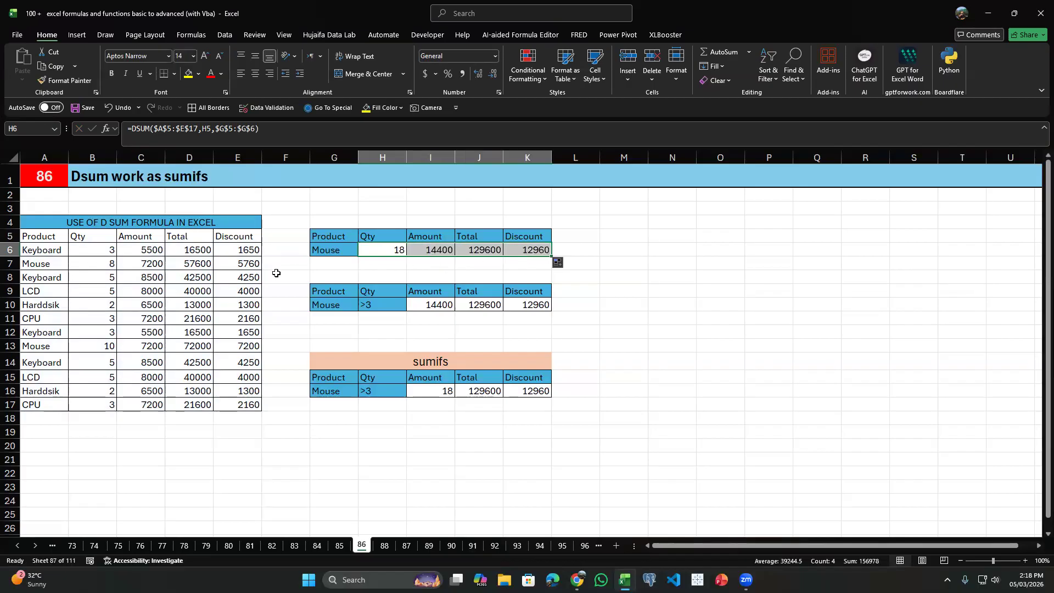
Select the Mouse amounts in C7 and C13 together to check their sum against the DSUM result.
click(158, 264)
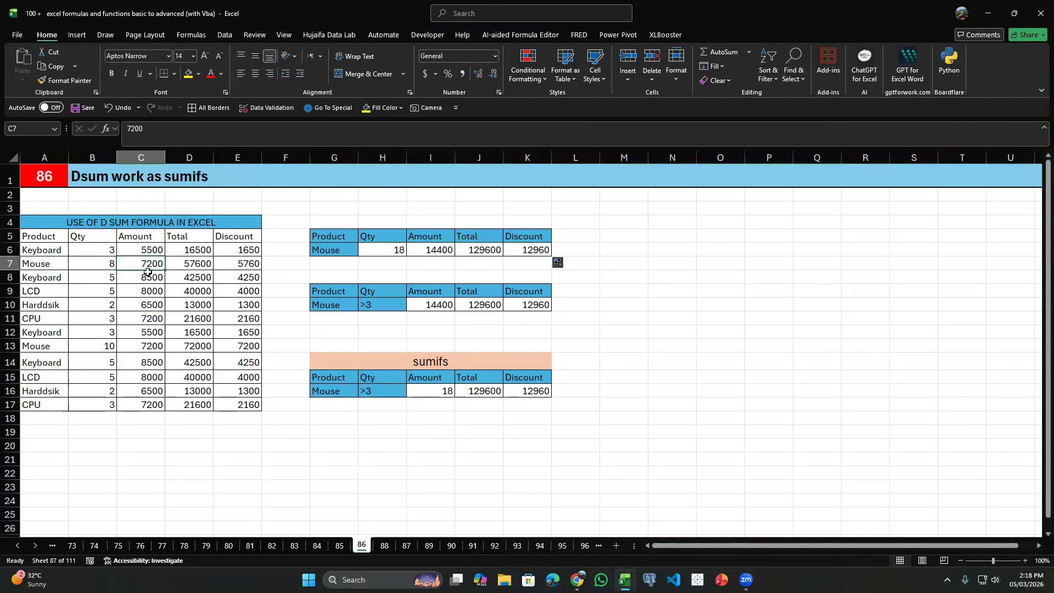
ctrl+click(142, 350)
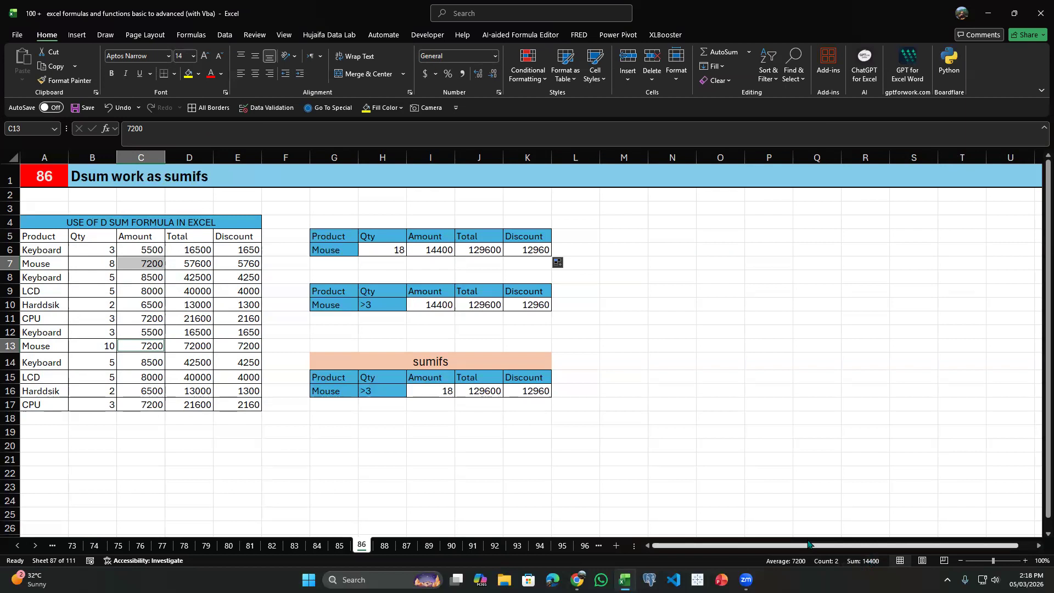
Clear the existing Amount, Total and Discount results in I10:K10 of the second summary table.
click(437, 304)
key(Delete)
click(482, 304)
key(Delete)
click(535, 303)
key(Delete)
Examine the Product and Qty criteria in G9:H10 against the Mouse rows of the source table.
click(425, 302)
drag(338, 293, 339, 306)
click(48, 267)
click(103, 346)
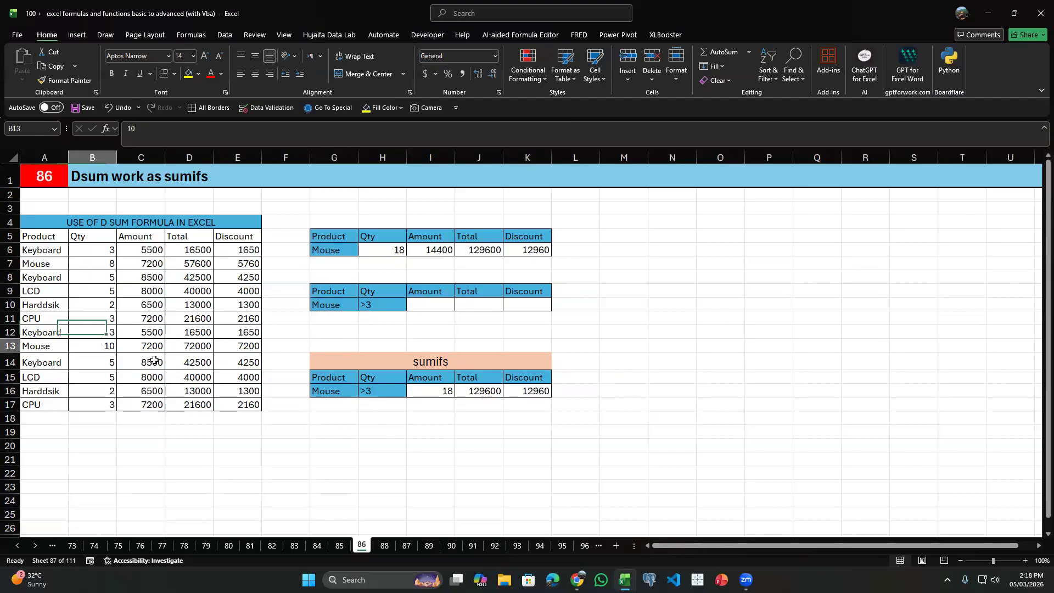
click(385, 302)
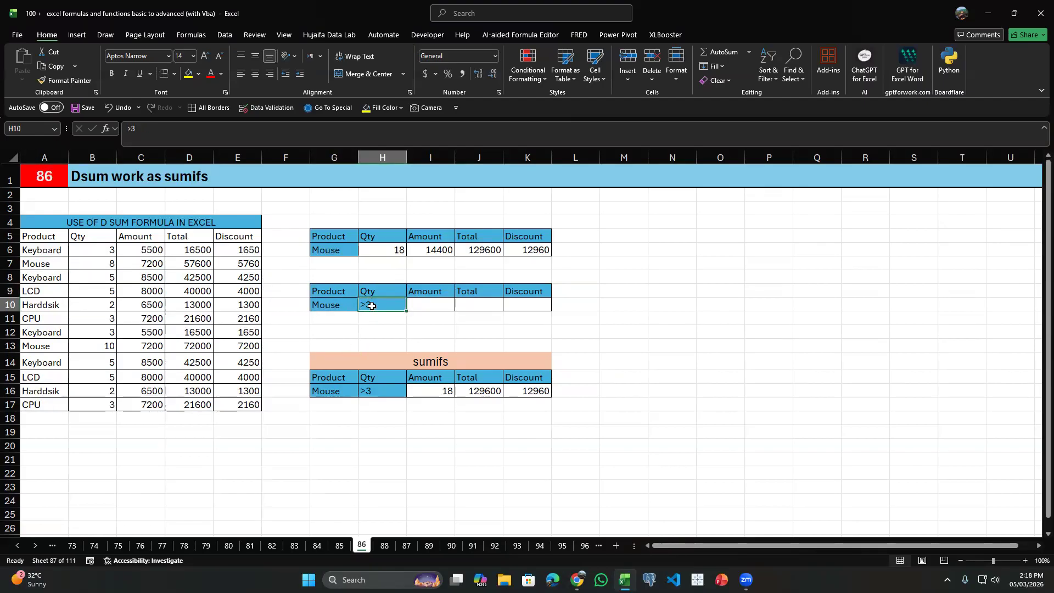
click(395, 317)
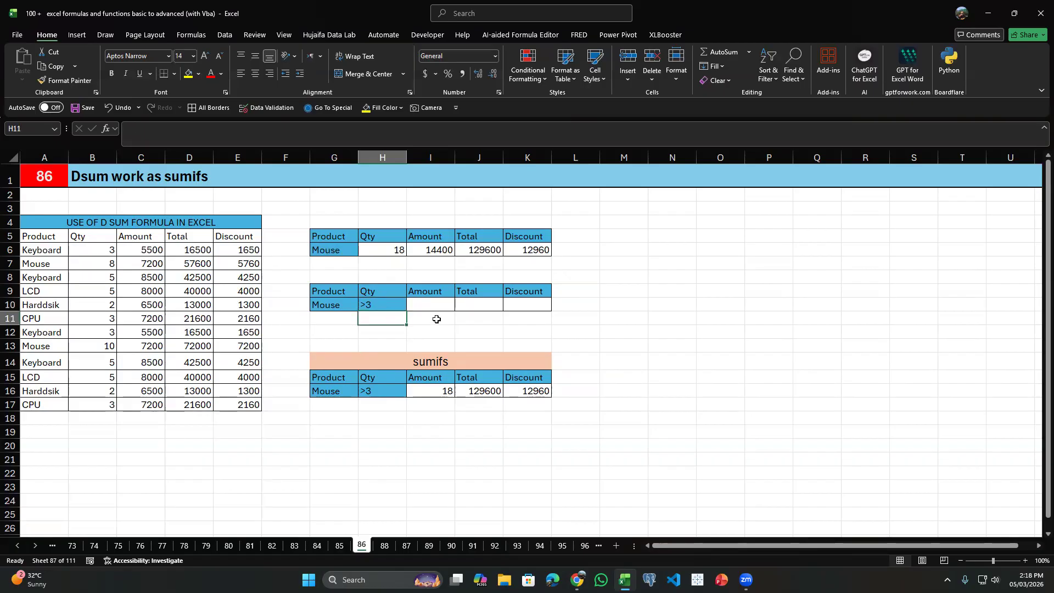
Enter a > sign in both N8 and N9 and enlarge their font to size 28.
text(>)
key(Return)
text(>)
click(677, 274)
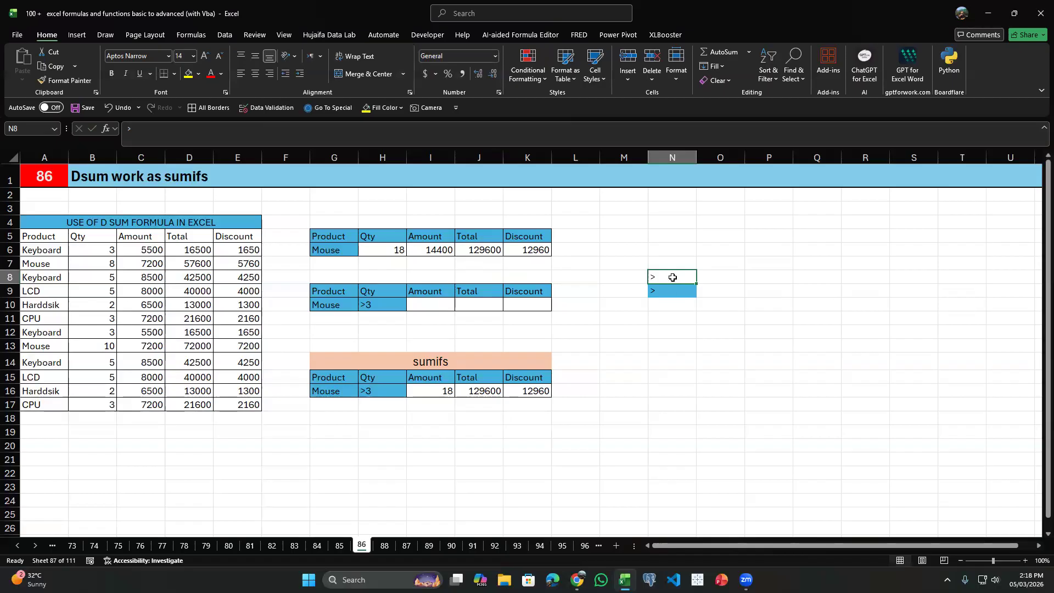
click(678, 289)
drag(677, 274, 682, 287)
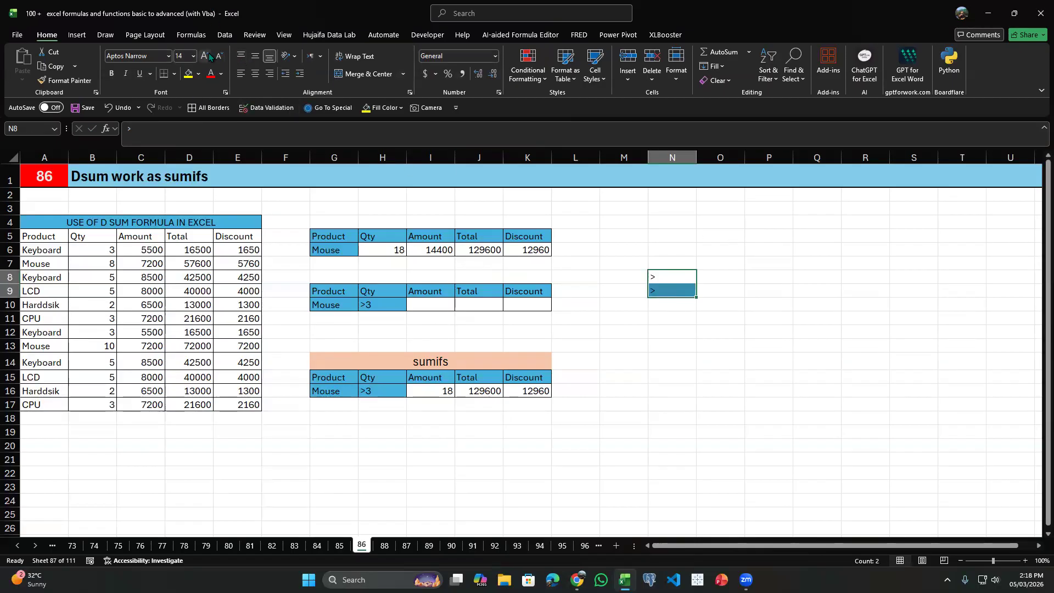
click(206, 57)
click(205, 57)
click(205, 56)
click(206, 56)
click(205, 56)
click(205, 57)
click(205, 57)
click(677, 291)
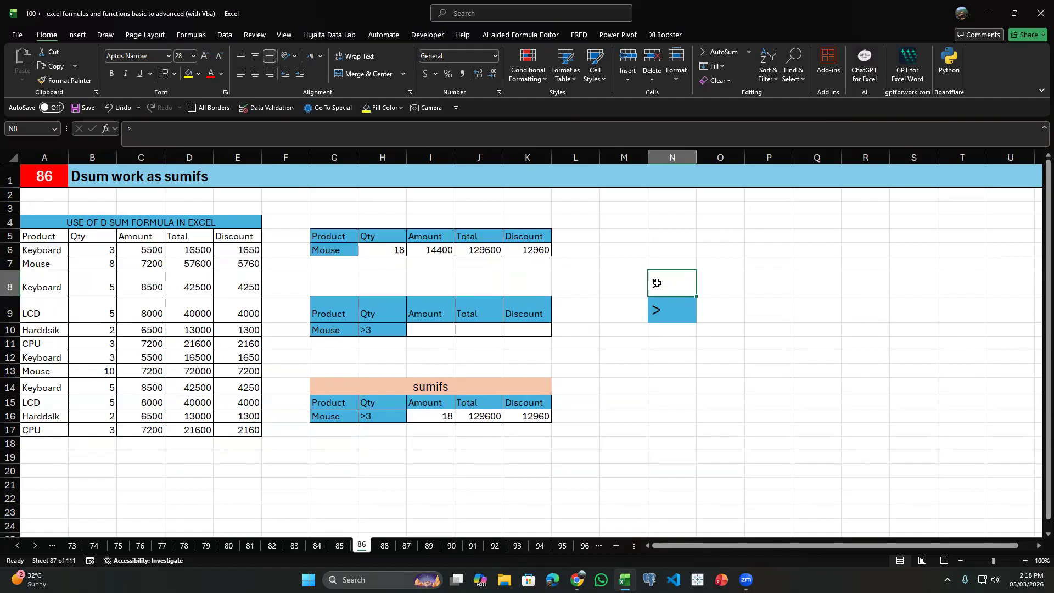
Replace the sign in N9 with the < operator.
click(665, 318)
key(BackSpace)
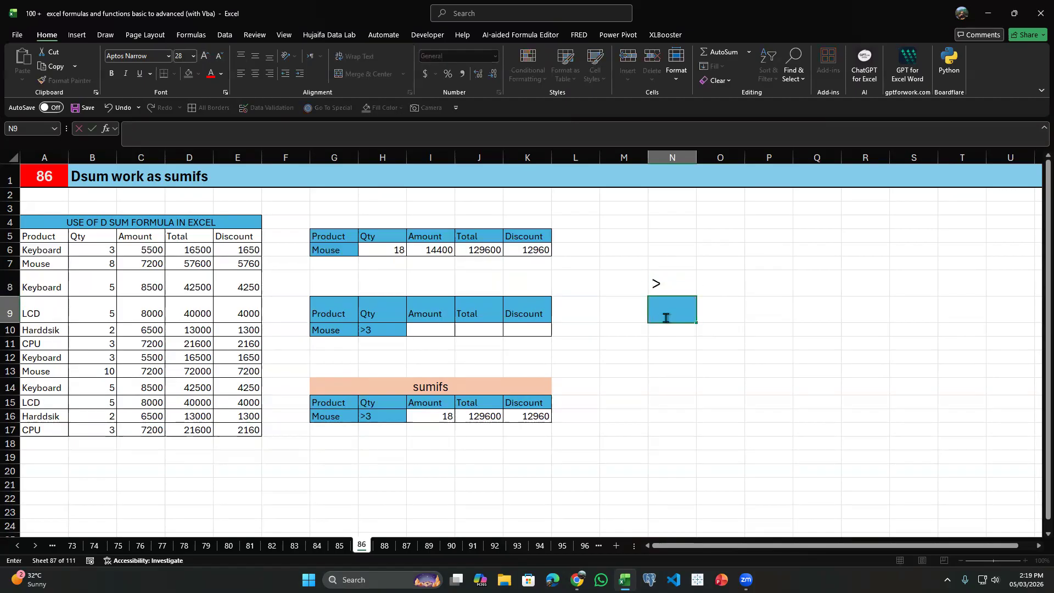
key(BackSpace)
text(,l)
key(Return)
click(664, 317)
key(BackSpace)
key(Return)
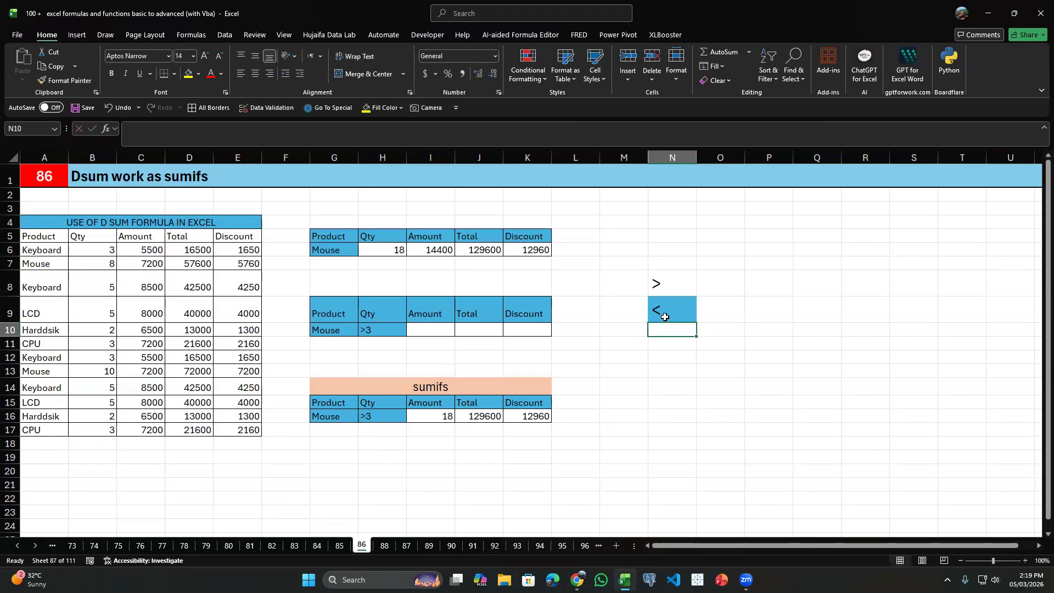
Compare the two comparison operators in N8 and N9.
click(664, 317)
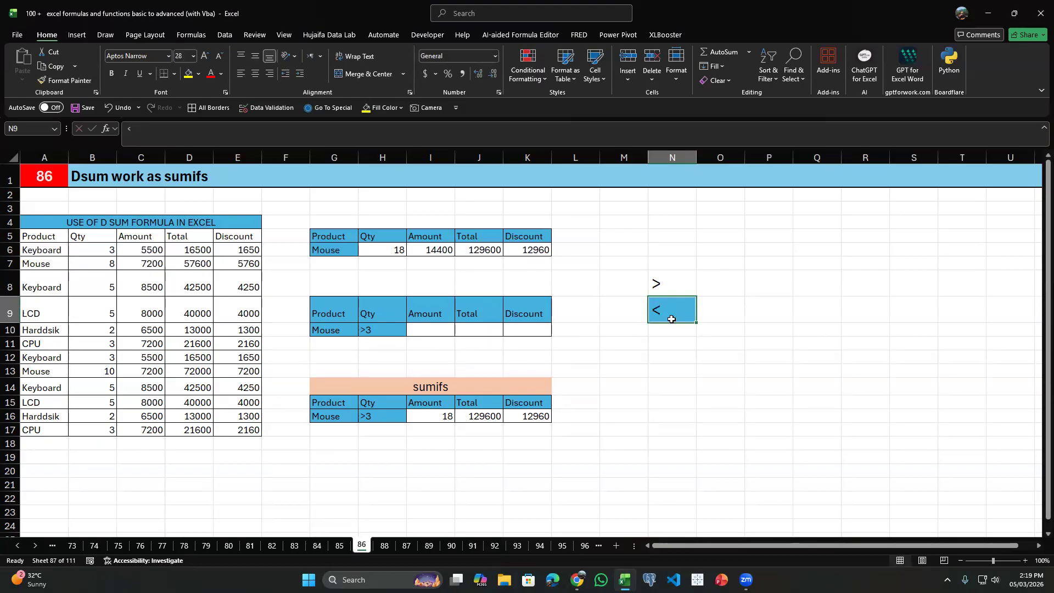
click(658, 283)
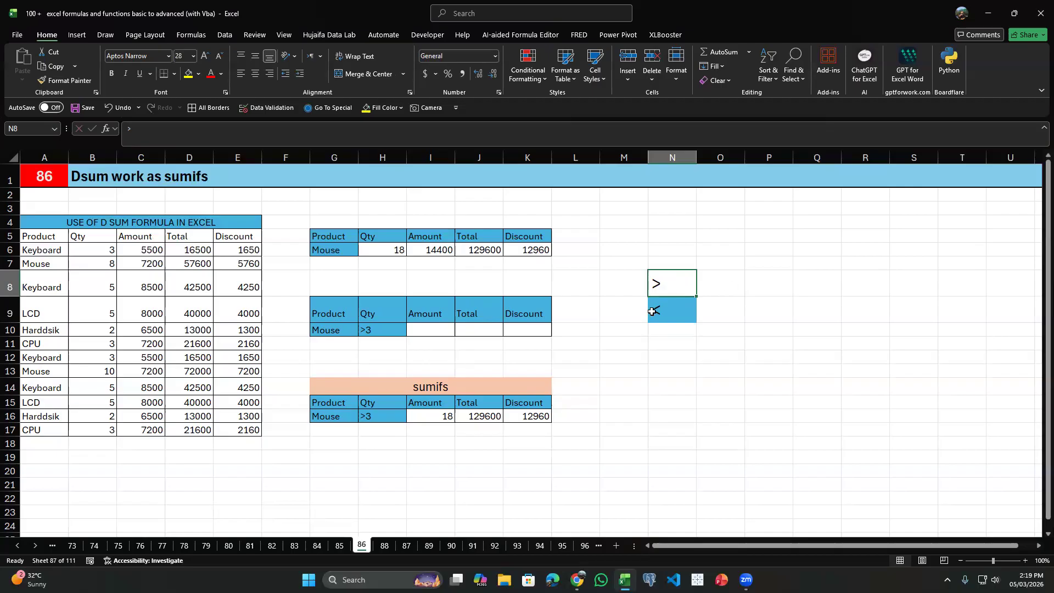
click(667, 309)
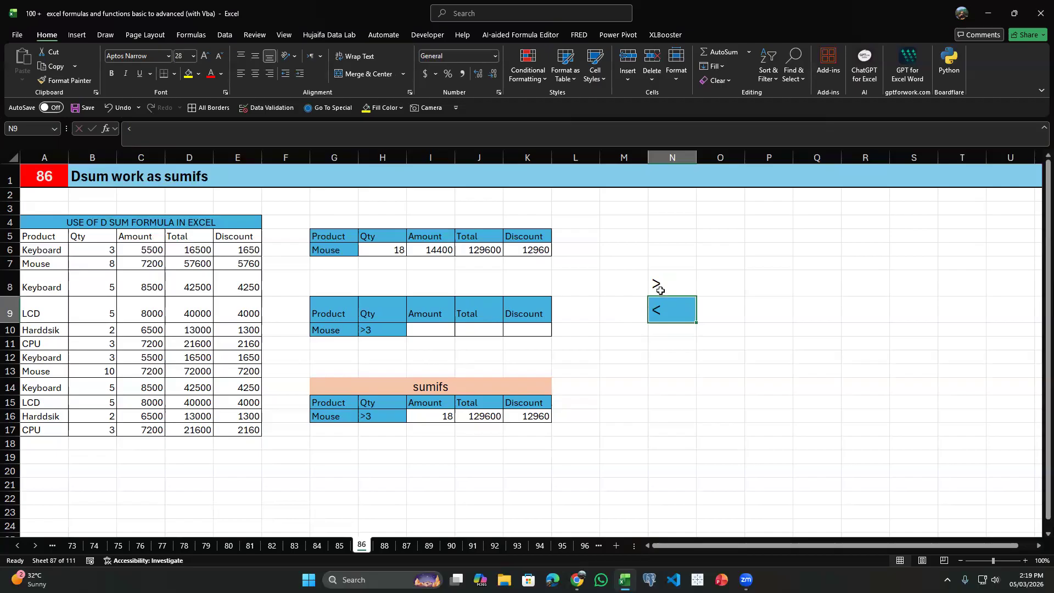
click(673, 288)
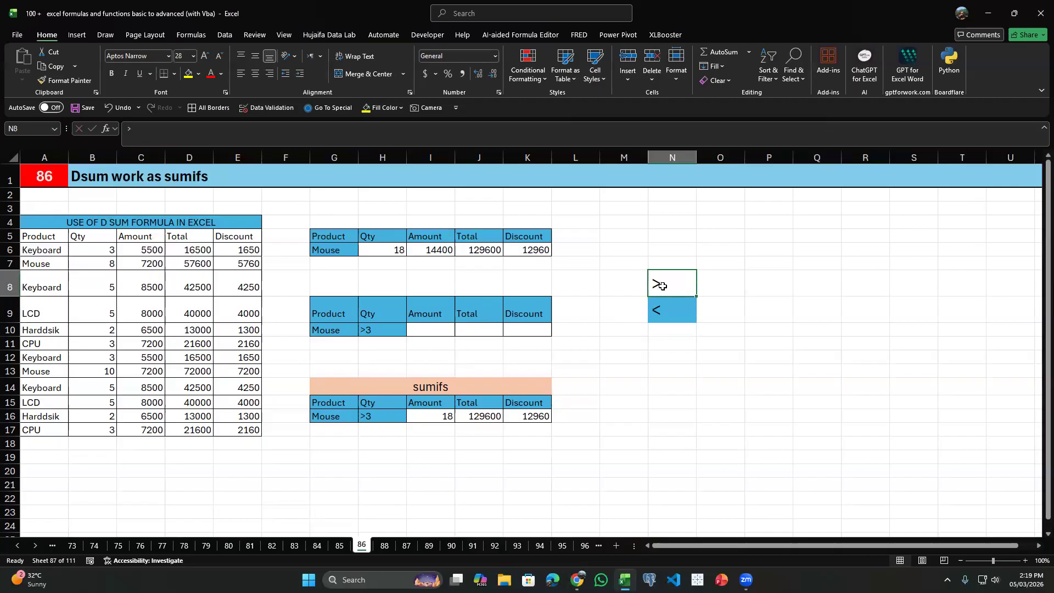
click(668, 309)
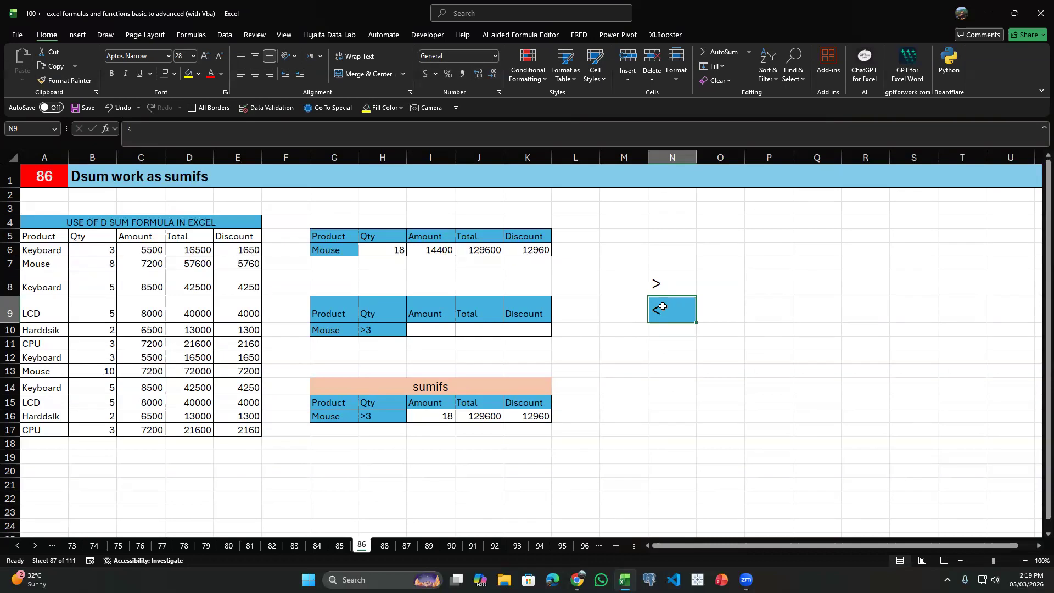
Label the operators with "greater than" in O8 and "less than" in O9.
click(715, 287)
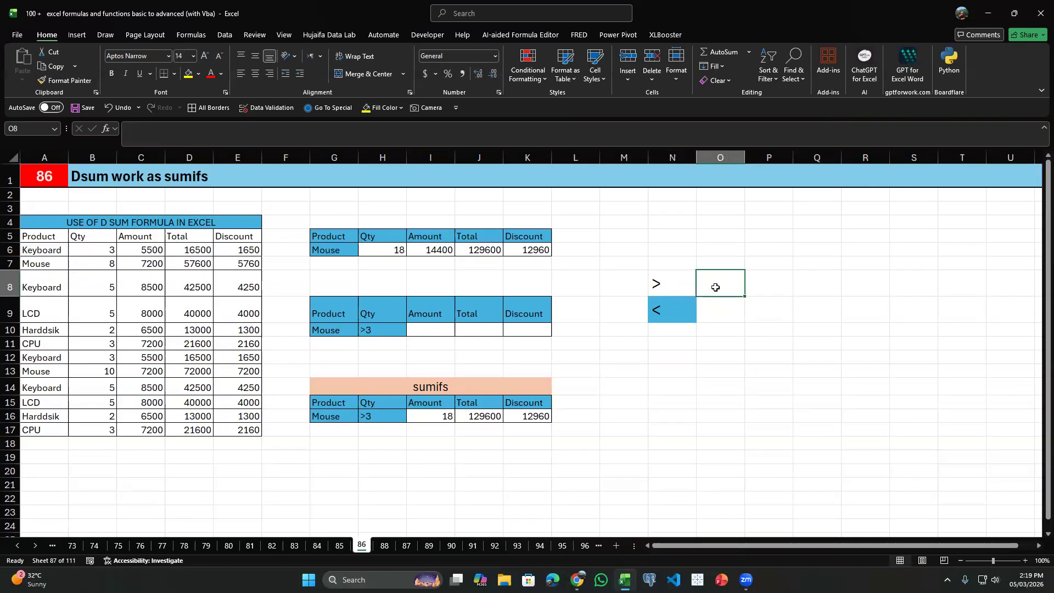
text(gr)
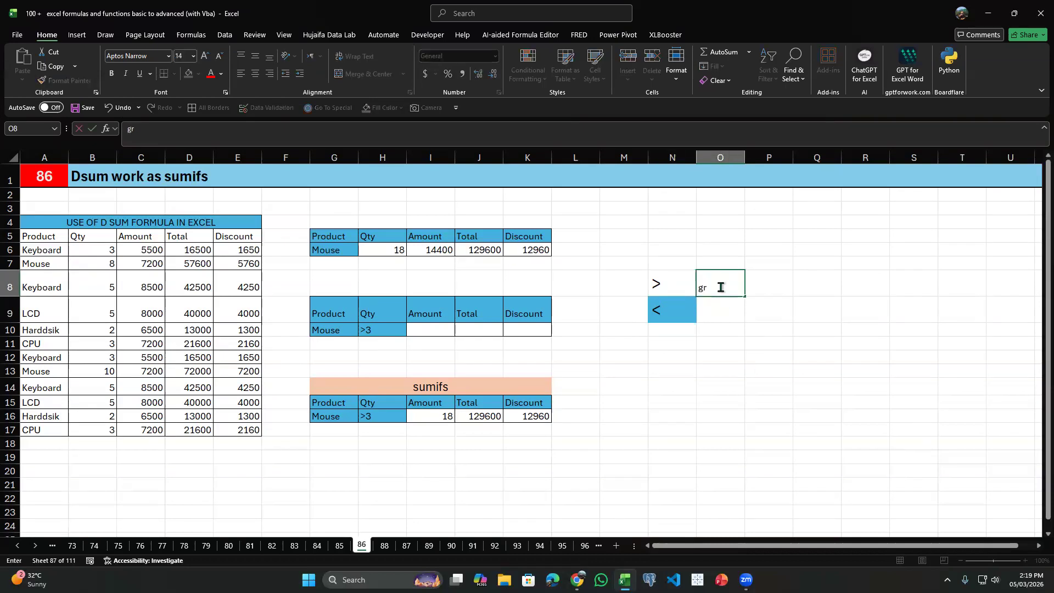
text(eater tahhan)
key(Return)
text(less than)
key(Return)
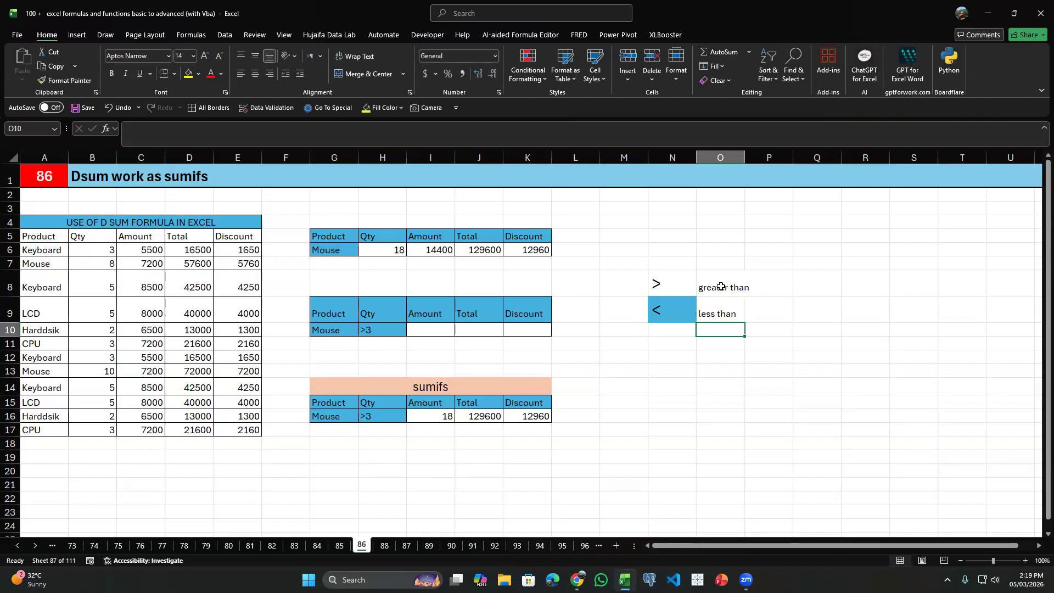
Review the labelled operators in N8 and N9 and the Qty criterion in H16 of the sumifs table.
click(664, 282)
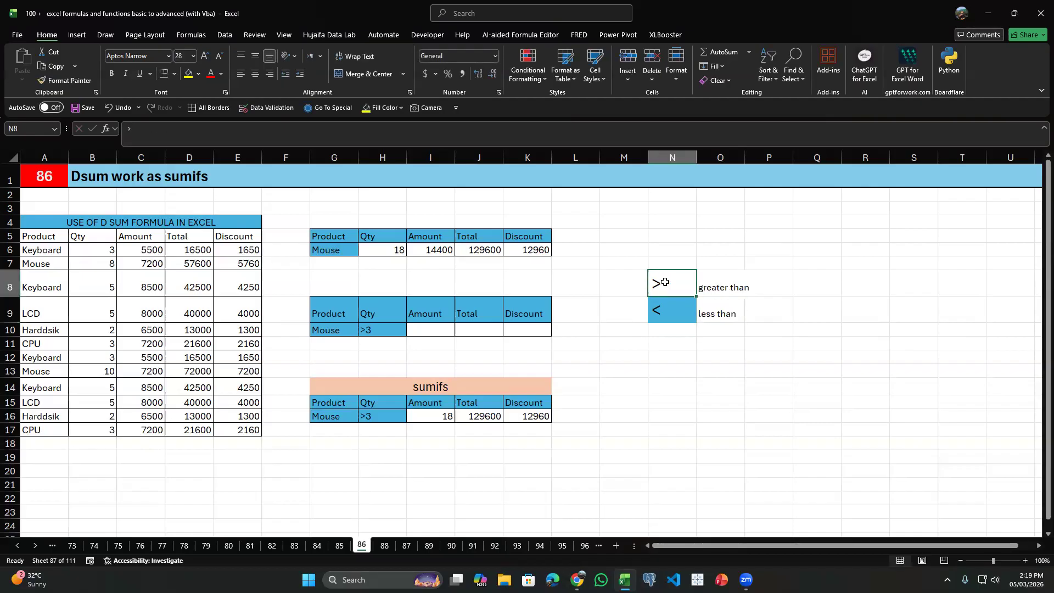
click(666, 308)
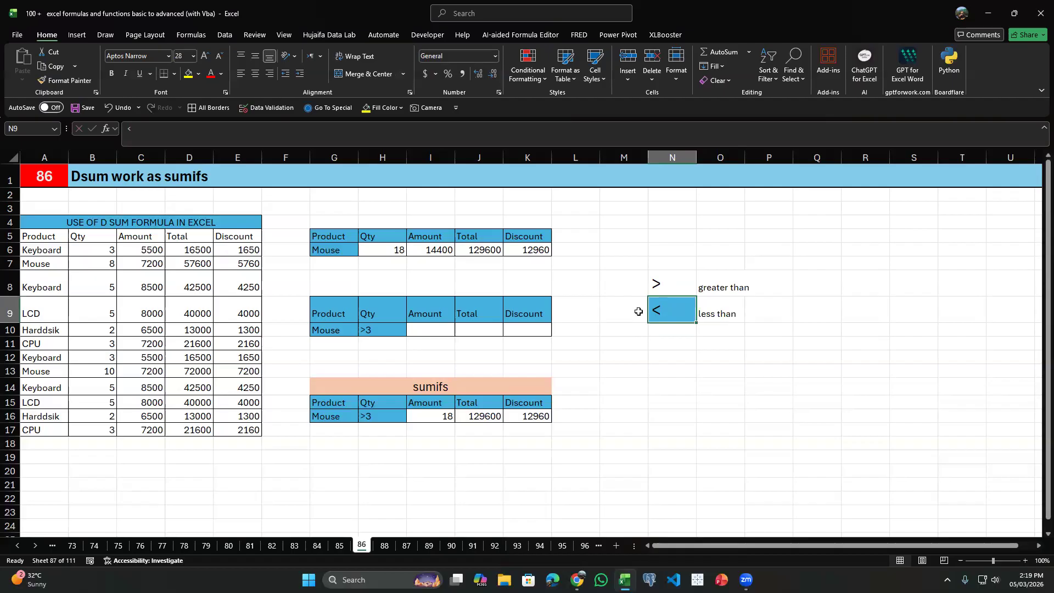
click(658, 285)
click(680, 248)
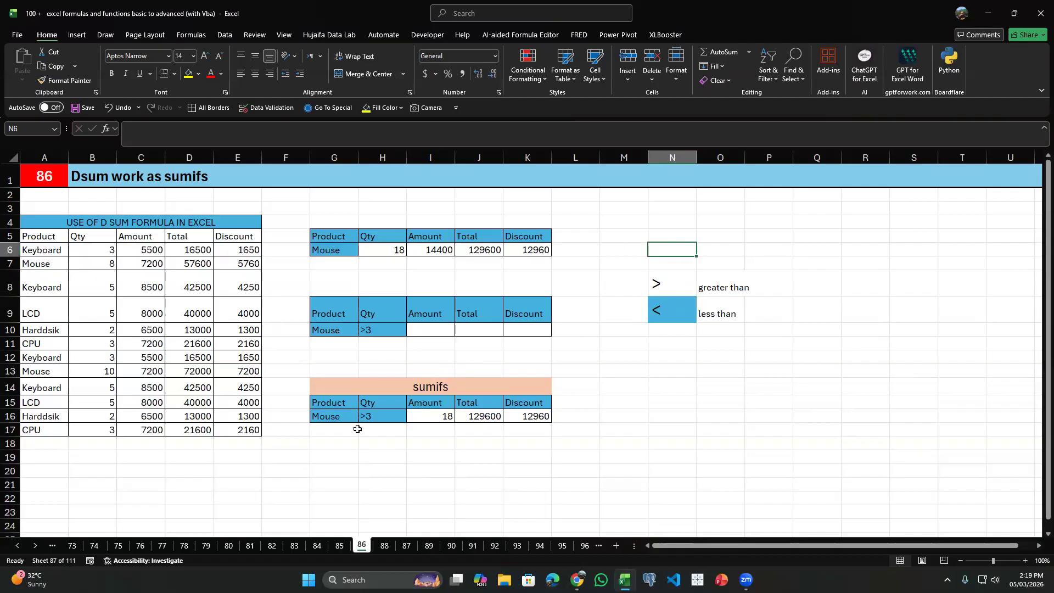
click(386, 413)
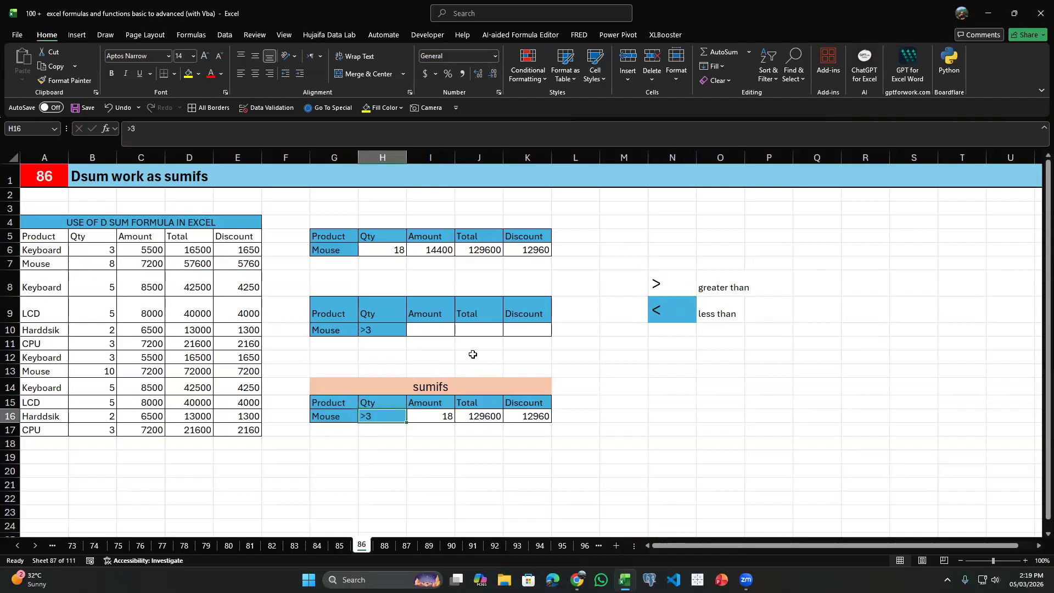
key(ctrl+z)
key(ctrl+z)
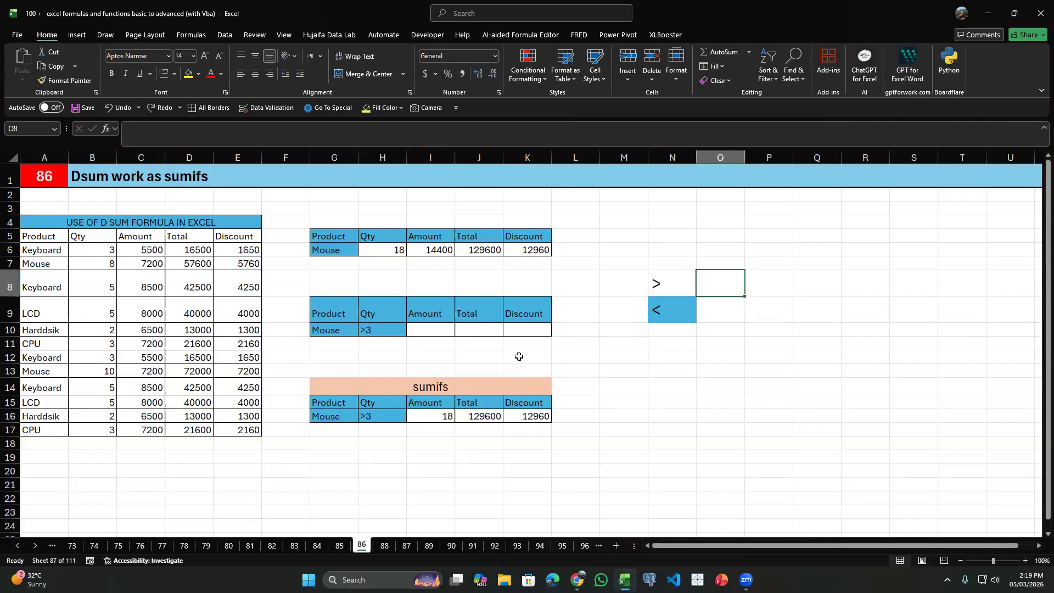
key(ctrl+y)
key(ctrl+y)
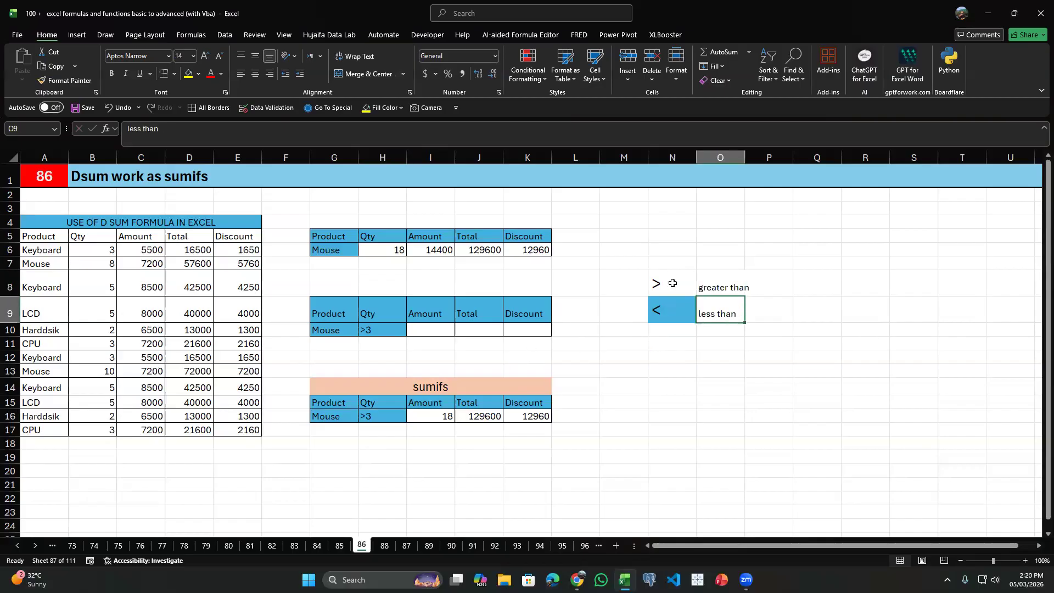
Check the criteria block G9:H10 and start a DSUM formula in I10.
click(324, 399)
click(379, 328)
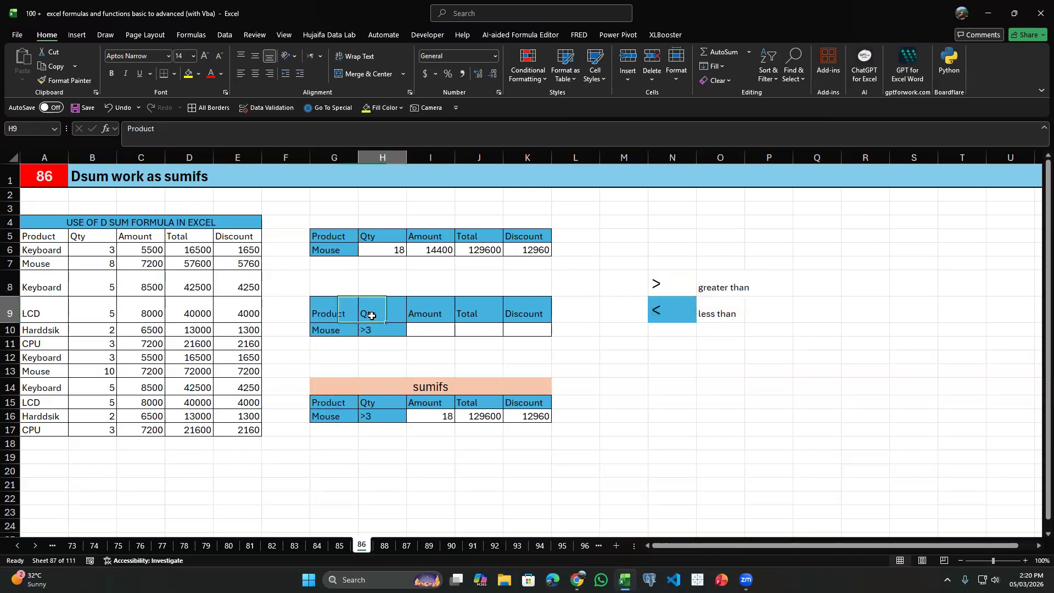
drag(354, 313, 379, 329)
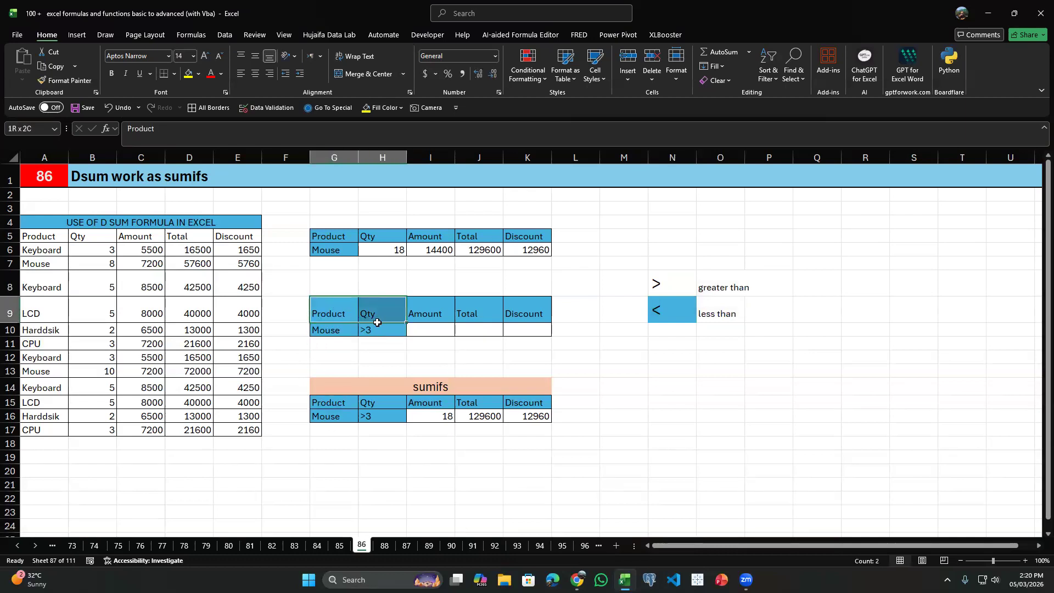
click(442, 328)
text(=s)
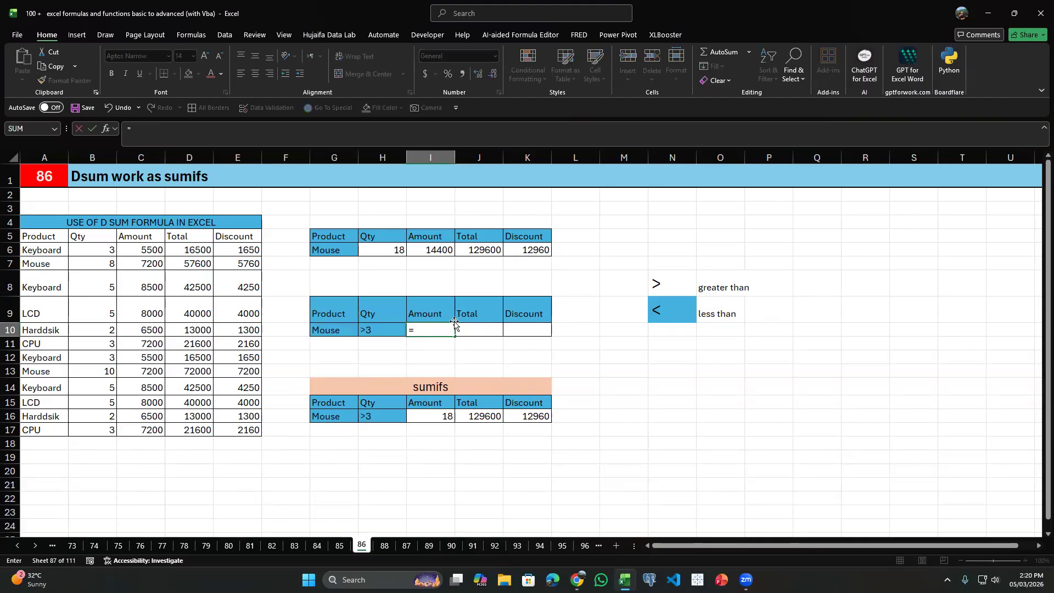
key(BackSpace)
text(dsu)
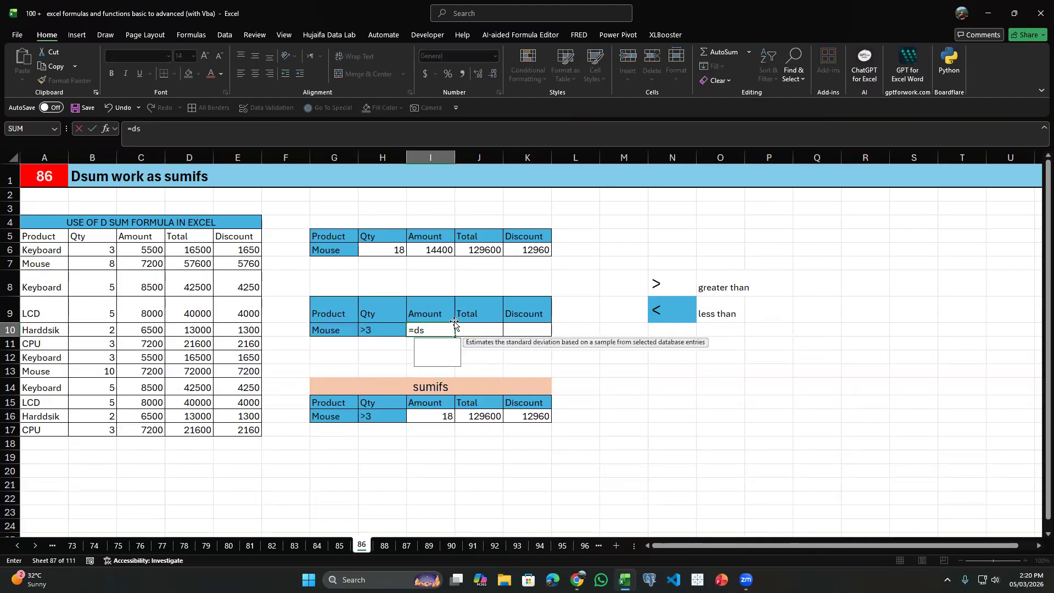
key(Tab)
Set the source table $A$5:$E$17, headings included, as the absolute database of the DSUM in I10.
key(Left)
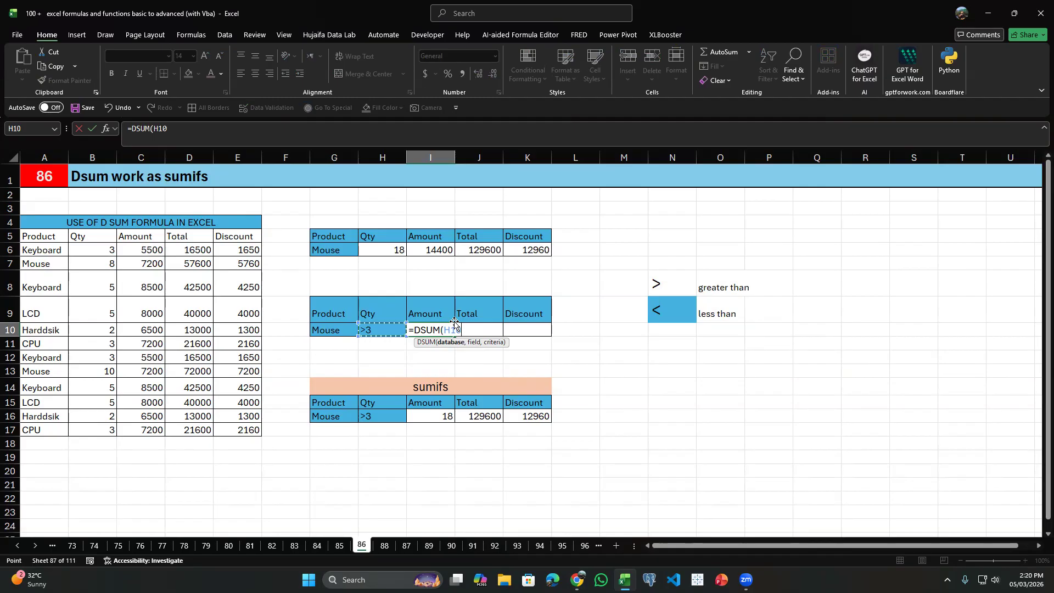
key(Left)
key(Left)
key(Left)
key(Up)
key(Up)
key(Up)
key(Up)
key(Up)
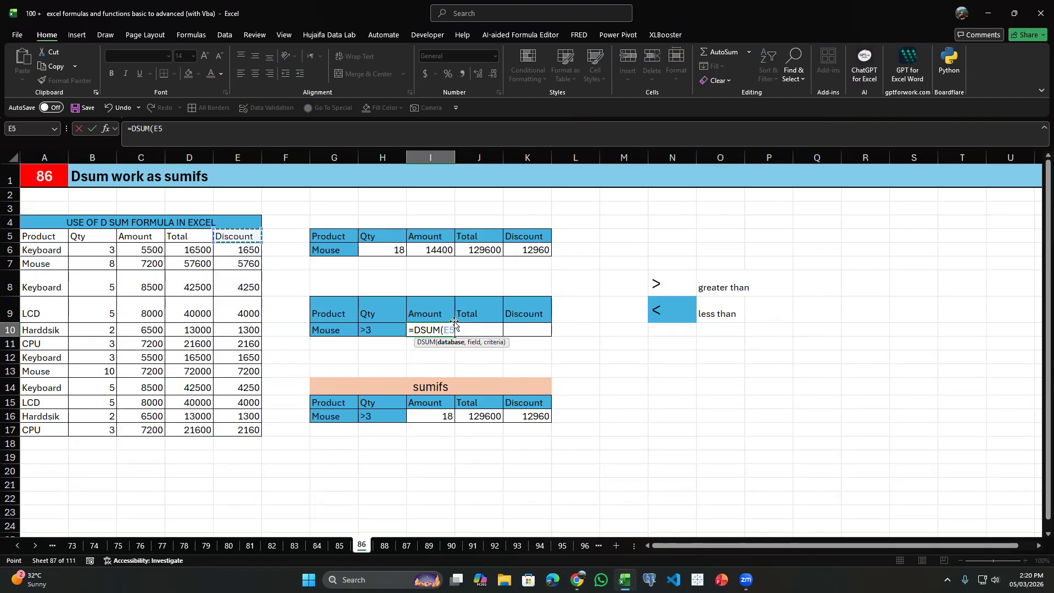
key(ctrl+shift+Left)
key(ctrl+shift+Down)
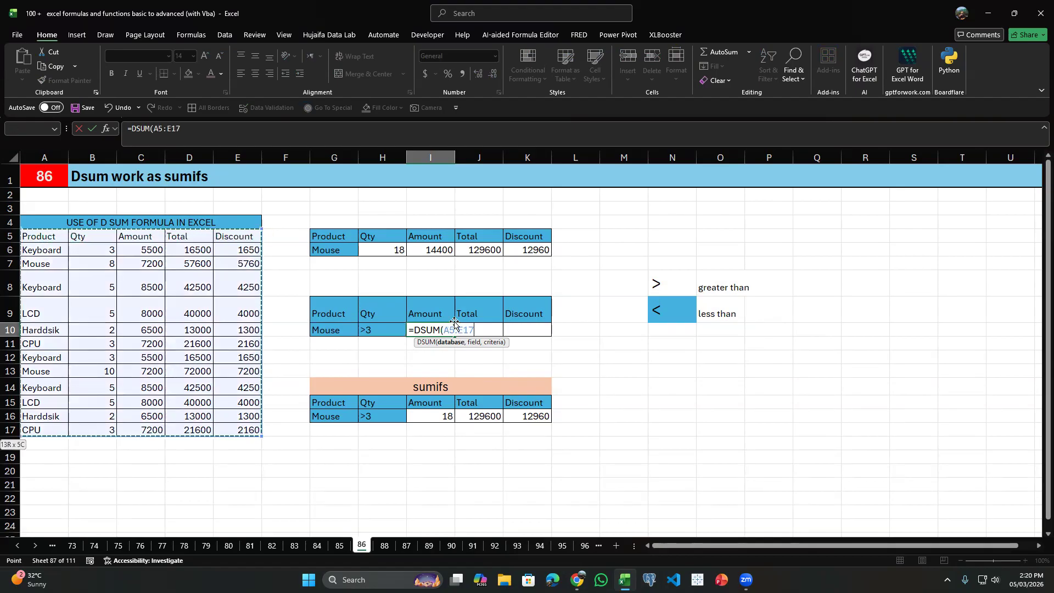
key(F4)
text(,)
Complete the DSUM in I10 with field I9 and absolute criteria $G$9:$H$10, and fill it across to K10.
click(453, 323)
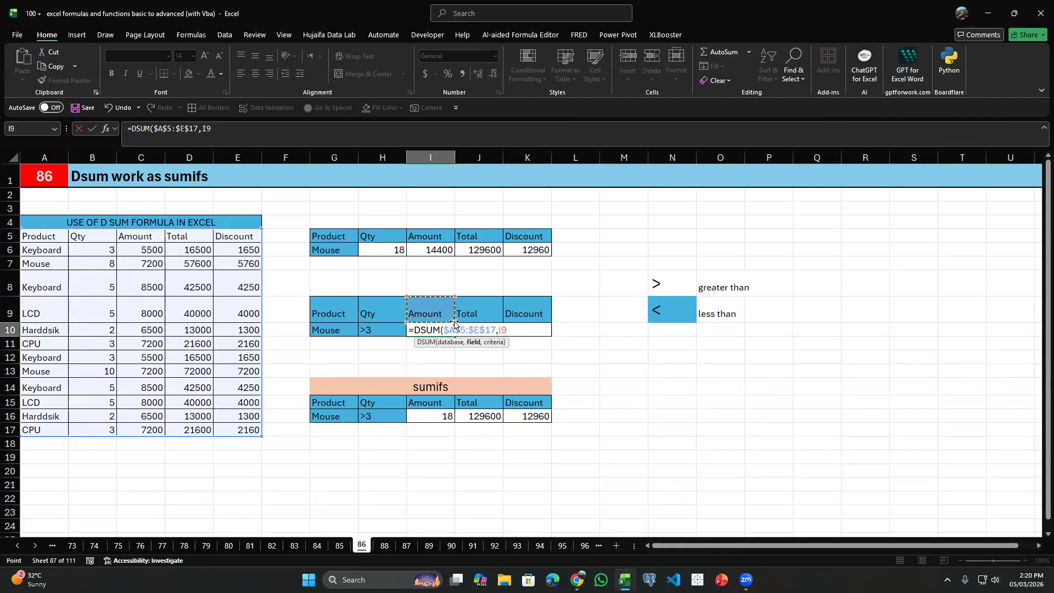
text(,)
key(Left)
key(Up)
key(Left)
key(shift+Right)
key(shift+Down)
key(F4)
key(Return)
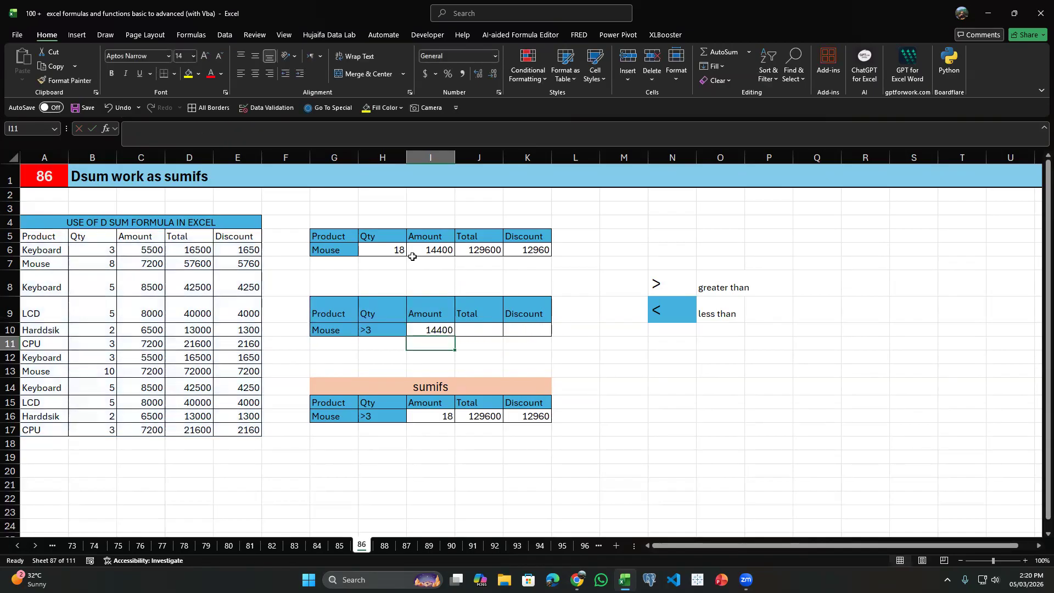
click(436, 331)
drag(454, 336, 522, 339)
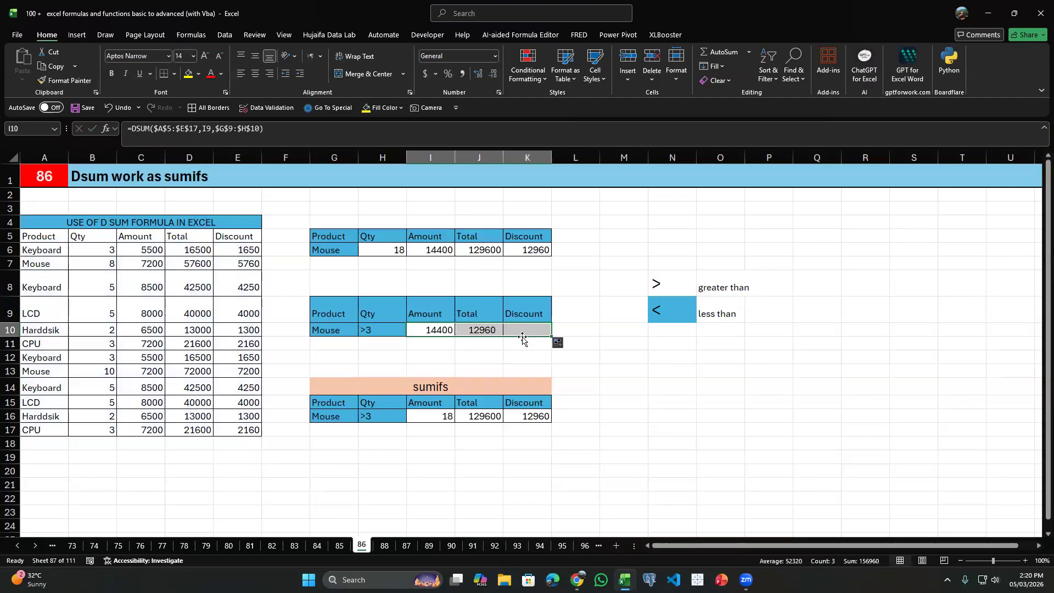
Check the DSUM results in row 10 against the quantities, amounts and totals of the two Mouse rows.
click(417, 331)
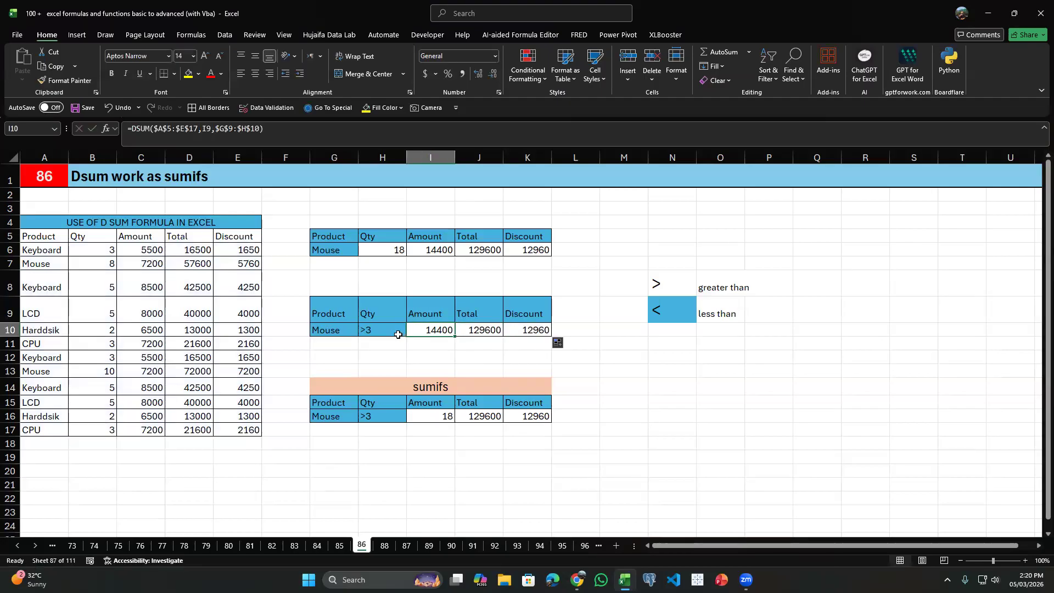
click(29, 264)
click(85, 263)
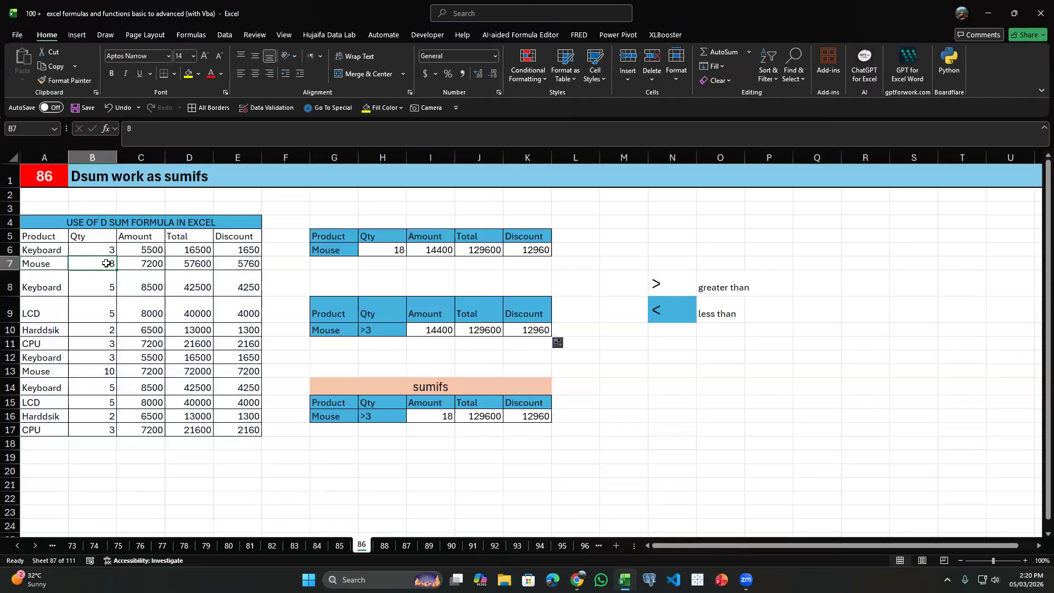
click(52, 374)
click(86, 372)
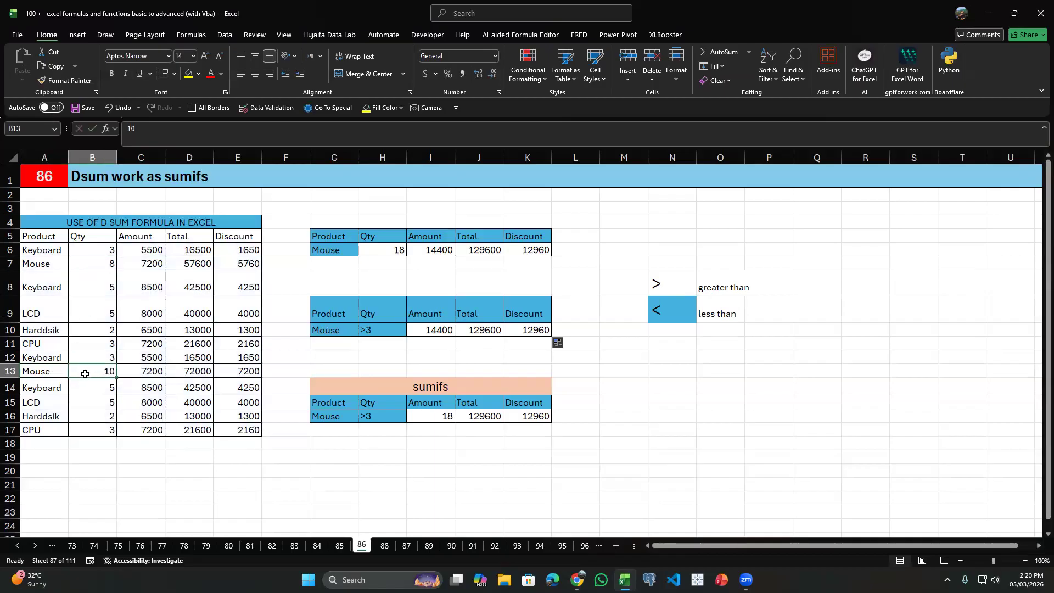
click(140, 265)
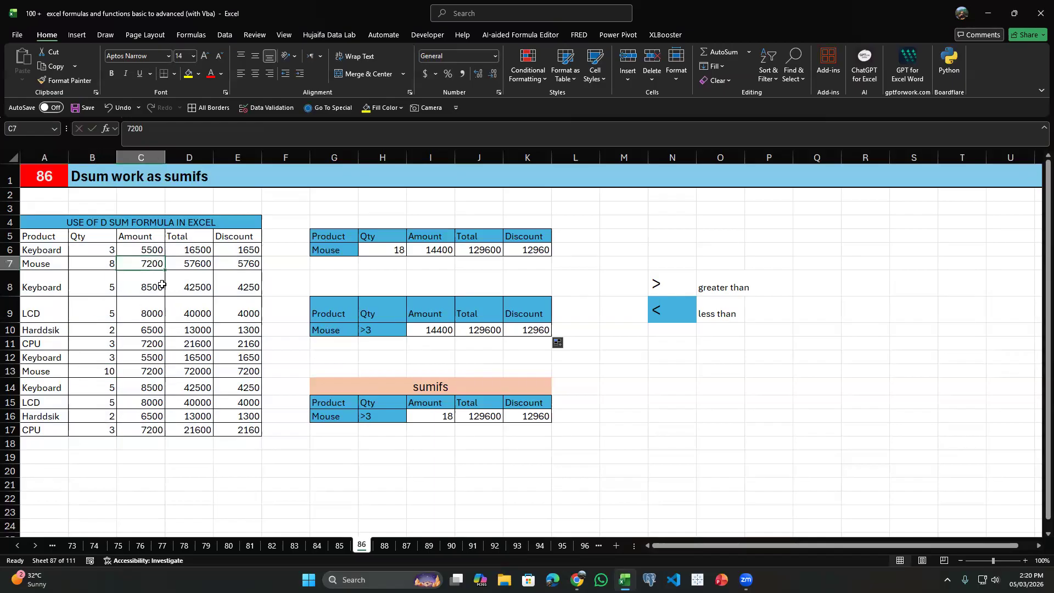
click(441, 331)
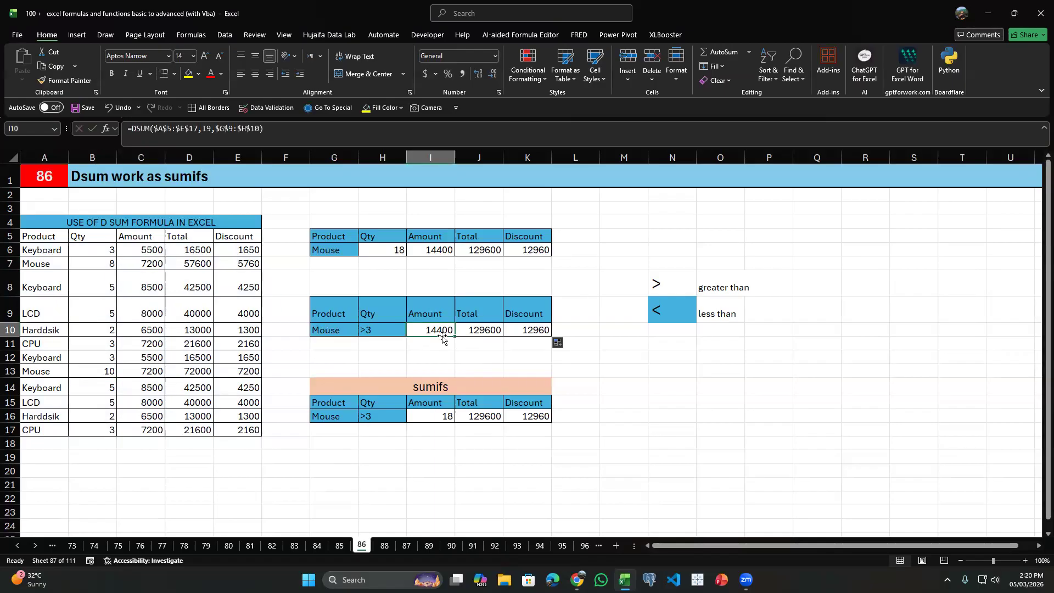
click(198, 263)
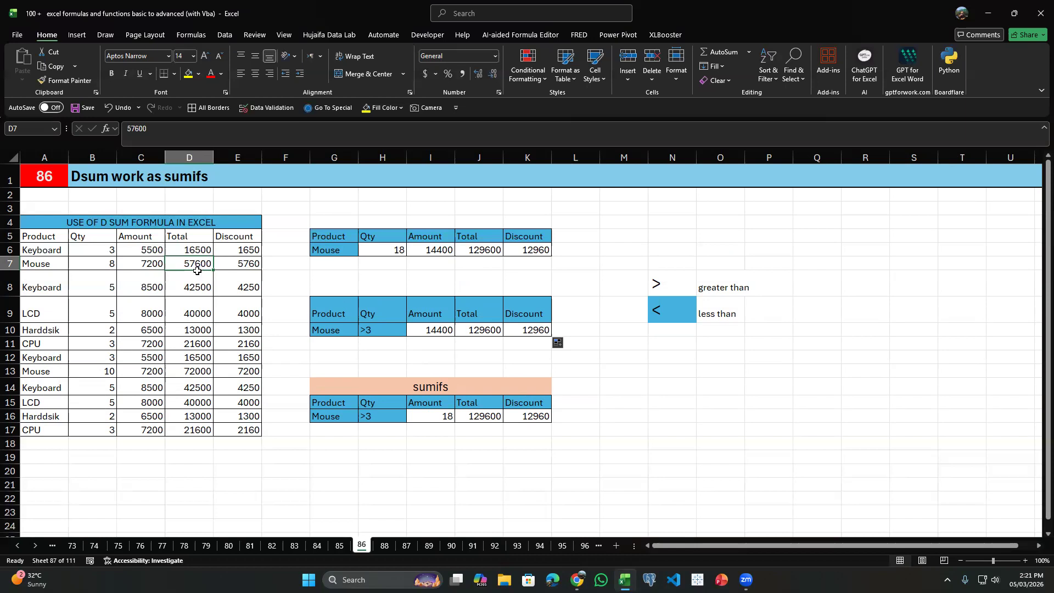
ctrl+click(199, 373)
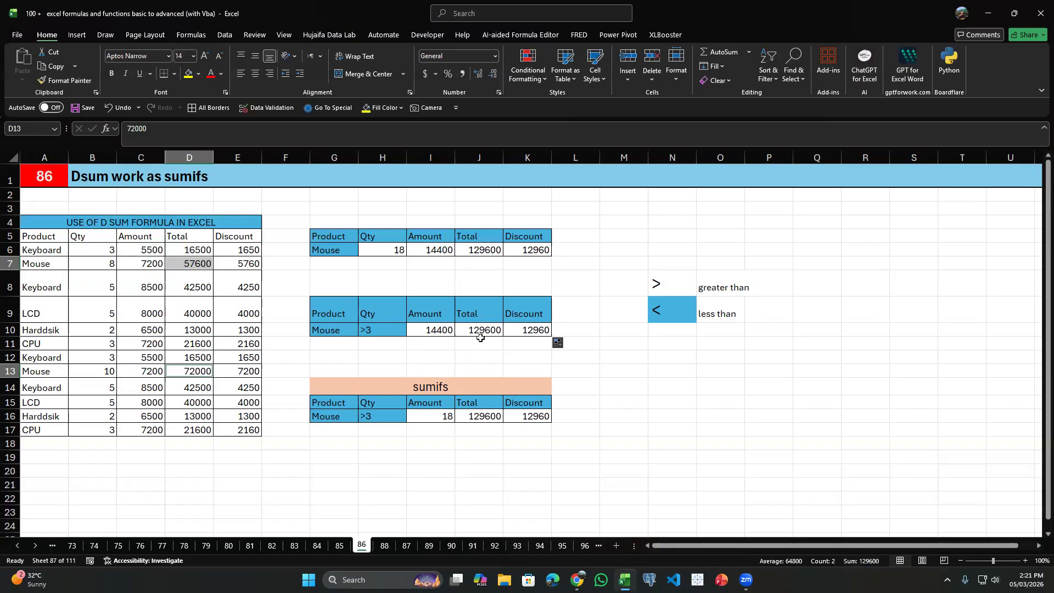
Start a new SUMIFS formula in I16 with the Amount values C6:C17 as its sum range.
click(533, 332)
click(439, 412)
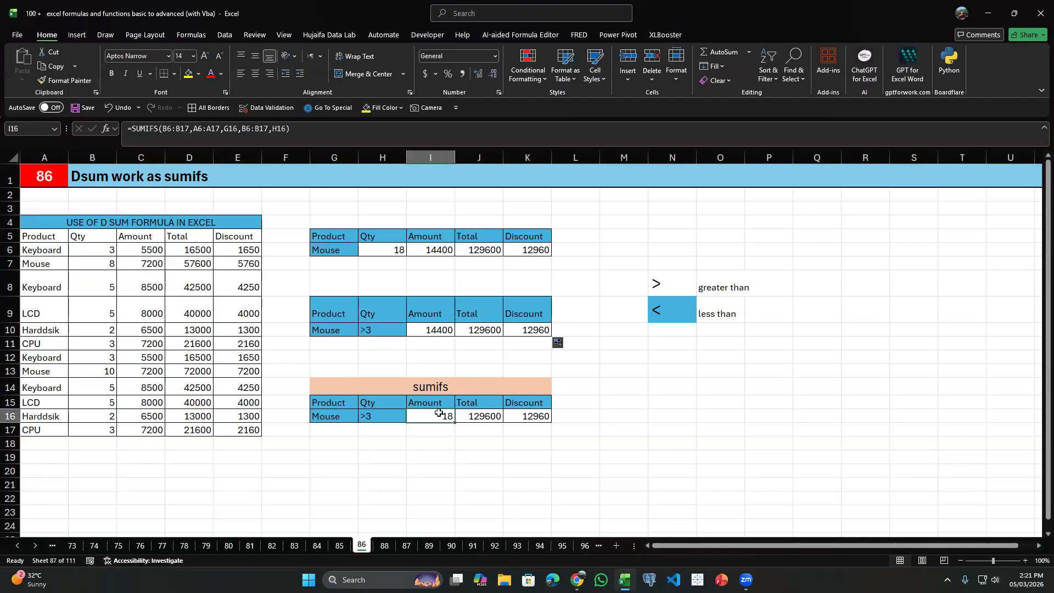
text(=)
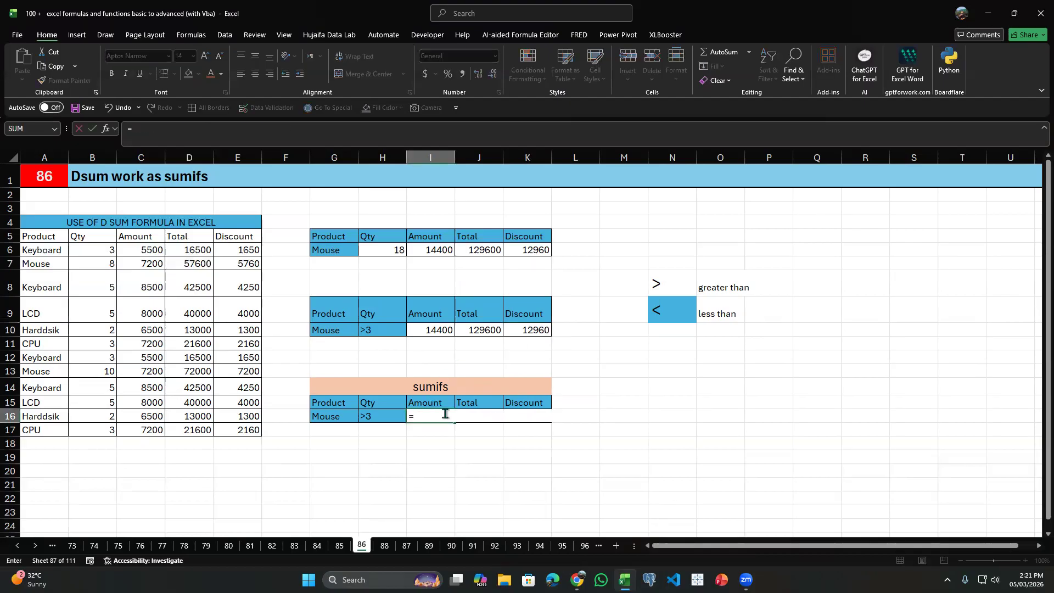
text(sumifss()
key(BackSpace)
key(BackSpace)
text(()
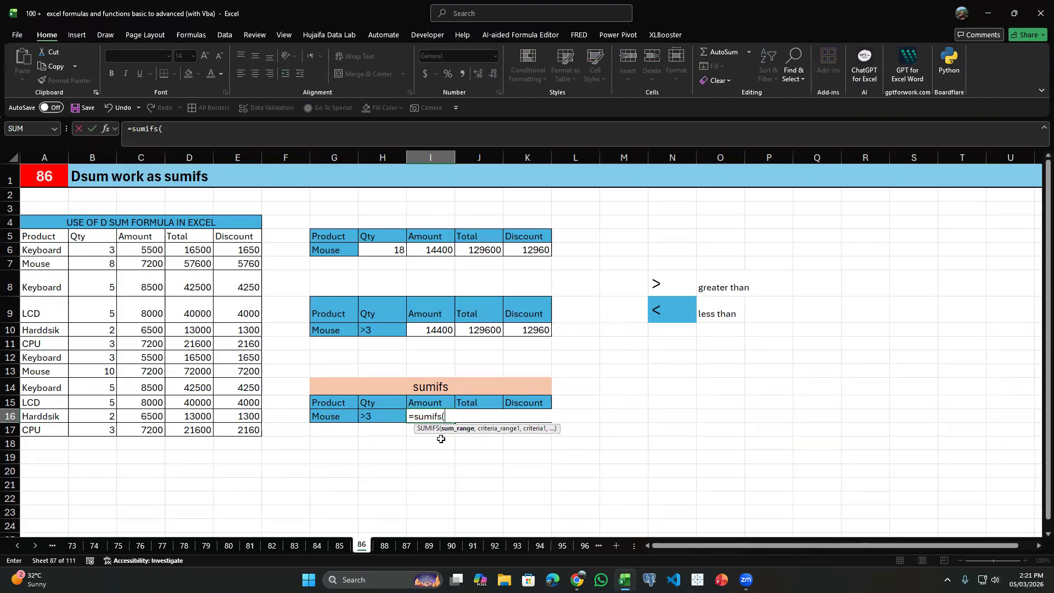
drag(136, 250, 172, 430)
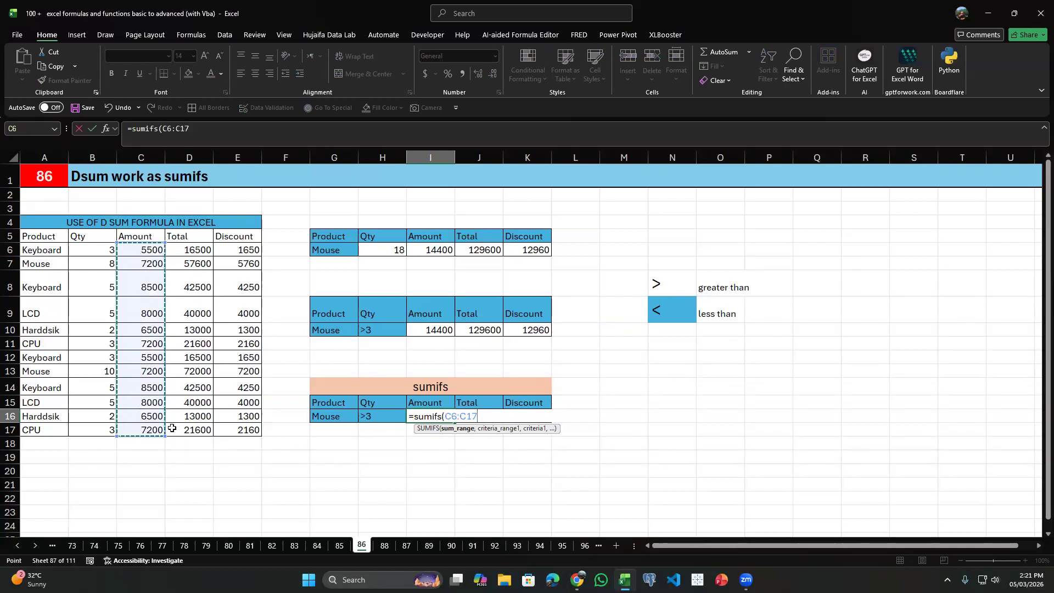
text(,)
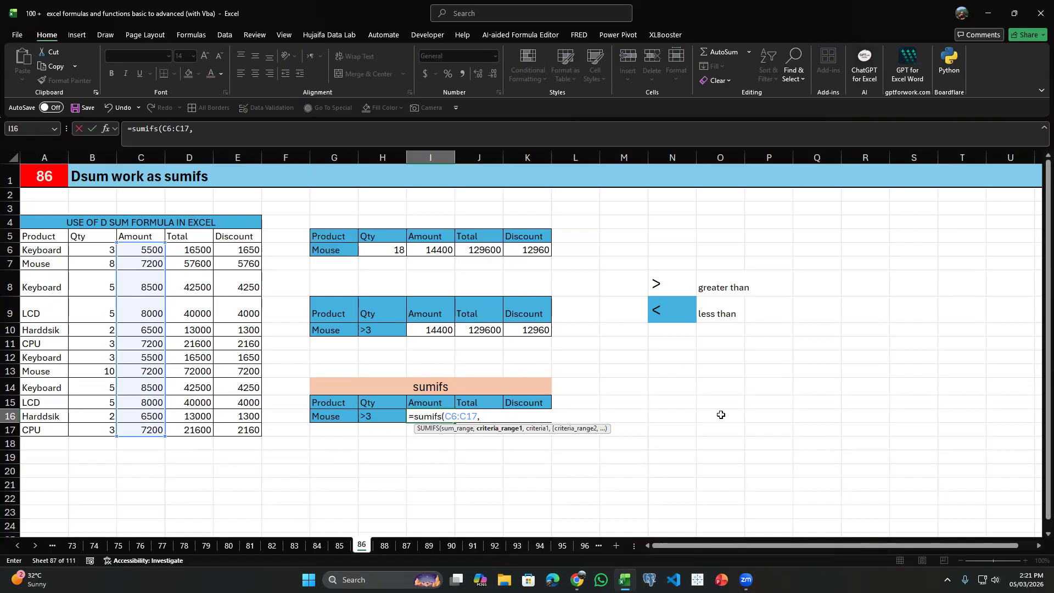
Complete the SUMIFS in I16 by matching products A6:A17 to G16 and quantities B6:B17 to H16.
click(39, 250)
drag(39, 251, 44, 431)
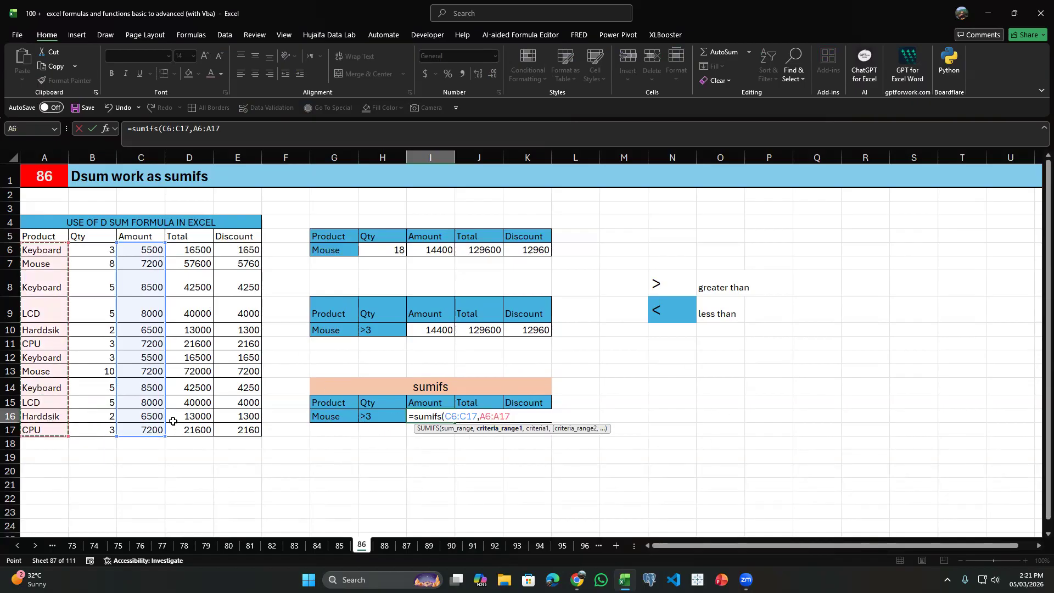
text(,)
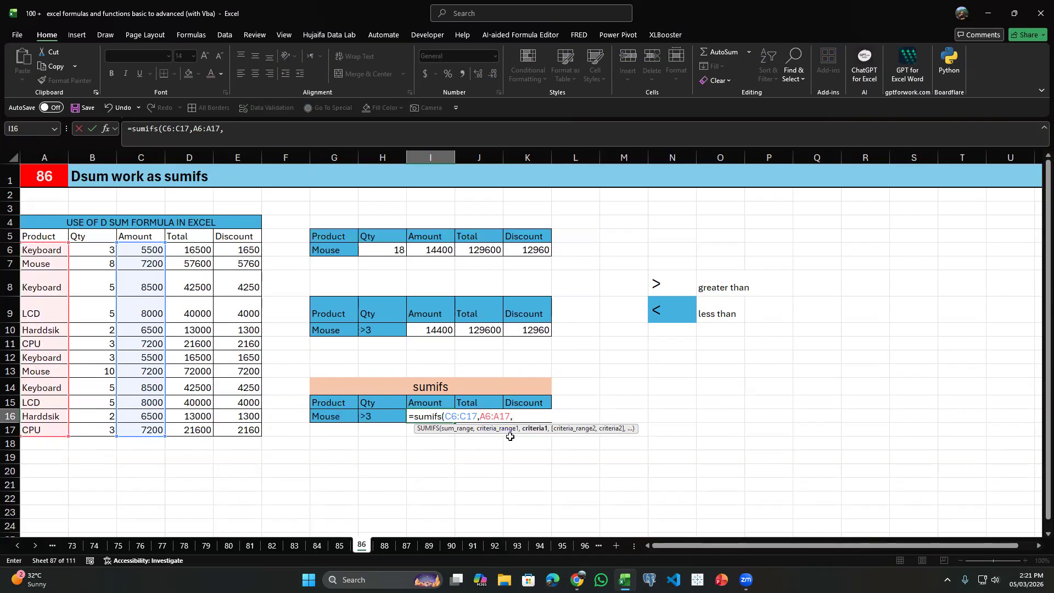
click(348, 416)
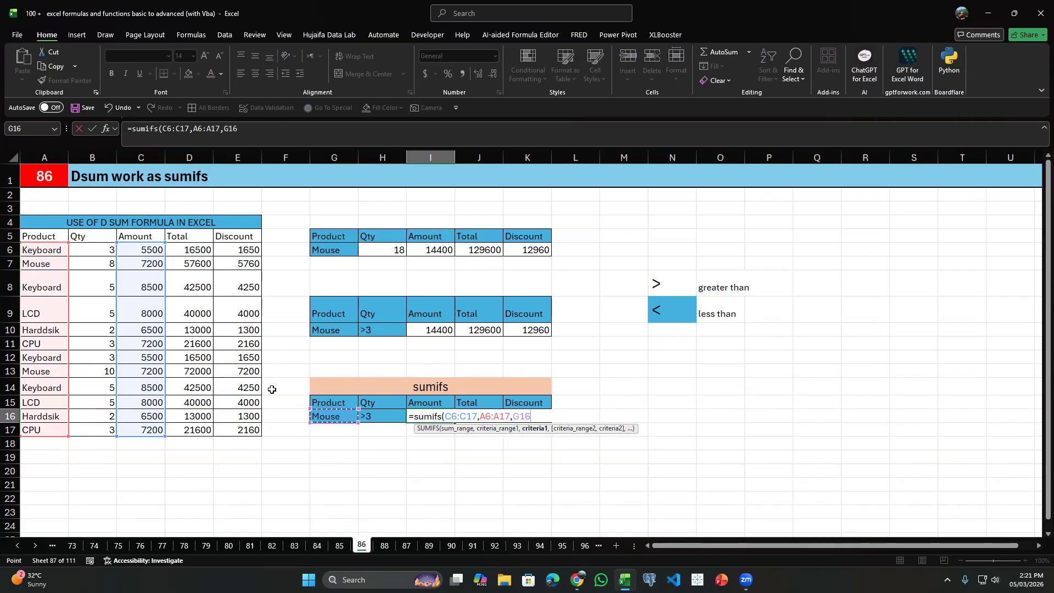
text(,)
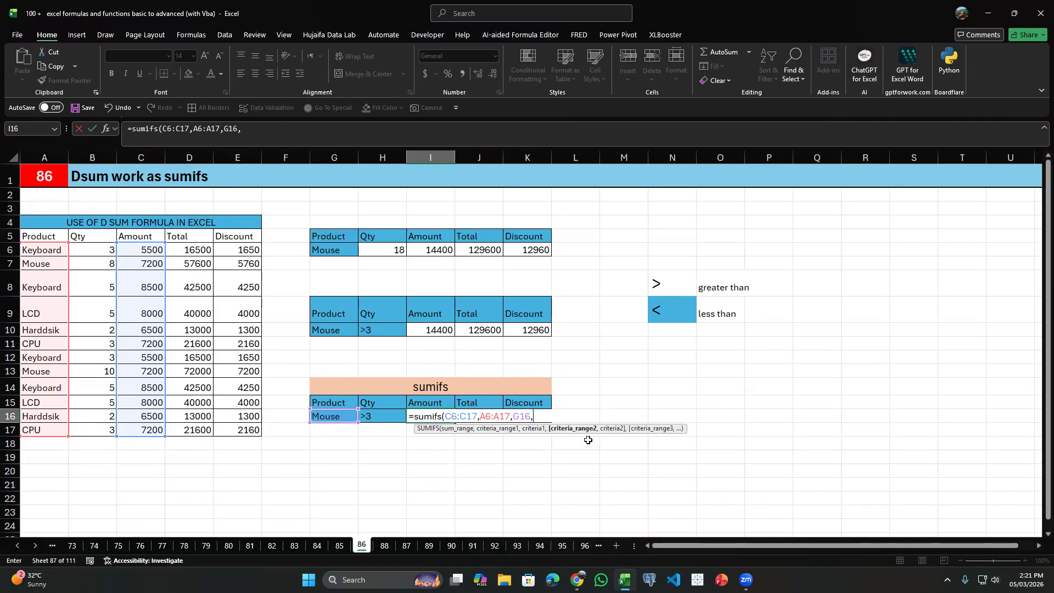
drag(90, 248, 101, 431)
text(,)
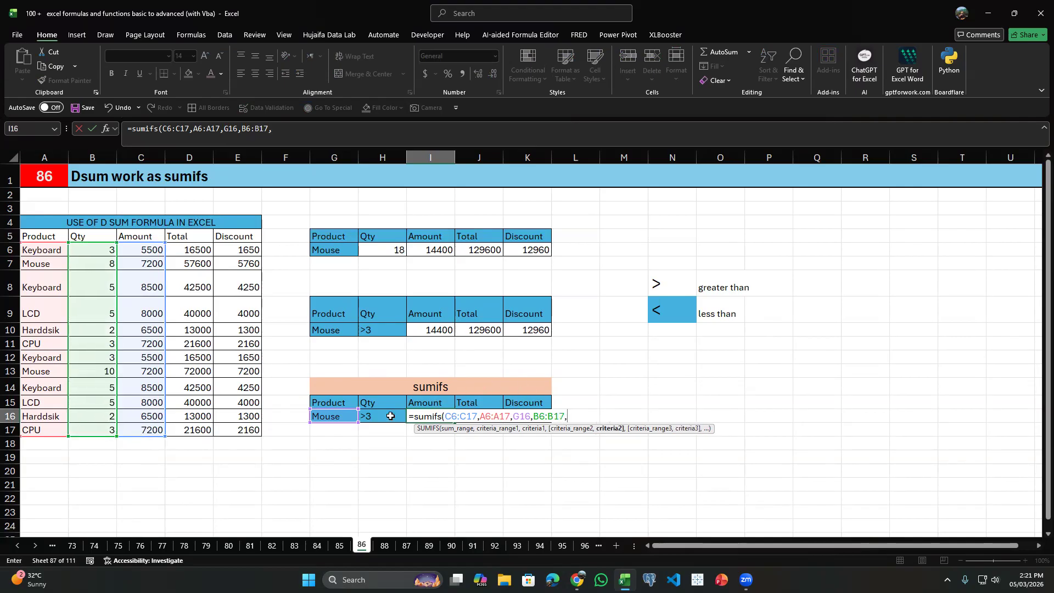
click(369, 415)
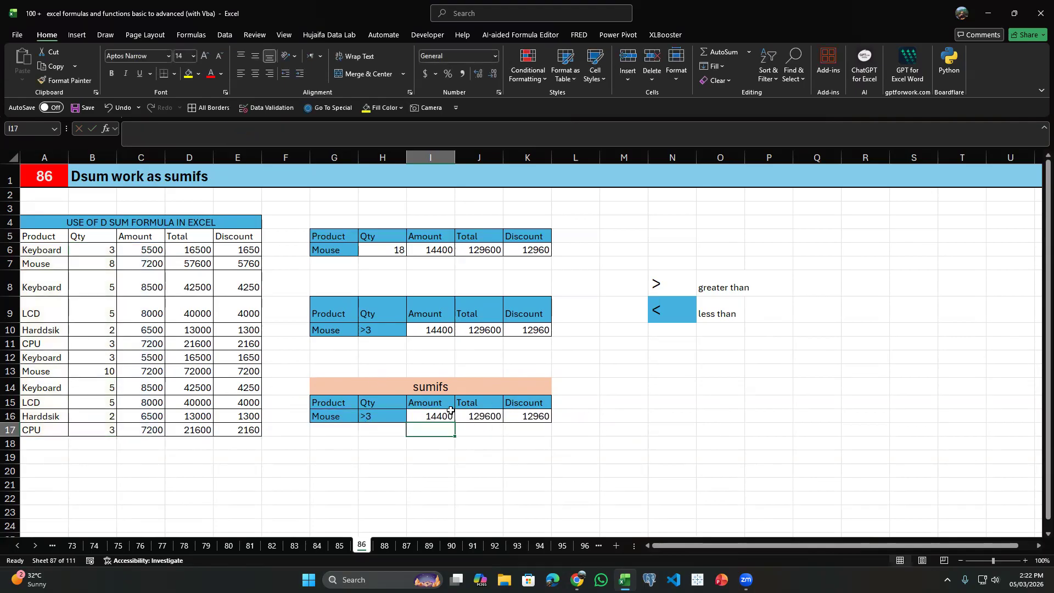
Compare the DSUM in I10 with the SUMIFS in I16, and fill the SUMIFS across to K16.
click(433, 331)
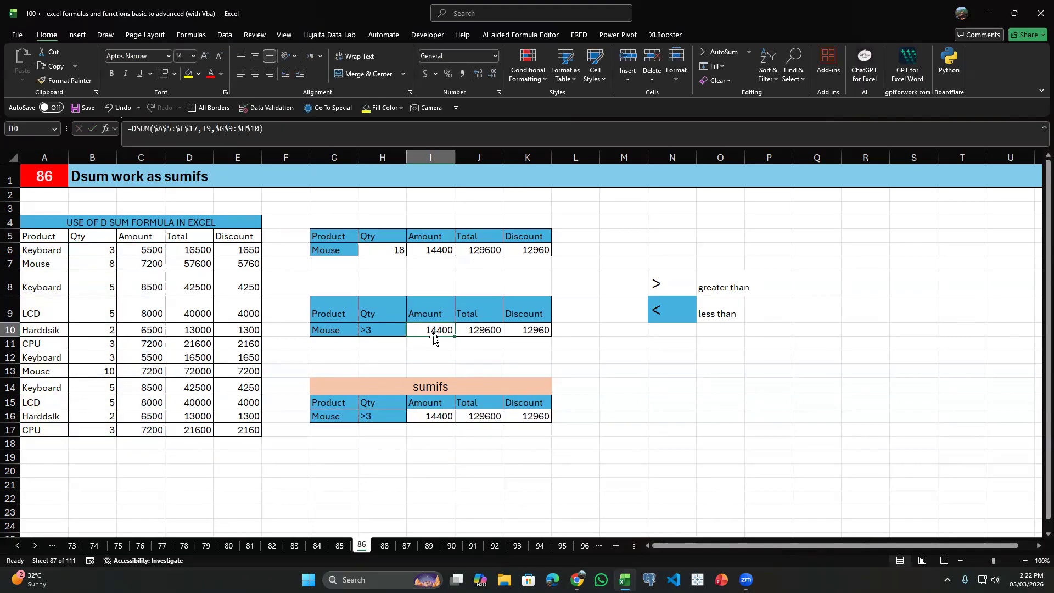
click(432, 426)
click(431, 415)
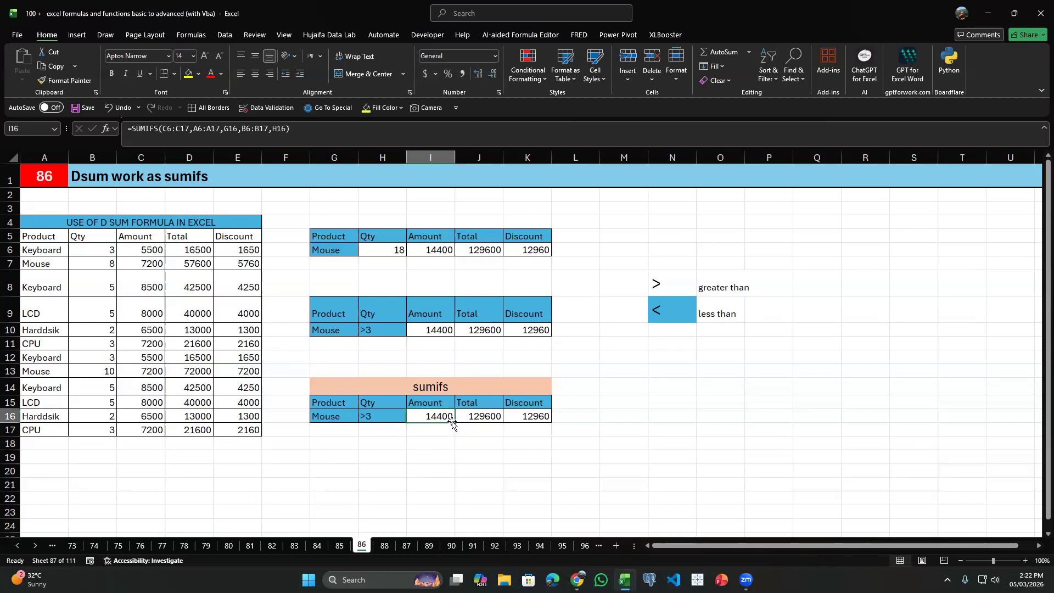
drag(453, 421, 551, 421)
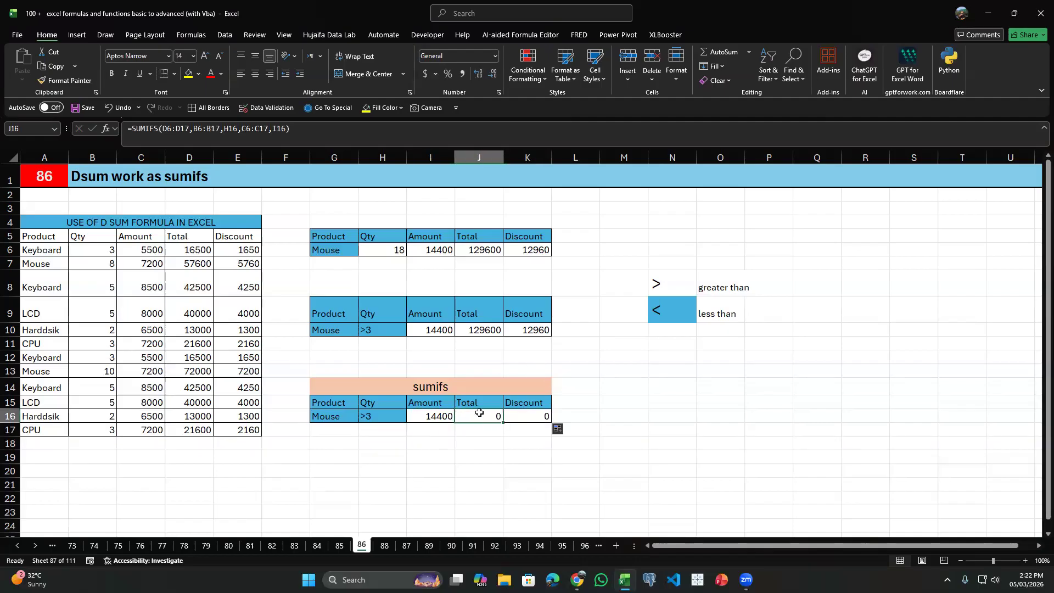
Inspect the range references of the SUMIFS formula in I16 and of its filled copy in J16.
double_click(452, 415)
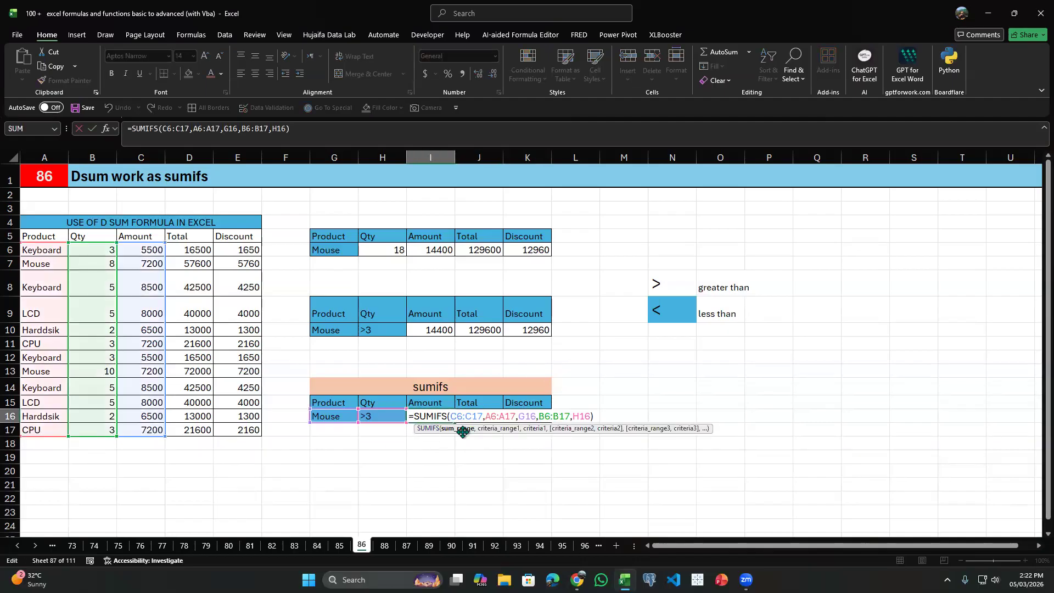
key(Escape)
click(484, 417)
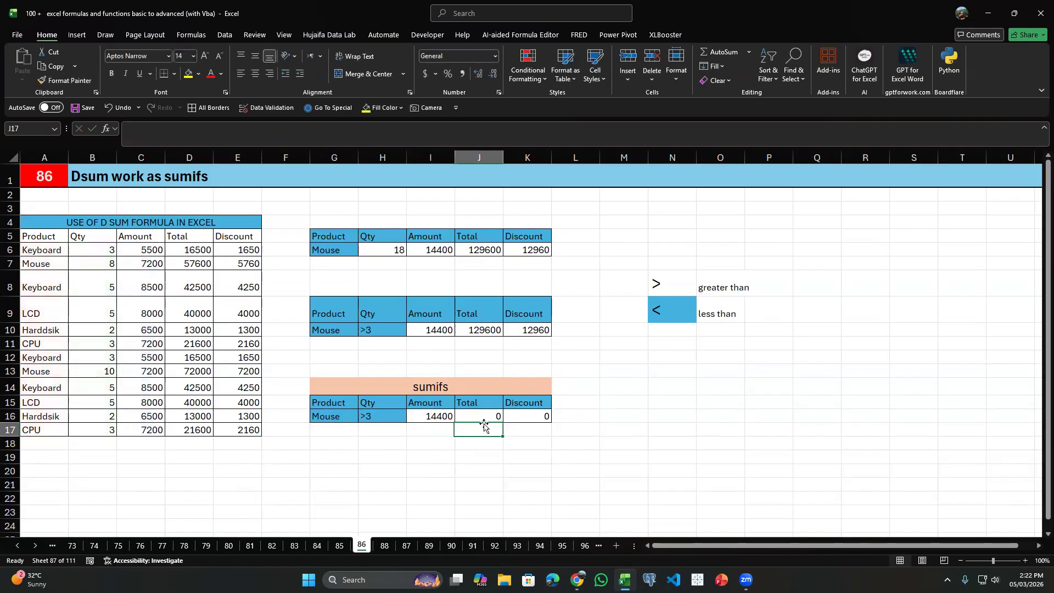
double_click(436, 417)
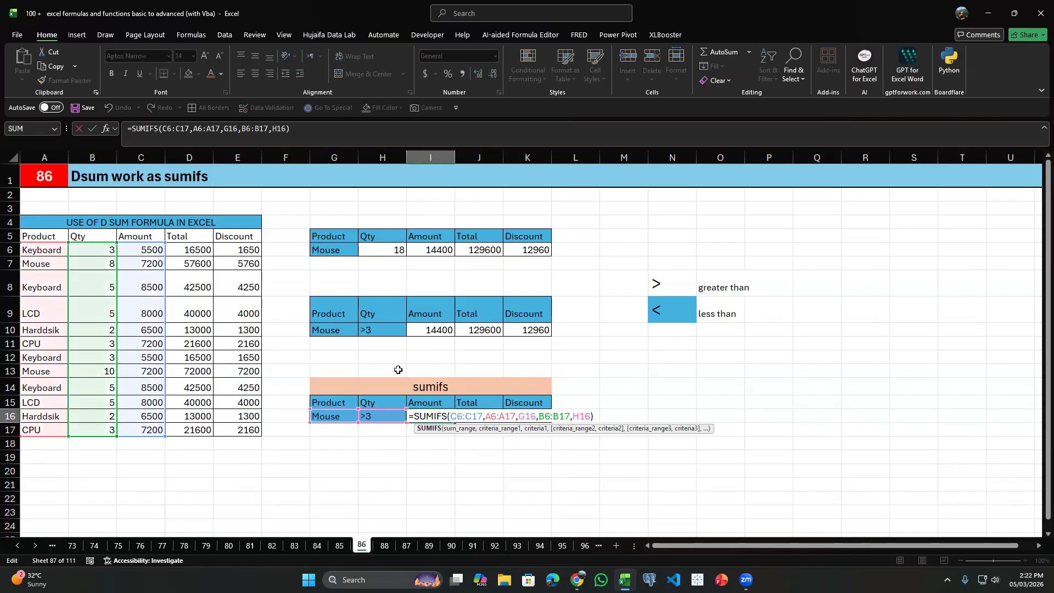
click(478, 370)
click(481, 416)
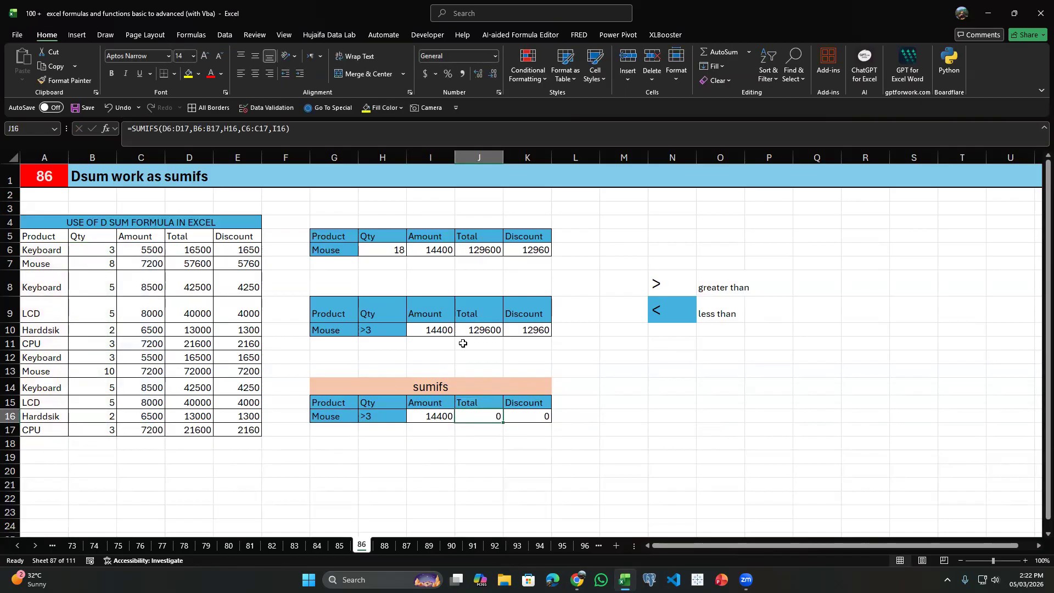
Go to the Daverage sheet 87 and clear the existing Sales results in H5 and H11.
key(ctrl+Page_Down)
key(ctrl+Page_Down)
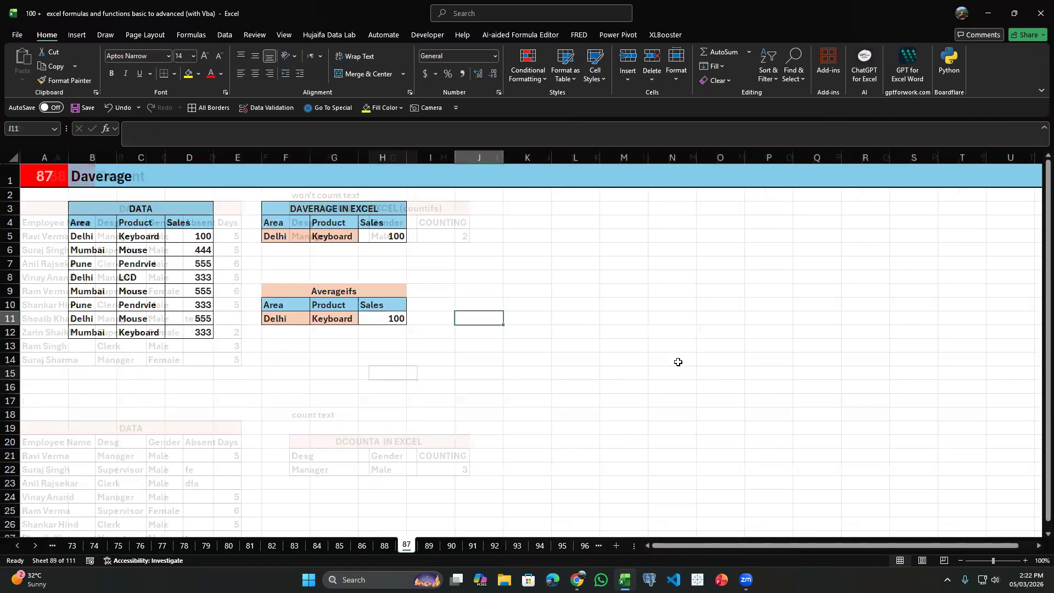
click(394, 236)
key(Delete)
click(399, 317)
key(Delete)
Examine the Delhi and Keyboard criteria in F4:G5 against the Area and Product entries of the data table.
drag(283, 226, 323, 249)
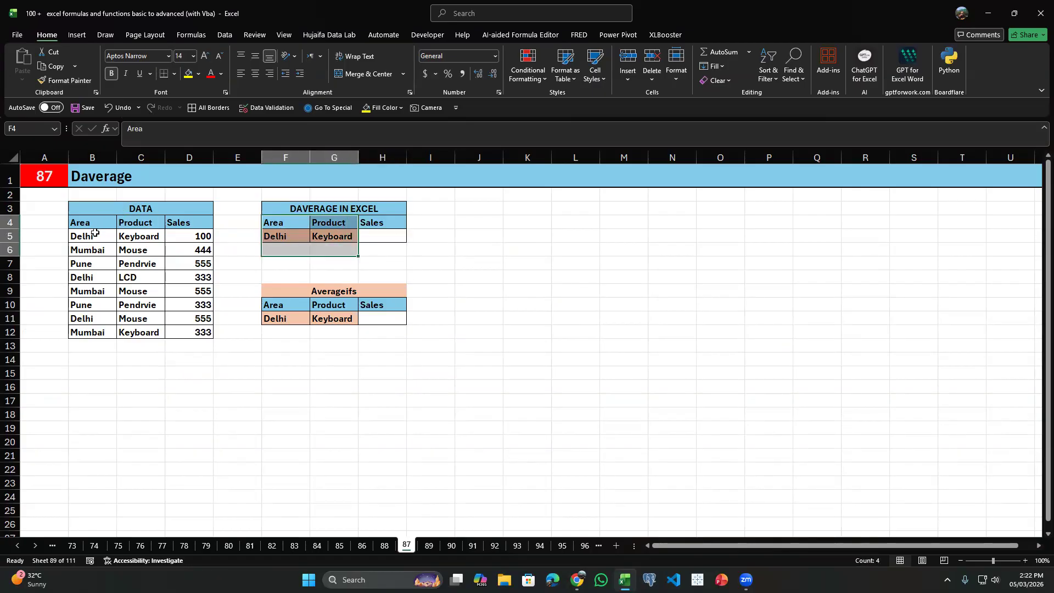
click(140, 233)
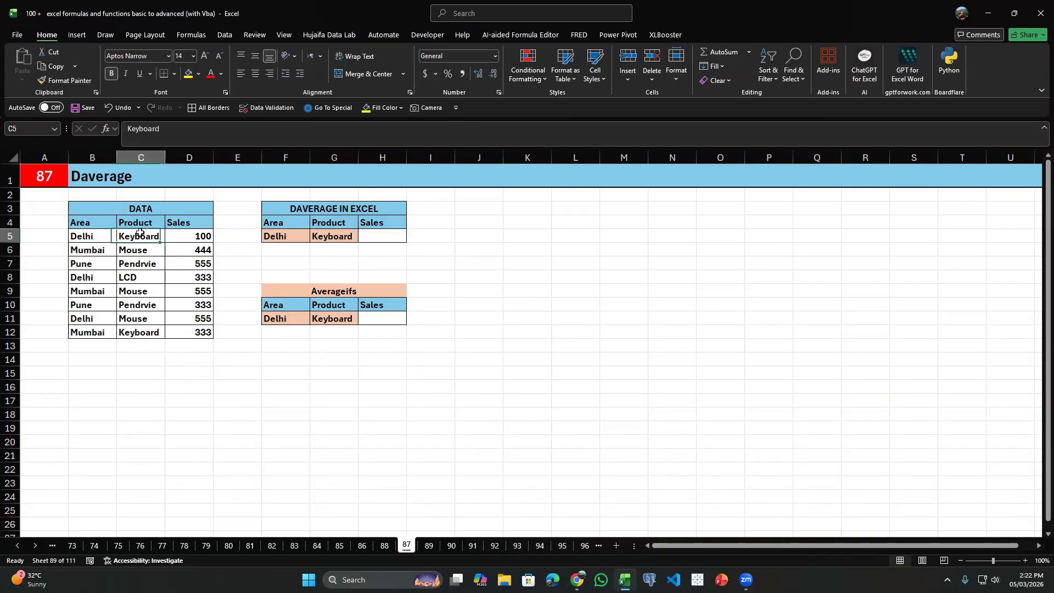
click(99, 316)
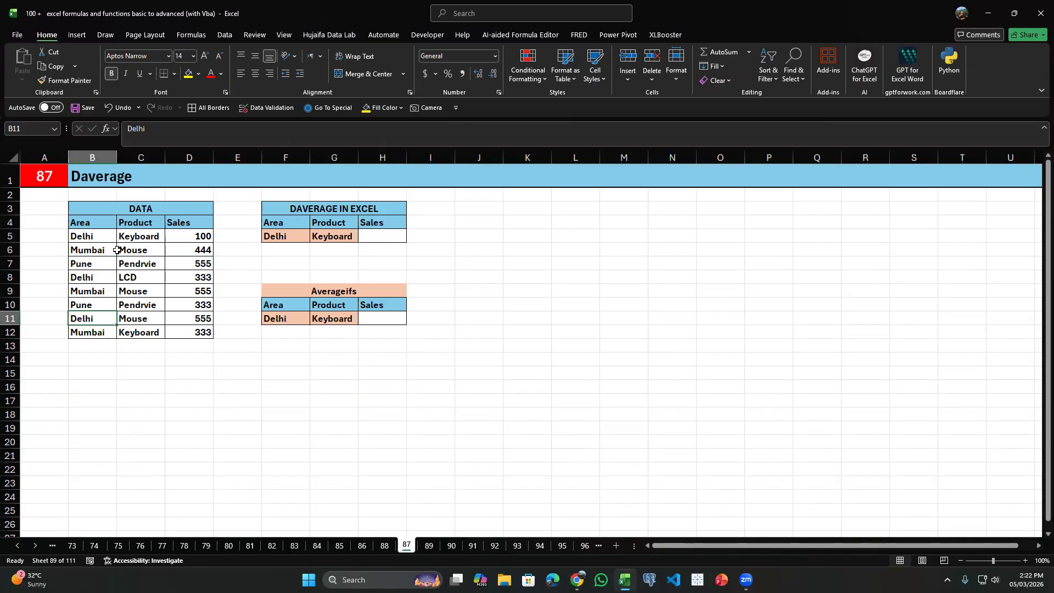
click(122, 278)
click(107, 315)
click(112, 332)
click(125, 320)
click(141, 333)
Copy the DAVERAGE IN EXCEL block F3:H5 and paste it at J3.
drag(284, 222, 340, 236)
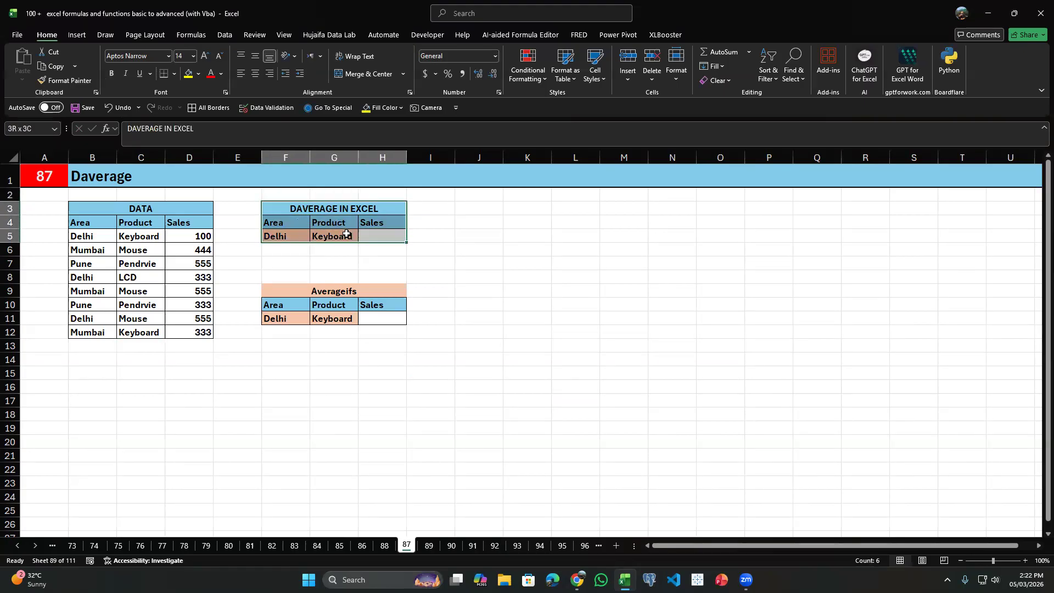
key(ctrl+c)
click(477, 210)
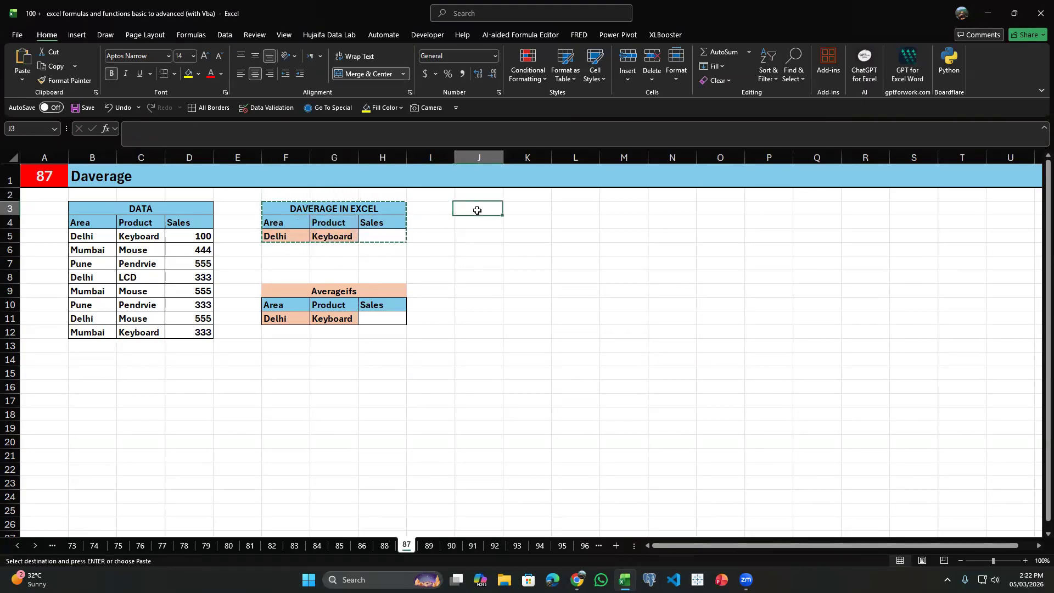
key(ctrl+v)
Delete the Product cells K4:K5 from the copied block, shifting the remaining cells left.
drag(524, 223, 524, 236)
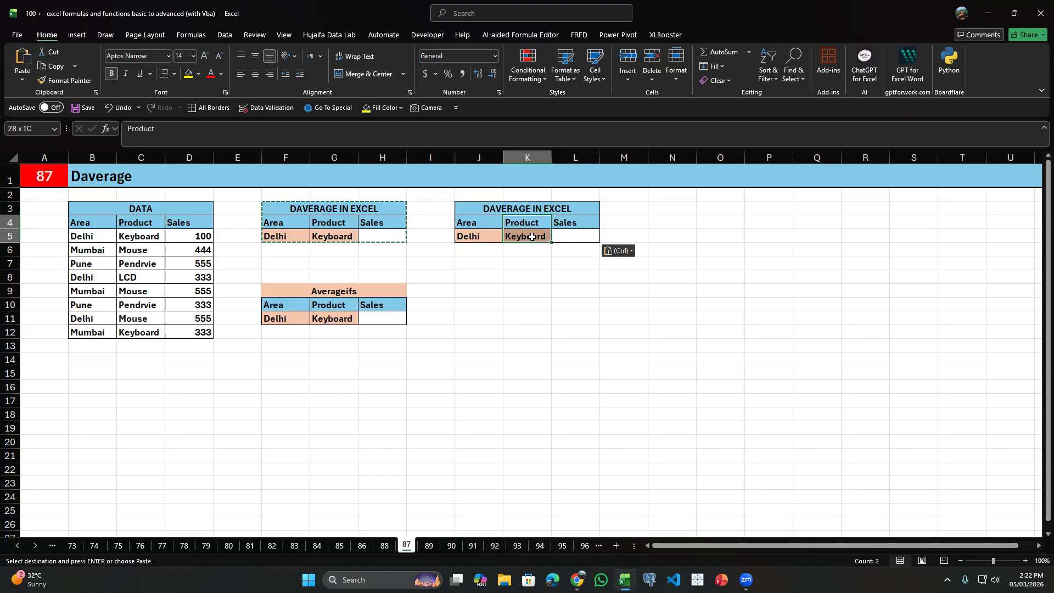
right_click(537, 233)
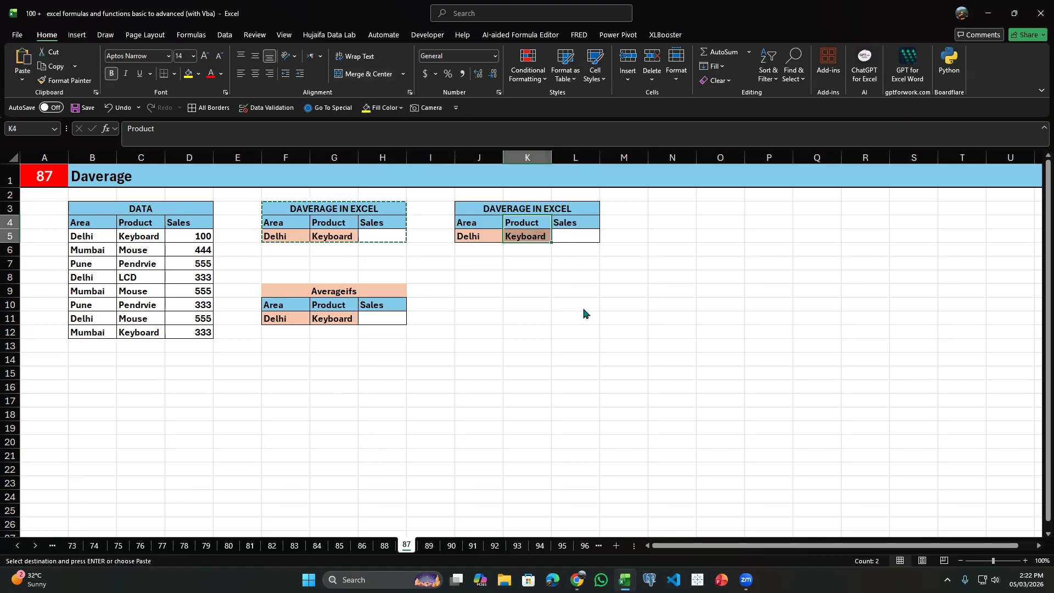
click(585, 329)
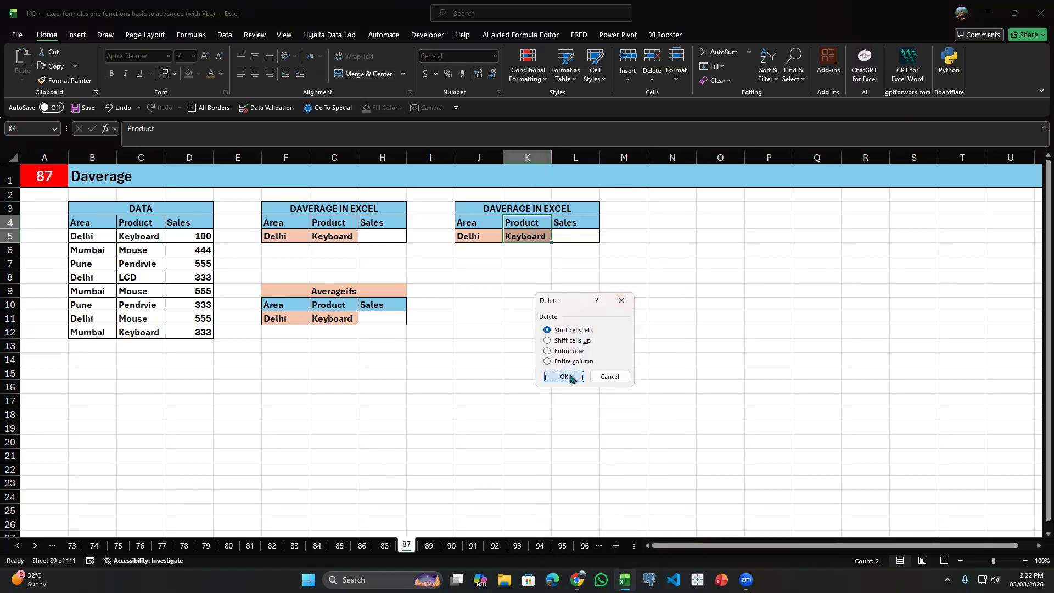
click(565, 374)
Unmerge the copied block's title, merge and center it across J3:K3 only, and delete the leftover cell L3.
click(536, 209)
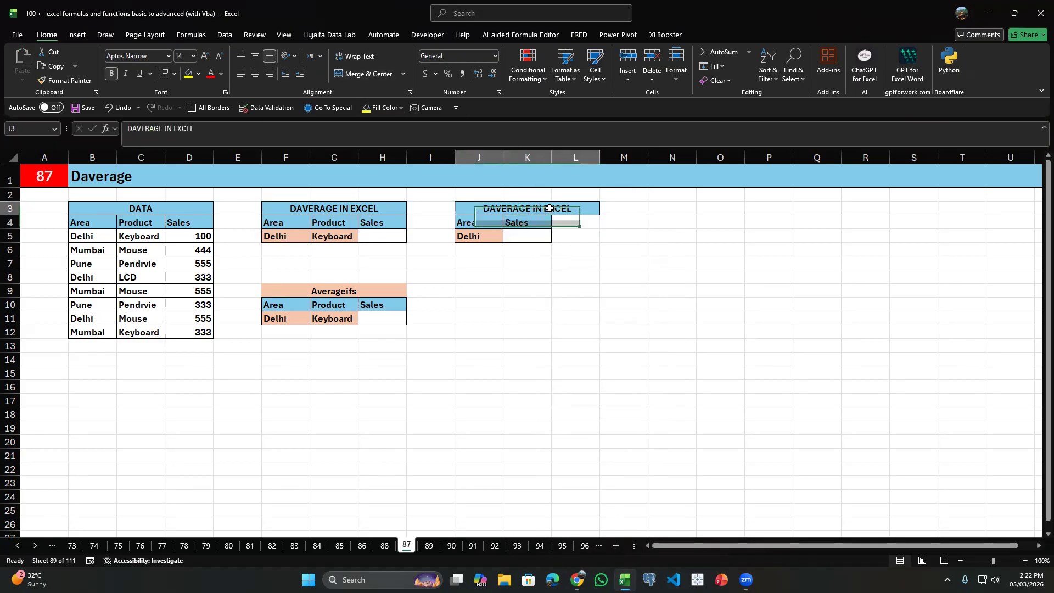
click(375, 76)
drag(494, 208, 543, 209)
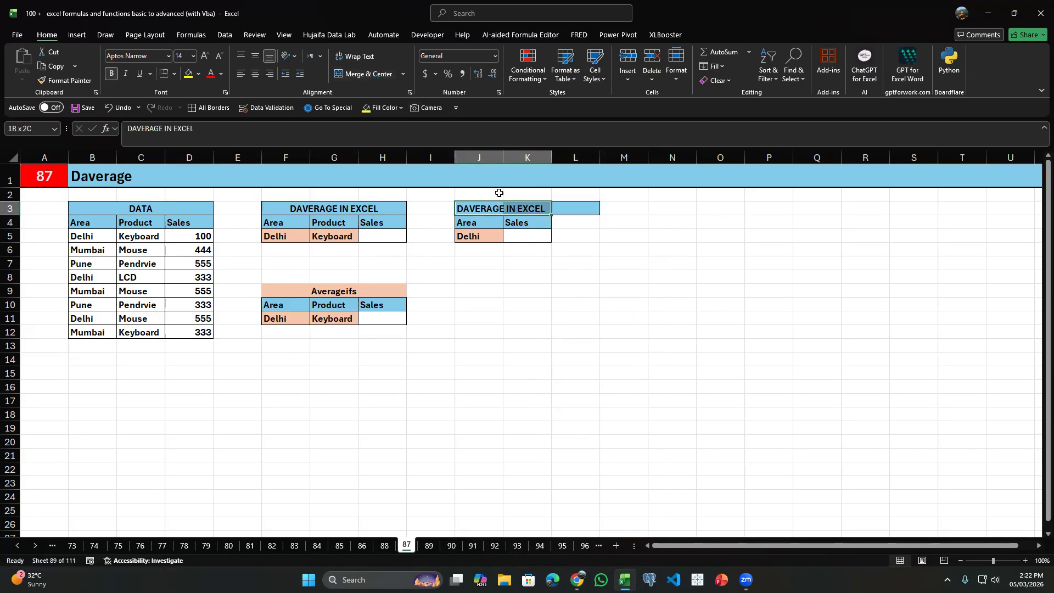
click(364, 73)
click(583, 209)
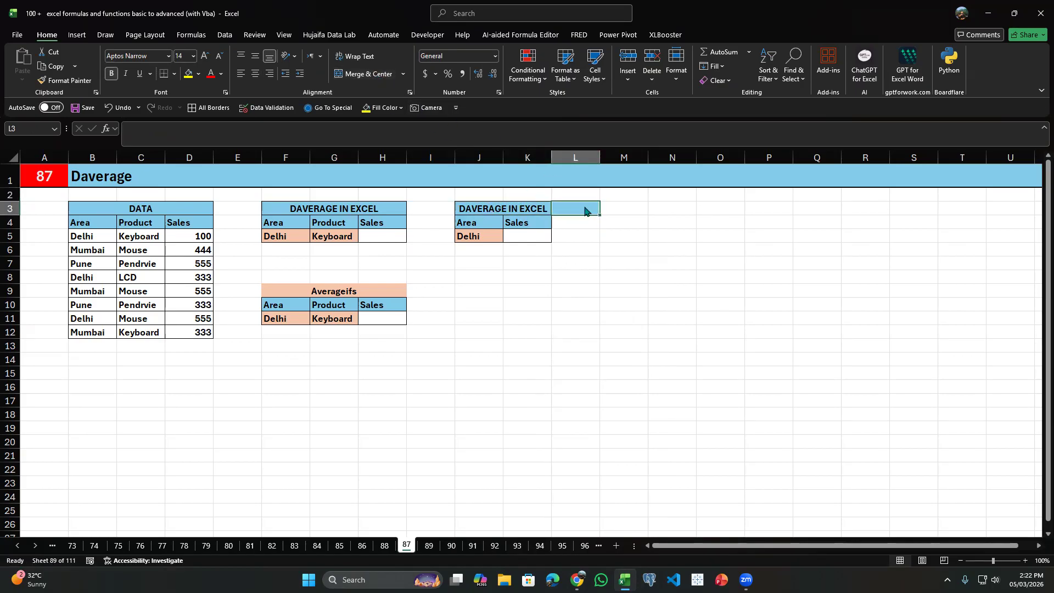
right_click(584, 211)
click(604, 331)
click(602, 381)
Examine the Area column and the Sales values of the Delhi rows in D5, D8 and D11 for the average in K5.
click(531, 235)
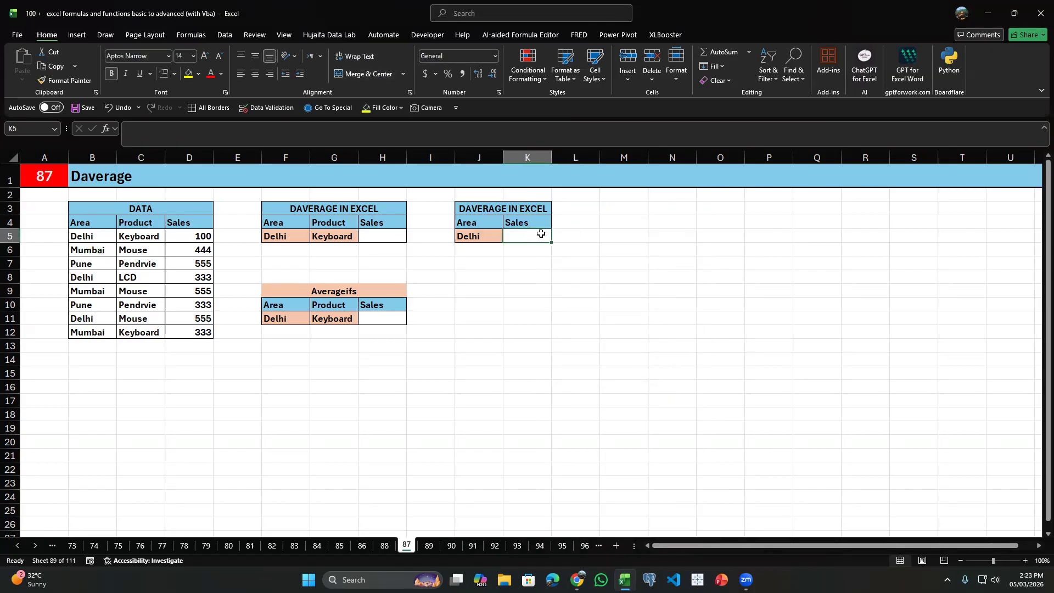
click(88, 236)
drag(104, 242, 107, 336)
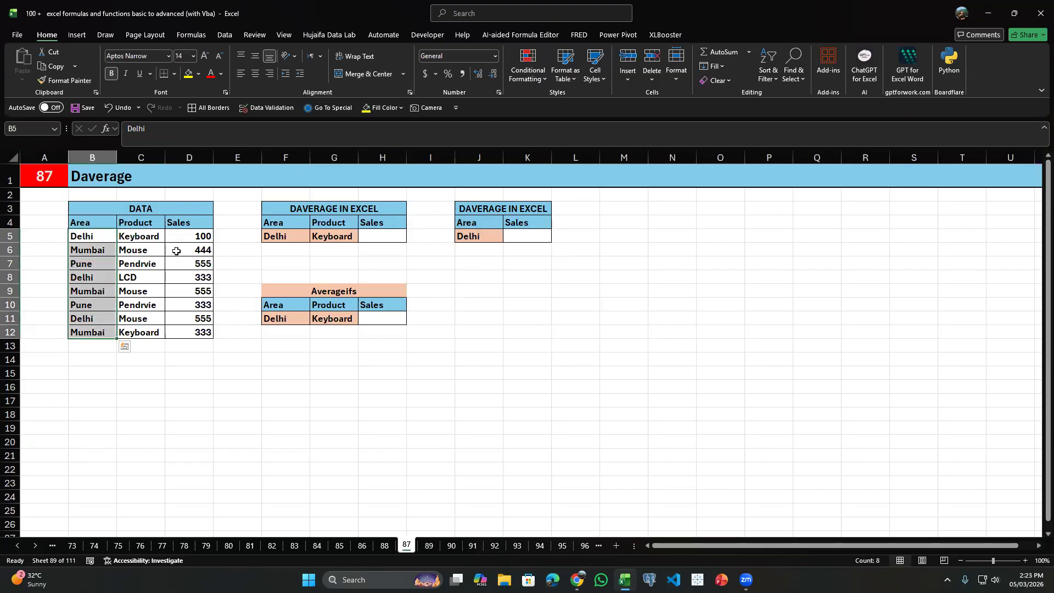
click(192, 236)
drag(192, 236, 189, 318)
click(202, 237)
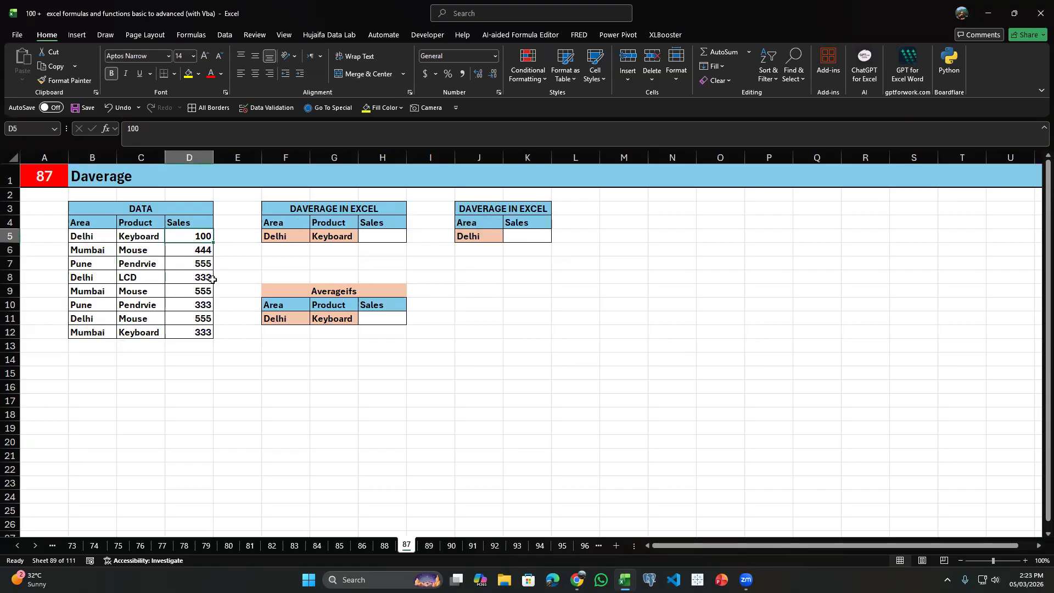
ctrl+click(195, 319)
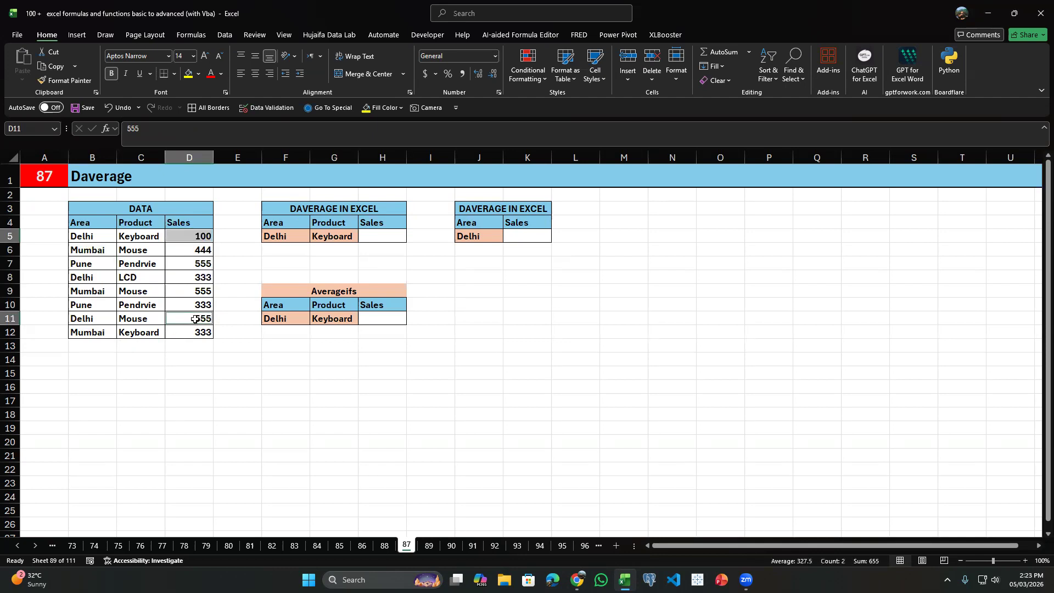
ctrl+click(194, 278)
click(518, 239)
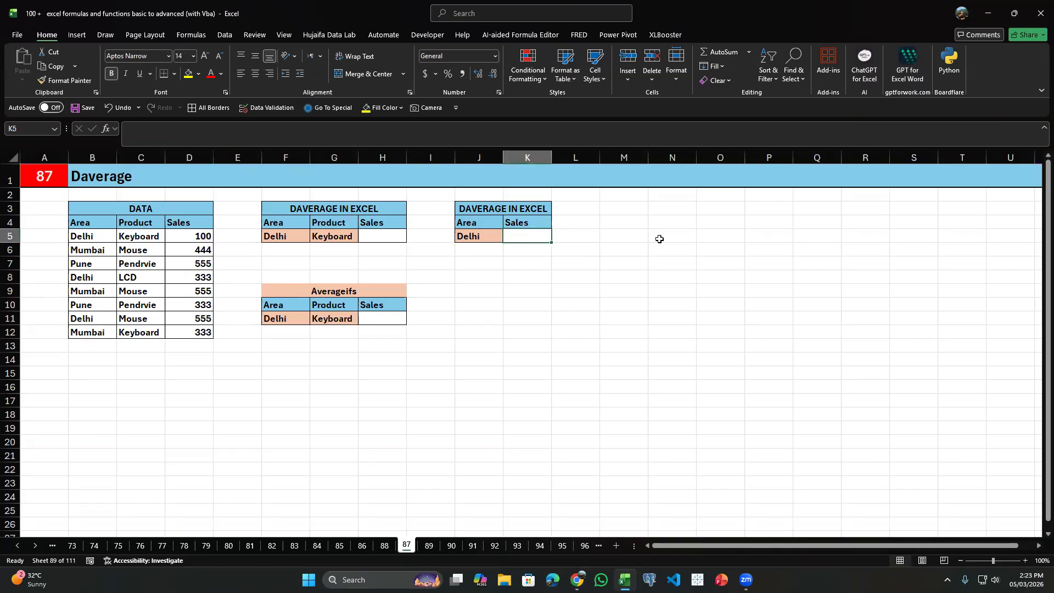
Start an AVERAGEIF formula in K5 with the Area values B5:B12 as the range.
text(=averag3)
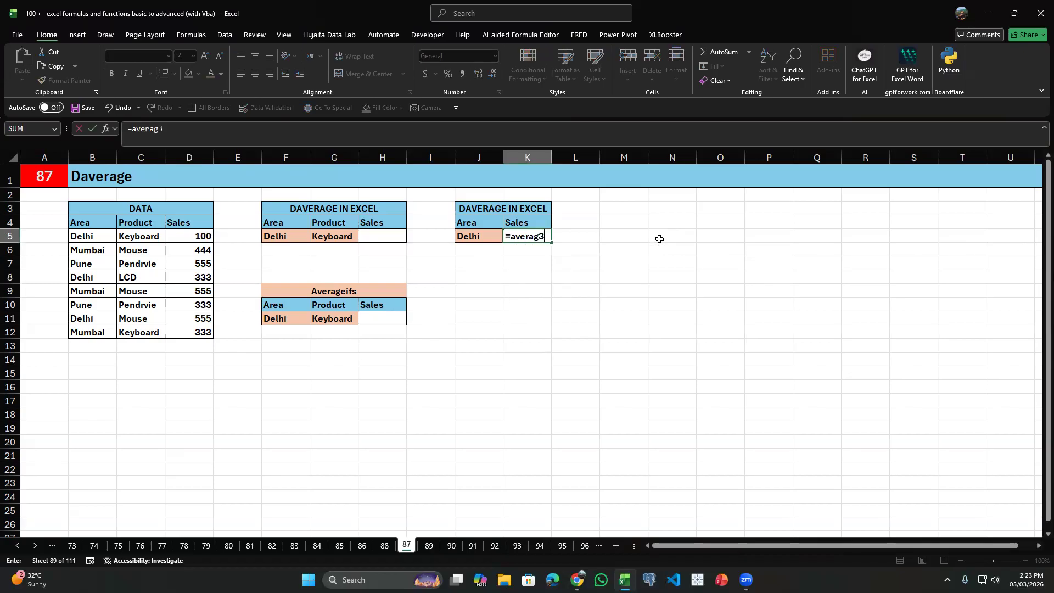
key(BackSpace)
text(eif)
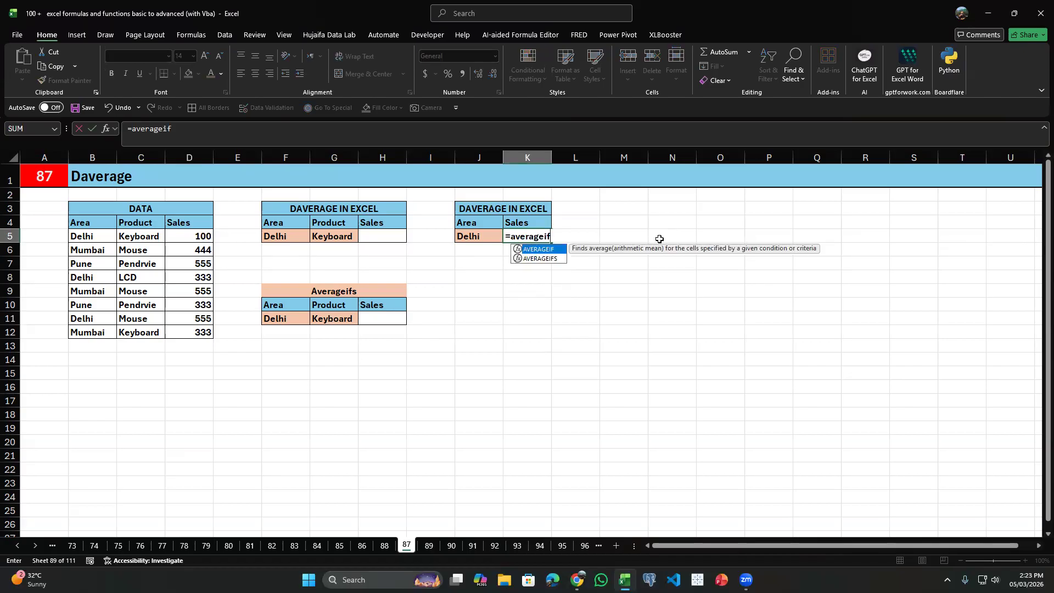
text(s)
key(BackSpace)
key(Tab)
key(Left)
key(Left)
key(Left)
key(Left)
key(Left)
key(Left)
key(Left)
key(Left)
key(Left)
key(ctrl+shift+Down)
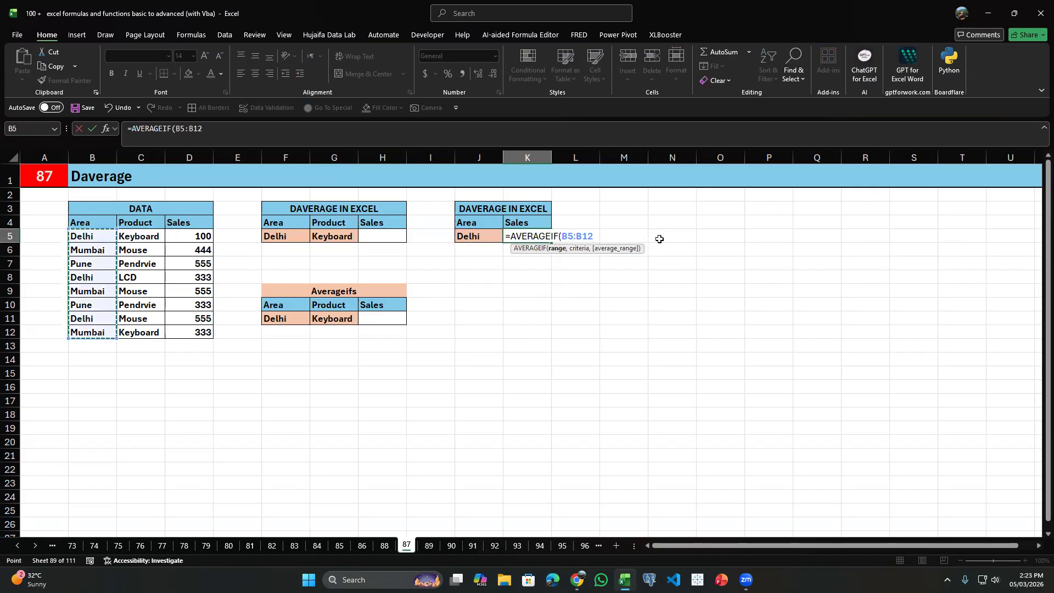
Complete the AVERAGEIF formula with J5 as the criterion and D5:D12 as the average range.
text(,)
key(Left)
text(,)
key(Left)
key(Left)
key(Left)
key(Left)
key(Left)
key(Left)
key(Left)
key(ctrl+shift+Down)
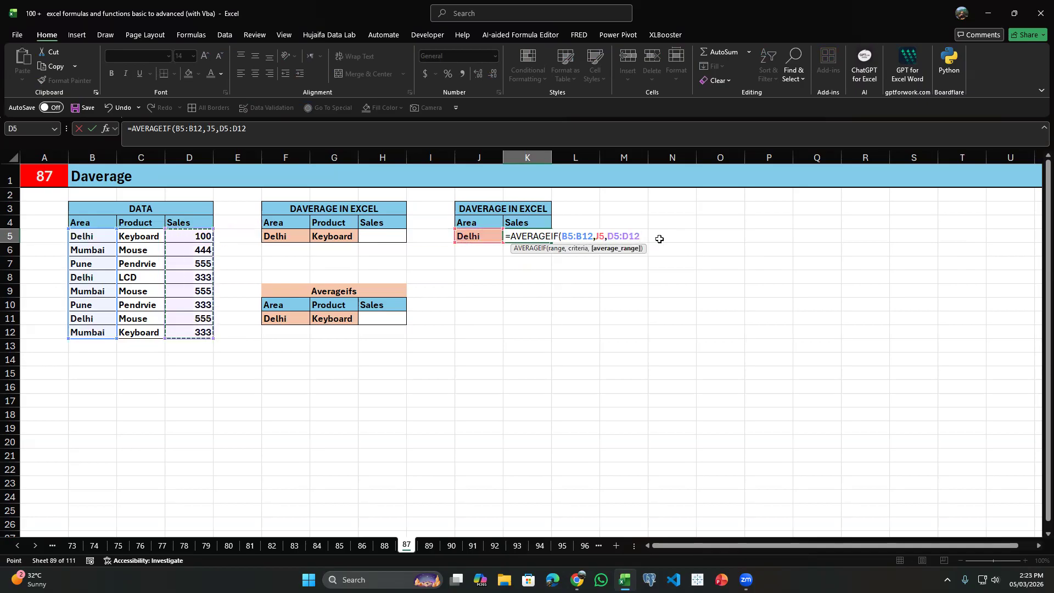
key(Return)
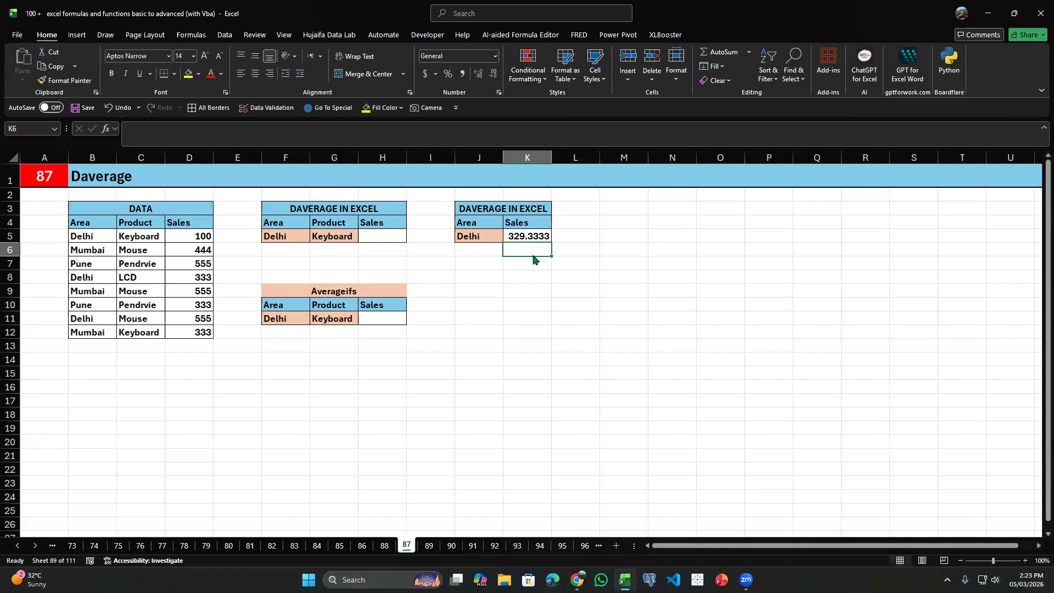
Start a DAVERAGE formula in K6 with the whole data table including headers, B4:D12, as the database.
text(=dav)
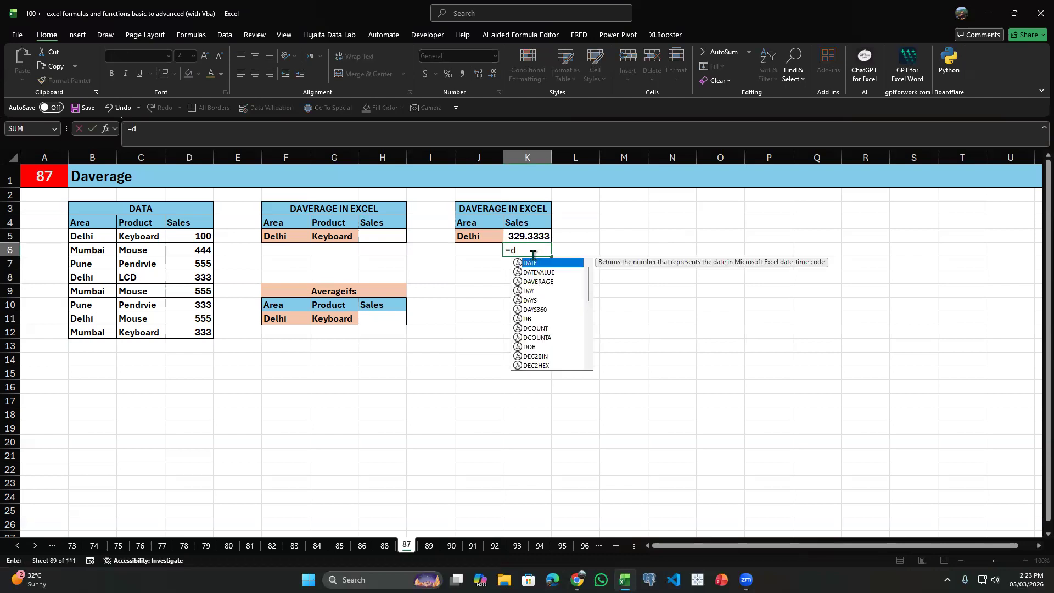
key(Tab)
key(Left)
key(Left)
key(Left)
key(Left)
key(Left)
key(Left)
key(Left)
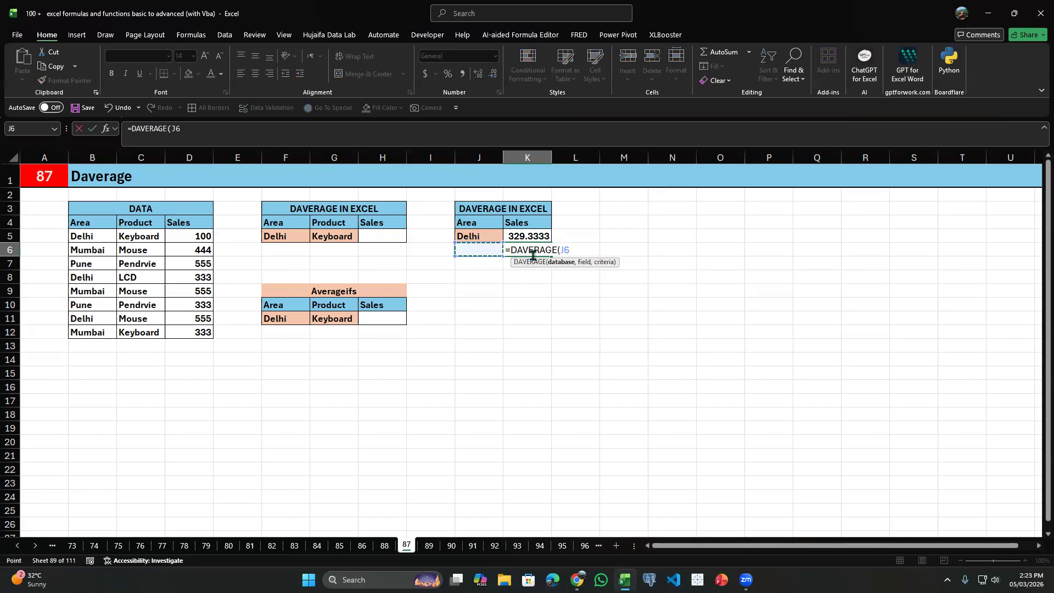
key(Up)
key(Left)
key(Left)
key(Up)
key(shift+Right)
key(shift+Right)
key(ctrl+shift+Down)
Complete the DAVERAGE formula in K6 with K4 as the field and J4:J5 as the criteria.
text(,)
click(548, 221)
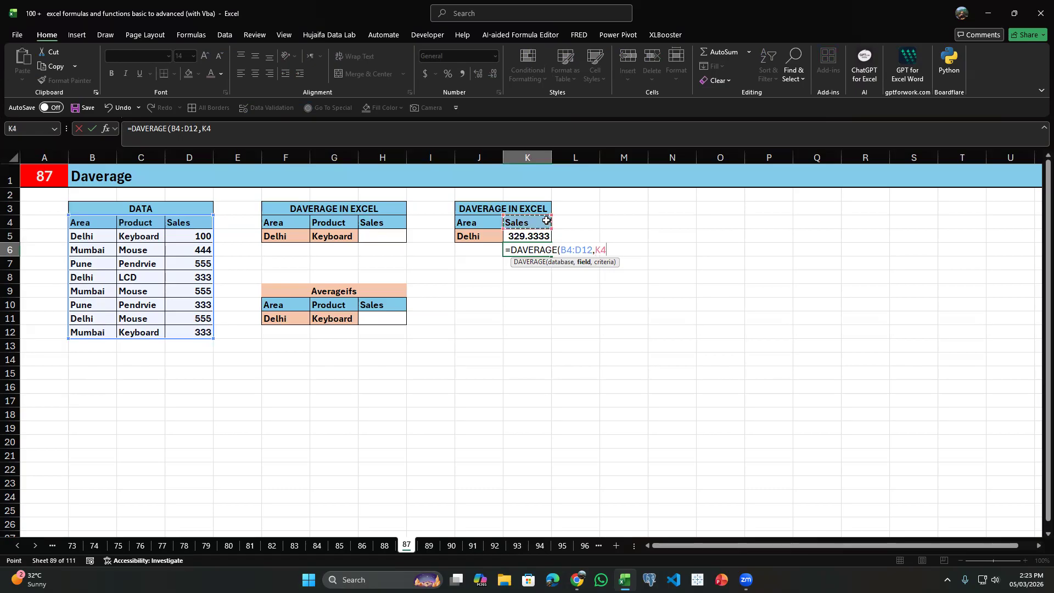
text(,)
drag(466, 227, 479, 240)
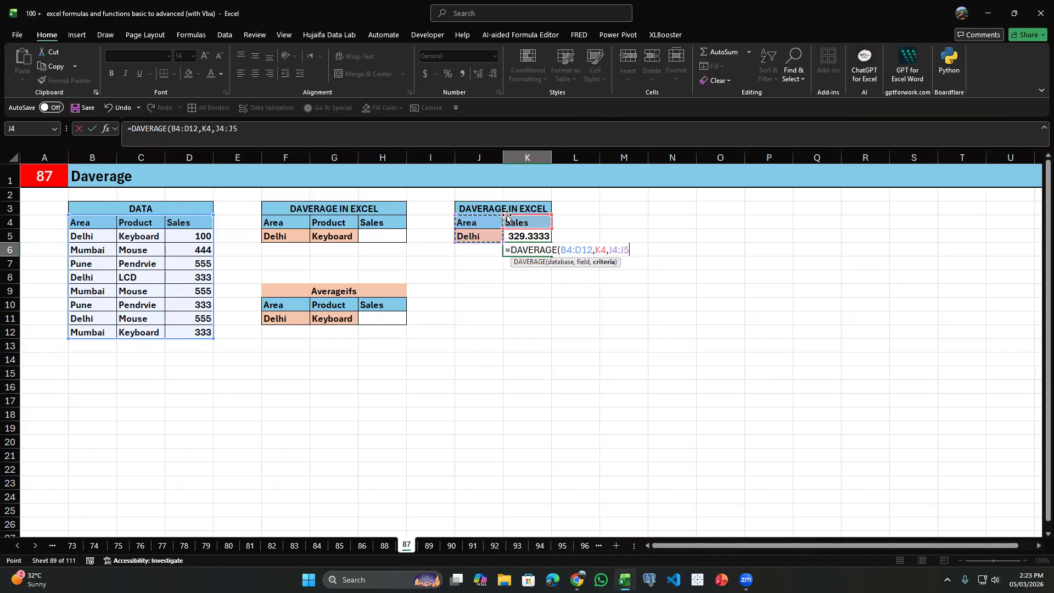
key(Return)
Clear the two averages in K5:K6 and undo the deletion.
drag(534, 237, 539, 251)
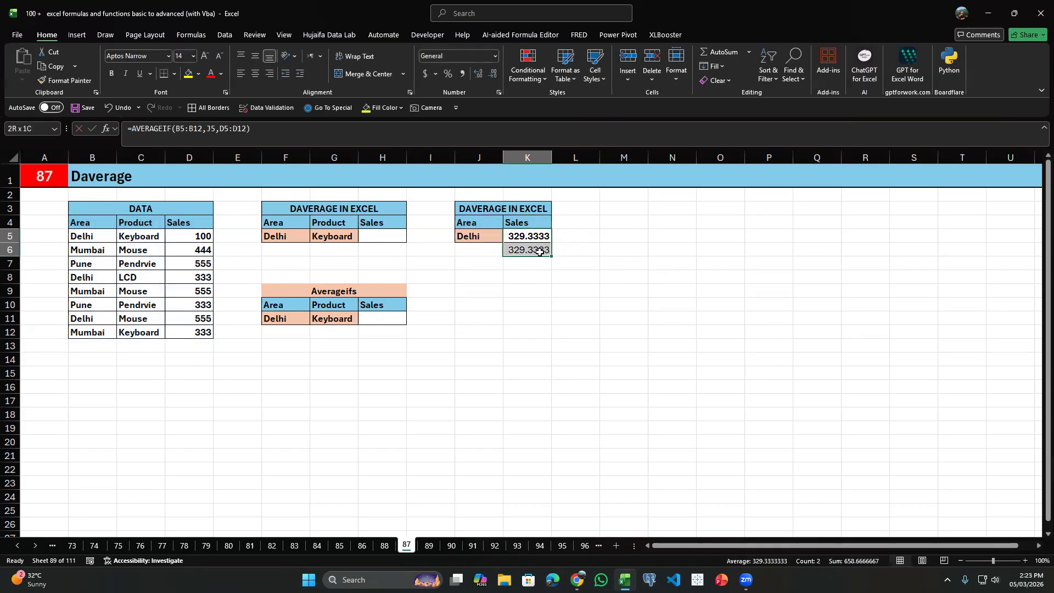
key(Delete)
click(534, 233)
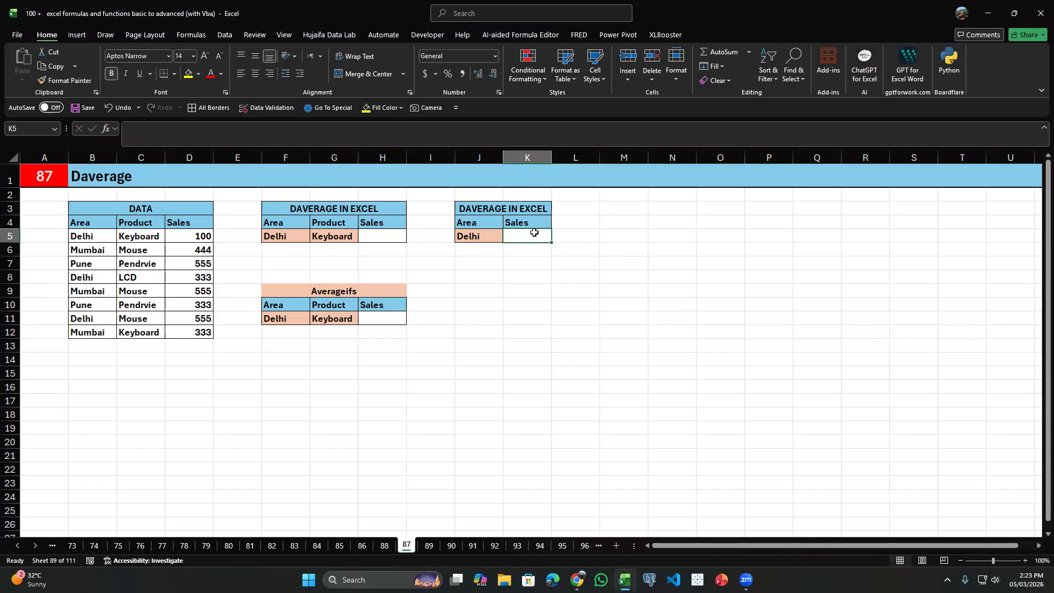
key(ctrl+z)
Start an AVERAGEIFS formula in H11 with the Sales values D5:D12 as the average range.
click(497, 273)
click(423, 306)
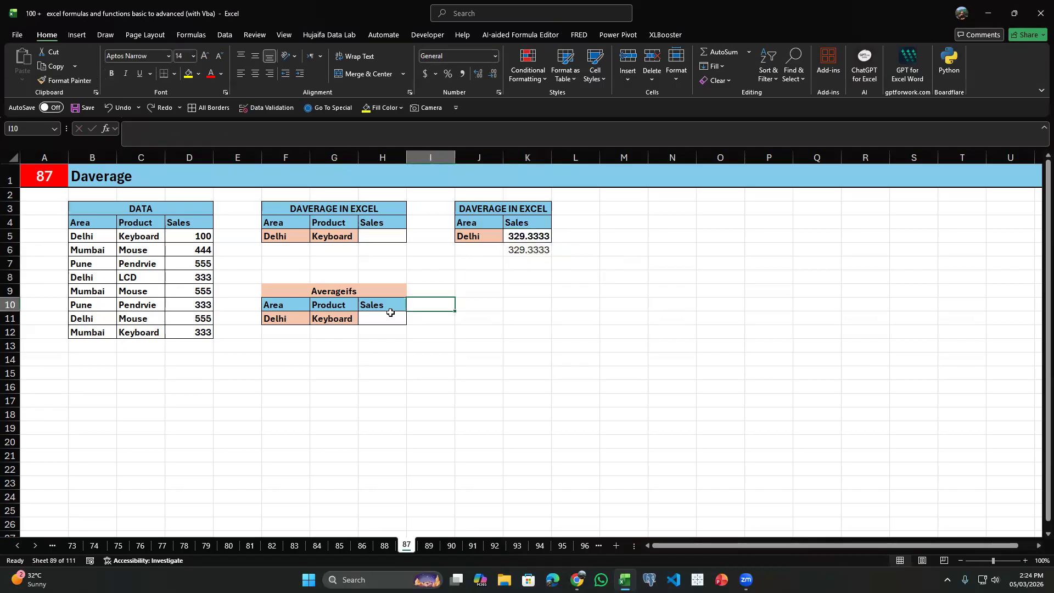
click(380, 320)
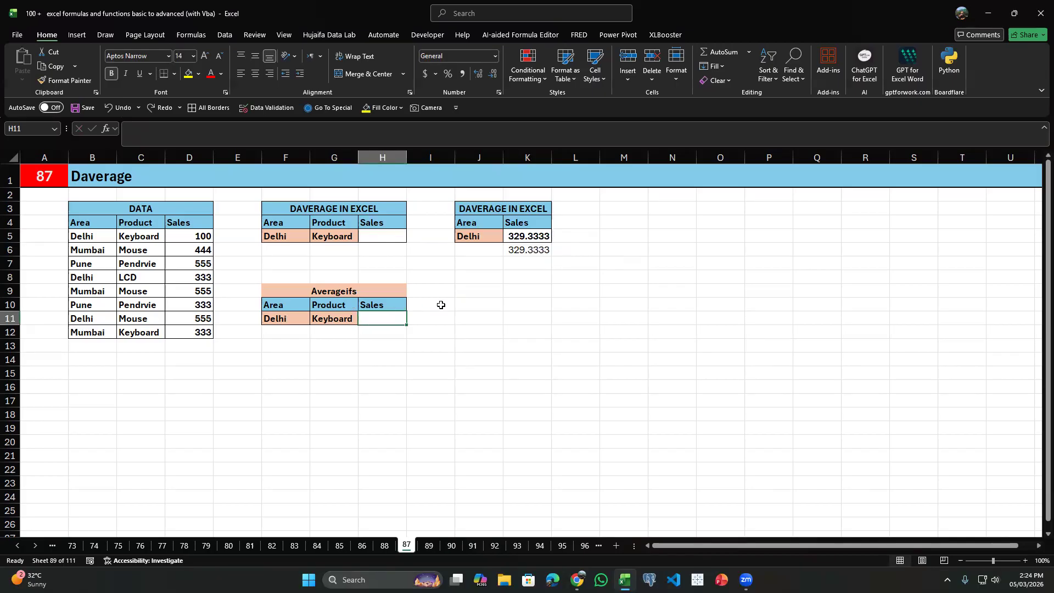
text(=)
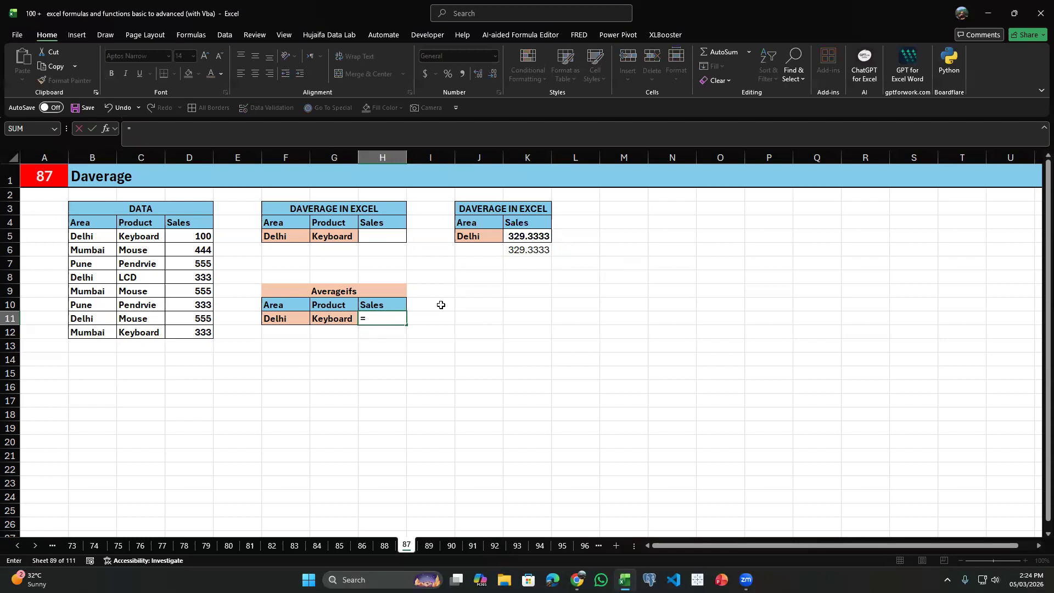
text(averagif)
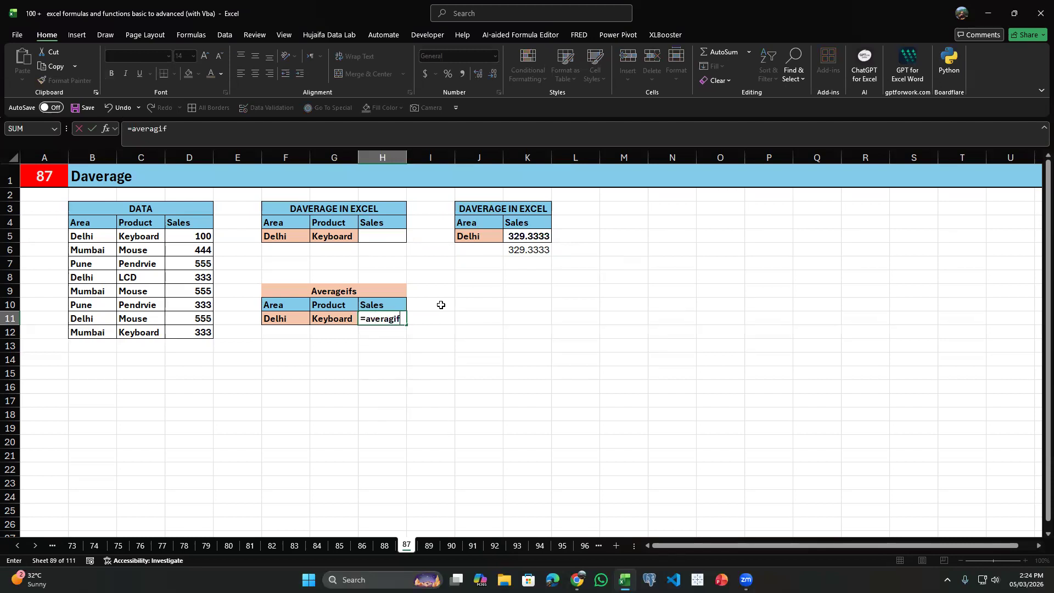
key(BackSpace)
key(BackSpace)
key(BackSpace)
key(Down)
key(Down)
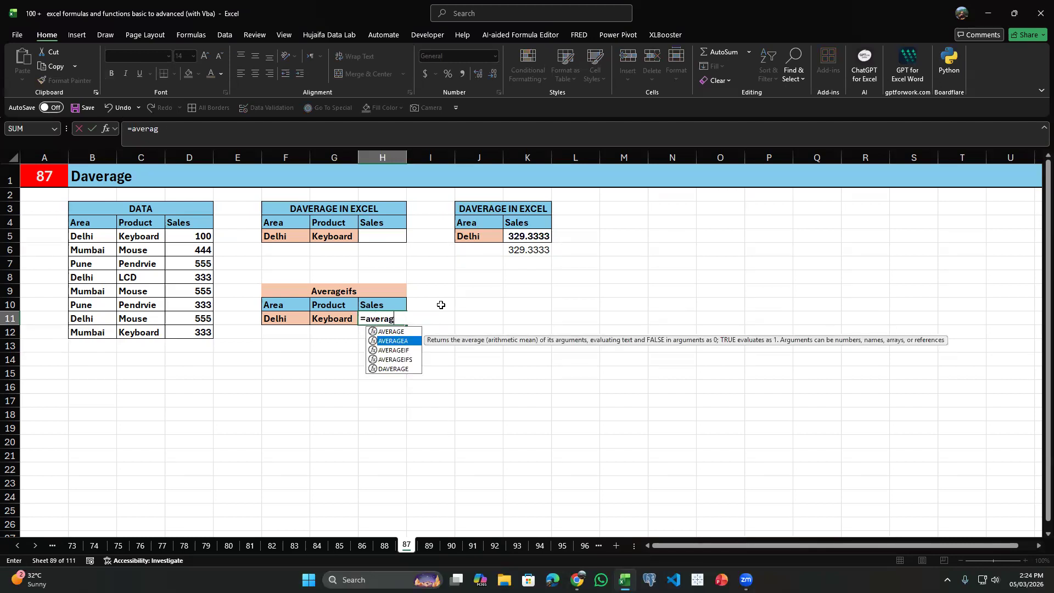
key(Down)
key(Tab)
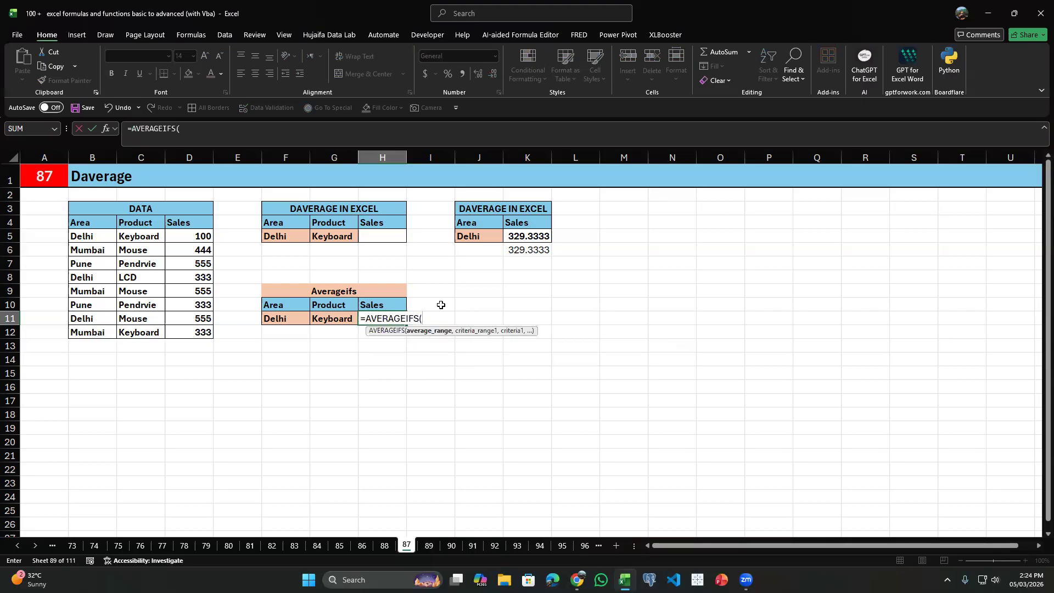
drag(186, 240, 172, 338)
Complete the AVERAGEIFS formula with range B5:B12 matched to F11 and range C5:C12 matched to G11.
text(,)
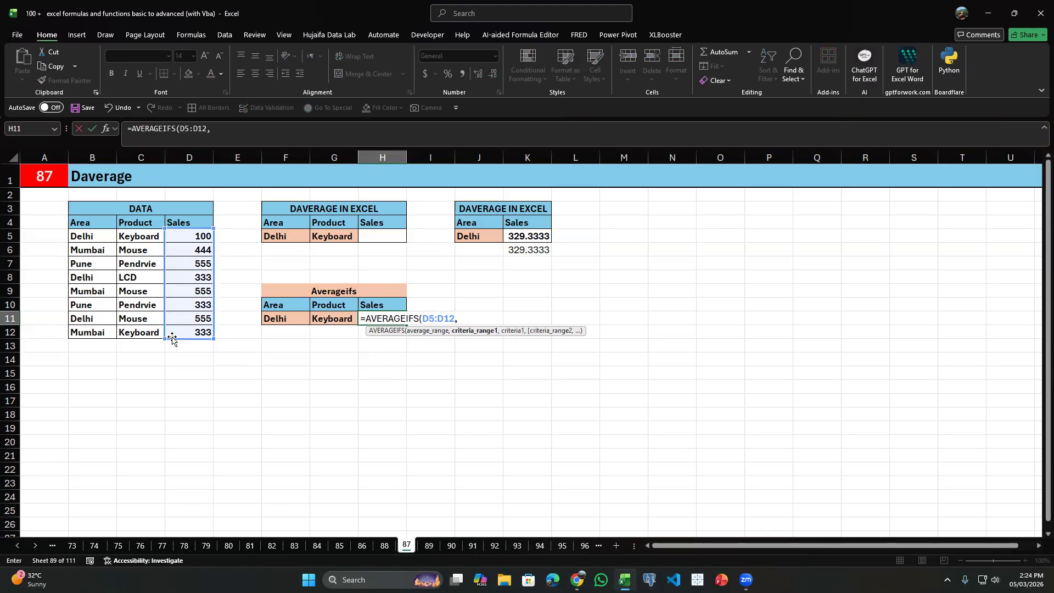
drag(81, 233, 86, 333)
text(,)
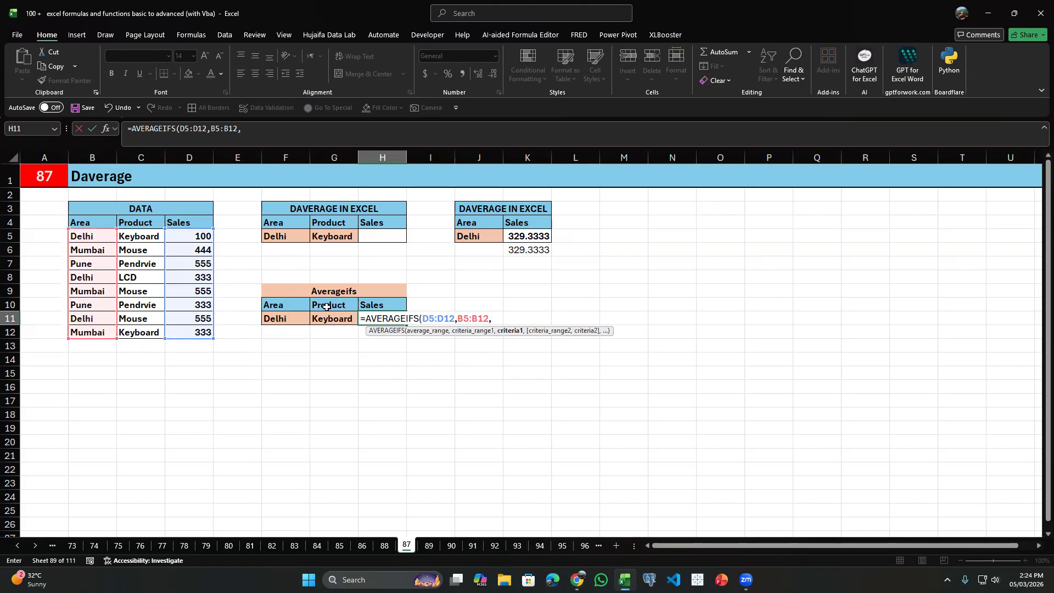
click(285, 317)
text(,)
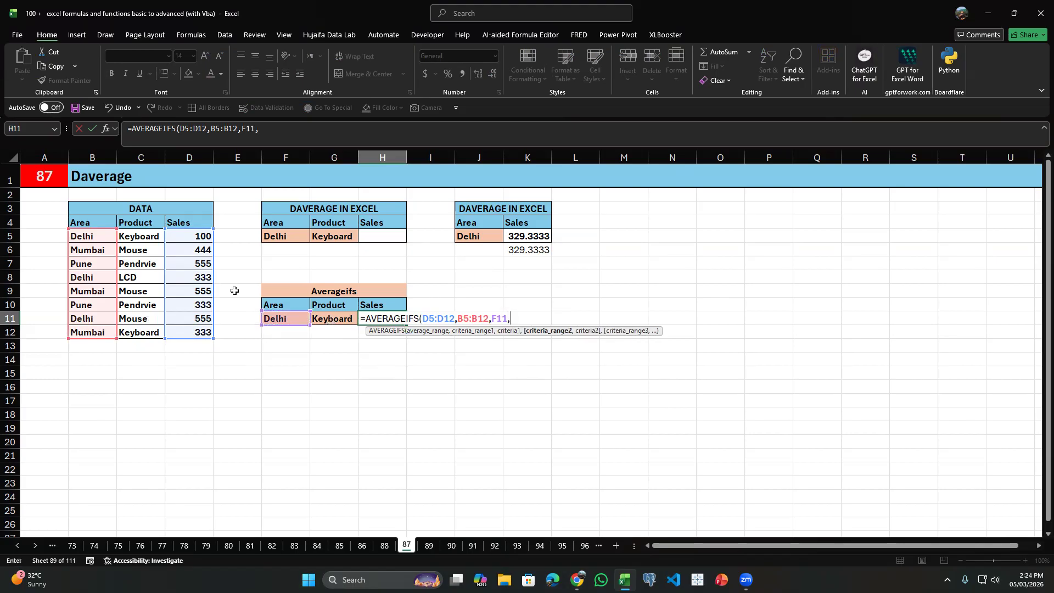
drag(150, 238, 157, 334)
text(,)
click(322, 321)
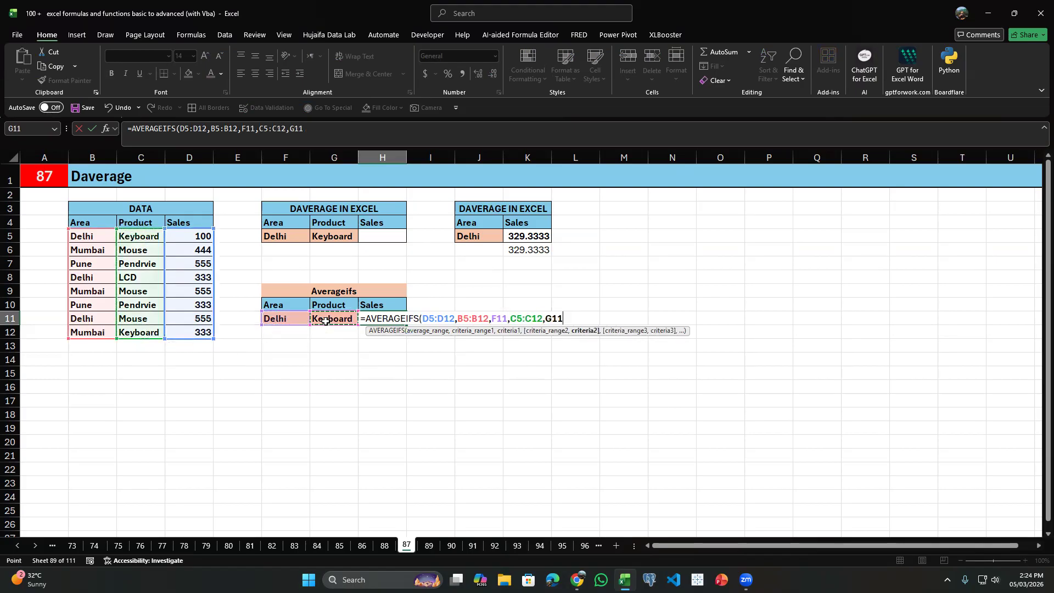
key(Return)
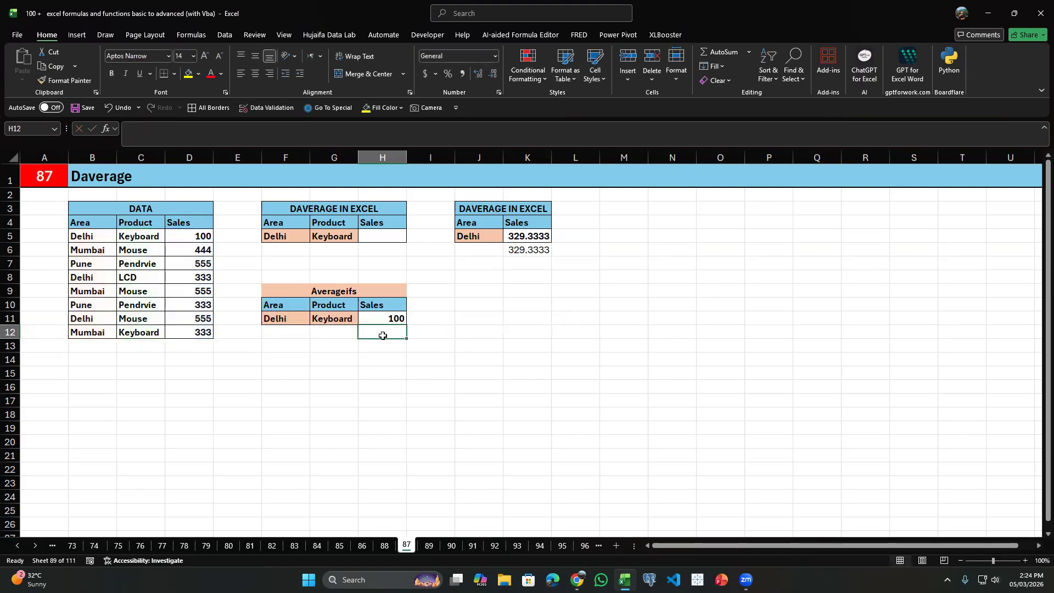
Start a DAVERAGE formula in H12 with the data table B4:D12 as the database.
text(=d)
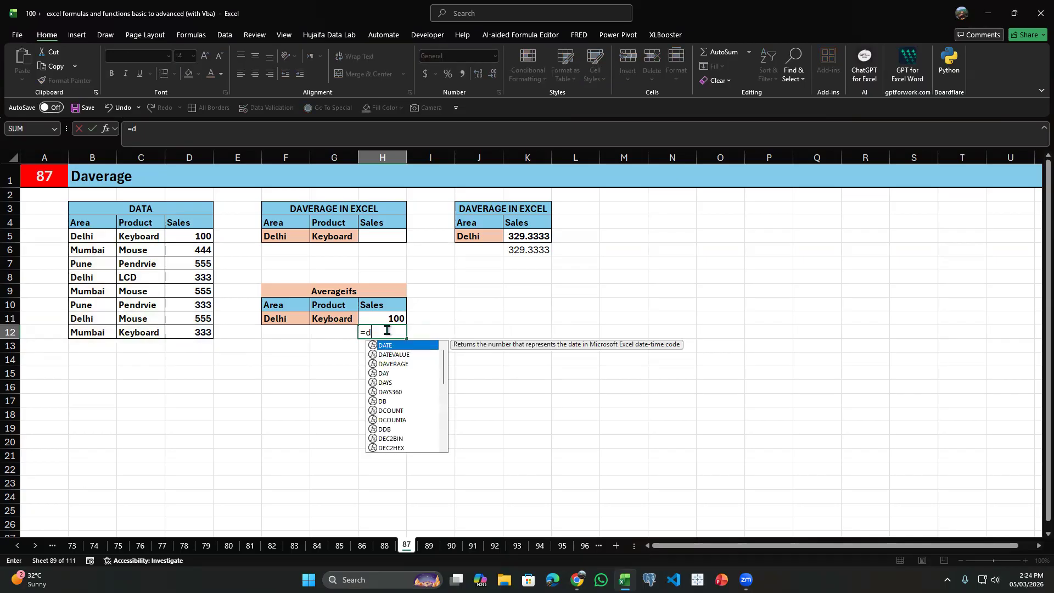
text(ave)
key(Tab)
key(Left)
key(Left)
key(Up)
key(Up)
key(Up)
key(Up)
key(Left)
key(Up)
key(Up)
key(Left)
Complete the DAVERAGE formula in H12 with H10 as the field and the Area and Product block with headers as the criteria.
key(Up)
key(Up)
key(Left)
key(Left)
key(ctrl+shift+Right)
key(ctrl+shift+Down)
text(,)
key(Up)
key(Up)
text(,)
key(Left)
key(Left)
key(Up)
key(Up)
key(Right)
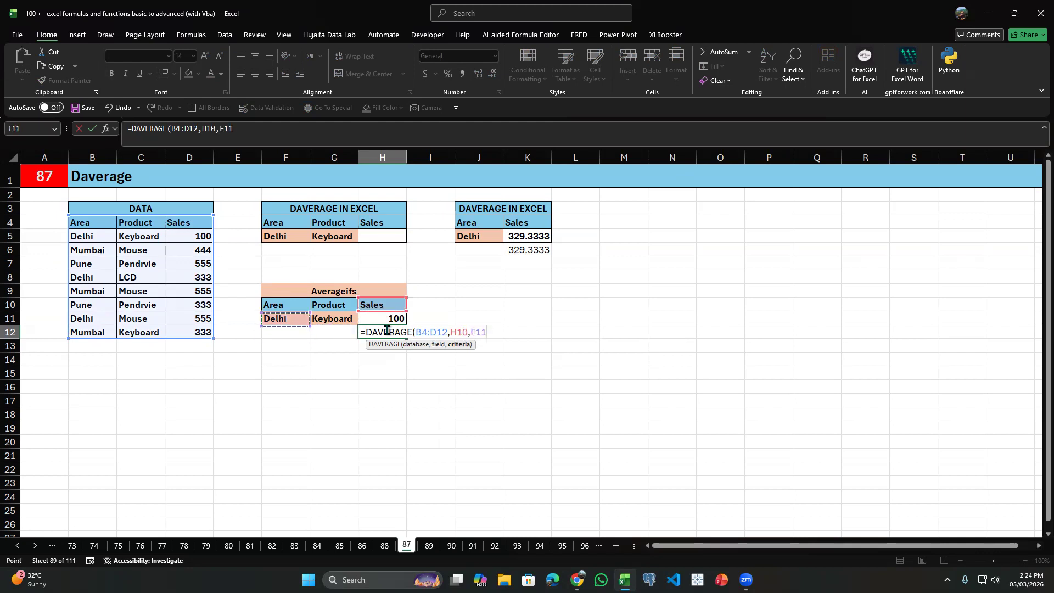
key(shift+Down)
key(shift+Left)
key(Return)
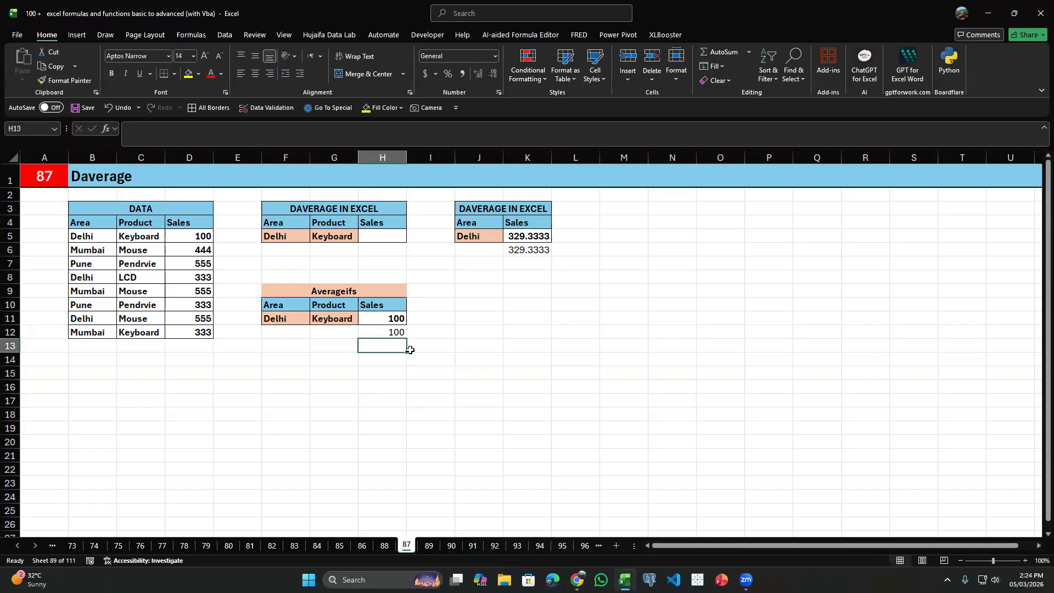
Switch to sheet 88 and examine the numbers and text entries in the Absent Days columns of both data tables.
key(ctrl+Page_Up)
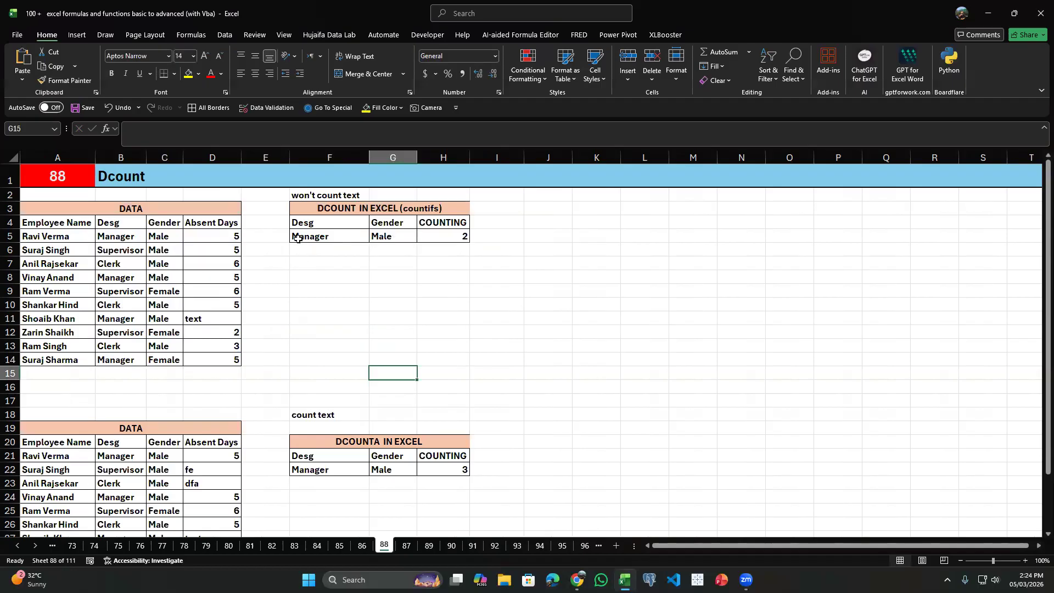
drag(196, 251, 231, 353)
click(234, 317)
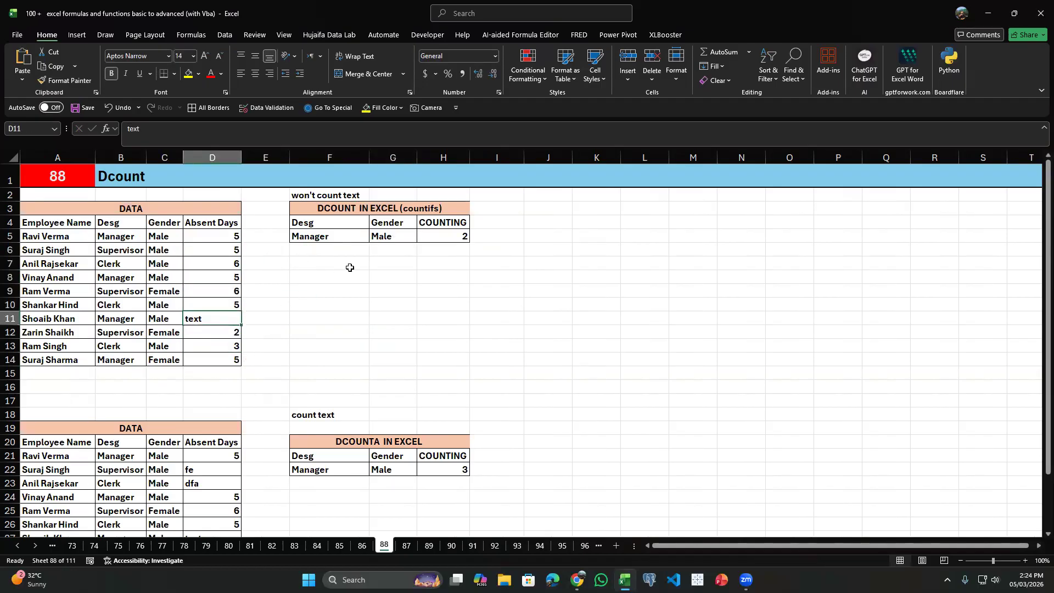
scroll(185, 374, down, 2)
drag(204, 401, 227, 482)
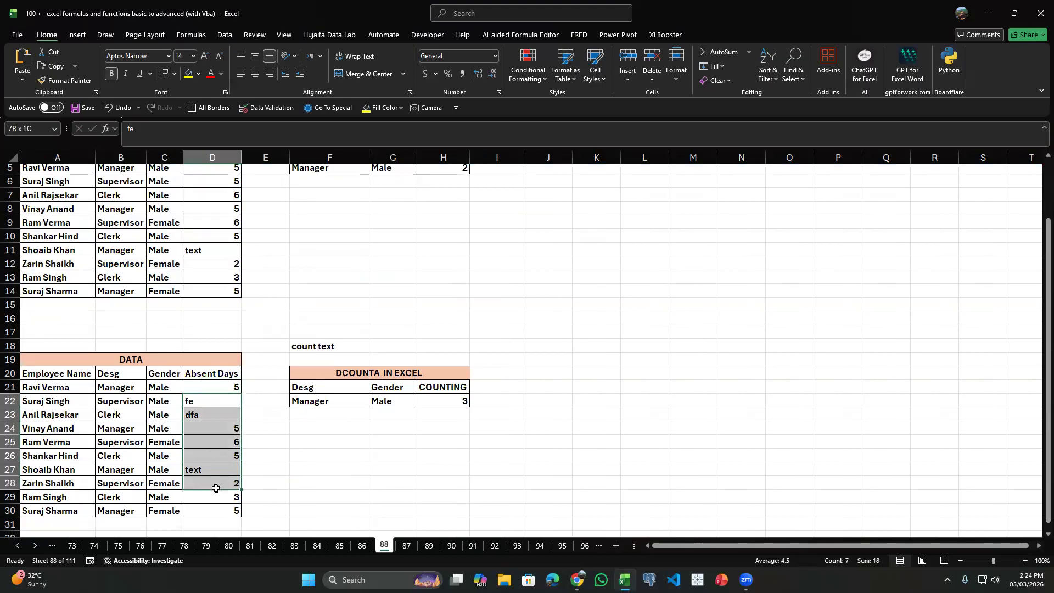
click(228, 386)
click(229, 404)
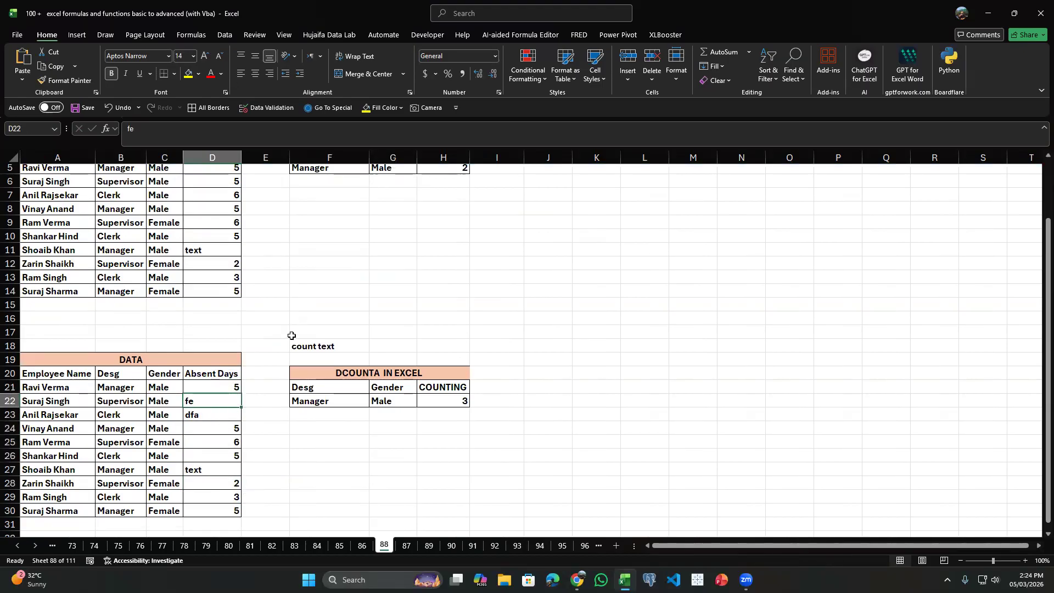
scroll(268, 376, up, 2)
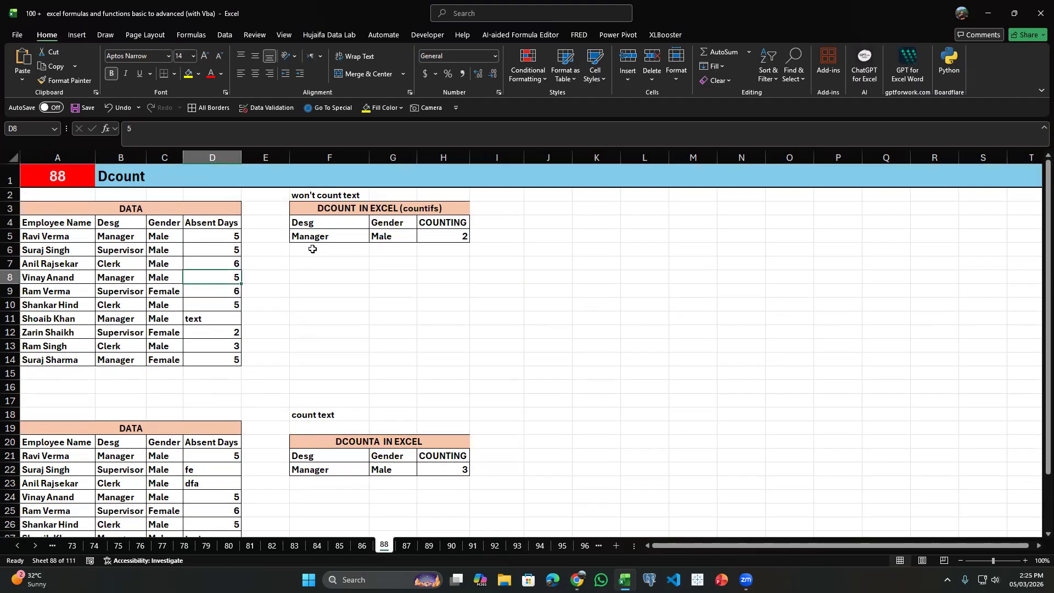
Clear the DCOUNT formula in H5 and check the Manager and Male criteria against the first data row.
click(434, 236)
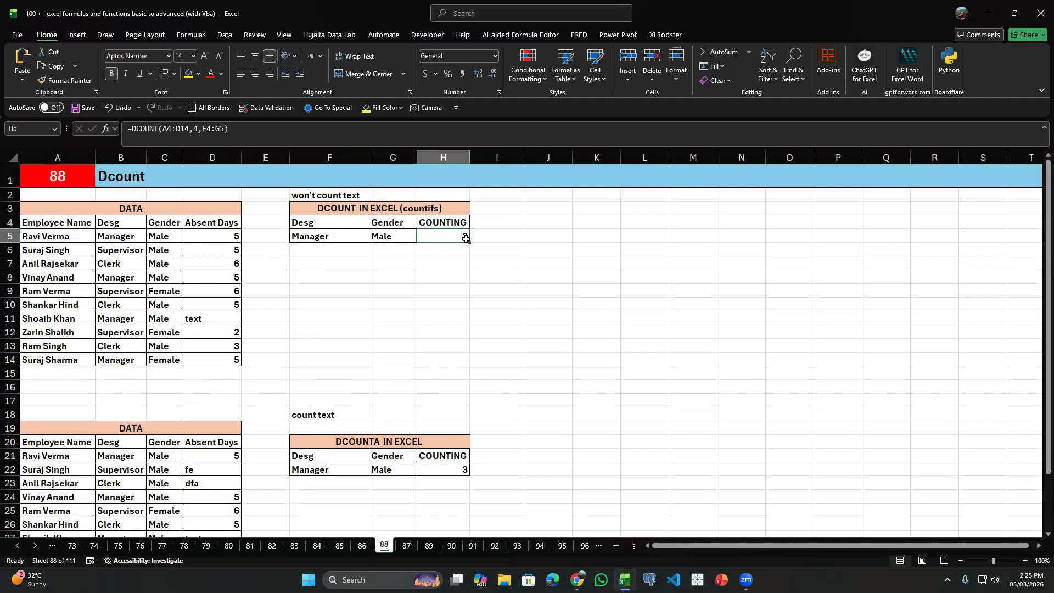
key(Delete)
drag(336, 227, 386, 235)
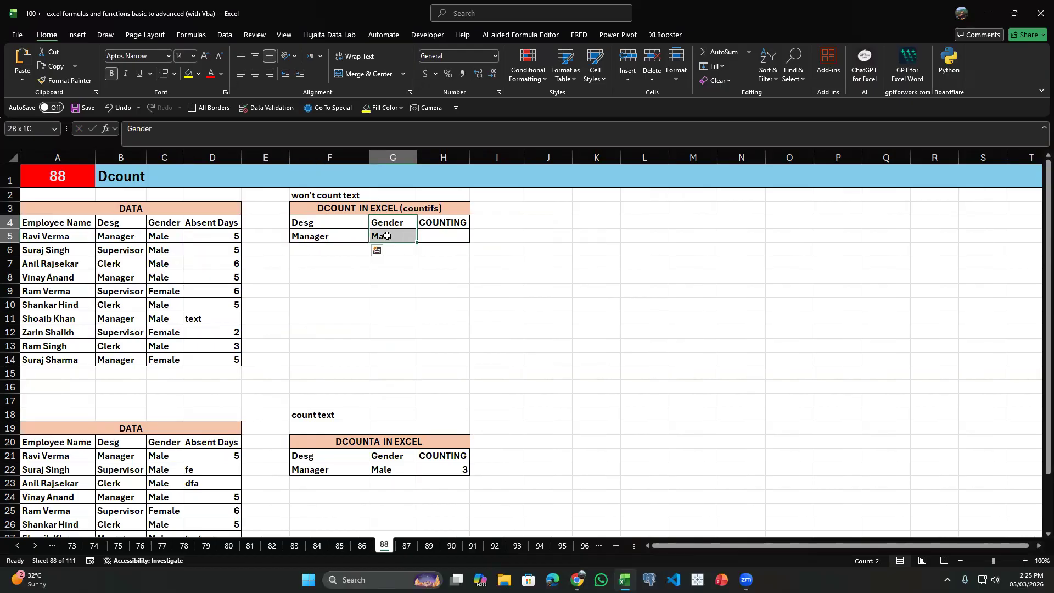
click(346, 235)
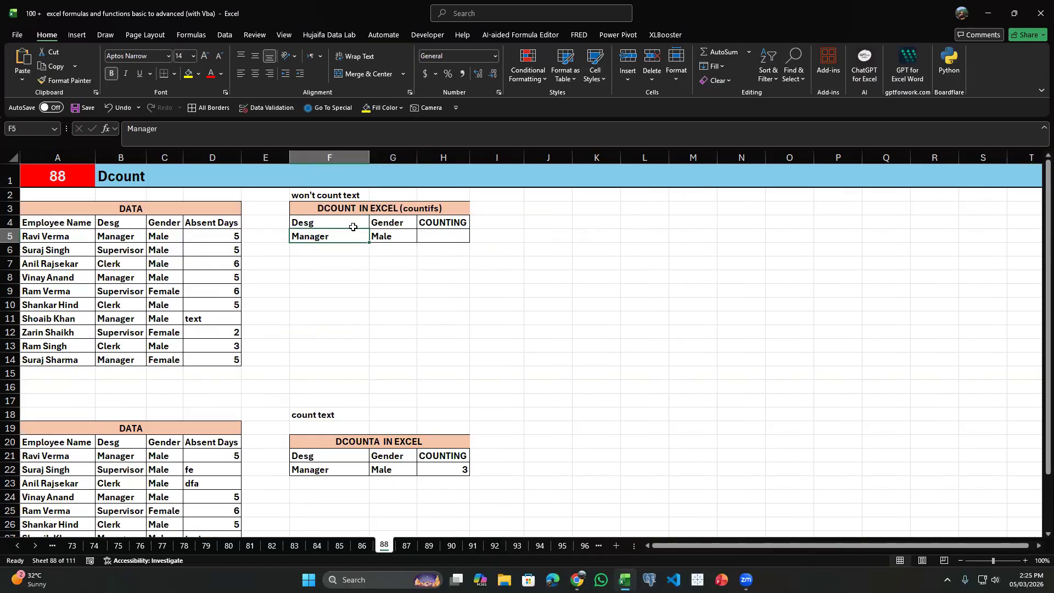
click(392, 232)
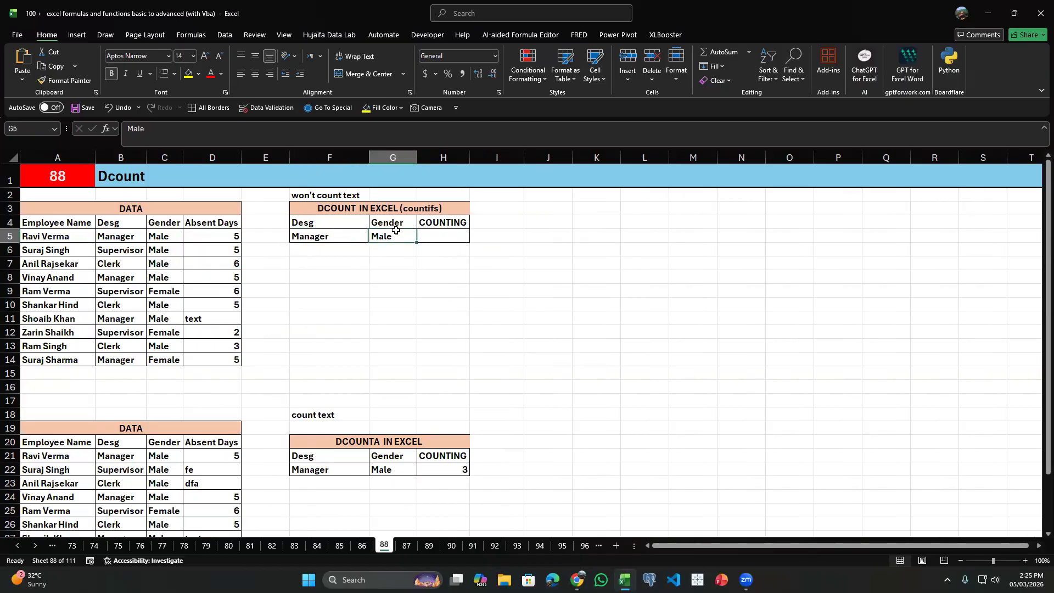
click(130, 237)
key(Right)
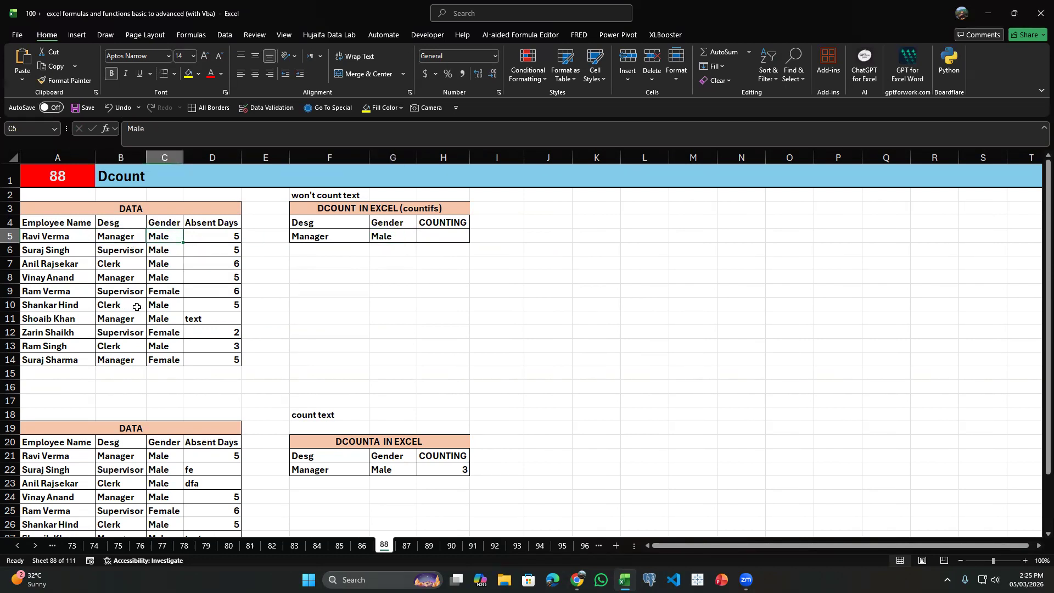
Check which rows of the first data table match the Manager and Male criteria in F4:G5.
key(Left)
drag(134, 239, 153, 240)
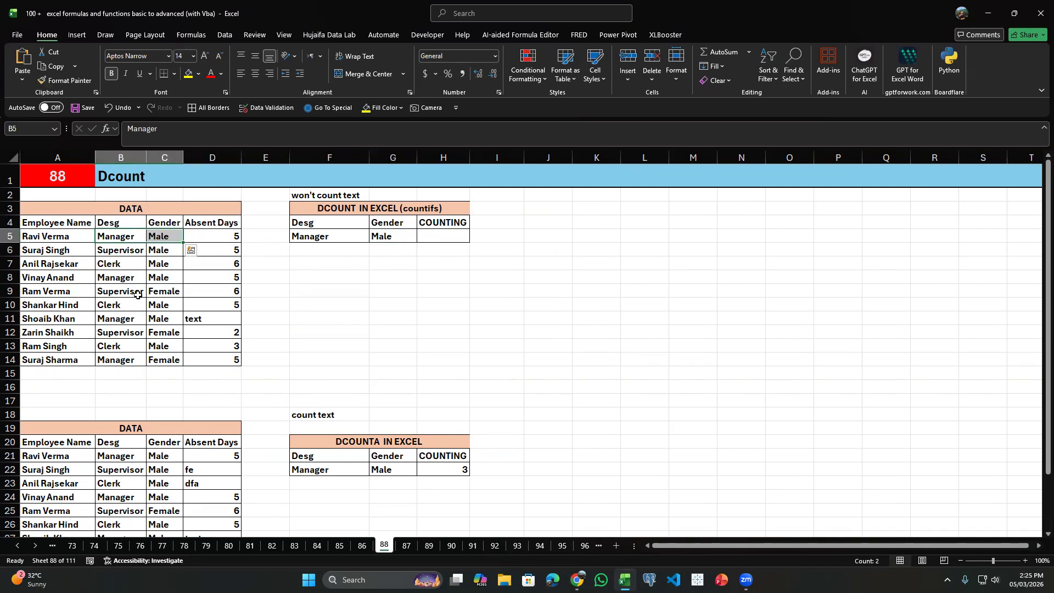
drag(123, 278, 157, 278)
drag(122, 319, 159, 321)
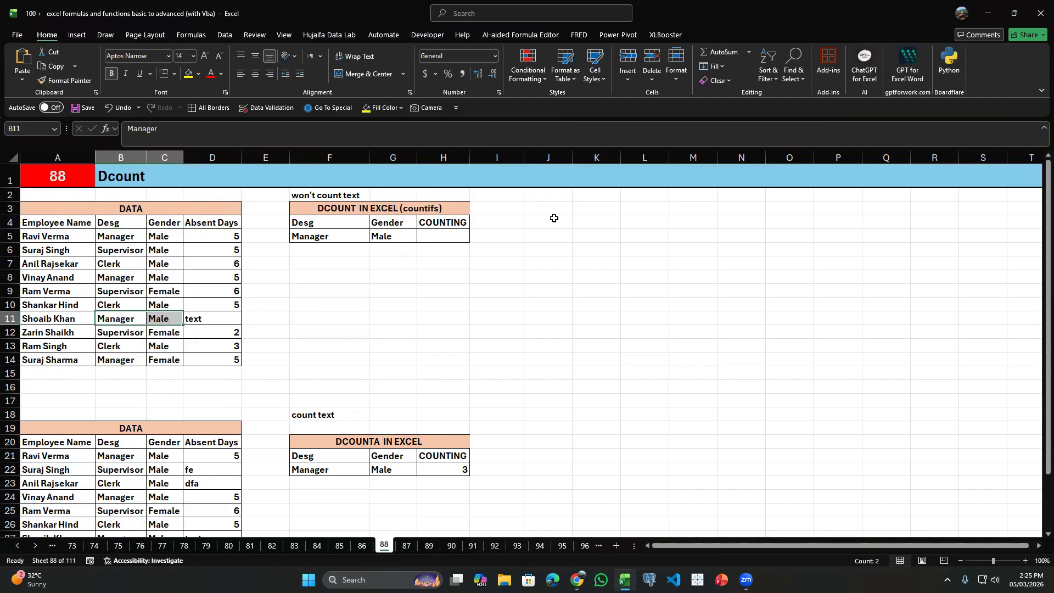
click(467, 237)
drag(312, 229, 383, 235)
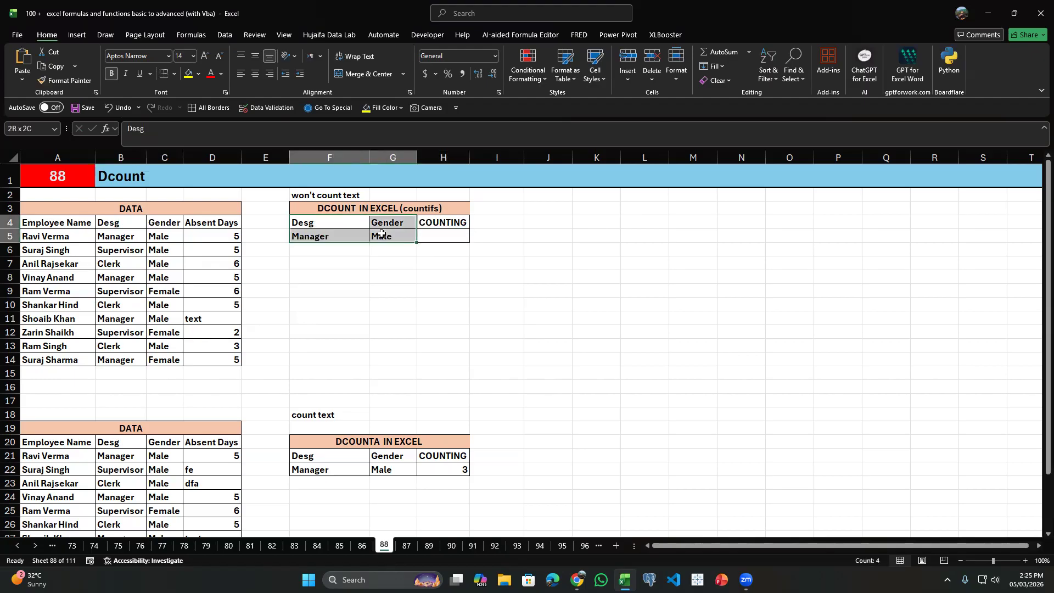
Start a DCOUNT formula in H5 with the data table A4:D14 as the database.
click(451, 236)
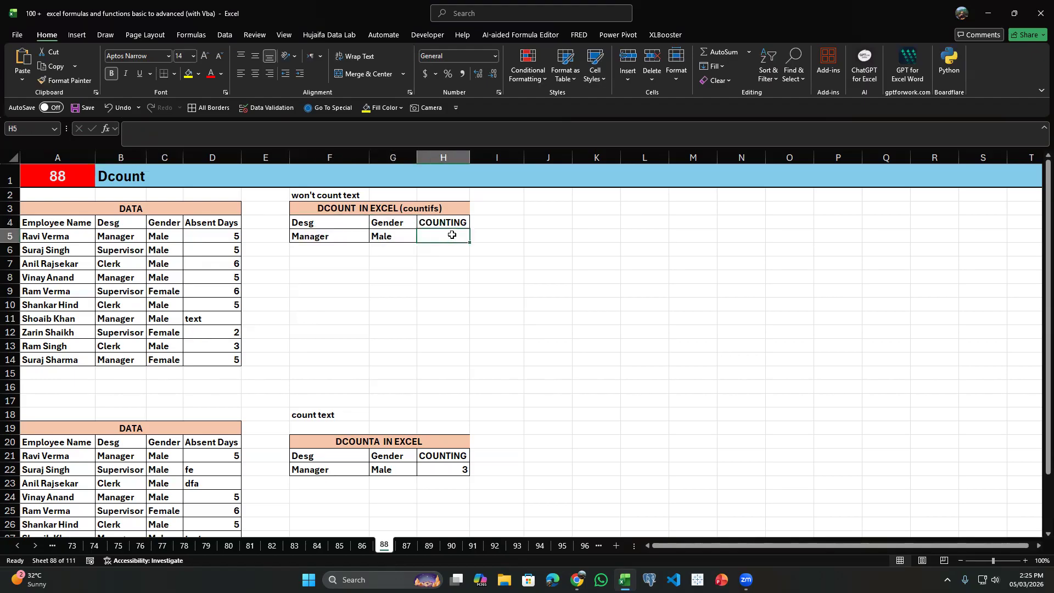
text(=d)
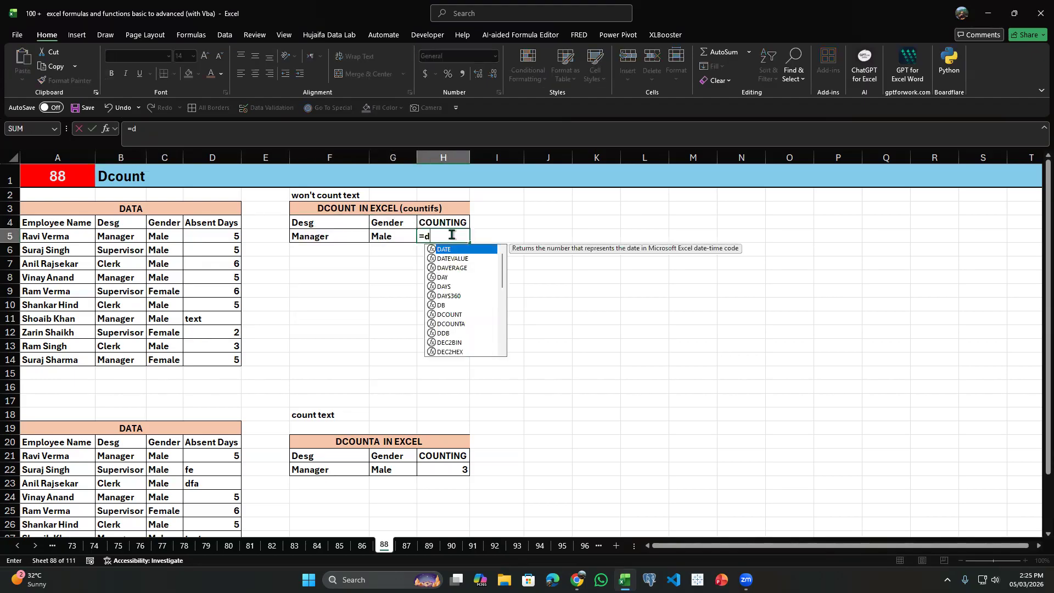
text(c)
key(Tab)
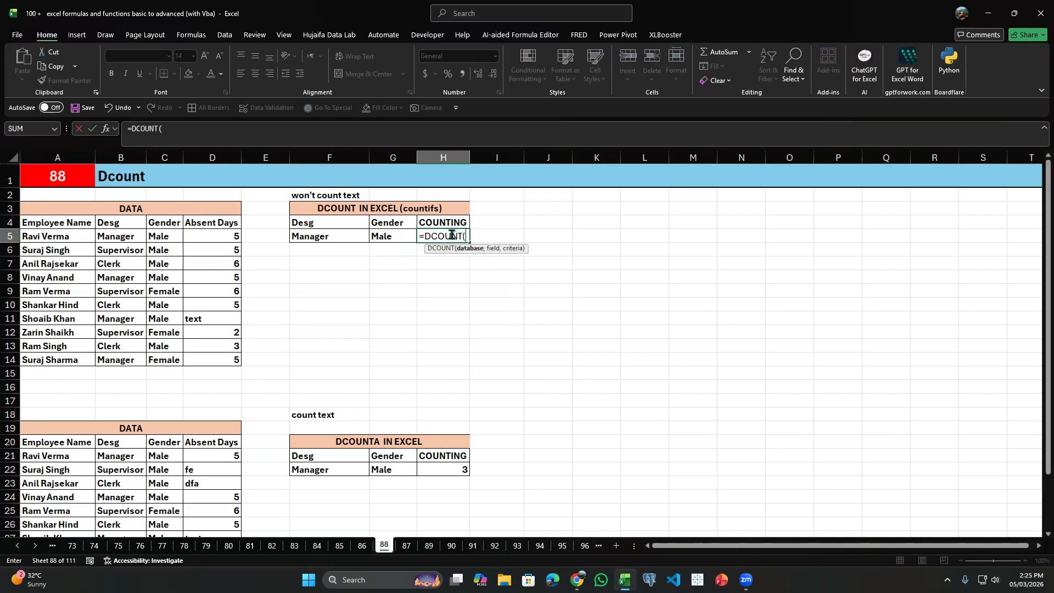
key(Left)
key(Left)
key(Left)
key(Left)
key(Up)
key(ctrl+shift+Left)
key(ctrl+shift+Down)
text(,)
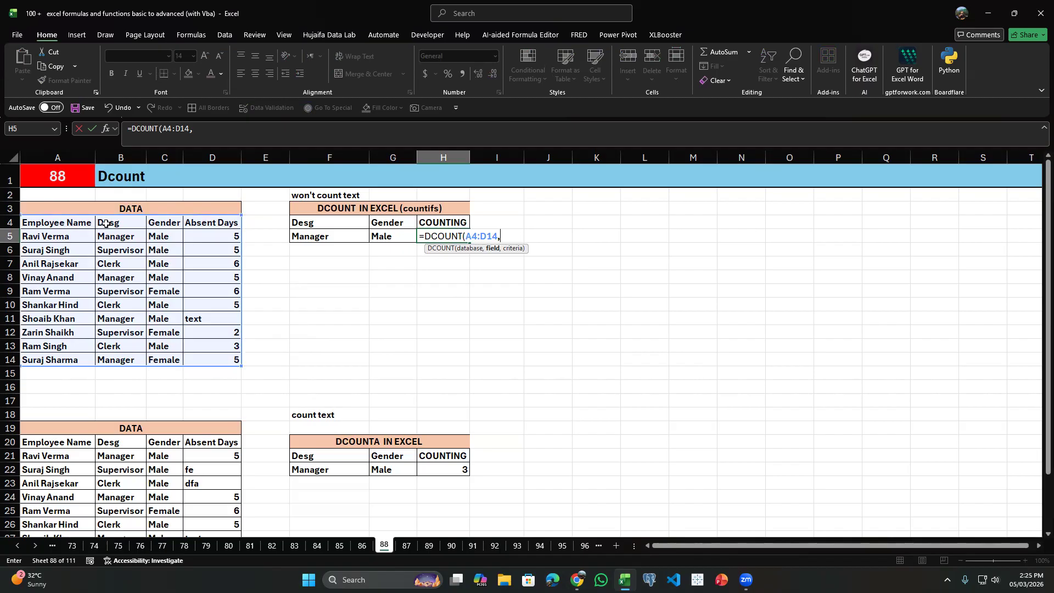
Complete the DCOUNT formula in H5 with 4 as the field number and F4:G5 as the criteria.
text(,)
drag(291, 224, 375, 238)
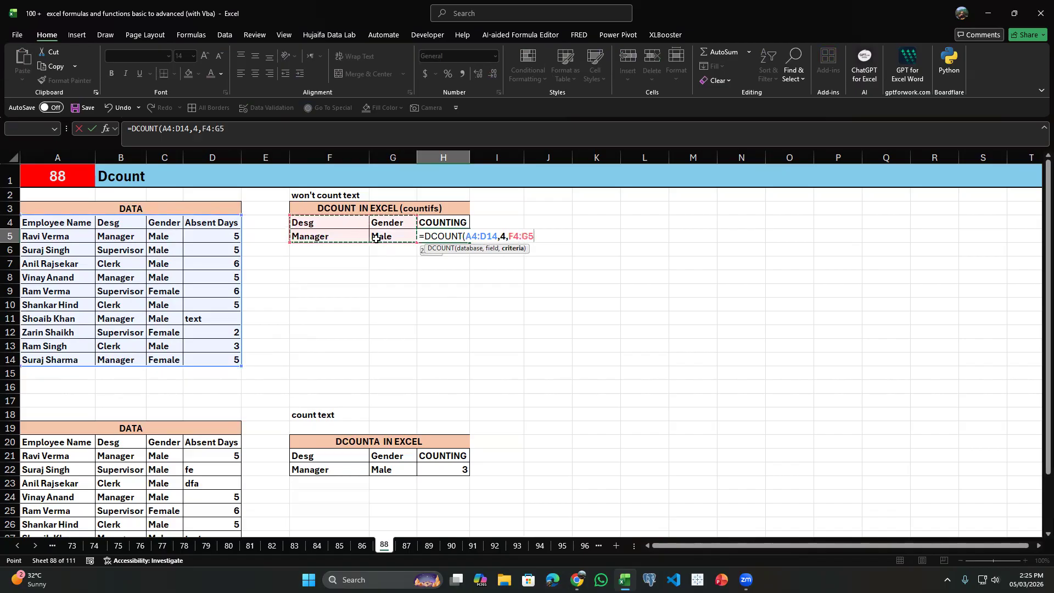
key(Return)
click(454, 237)
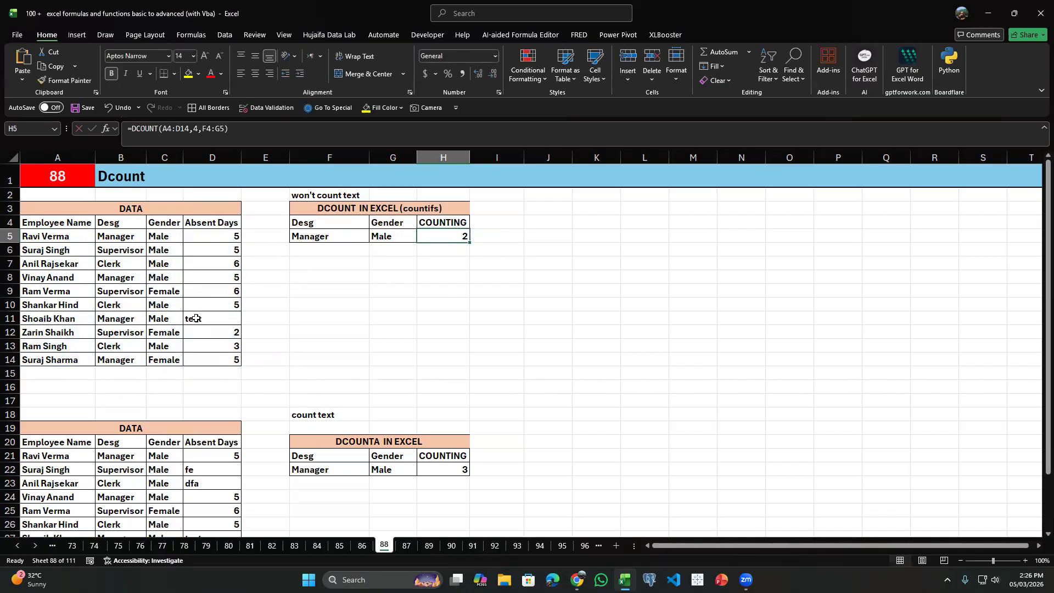
Compare the Absent Days entries of the first table's Manager and Male rows, including the text entry in row 11.
click(196, 319)
click(119, 319)
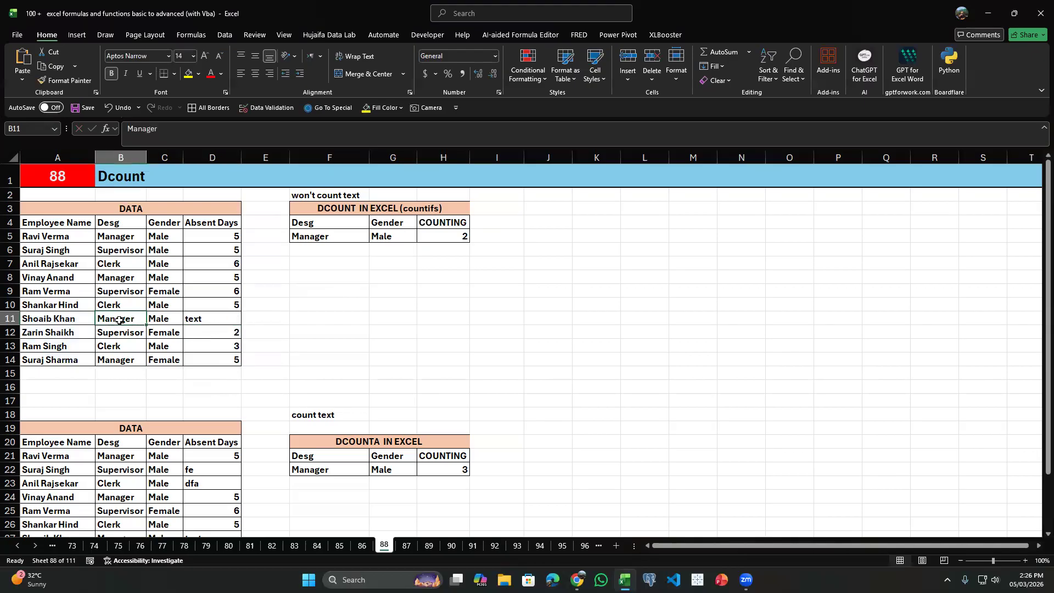
drag(119, 320, 159, 318)
click(230, 318)
drag(214, 226, 214, 360)
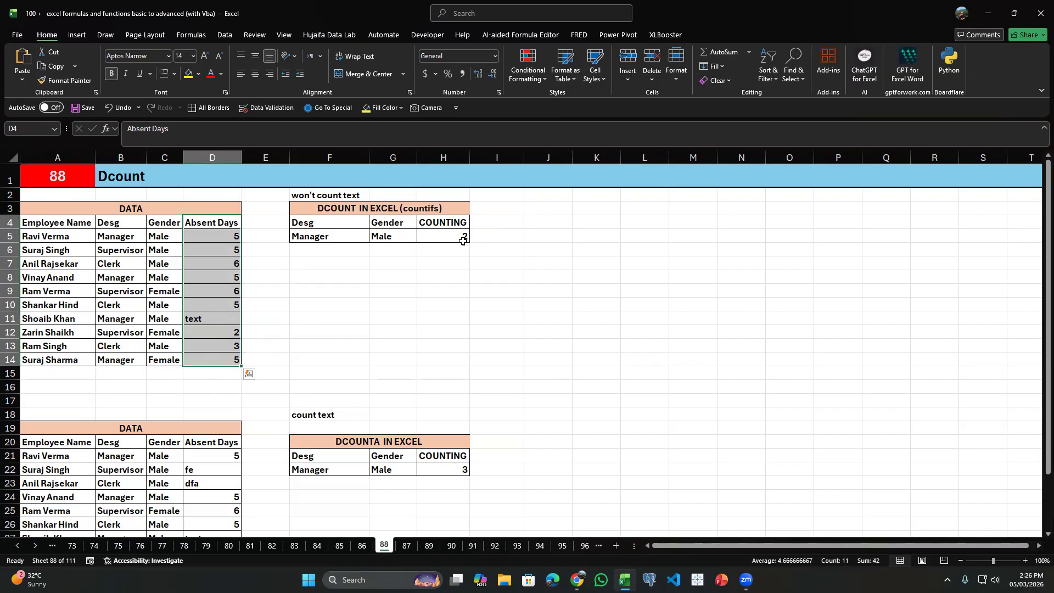
drag(114, 236, 219, 236)
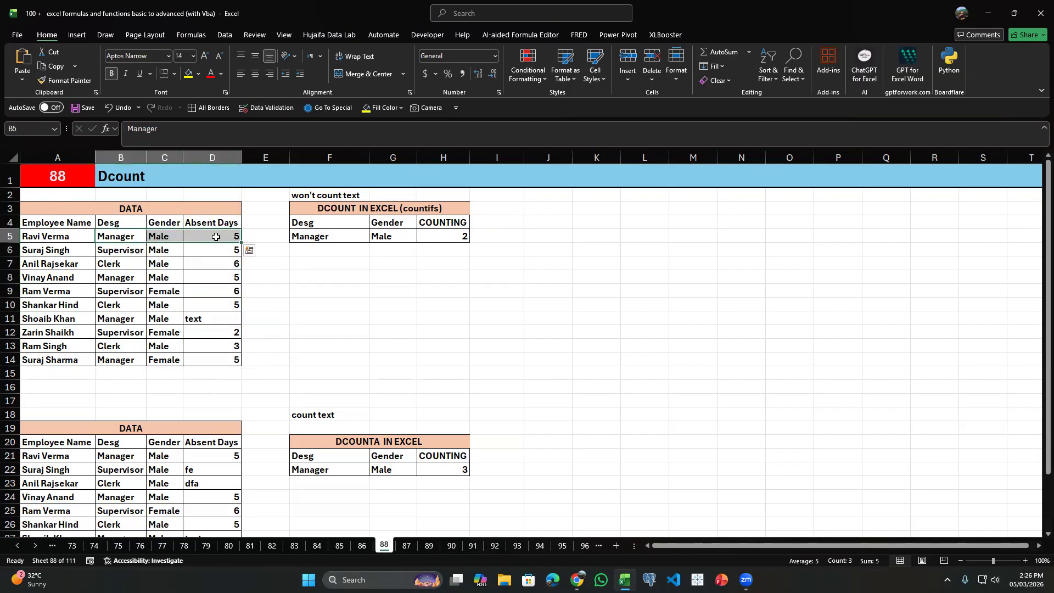
click(226, 284)
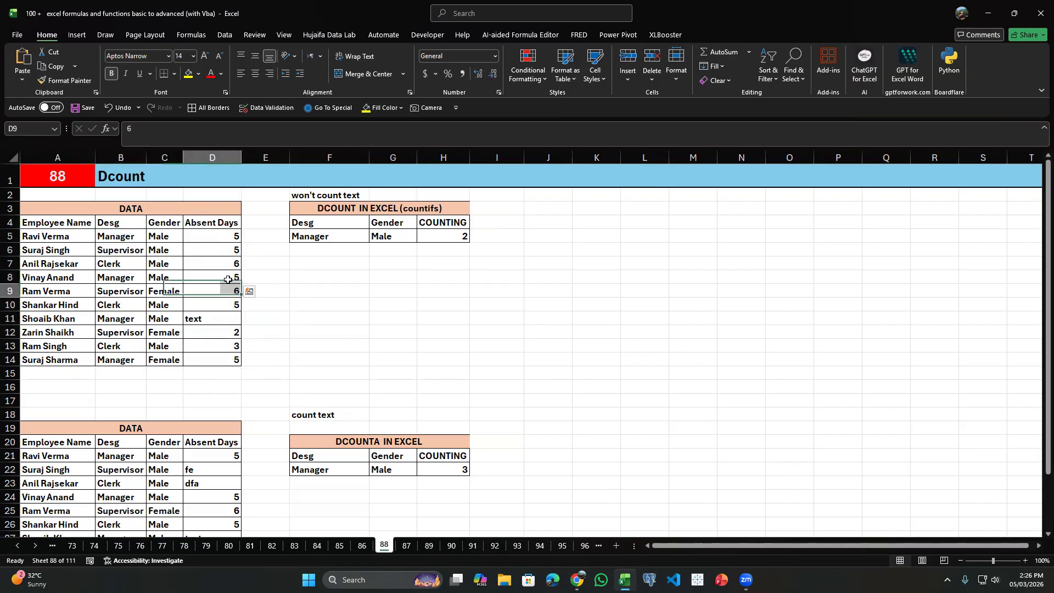
Review the database, field and criteria ranges of the DCOUNT formula in H5.
double_click(442, 236)
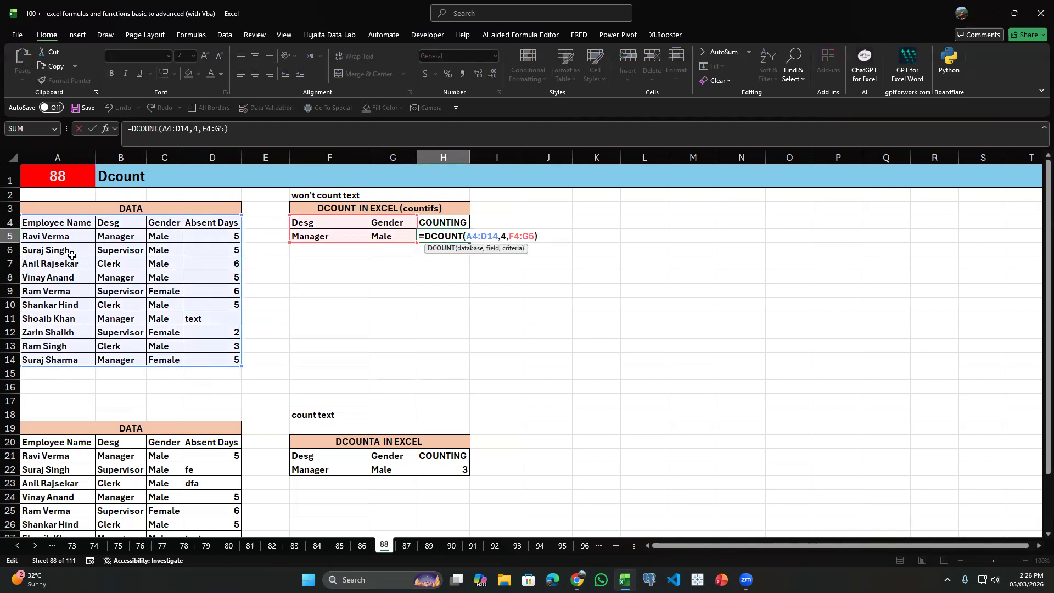
key(Return)
click(223, 290)
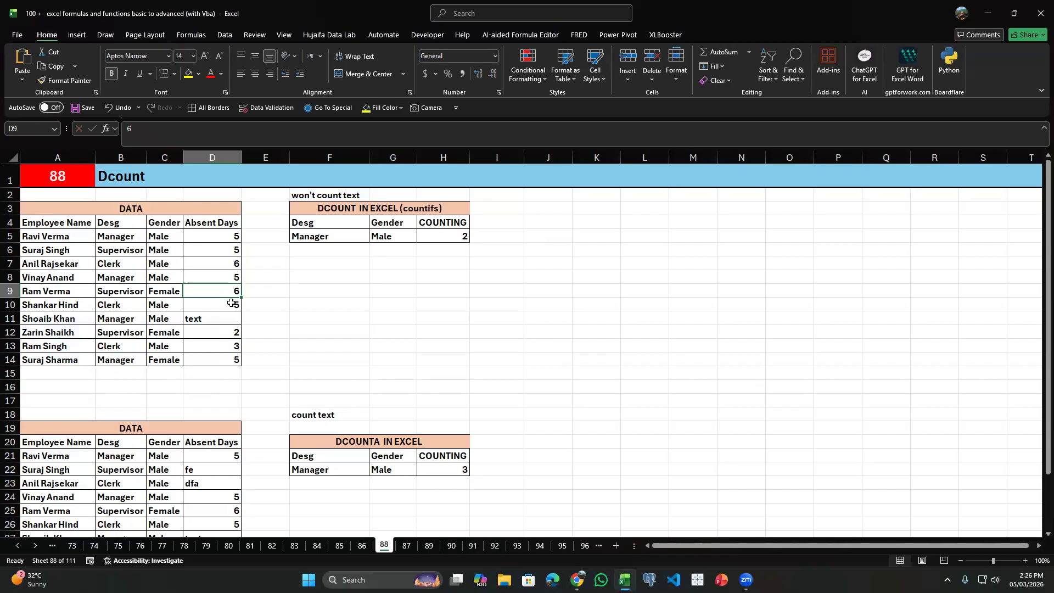
click(447, 243)
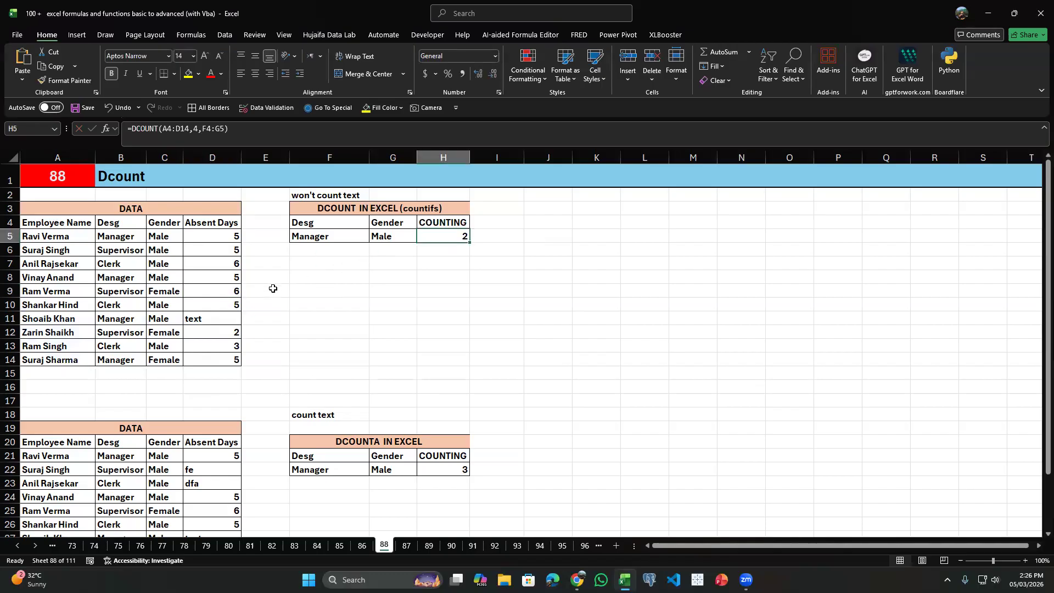
Temporarily set the absent days in D11 to 45 to test the DCOUNT formula, and restore the entry "text".
click(229, 318)
text(45)
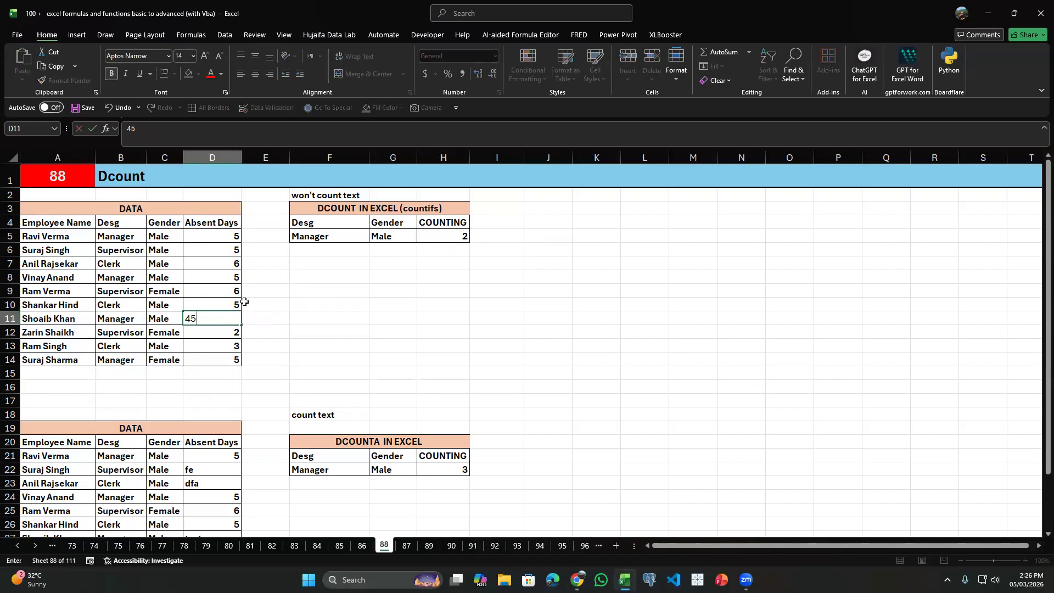
key(Return)
click(237, 316)
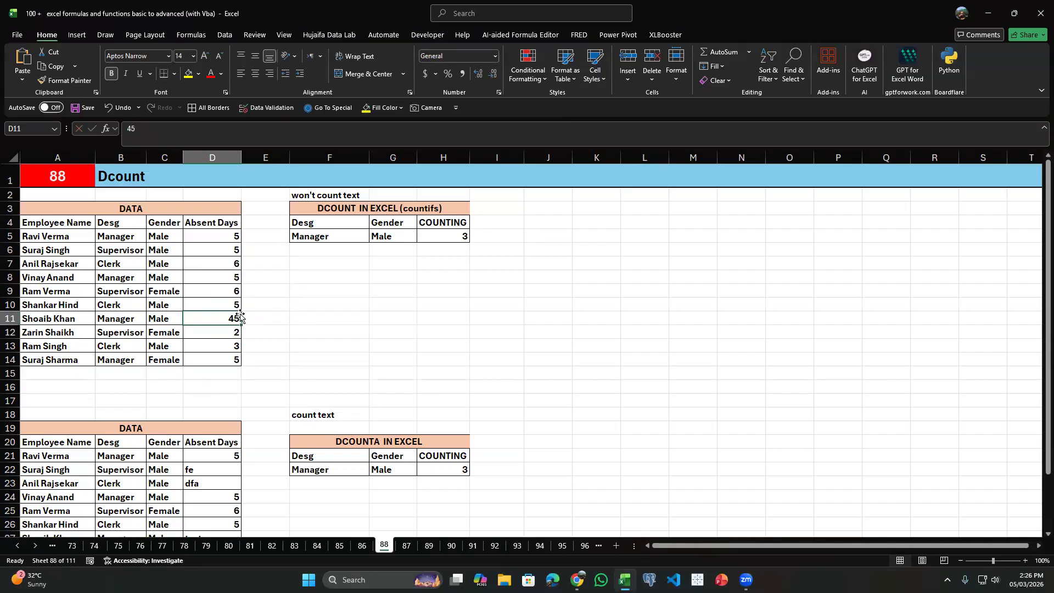
text(text)
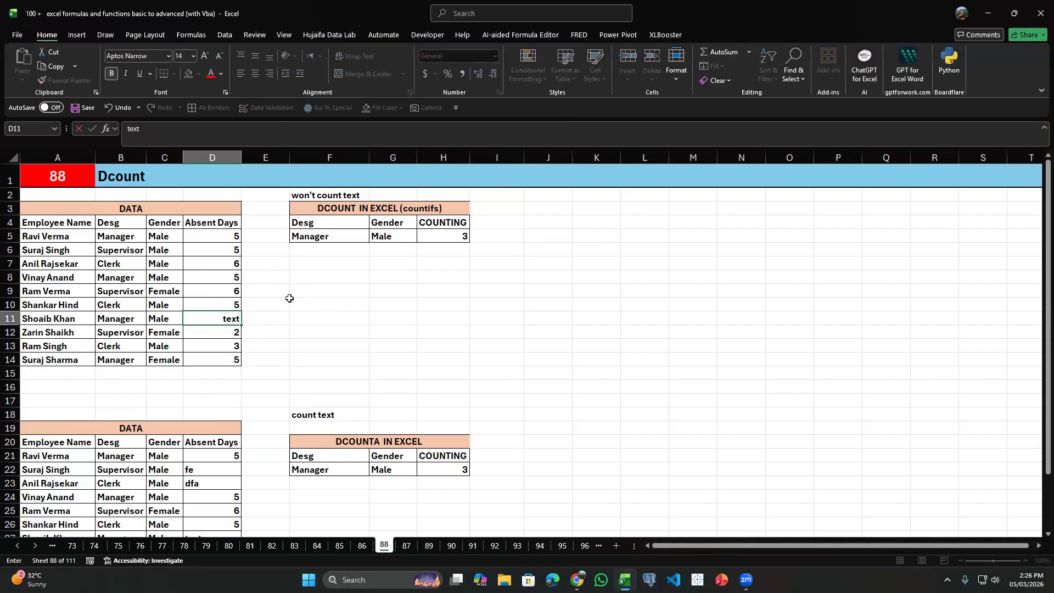
key(Return)
Replace the formula in H22 with a new DCOUNTA formula that uses the second data table A20:D30 as the database.
scroll(336, 447, down, 3)
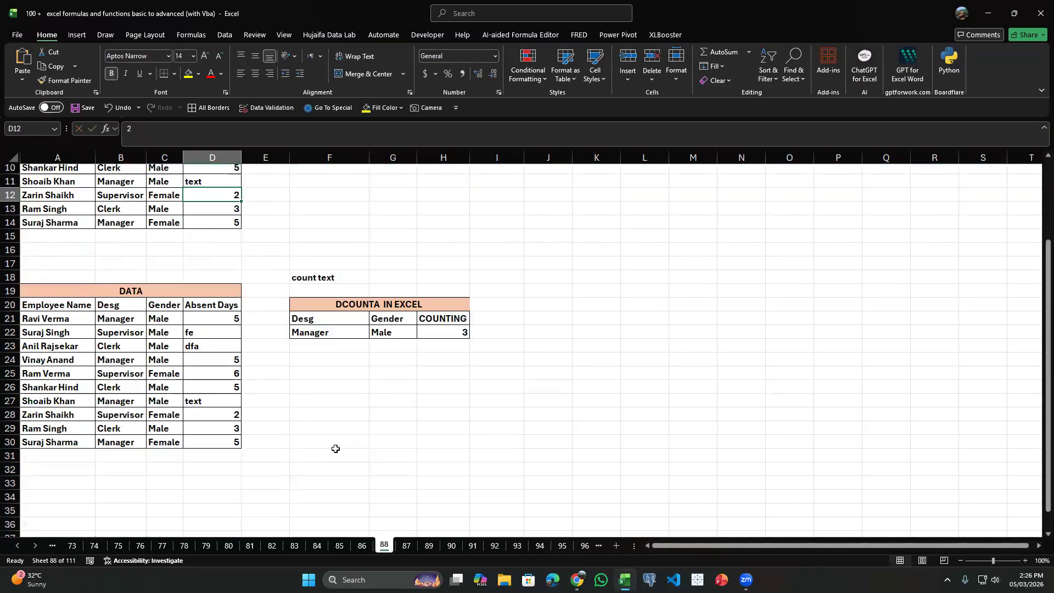
click(428, 332)
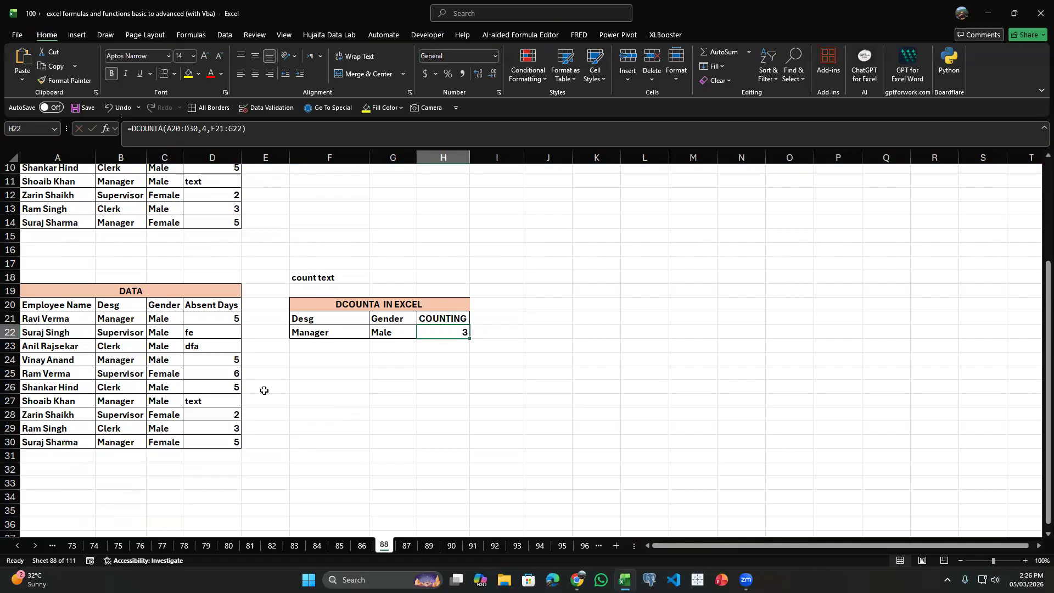
text(=dc)
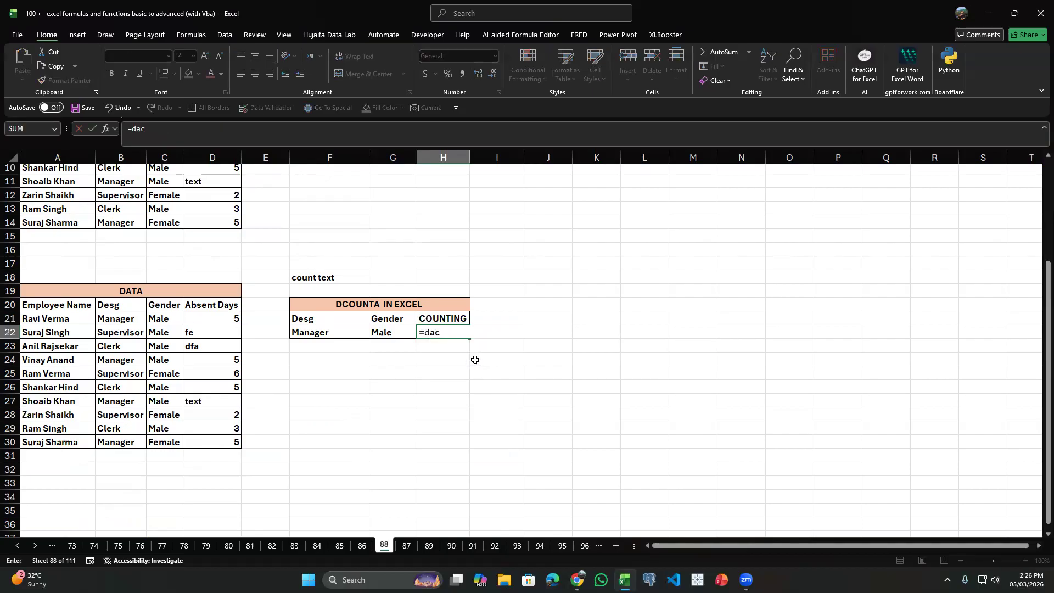
key(Tab)
key(BackSpace)
text(a)
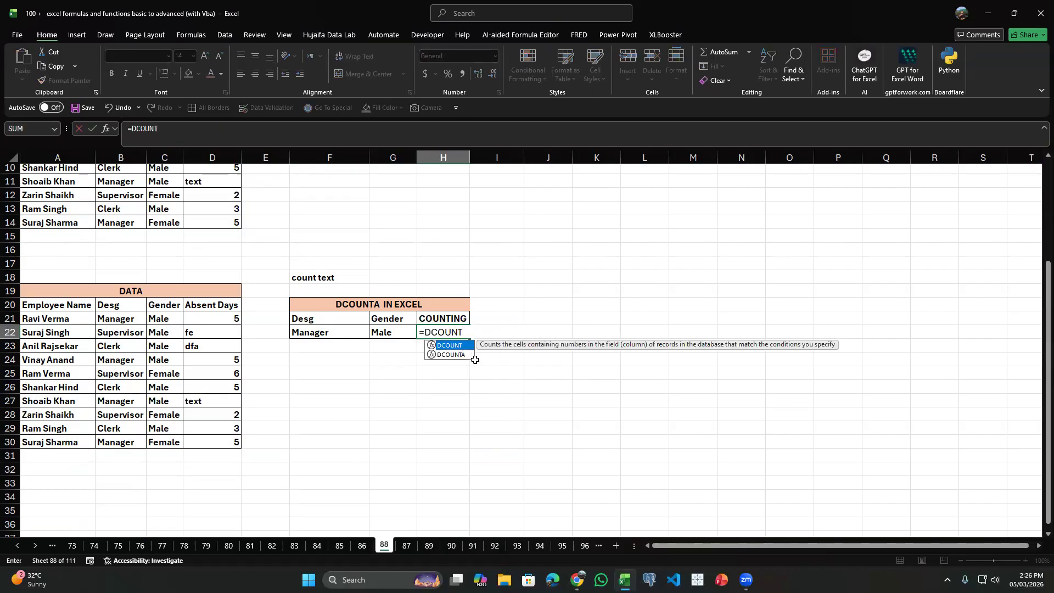
key(Tab)
key(Left)
key(Left)
key(Left)
key(Left)
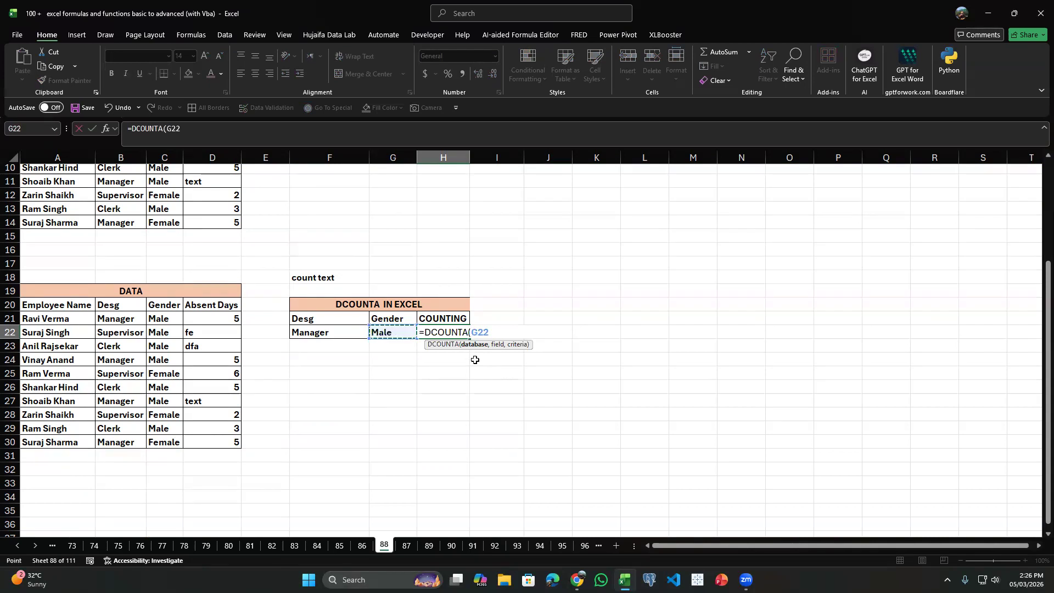
key(Up)
key(Up)
key(ctrl+shift+Left)
key(ctrl+shift+Down)
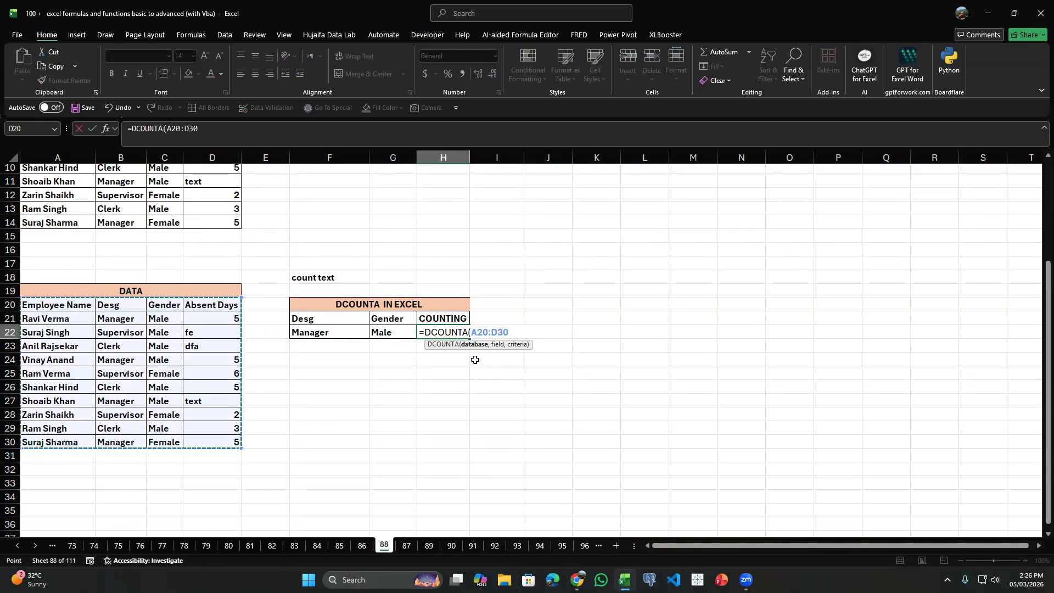
Complete the DCOUNTA formula in H22 with 4 as the field number and F21:G22 as the criteria.
text(,)
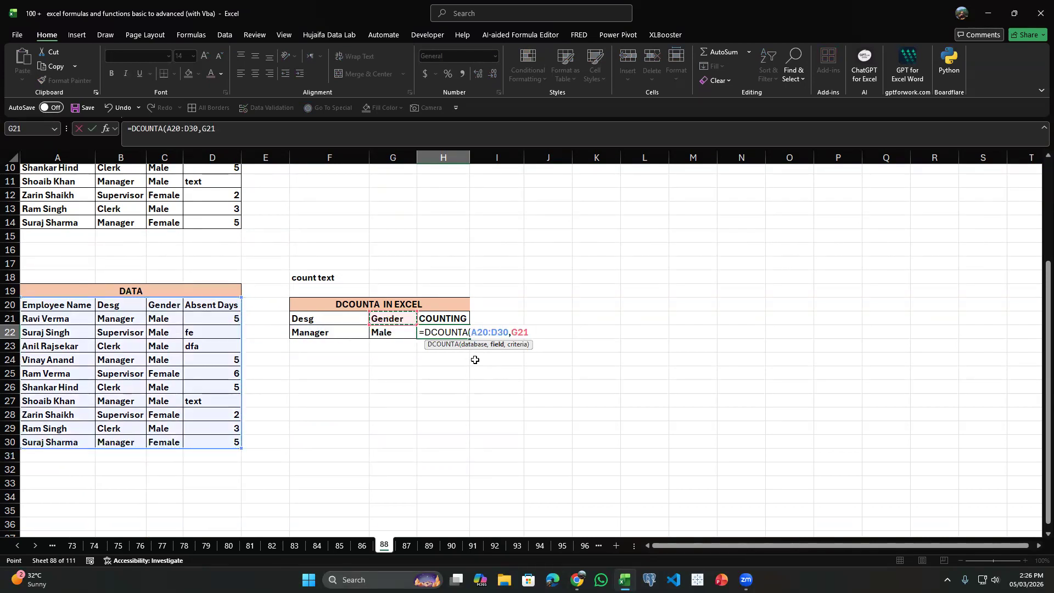
text(4,)
key(Left)
key(Left)
key(Up)
key(Right)
key(shift+Down)
key(shift+Left)
key(Return)
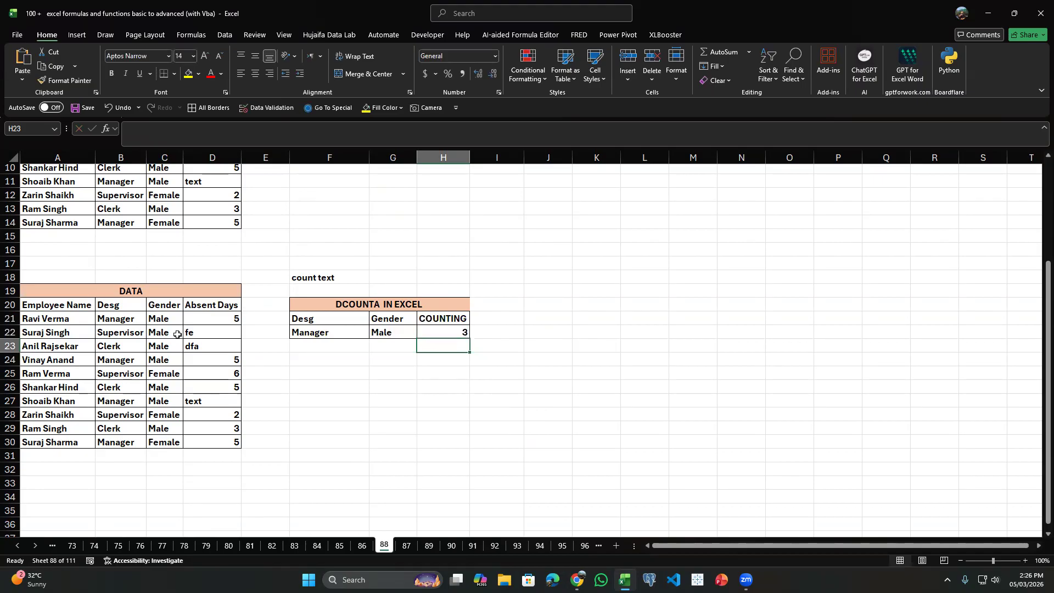
Check Manager and Male rows in the second table and change the absent days in D24 to "text".
drag(145, 318, 164, 319)
drag(125, 361, 168, 360)
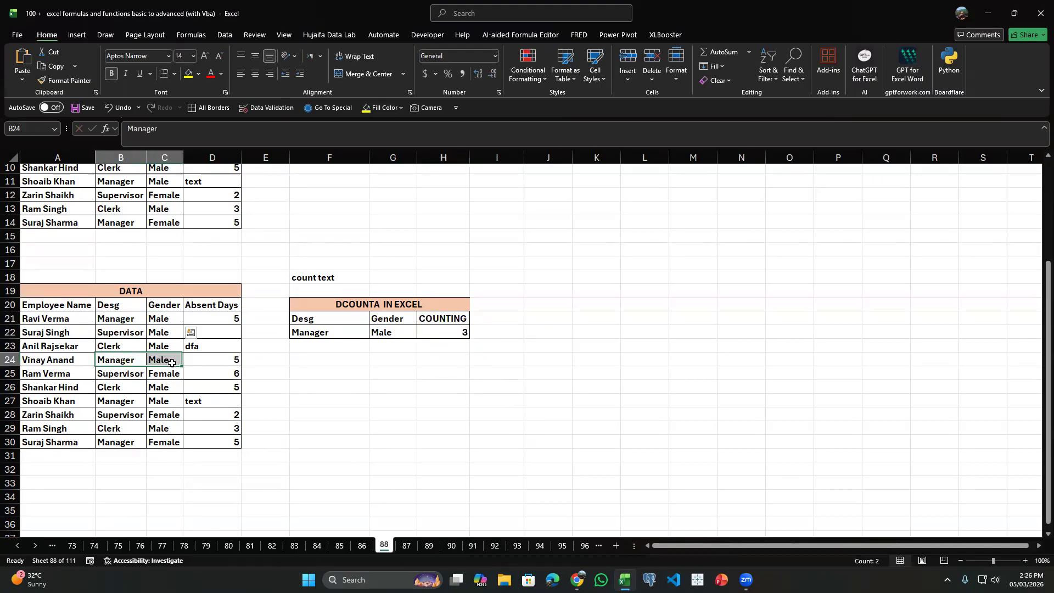
click(206, 365)
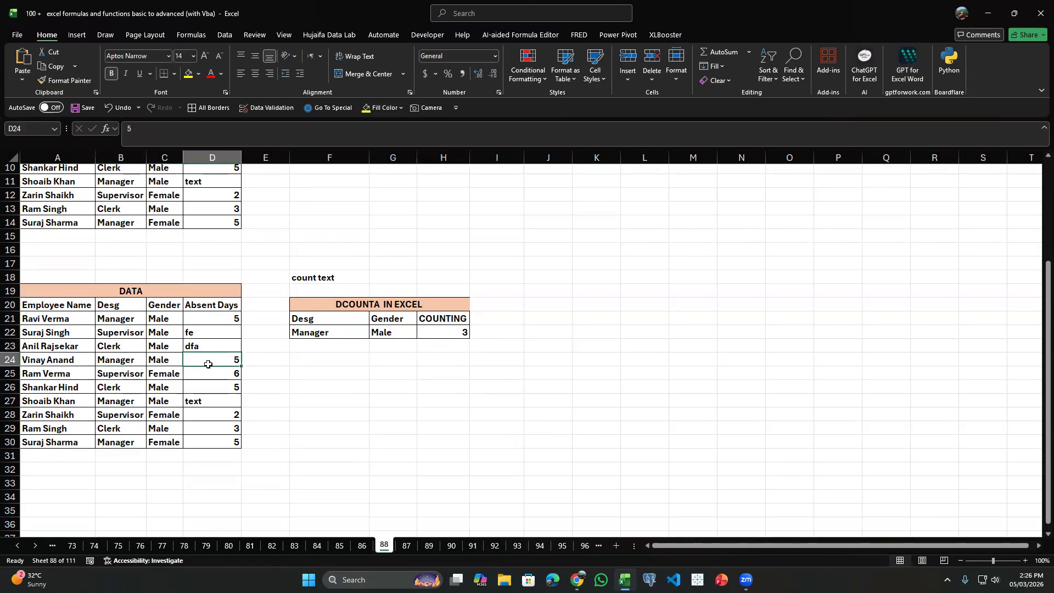
text(text)
key(Return)
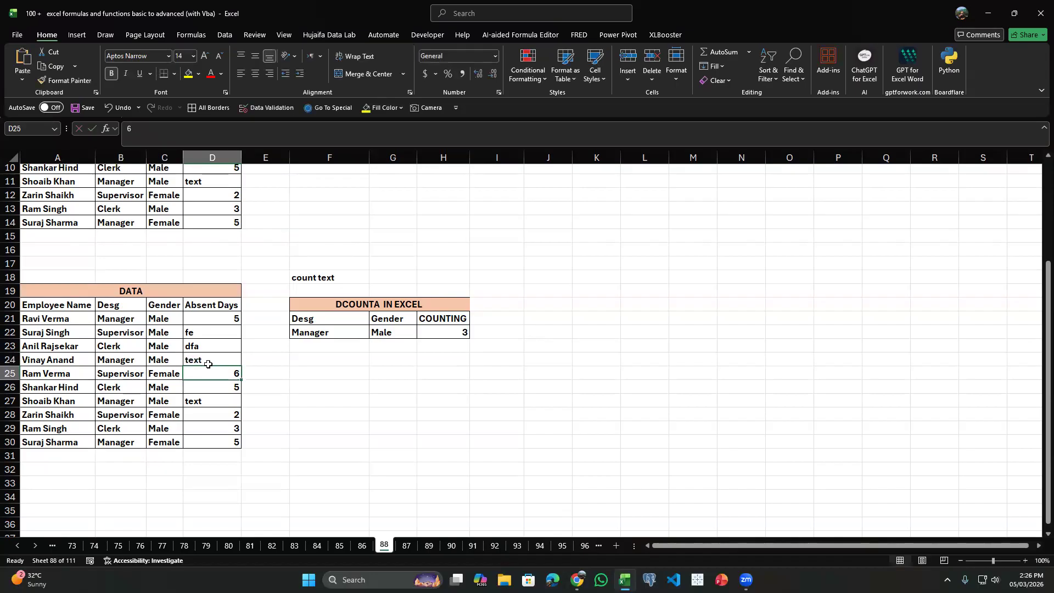
Compare the DCOUNTA formula in H22 with the number and text entries in the second table's Manager and Male rows.
drag(126, 399, 196, 402)
drag(133, 361, 219, 358)
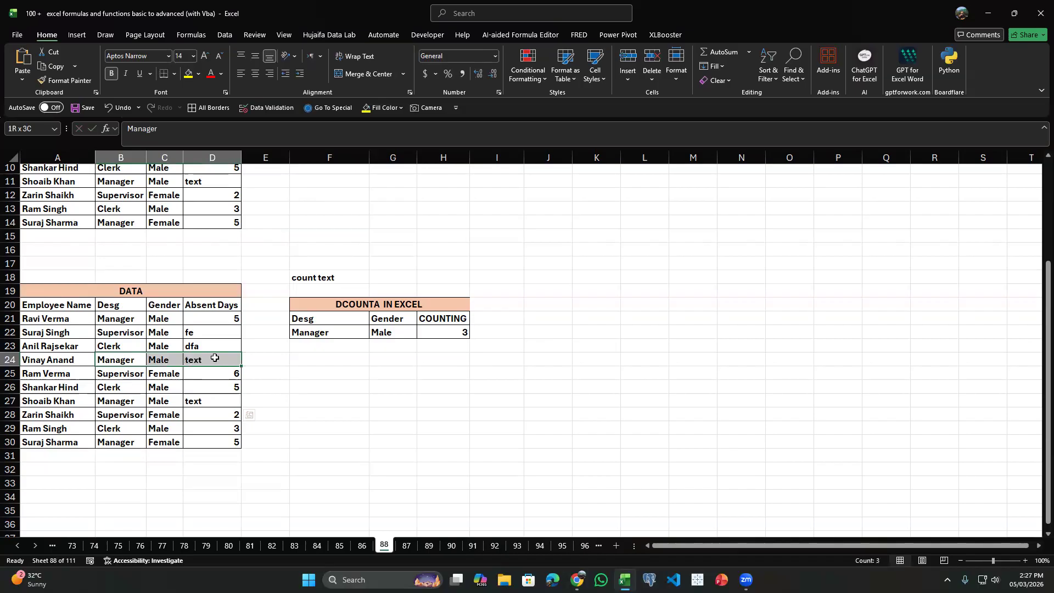
click(439, 333)
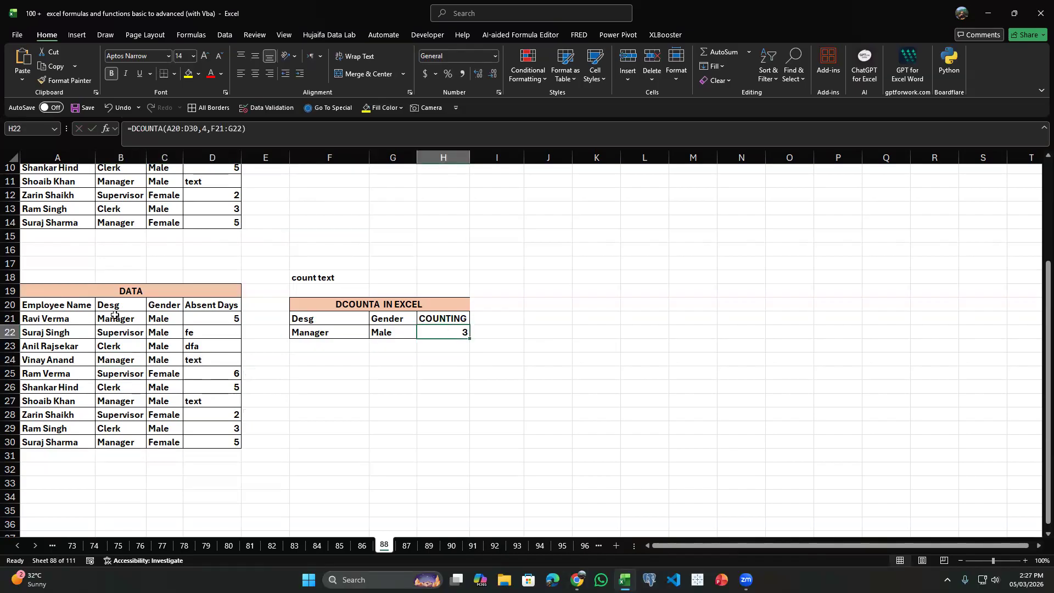
click(217, 322)
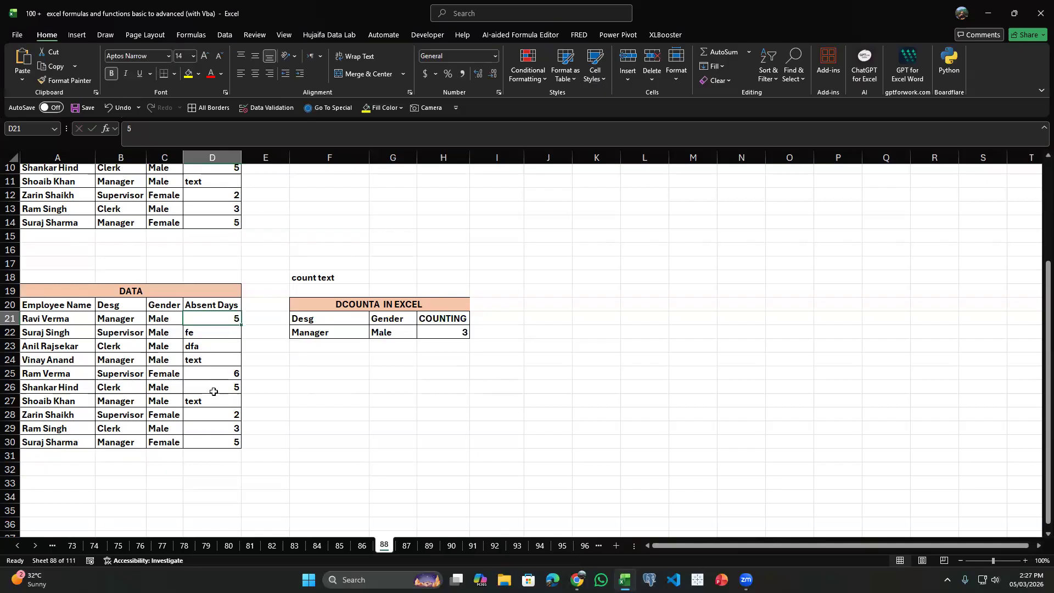
scroll(384, 367, up, 3)
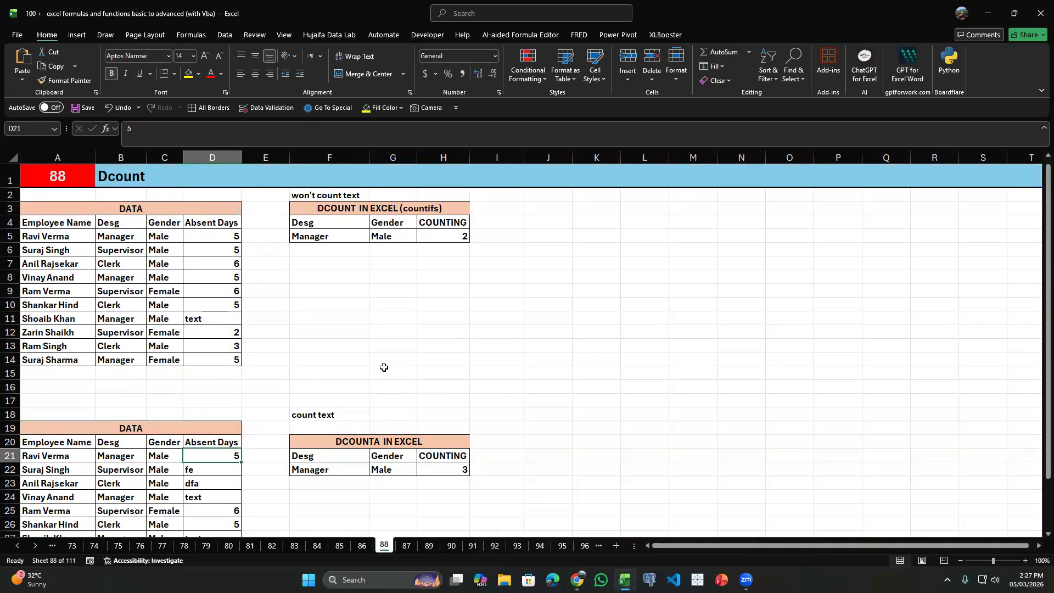
Open sheet 89, Dproduct, and clear the Product results in G12:G14 of the small product table.
key(ctrl+Page_Down)
key(ctrl+Page_Down)
key(ctrl+Page_Down)
key(ctrl+Page_Up)
drag(352, 349, 360, 354)
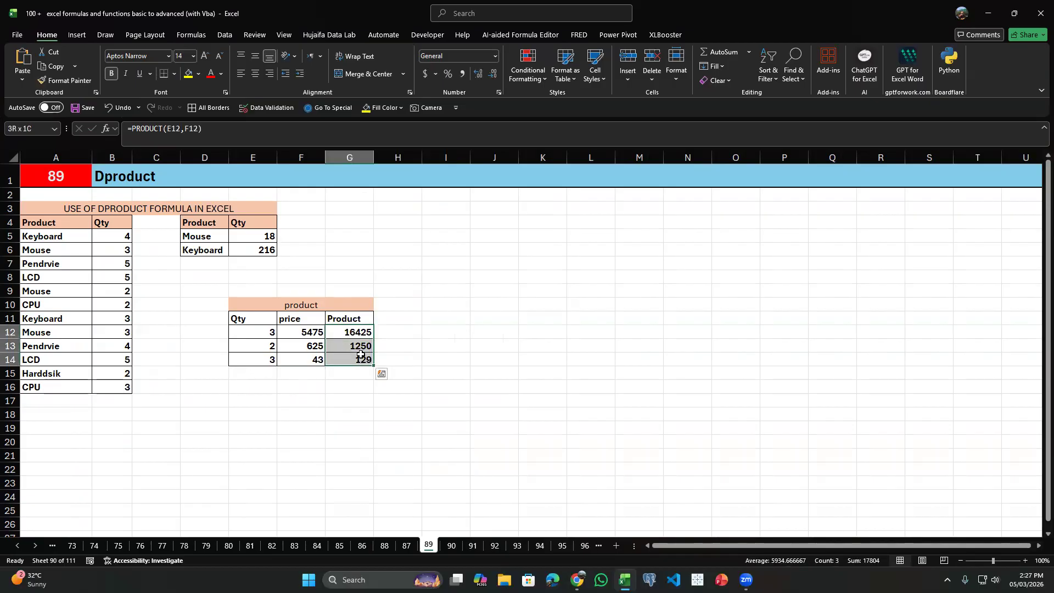
key(Delete)
click(258, 340)
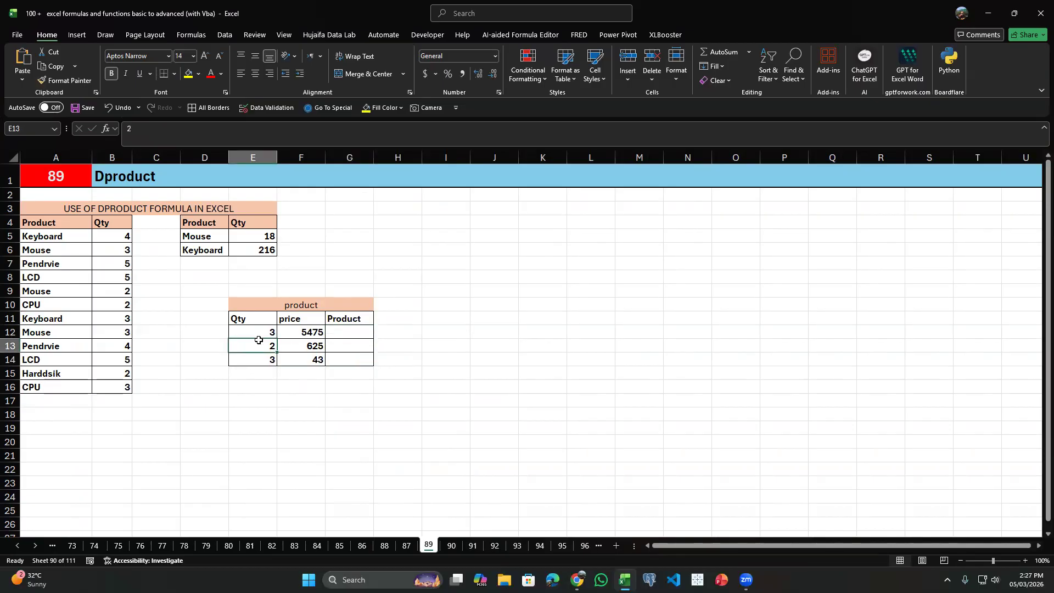
Enter a PRODUCT formula in G12 that multiplies the quantity in E12 by the price in F12.
click(261, 332)
click(288, 333)
click(265, 334)
click(286, 333)
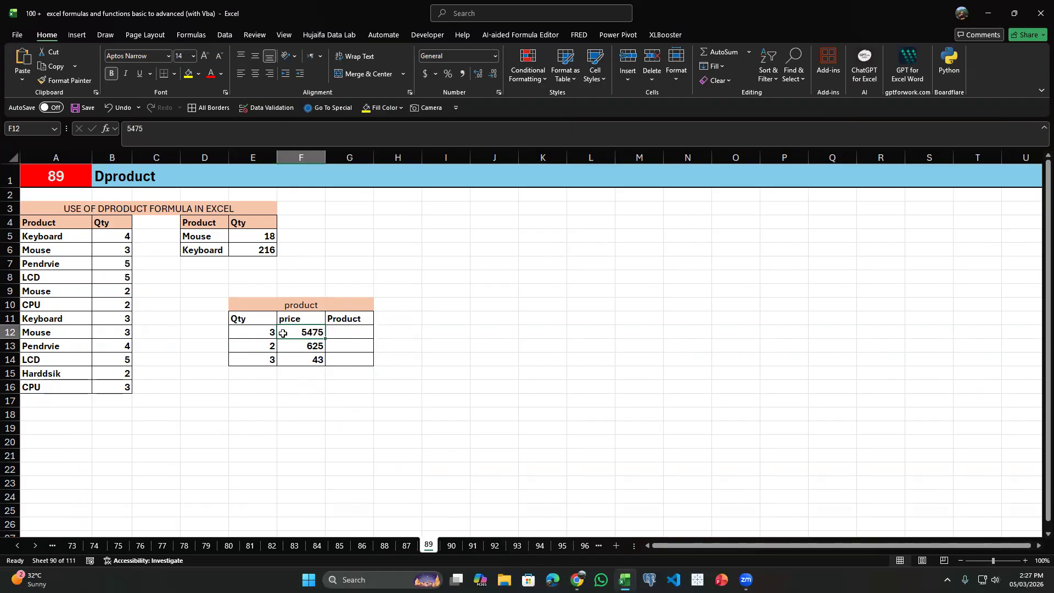
click(362, 330)
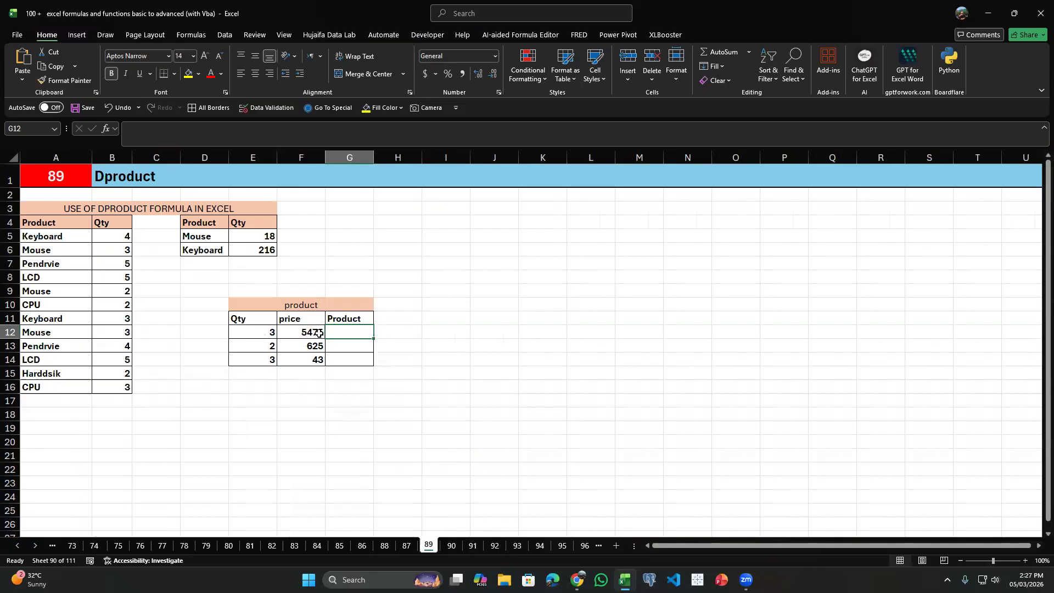
text(=prod)
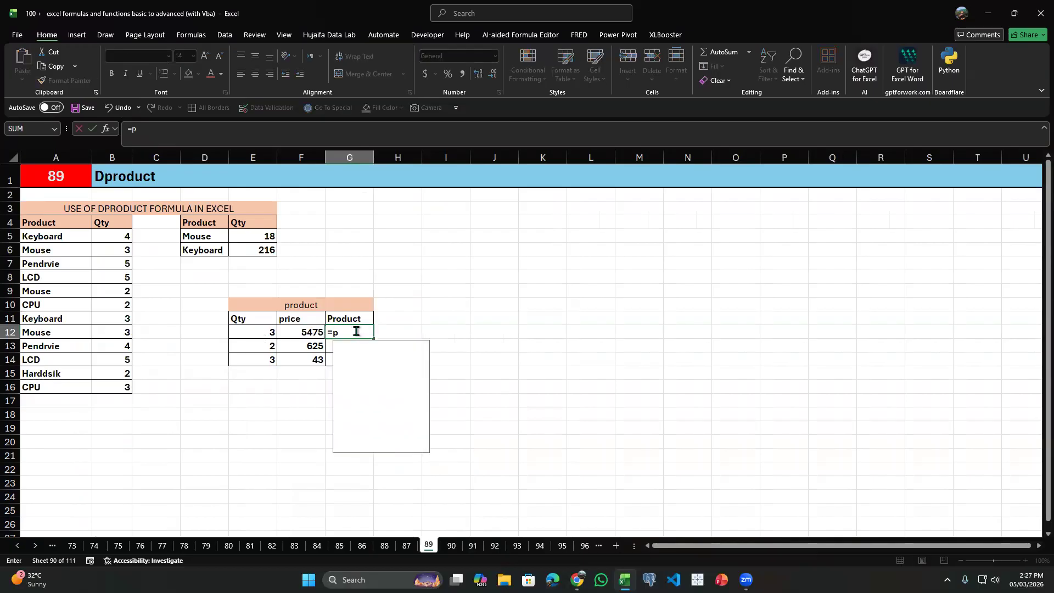
key(Tab)
key(Left)
key(Left)
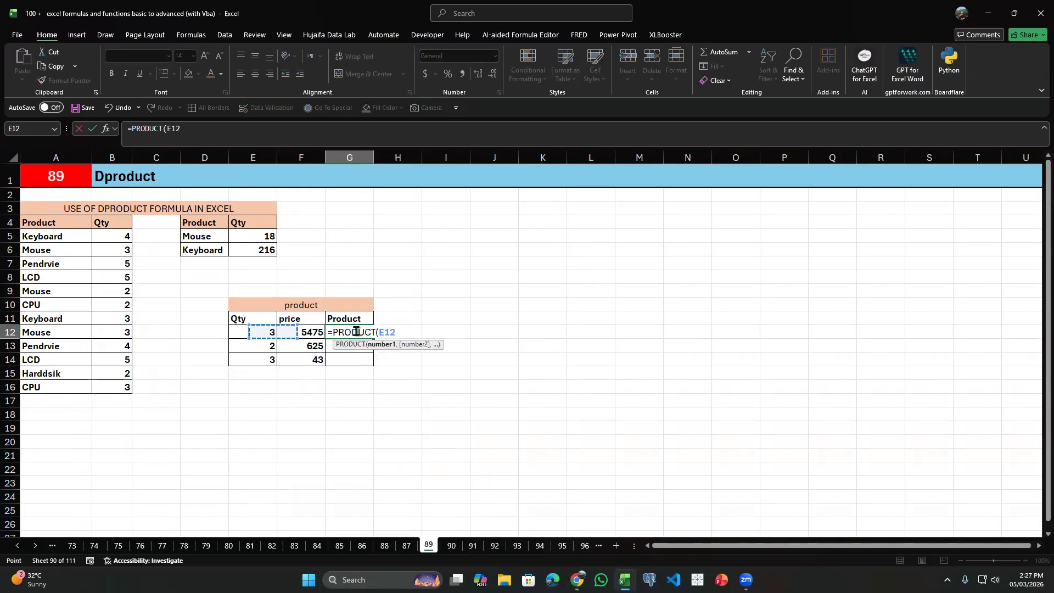
text(,)
key(Left)
key(Return)
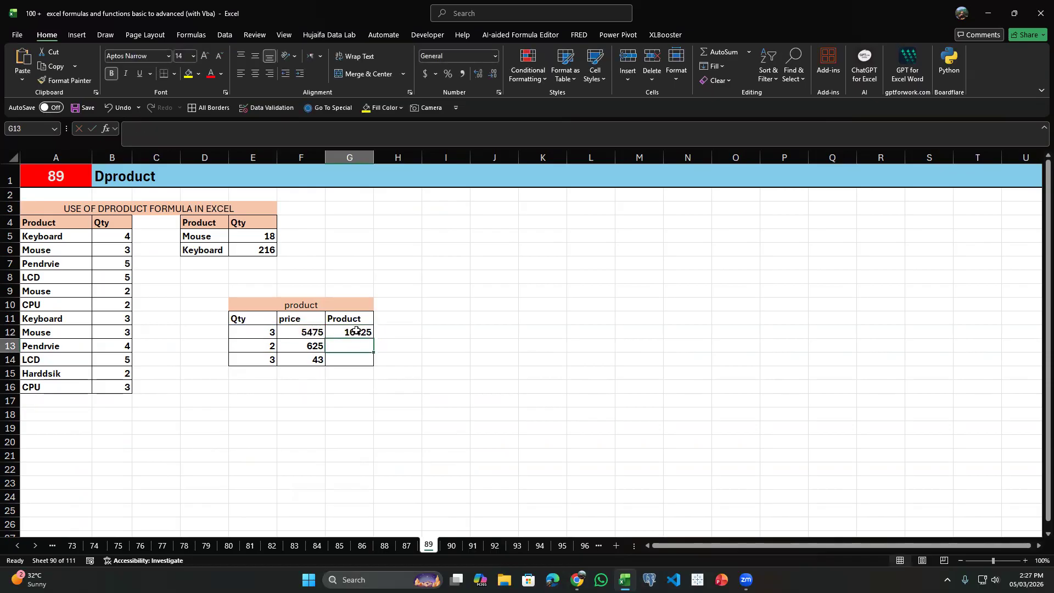
Enter the formula =E12*F12 in H12 and compare it with the PRODUCT formula in G12.
click(387, 331)
text(=)
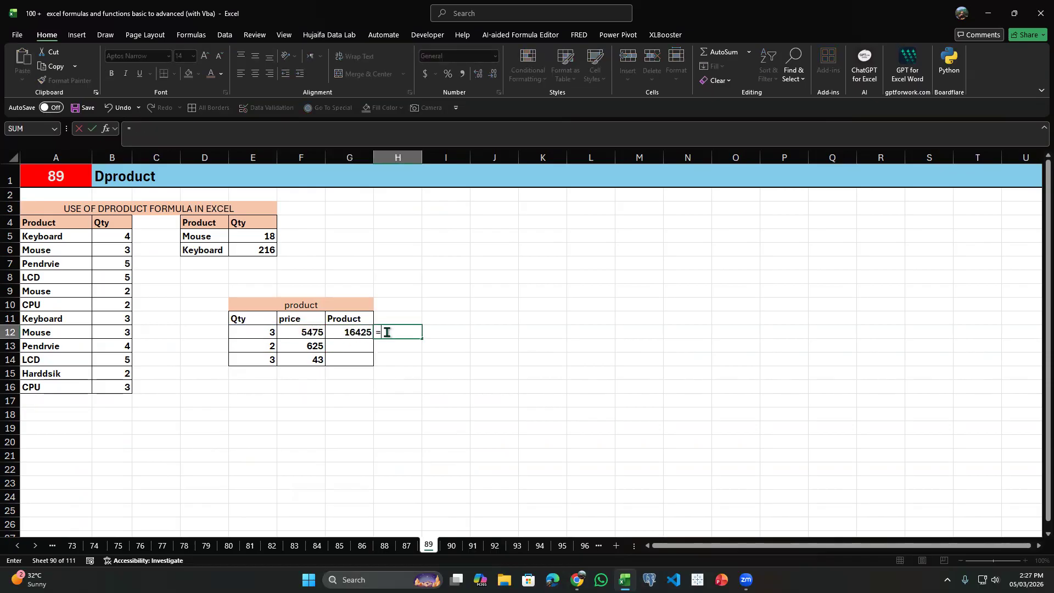
key(Left)
key(Left)
key(Left)
text(*)
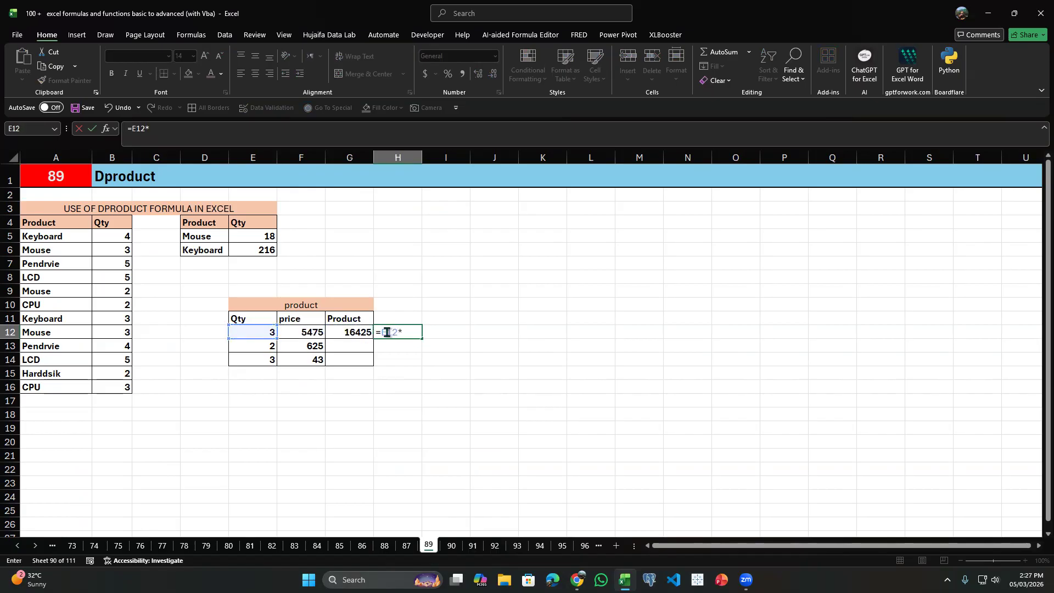
key(Left)
key(Left)
key(Return)
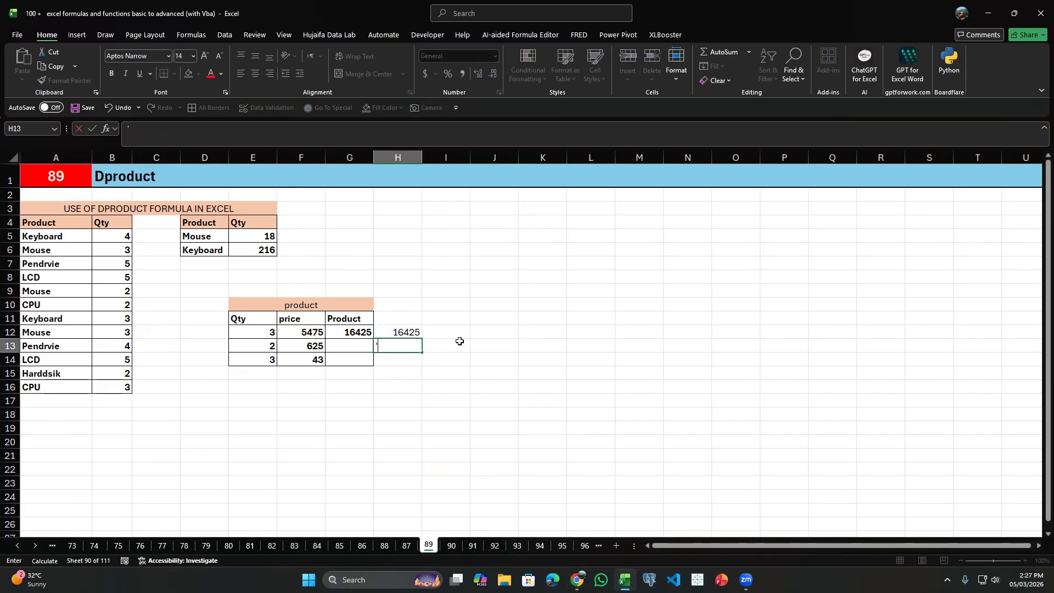
click(362, 343)
click(365, 330)
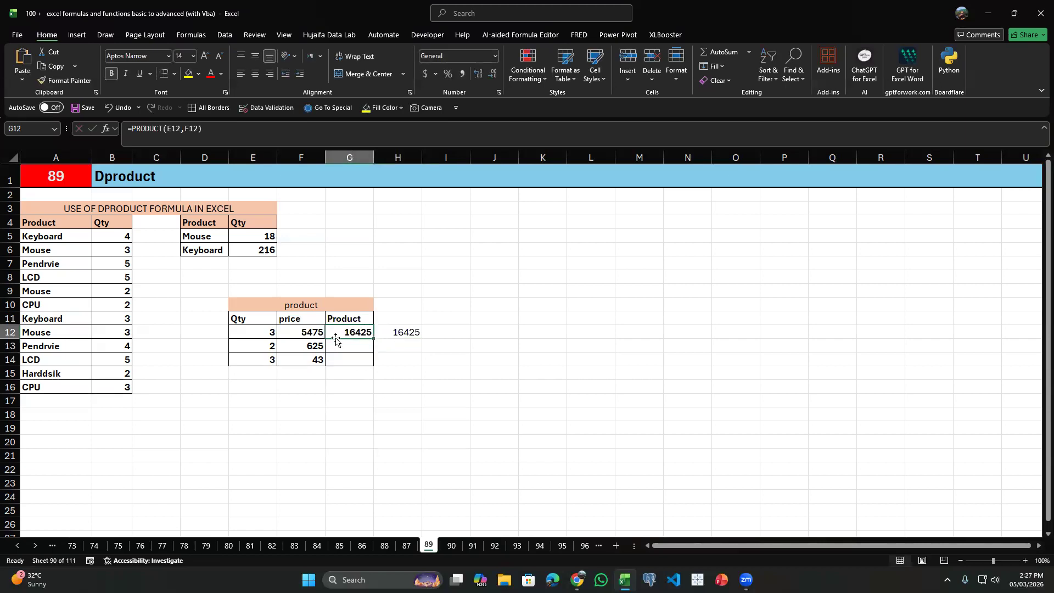
Examine the quantities in E12:E14 as the values for a column-wise multiplication.
drag(264, 333, 258, 360)
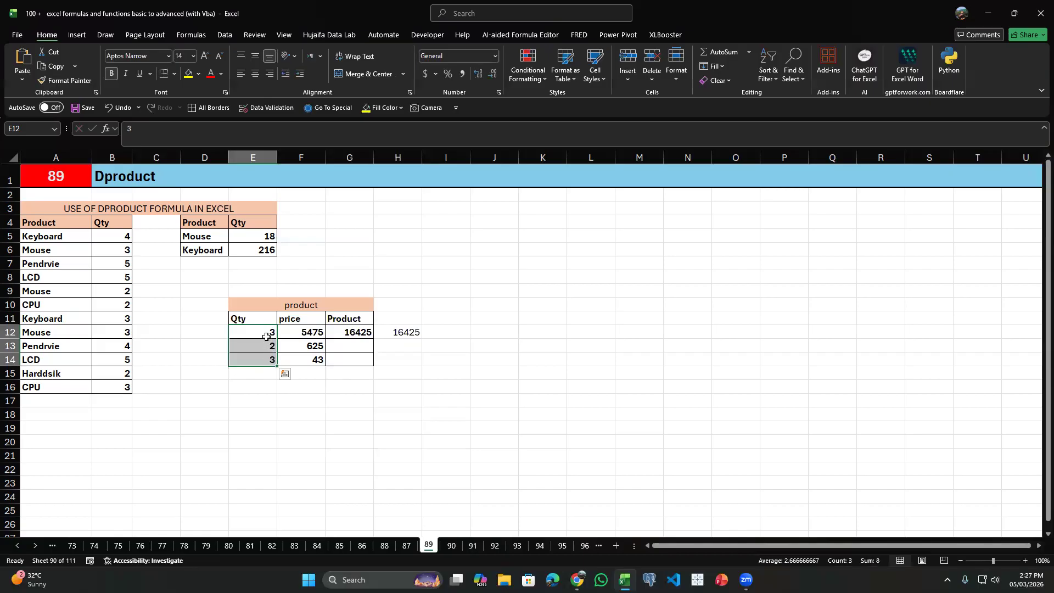
click(254, 387)
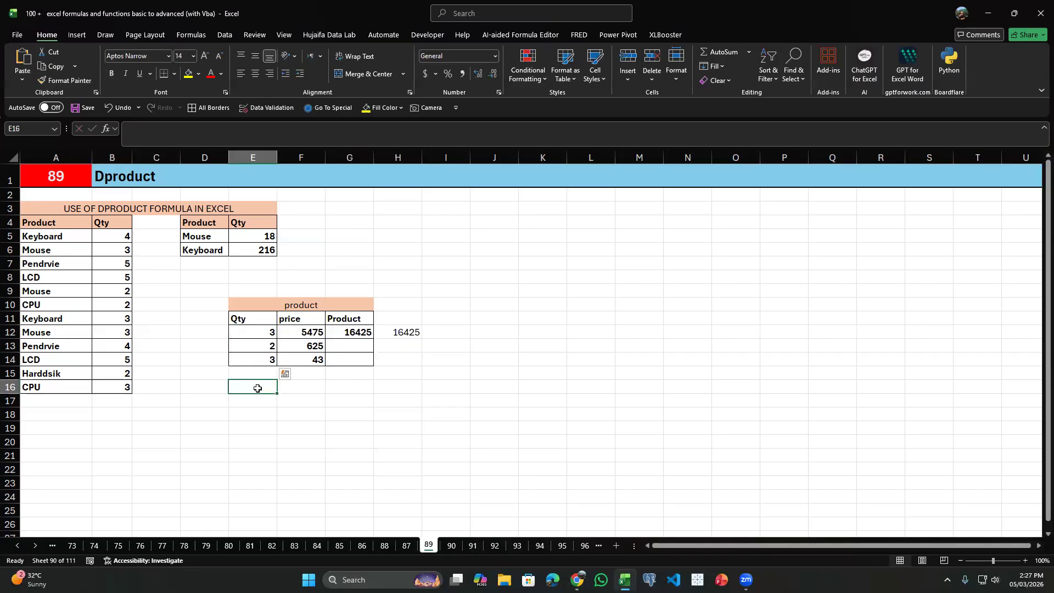
click(269, 336)
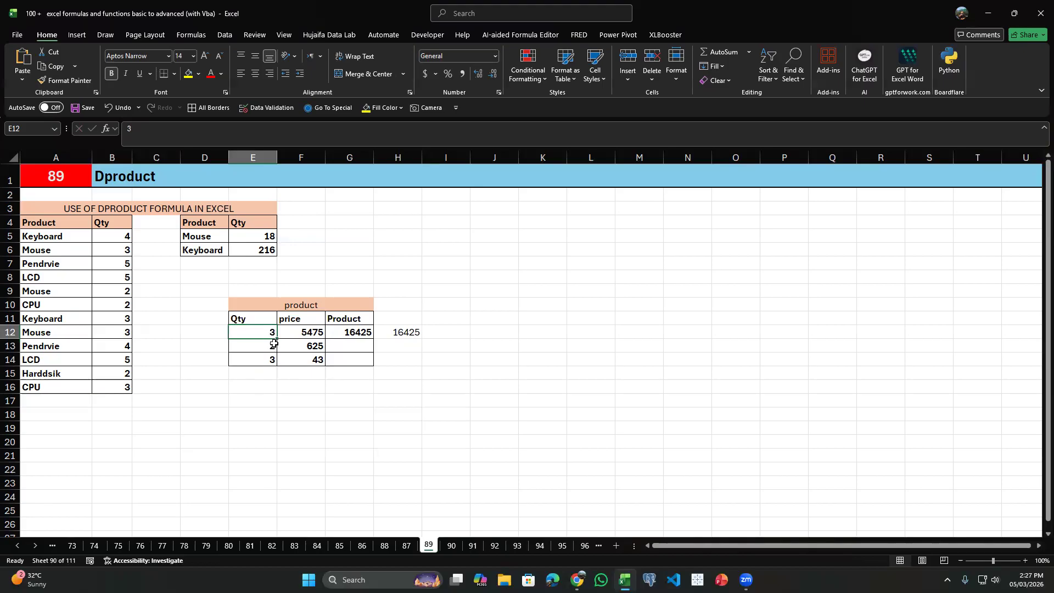
click(274, 343)
drag(273, 336, 278, 344)
click(272, 344)
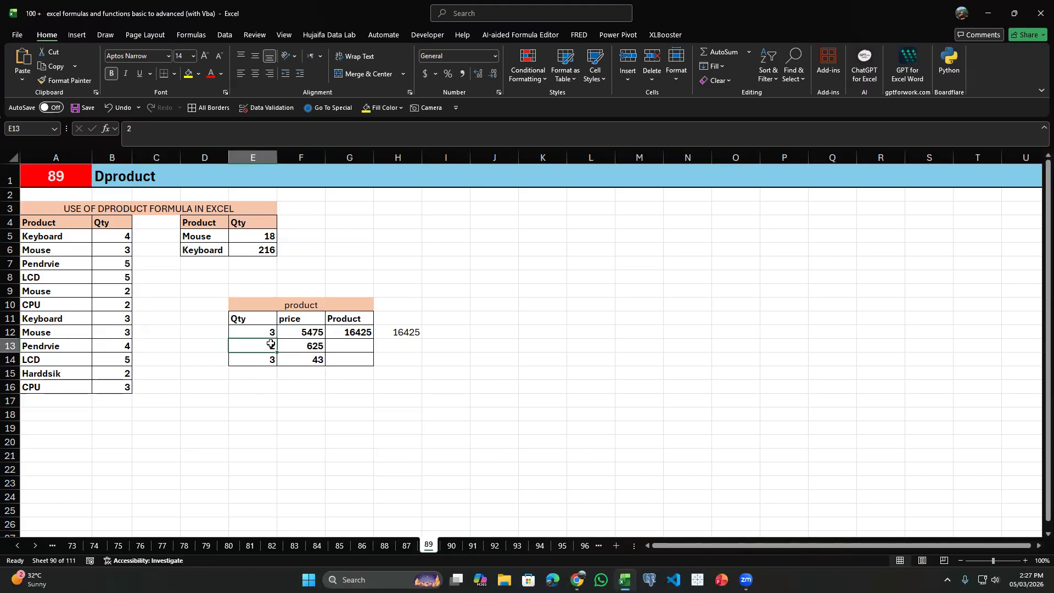
click(271, 364)
click(271, 376)
Enter the formula =PRODUCT(E12:E14) in E16 to multiply the three quantities together.
click(277, 382)
text(=prodct)
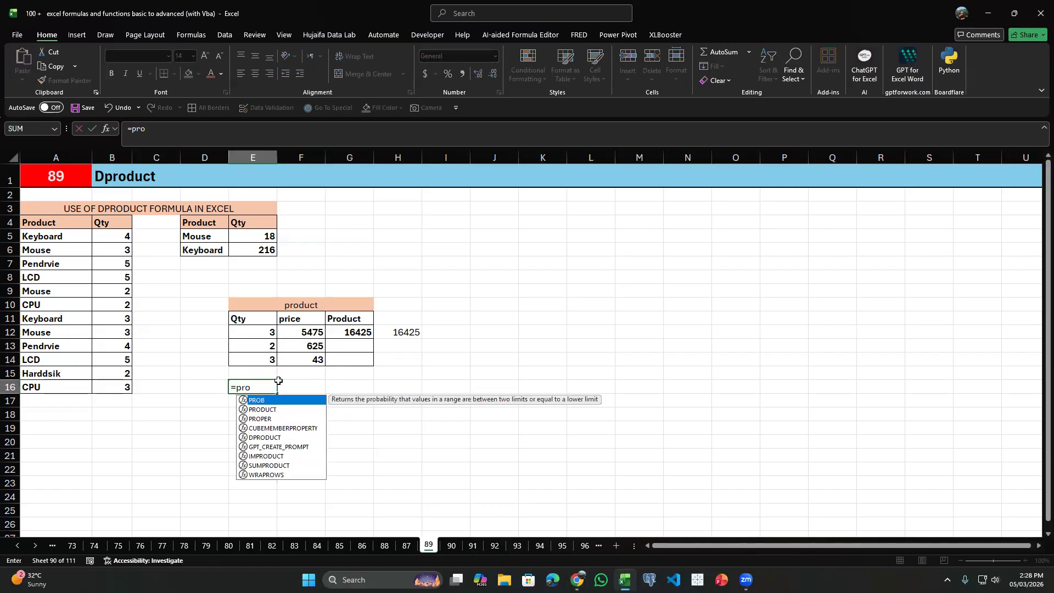
key(BackSpace)
text(uc)
key(Tab)
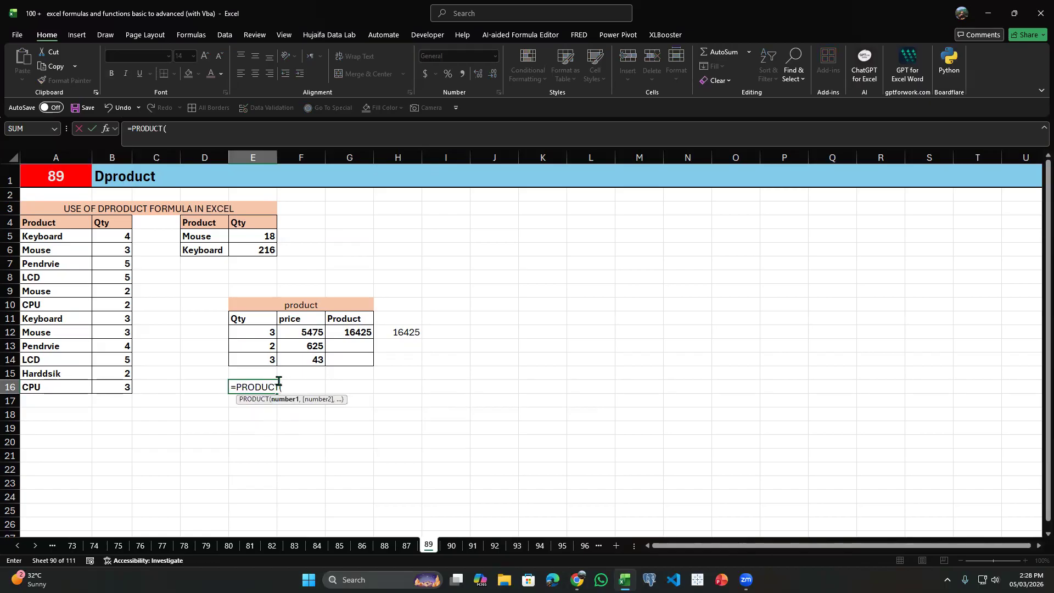
drag(255, 333, 258, 350)
text())
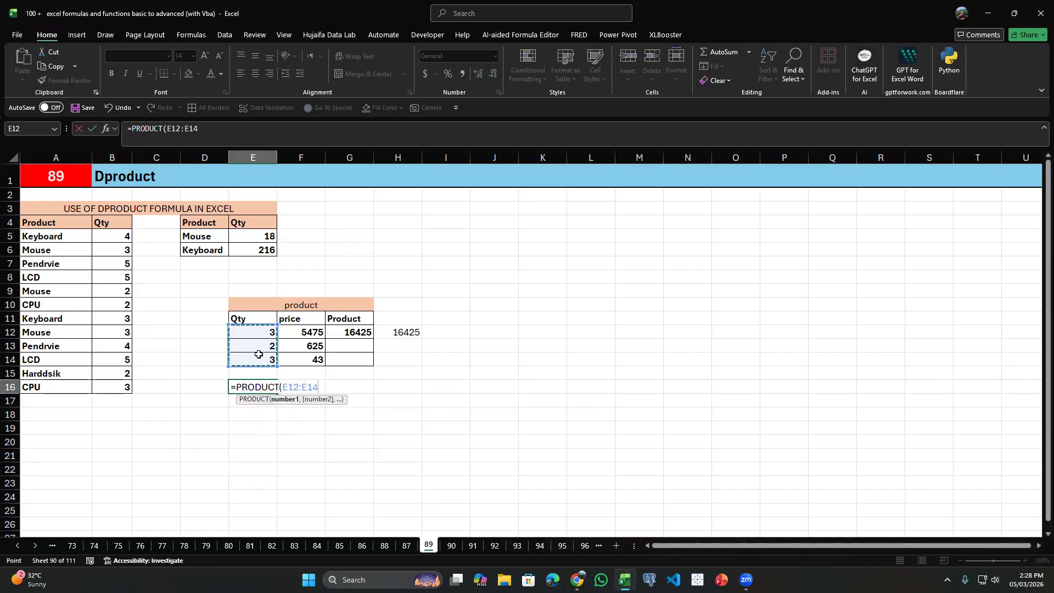
key(Return)
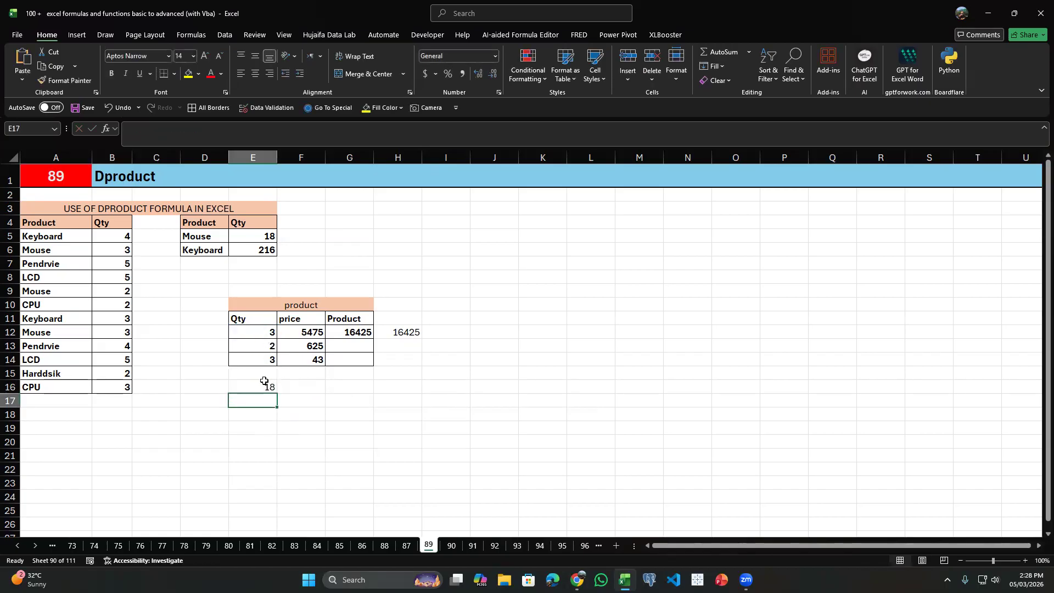
Check the E16 formula against the quantities and delete the trial formulas in E16 and H12.
click(264, 381)
drag(272, 333, 269, 347)
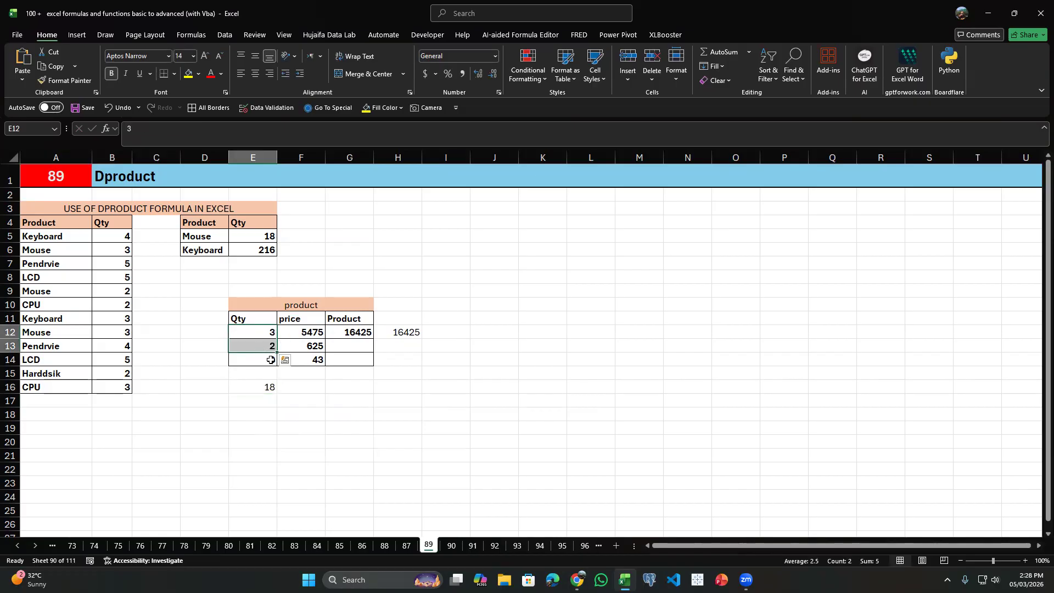
click(266, 385)
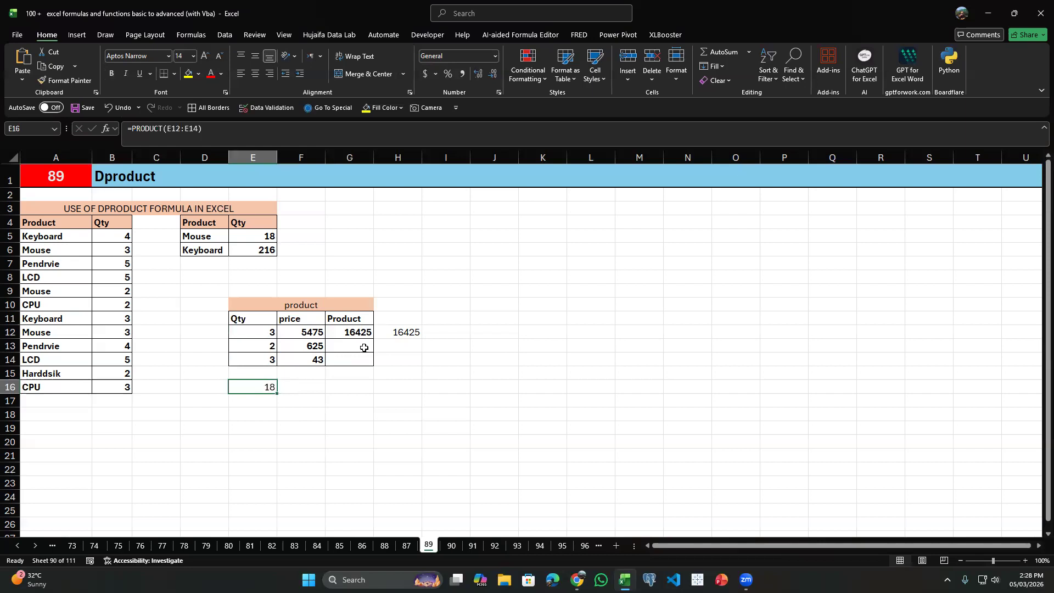
click(403, 333)
key(Delete)
click(357, 335)
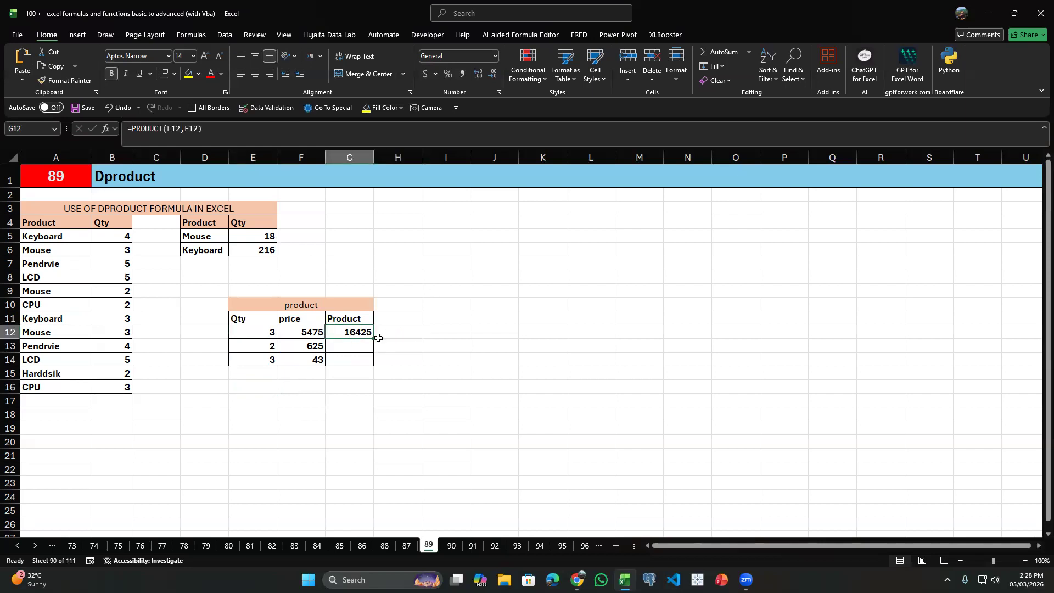
Replace the Mouse formula in E5 with a new DPRODUCT formula that uses A4:B16 as the database.
click(118, 238)
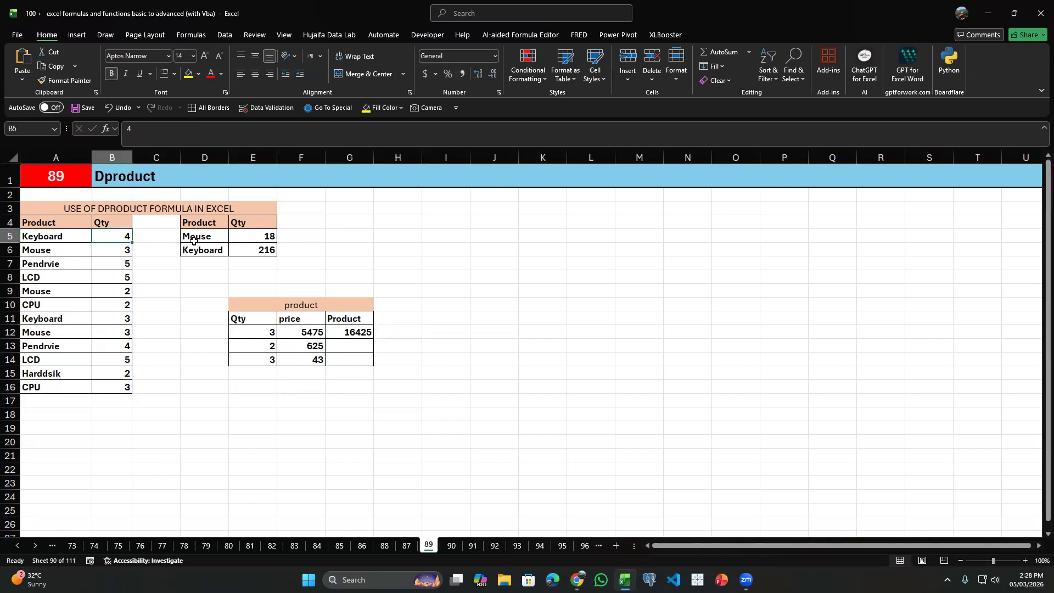
click(257, 237)
text(=)
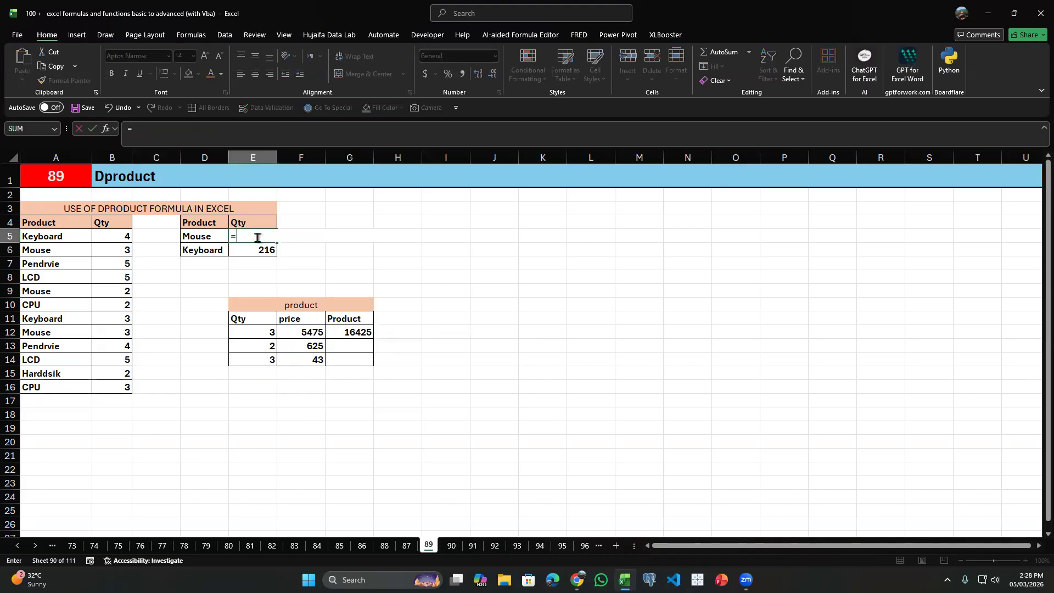
text(dpr)
key(Tab)
key(Left)
key(Left)
key(Left)
key(Left)
key(Up)
key(ctrl+shift+Down)
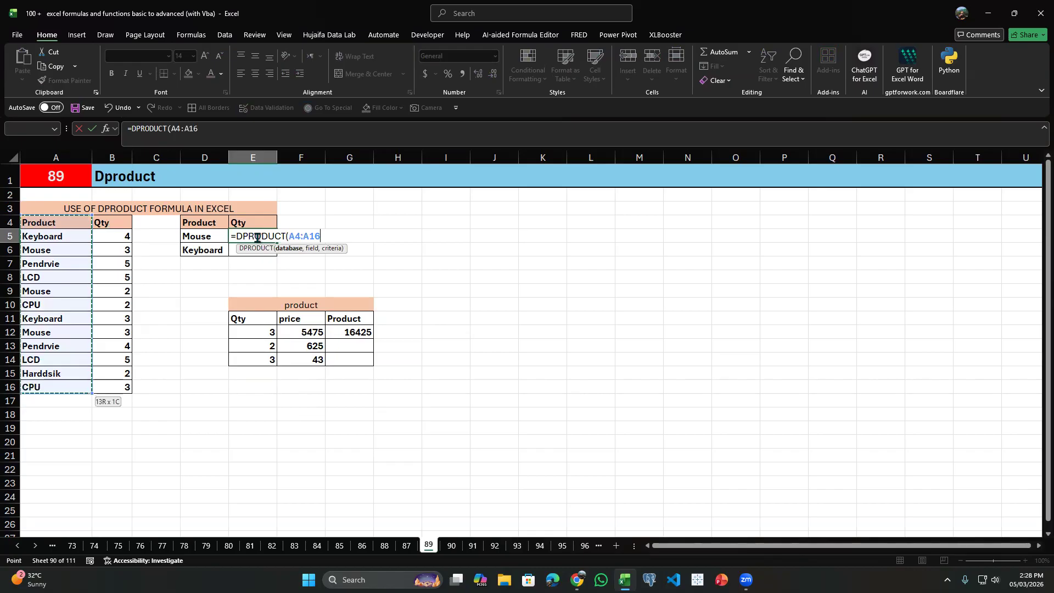
key(shift+Right)
text(,)
Complete the DPRODUCT formula in E5 with E4 as the field and D4:D5 as the criteria, and clear E6.
key(Up)
text(,)
key(Left)
key(Left)
key(Left)
key(Left)
key(Right)
key(Right)
key(Right)
key(Up)
key(shift+Down)
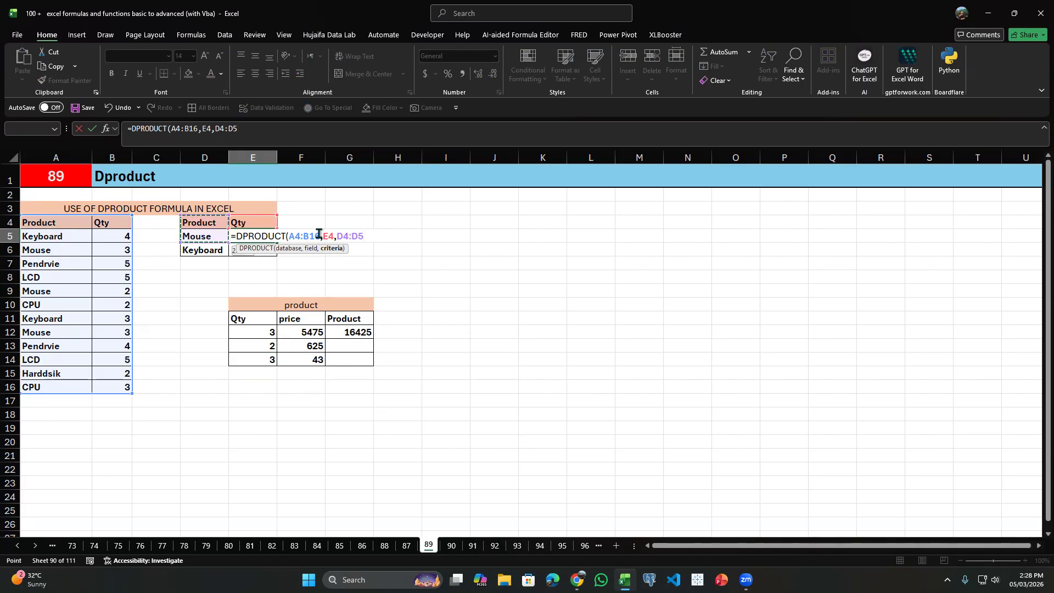
key(Return)
key(Delete)
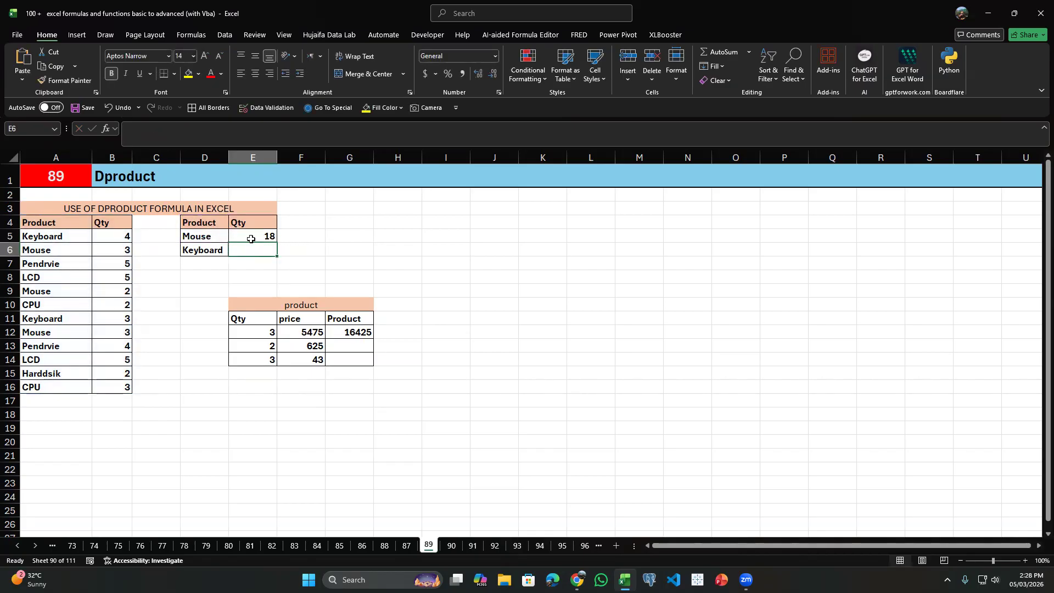
Check the Mouse entries in A6, A9 and A12 against the DPRODUCT formula in E5.
click(256, 234)
click(68, 237)
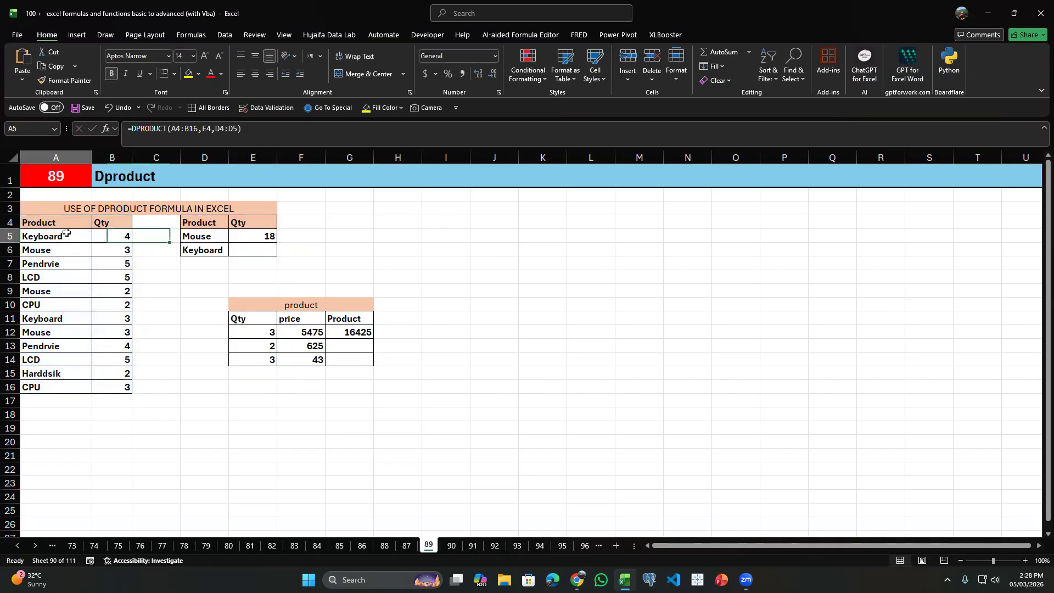
click(60, 253)
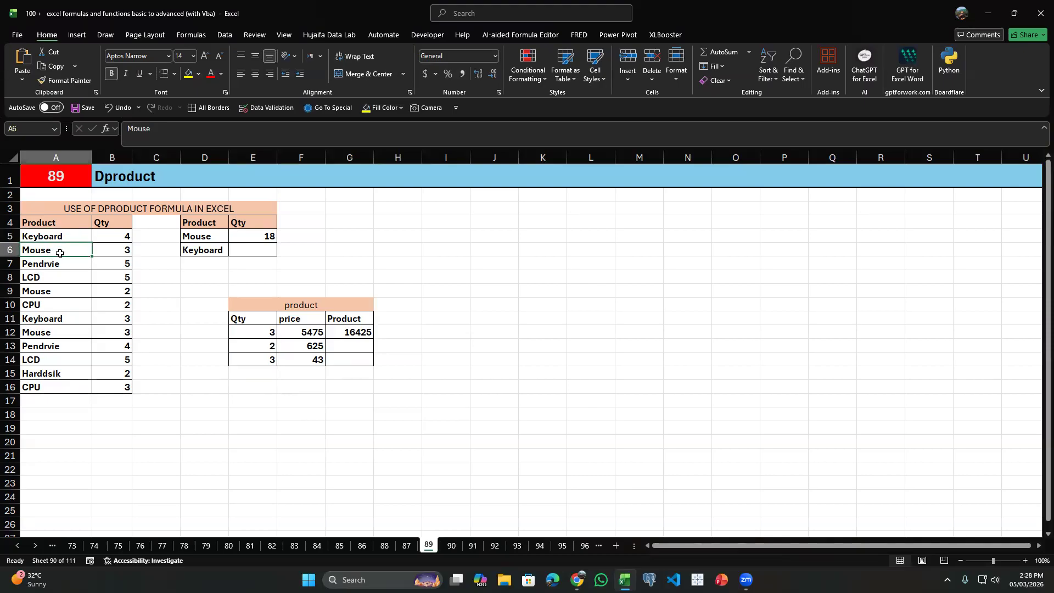
ctrl+click(51, 290)
ctrl+click(55, 334)
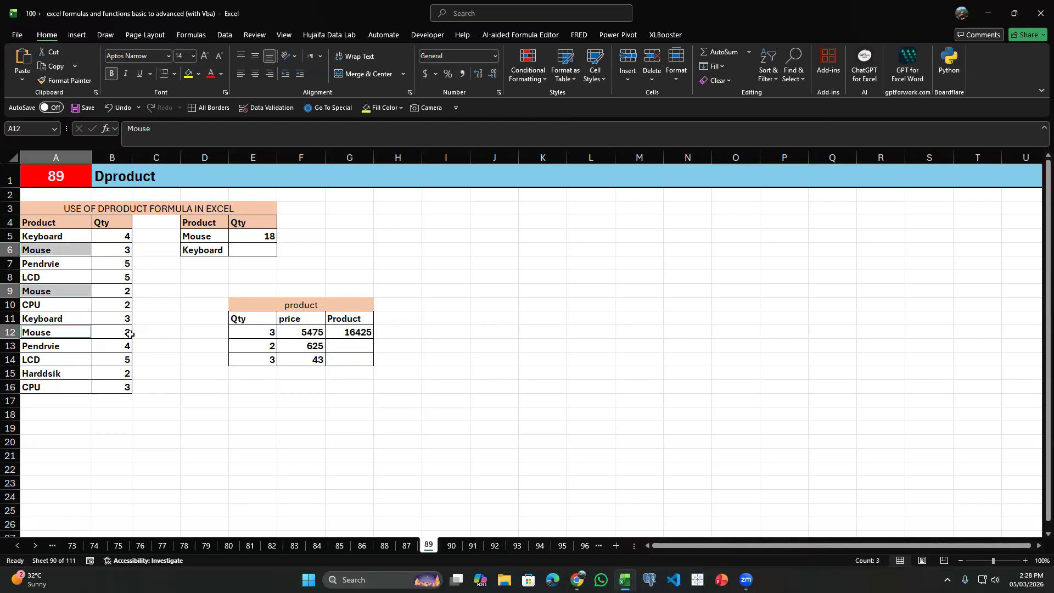
click(270, 235)
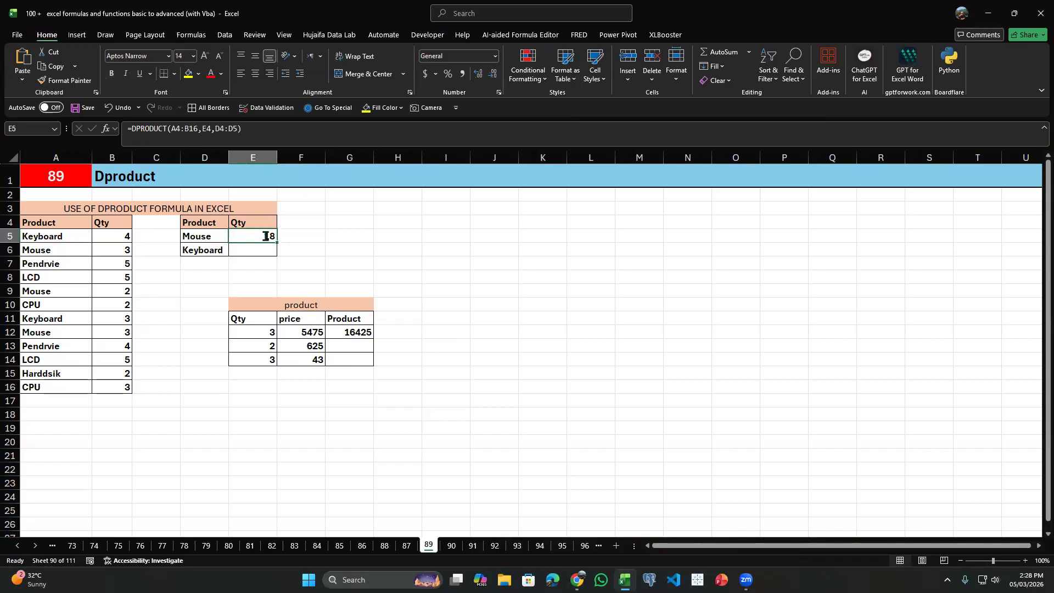
Reselect D4:D5 as the criteria of the DPRODUCT formula in E5 and lock its start as $D$4:D5.
double_click(271, 236)
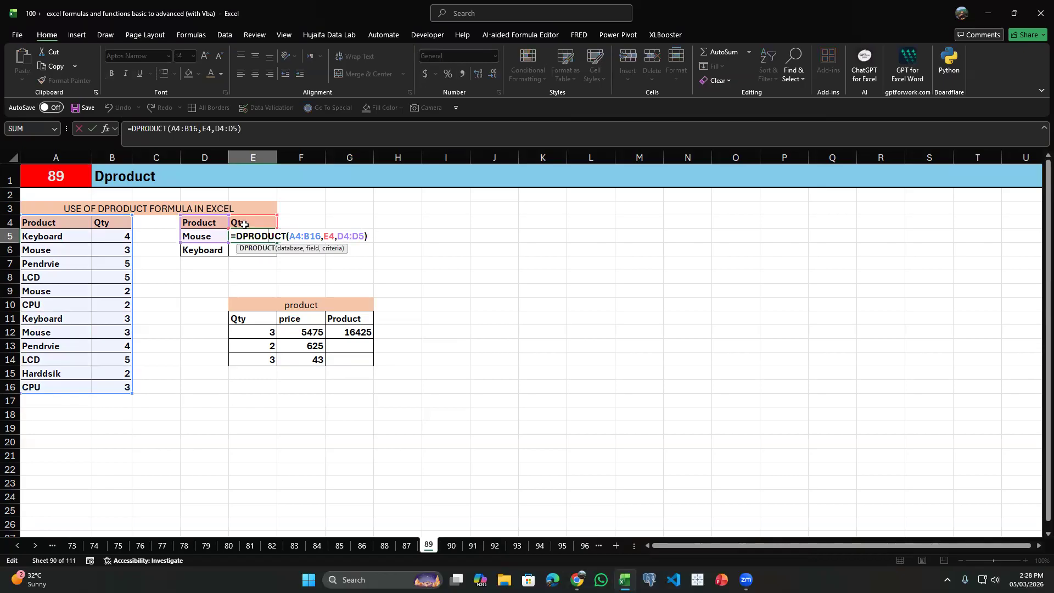
drag(337, 235, 365, 235)
key(BackSpace)
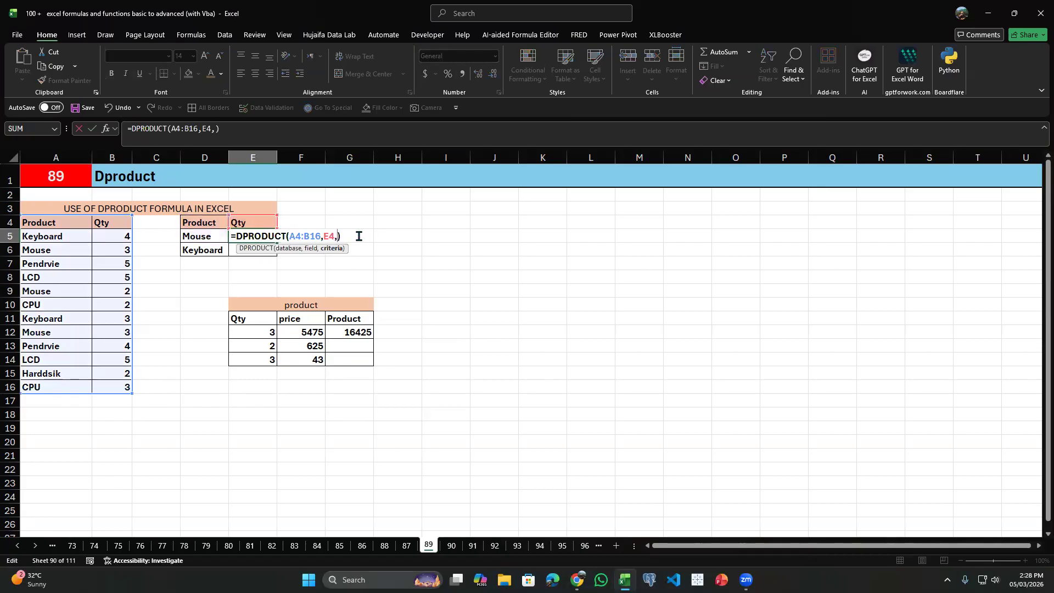
drag(209, 222, 206, 237)
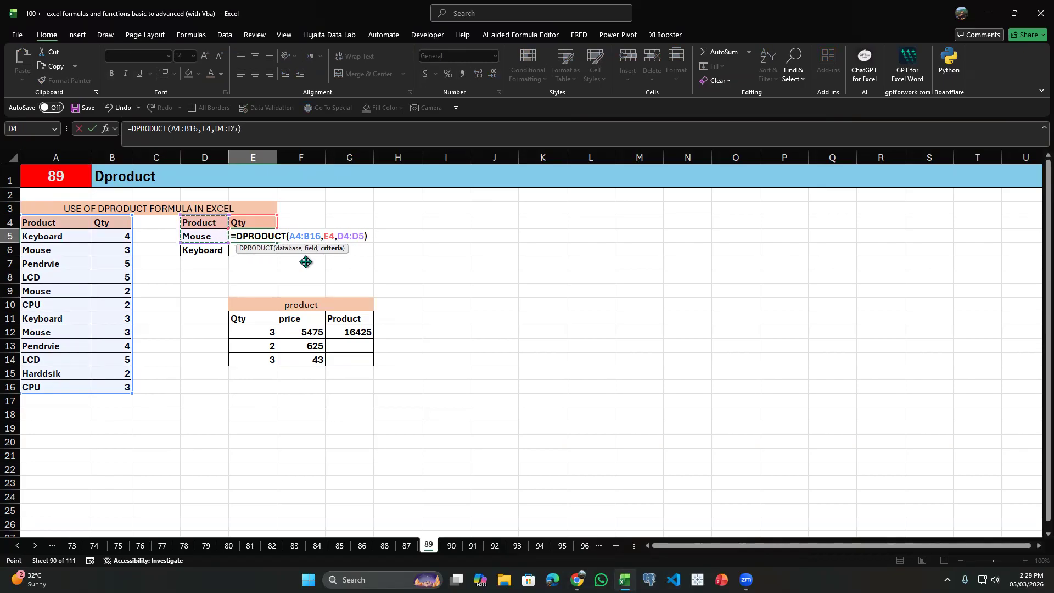
click(345, 235)
key(F4)
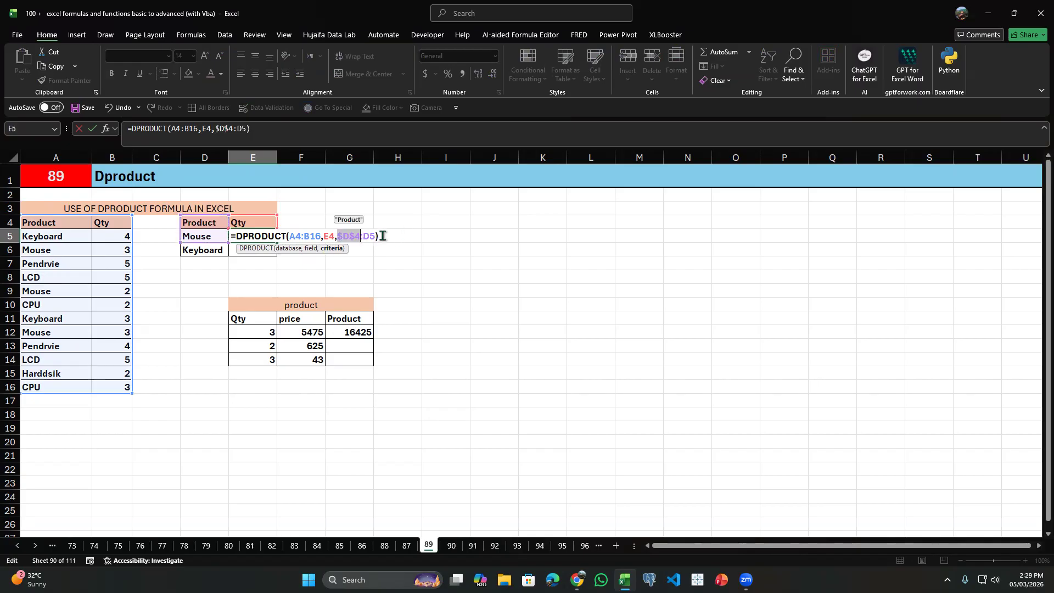
key(Return)
Copy the E5 formula down to E6 and inspect the references of the copy.
click(265, 236)
drag(276, 242, 263, 261)
double_click(261, 249)
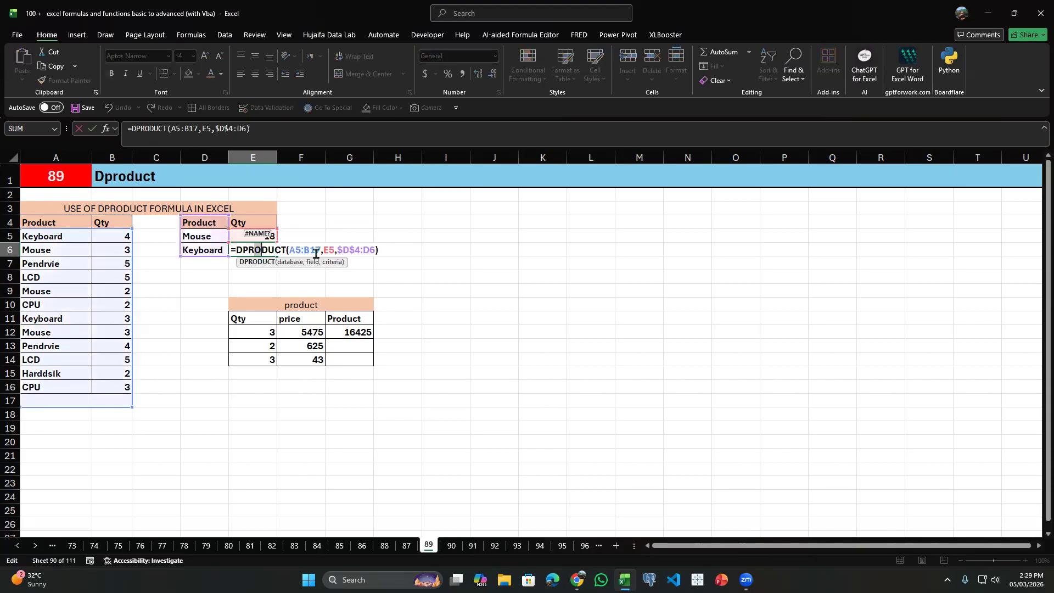
key(Escape)
Lock the E5 formula's database as $A$4:$B$16 and its field as $E$4, and fill the formula down to E6.
double_click(237, 235)
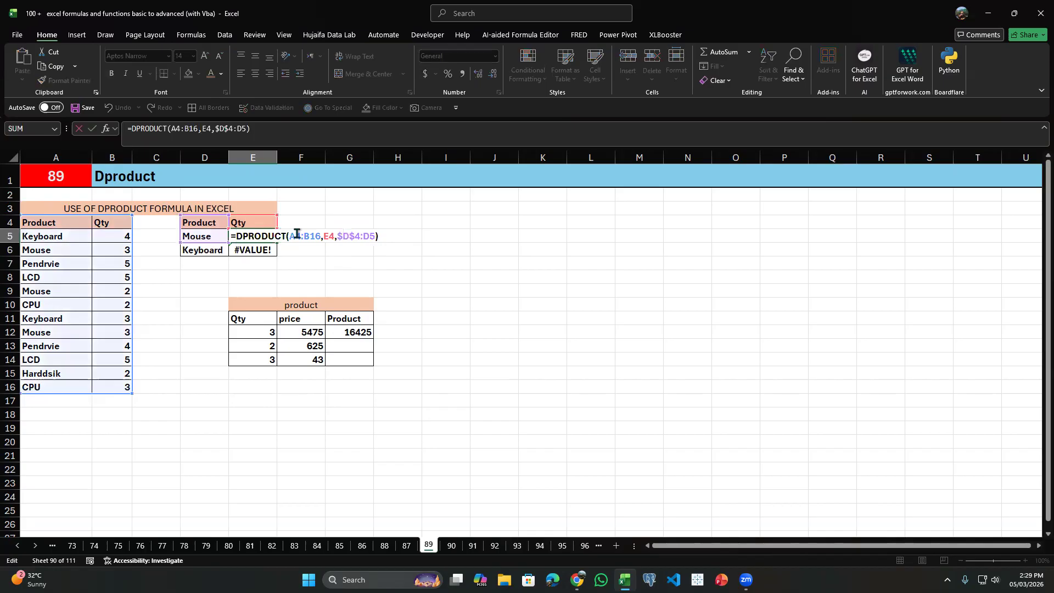
drag(317, 235, 295, 235)
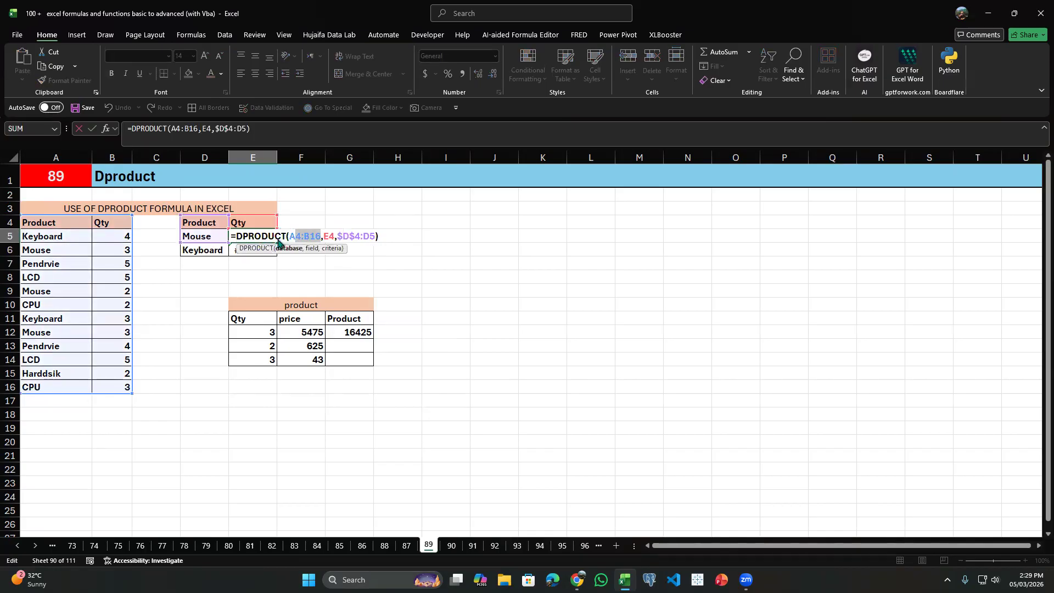
key(F4)
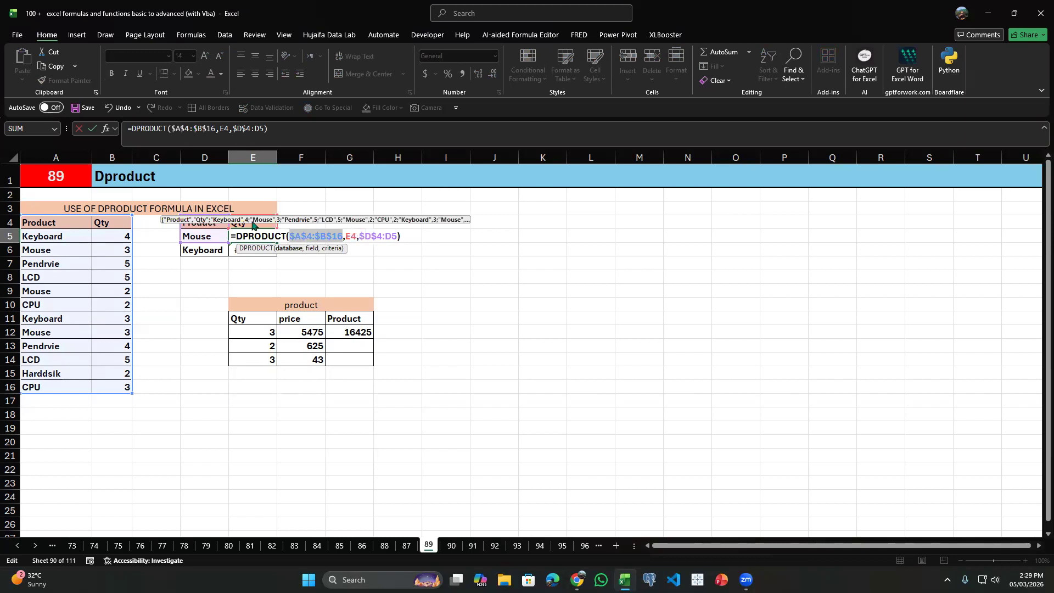
double_click(351, 236)
key(F4)
key(Return)
click(267, 237)
drag(276, 241, 272, 254)
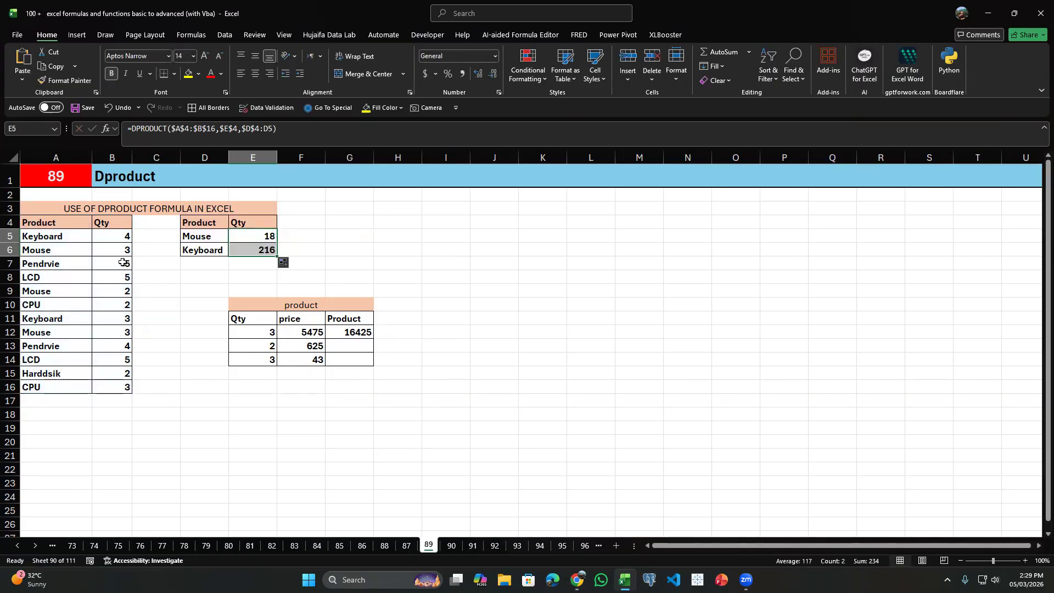
Check the Keyboard quantities in B5 and B11 against the DPRODUCT formula in E6.
click(63, 237)
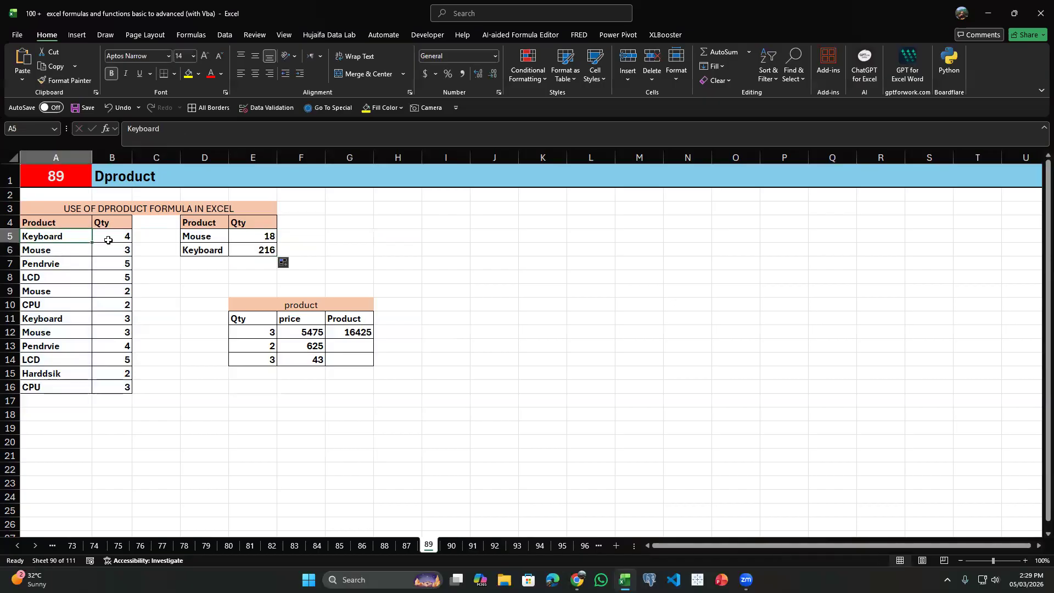
click(110, 237)
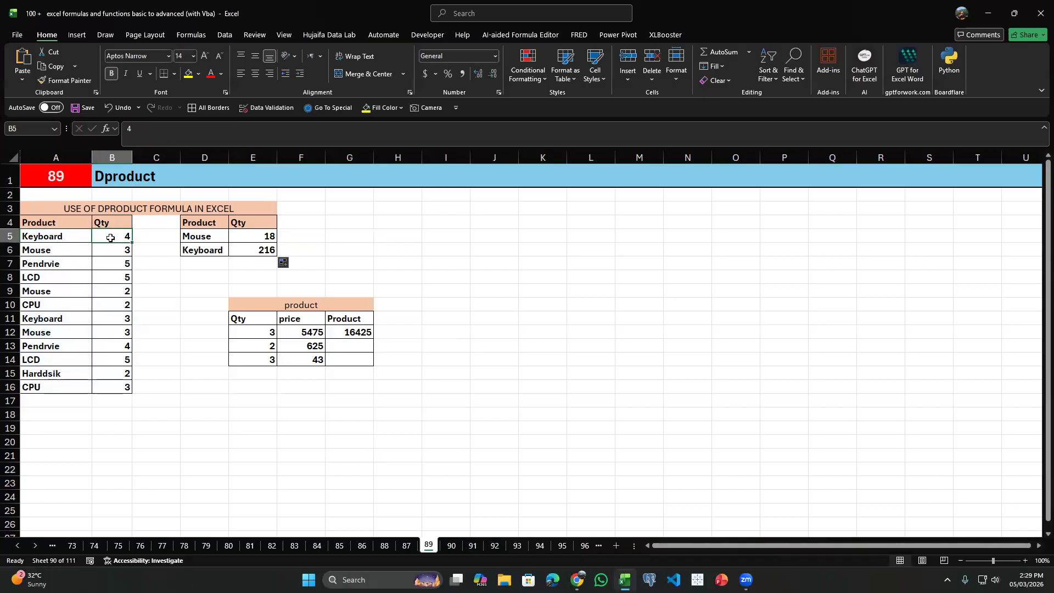
click(125, 320)
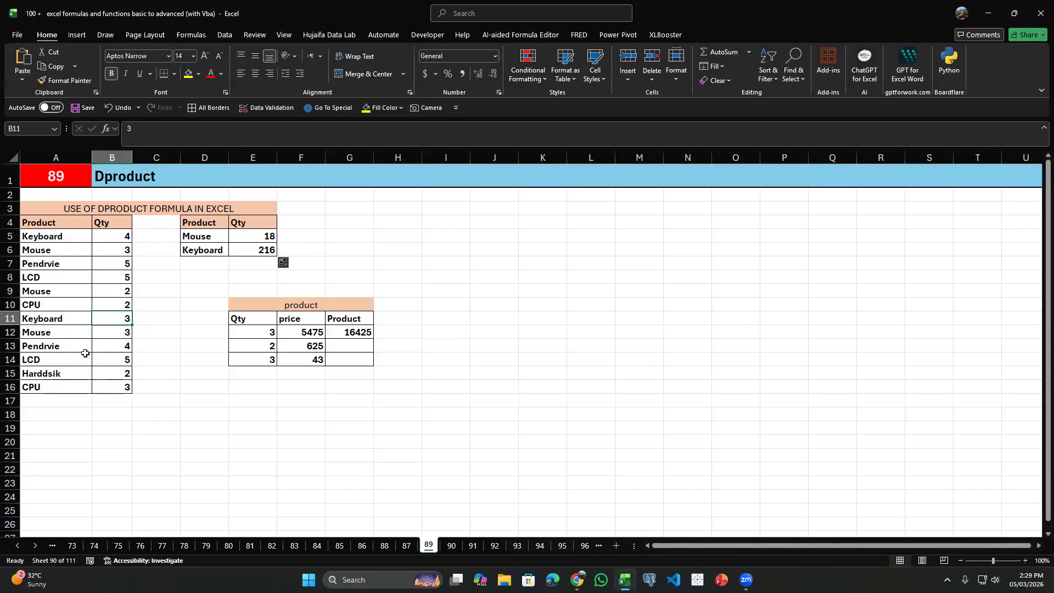
click(267, 254)
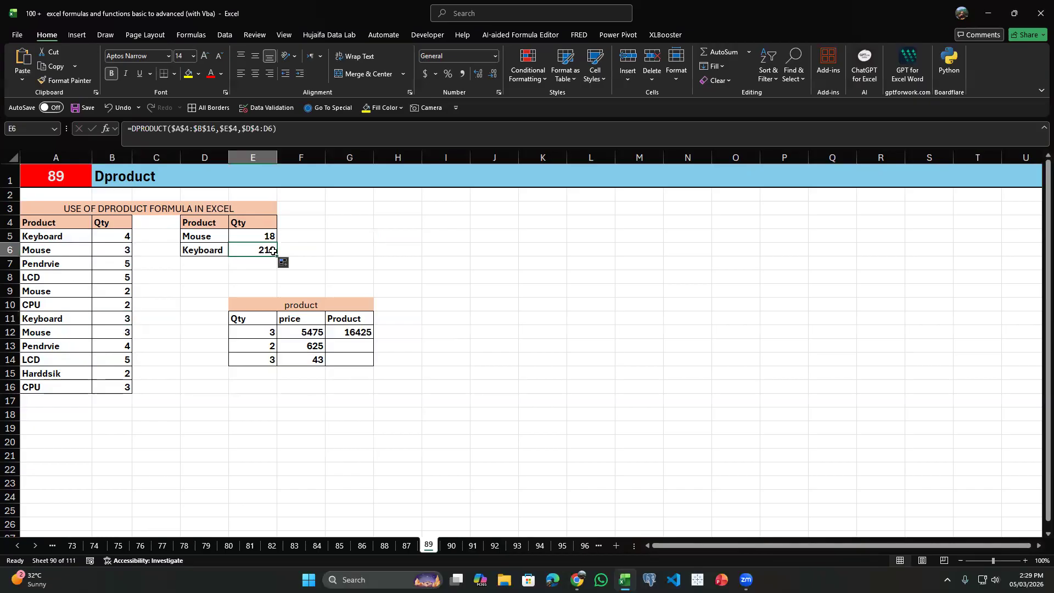
click(144, 321)
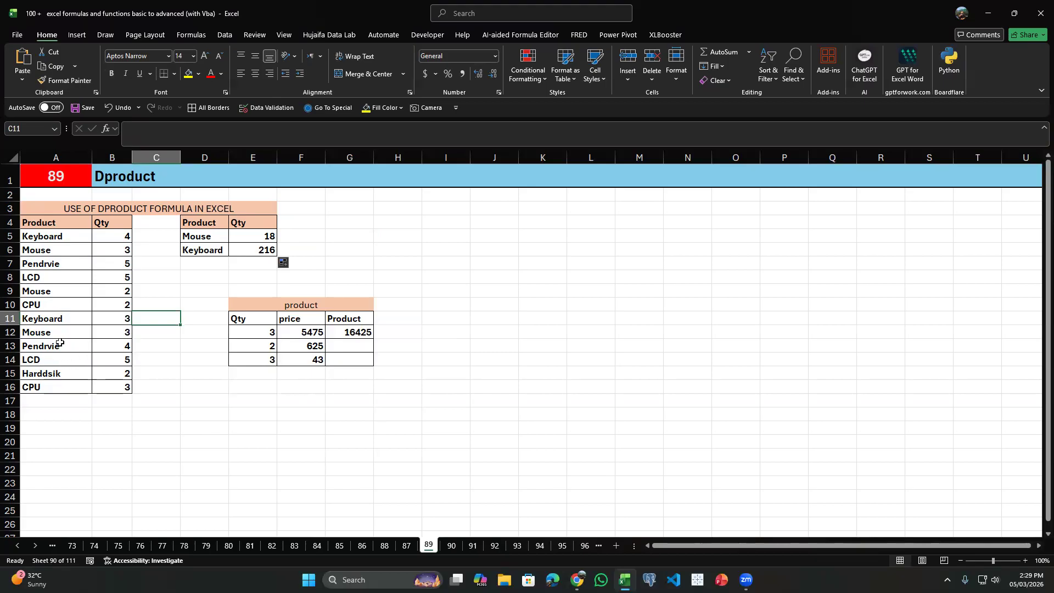
click(254, 249)
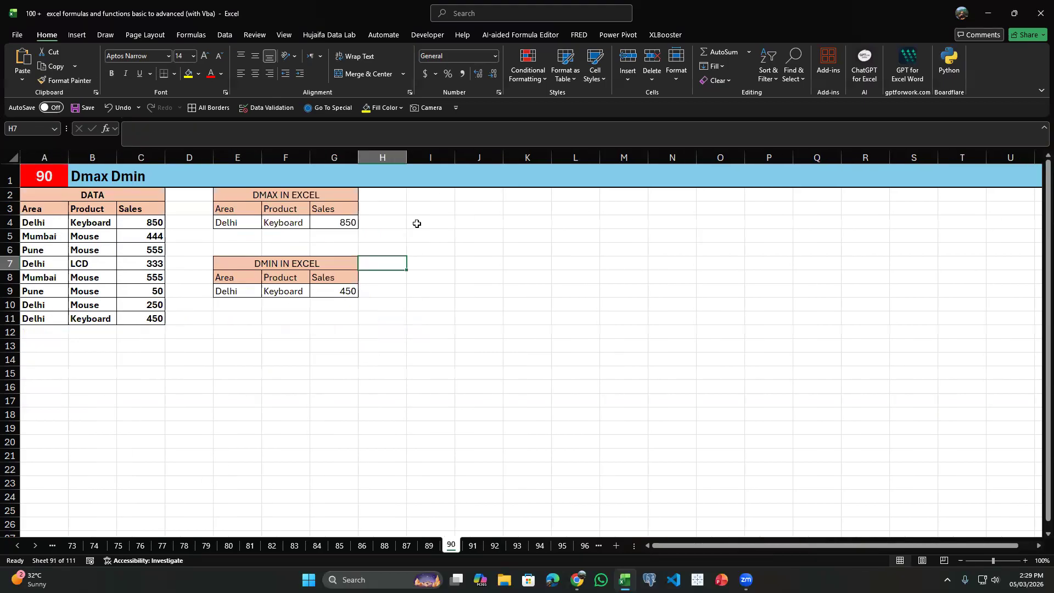
On sheet 90, clear the DMAX result in G4 and the DMIN result in G9.
click(335, 225)
key(Delete)
click(318, 286)
key(Delete)
Check the Delhi and Keyboard criteria in E4:F4 against the data rows and the Sales column.
drag(237, 226, 284, 224)
click(284, 222)
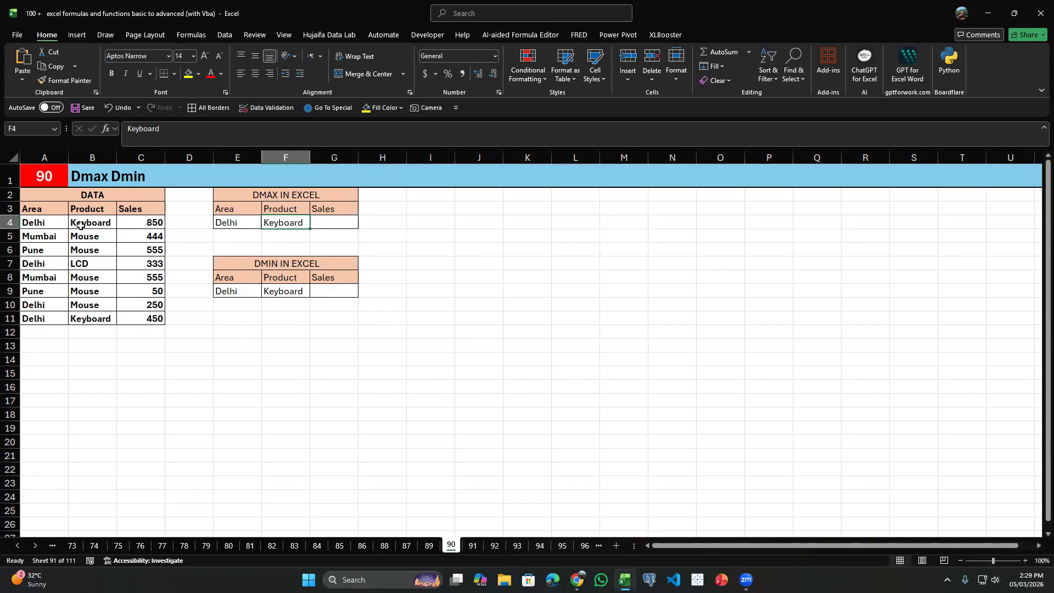
drag(143, 223, 147, 306)
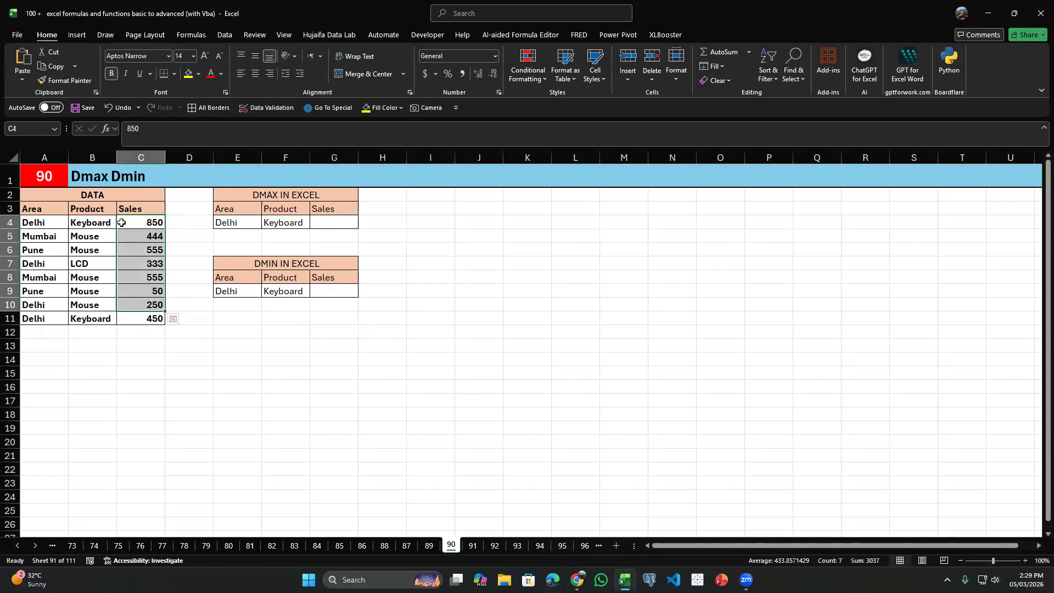
click(337, 223)
drag(47, 227, 76, 221)
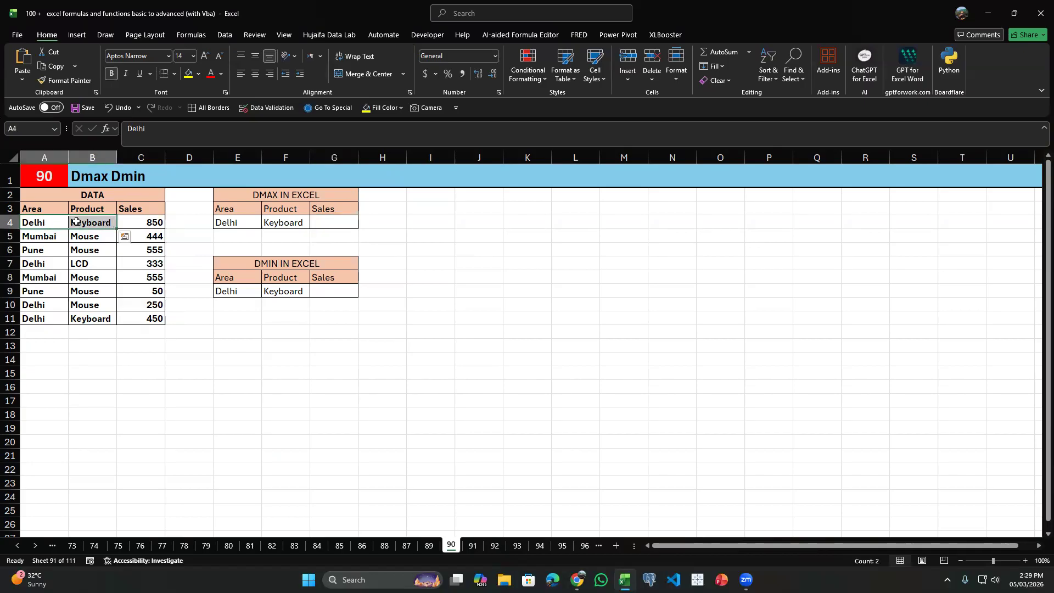
click(139, 222)
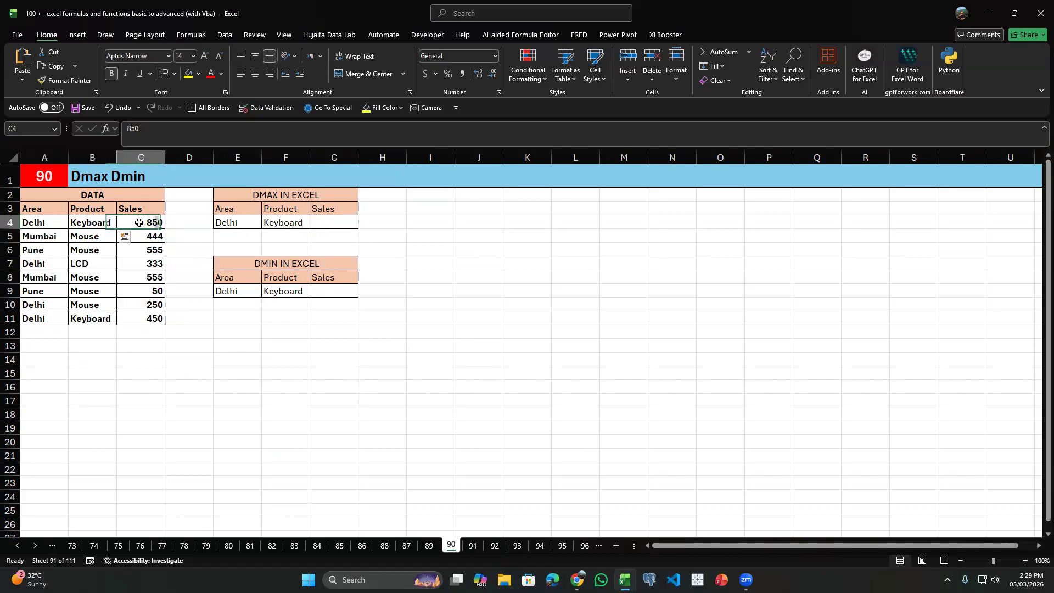
Start a DMAX formula in G4 that uses A3:C11 as the database.
click(355, 223)
text(=)
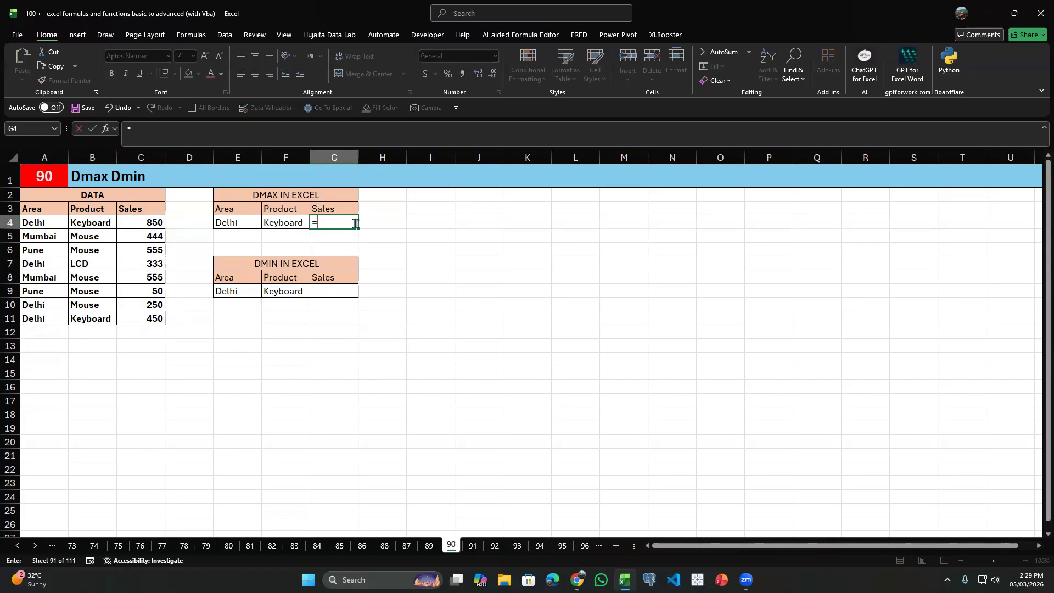
text(dmax()
key(Left)
Complete the DMAX formula in G4 with G3 as the field and E3:F4 as the criteria, and review its arguments.
key(Left)
key(Left)
key(Left)
key(Up)
key(ctrl+shift+Left)
key(ctrl+shift+Down)
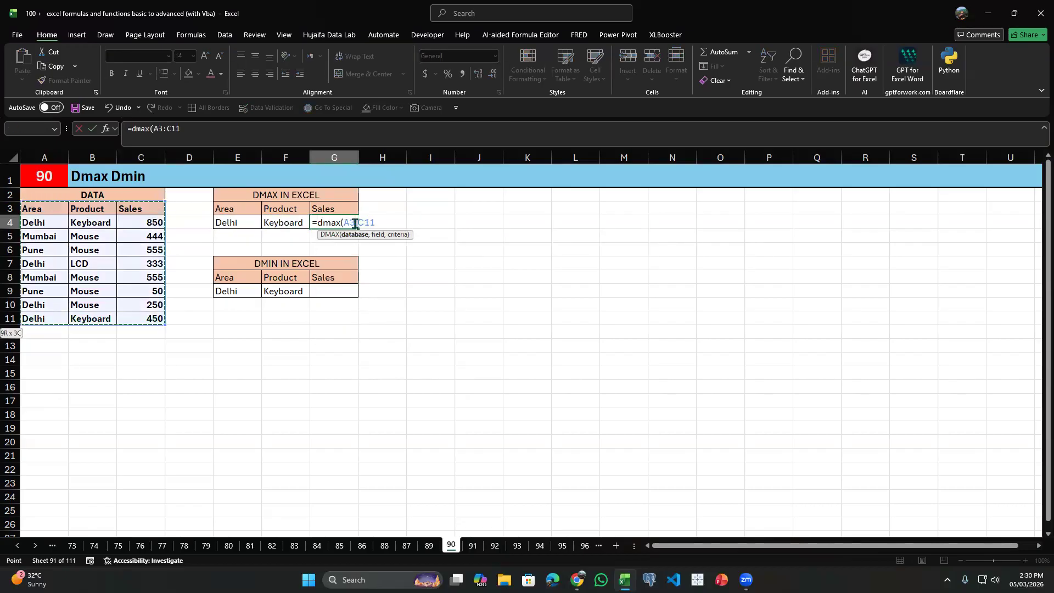
text(,)
key(Left)
key(Up)
key(Right)
text(,)
key(Up)
key(Left)
key(Left)
key(shift+Right)
key(shift+Down)
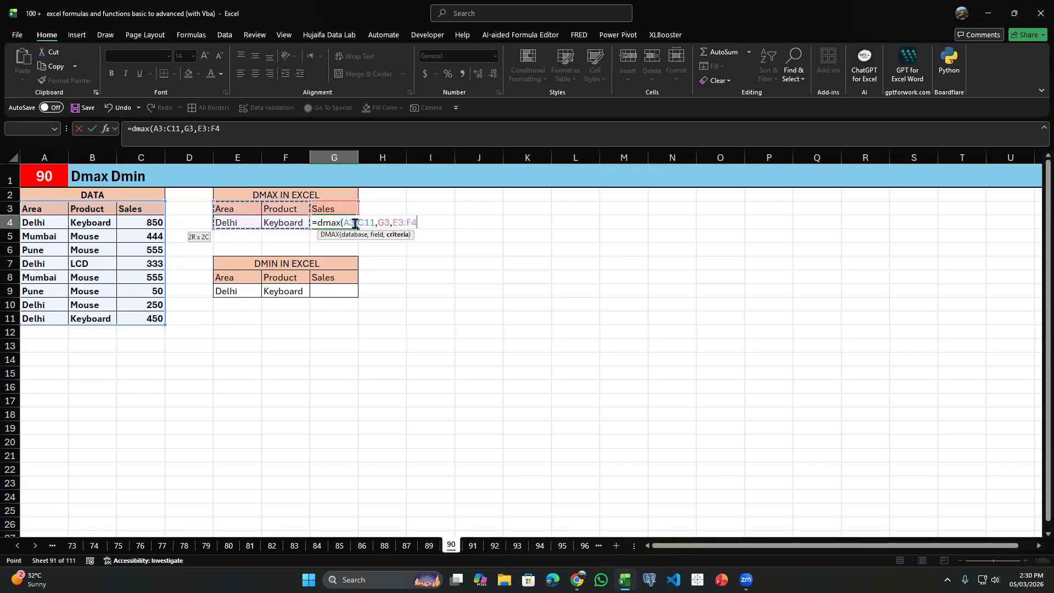
text())
key(Return)
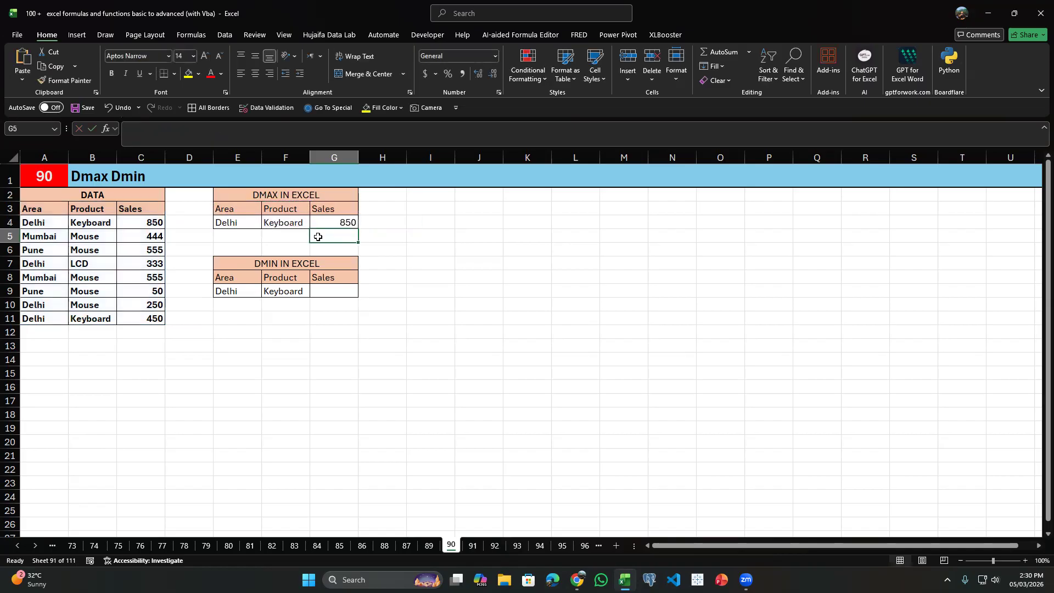
click(328, 222)
double_click(329, 222)
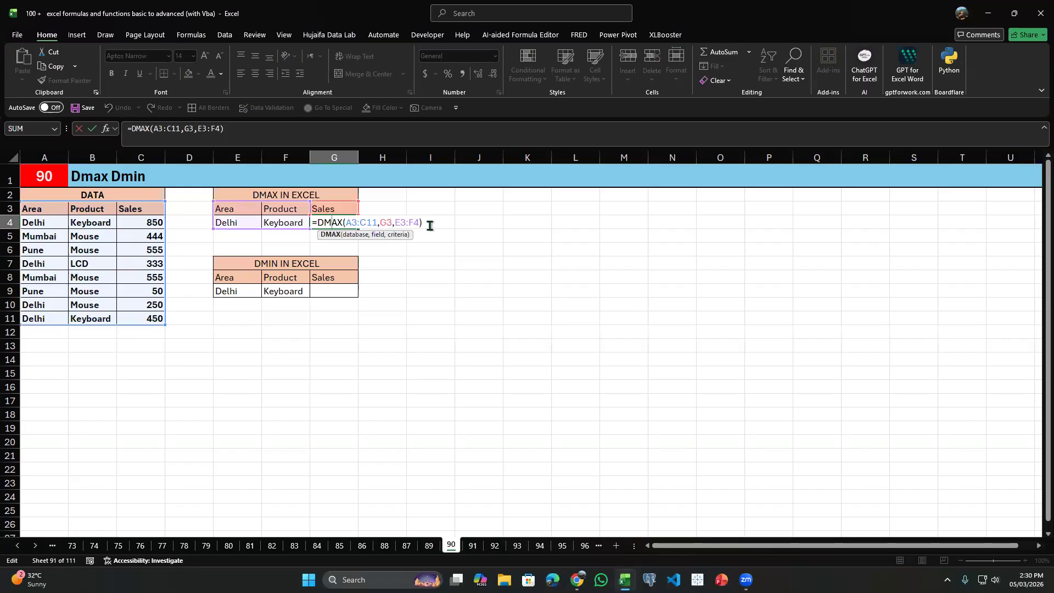
key(Return)
Start a MAXIFS formula in H4 with C4:C11 as the maximum range.
click(405, 219)
text(=)
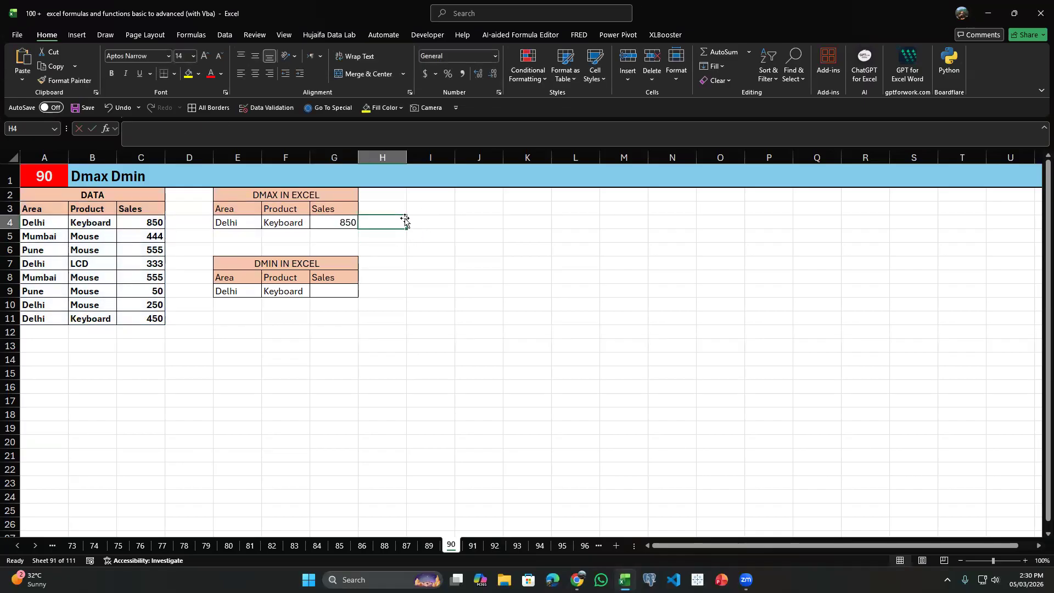
text(maxif)
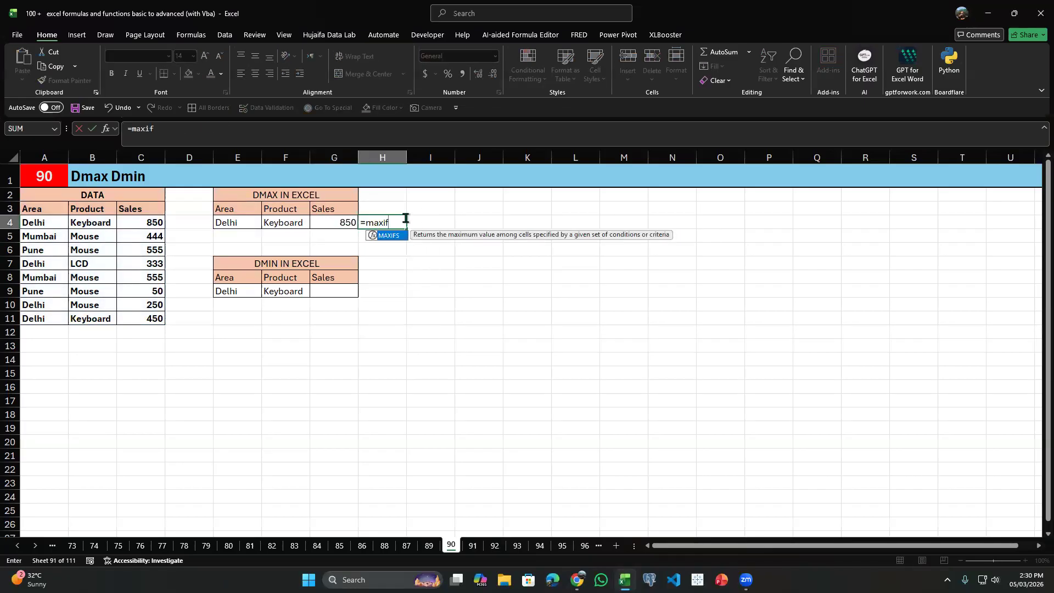
text(s()
key(Left)
key(Left)
key(Left)
key(Left)
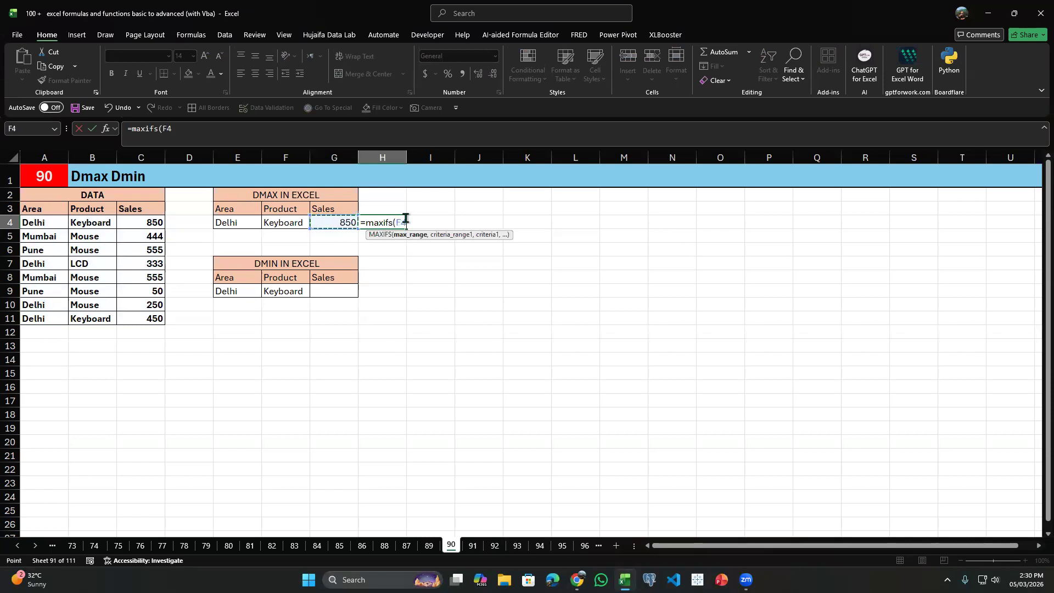
key(Left)
key(ctrl+shift+Down)
text(,)
Add A4:A11 as the first criteria range of the H4 formula, matched to the area in E4.
key(Left)
key(Left)
key(Left)
key(Left)
key(Left)
key(Left)
key(Left)
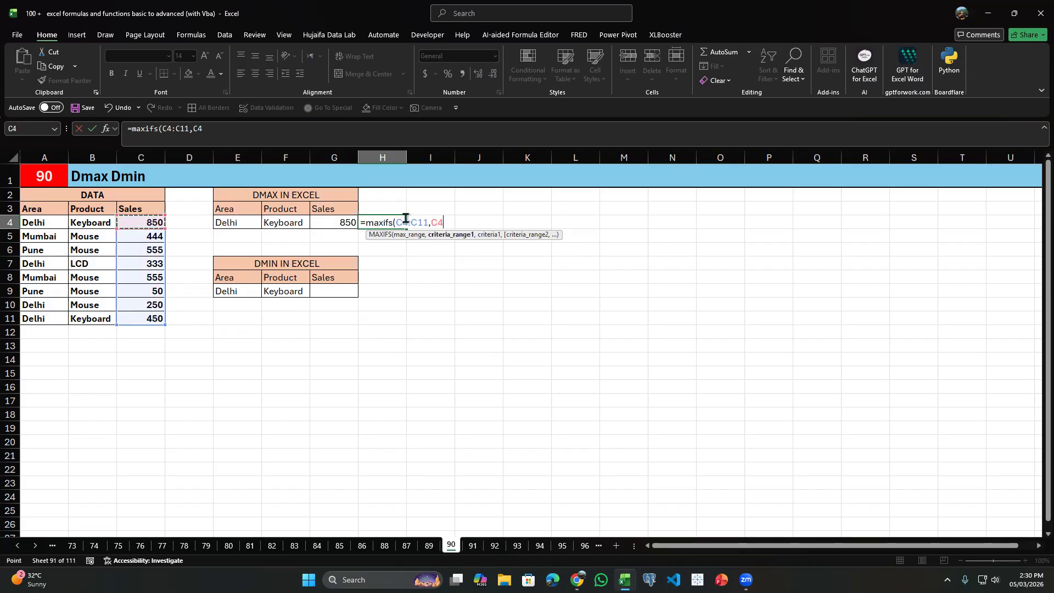
key(ctrl+shift+Down)
text(,)
key(Left)
key(Left)
key(Left)
key(Left)
key(Right)
text(,)
Complete the H4 formula with B4:B11 as the second criteria range, matched to the product in F4.
key(Left)
key(Left)
key(Left)
key(Left)
key(Left)
key(Left)
key(ctrl+shift+Down)
text(,)
key(Left)
key(Left)
key(Left)
key(Right)
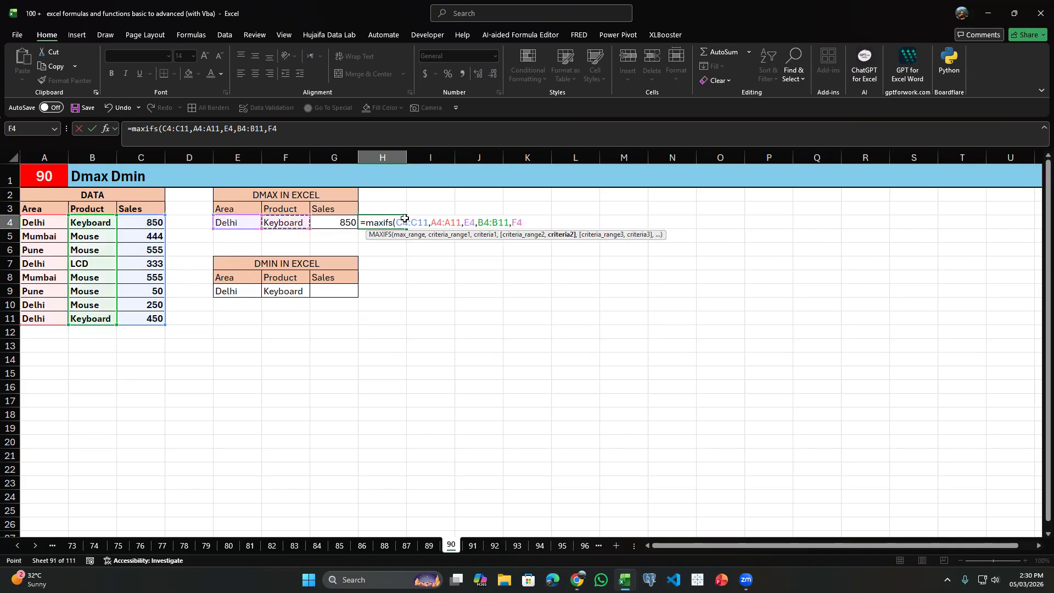
key(Return)
Compare the DMAX formula in G4 with the MAXIFS formula in H4.
click(282, 233)
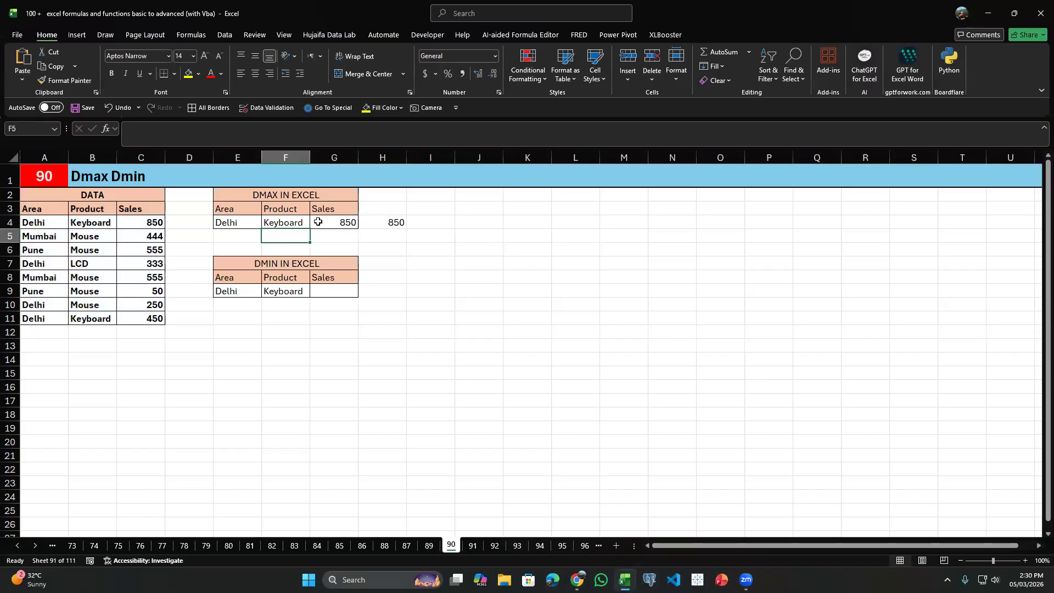
click(325, 221)
click(382, 223)
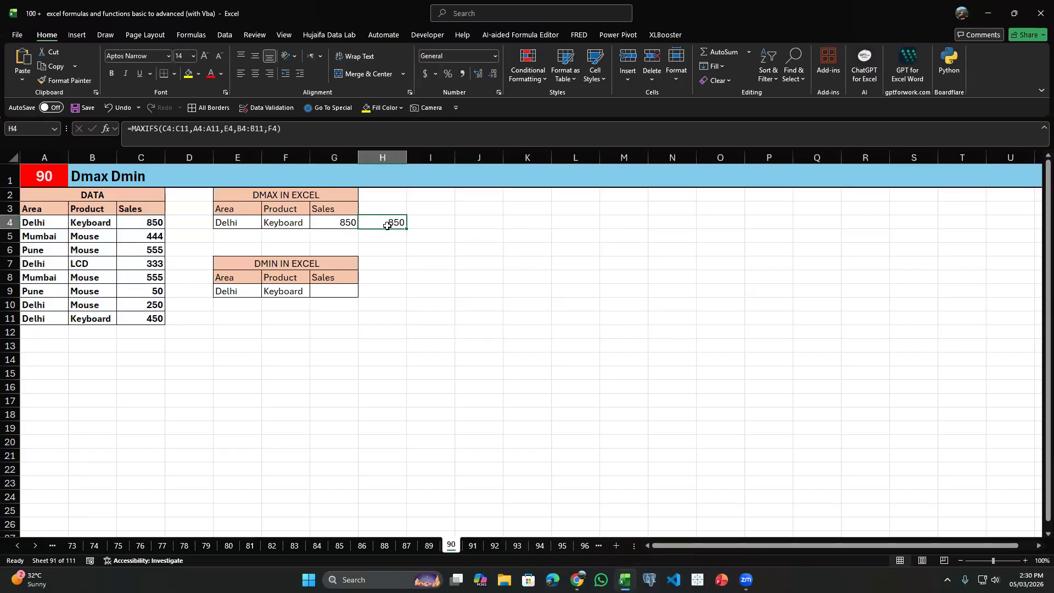
double_click(387, 225)
Start a DMIN formula in G9 under the Sales header of the DMIN table.
click(340, 291)
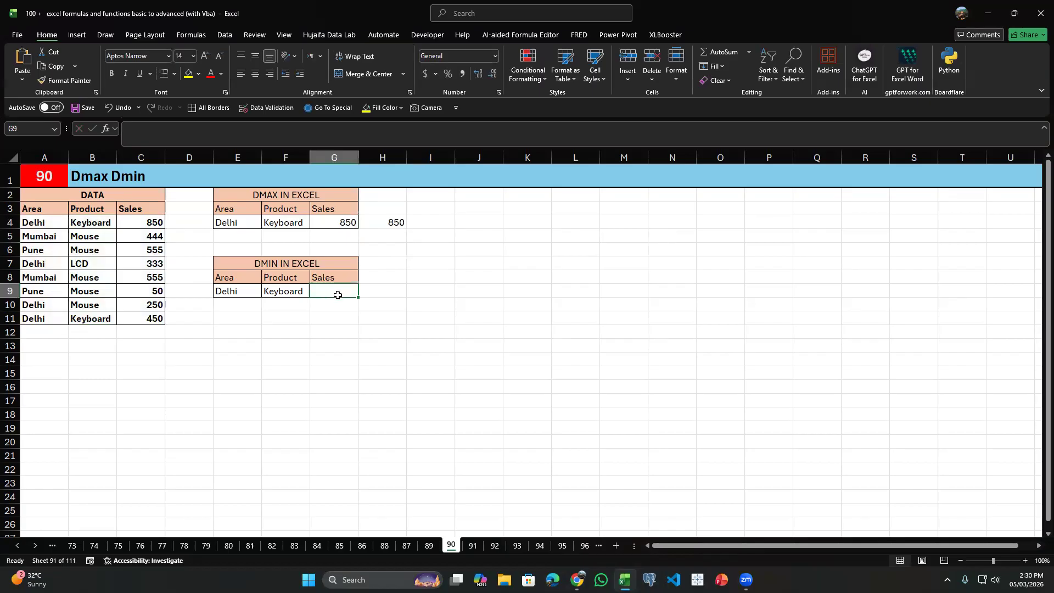
text(=)
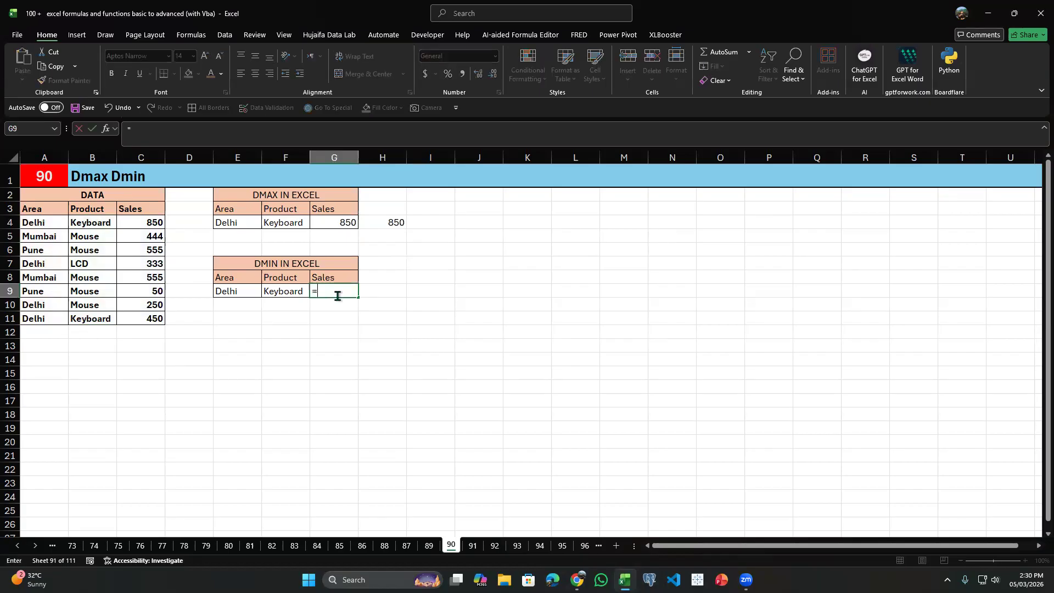
text(dget)
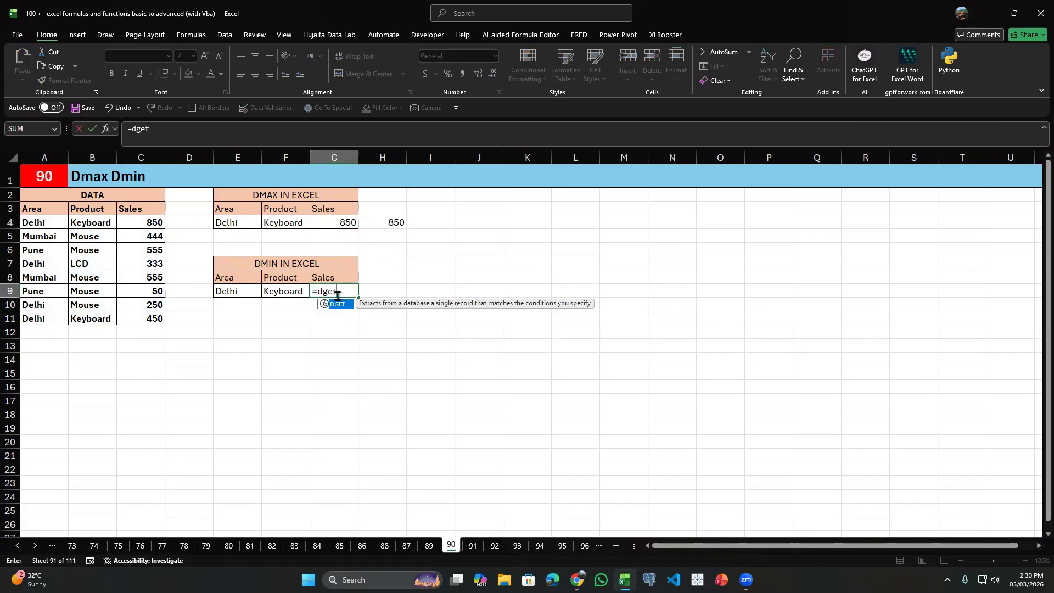
key(BackSpace)
key(BackSpace)
key(BackSpace)
key(BackSpace)
text(dmin()
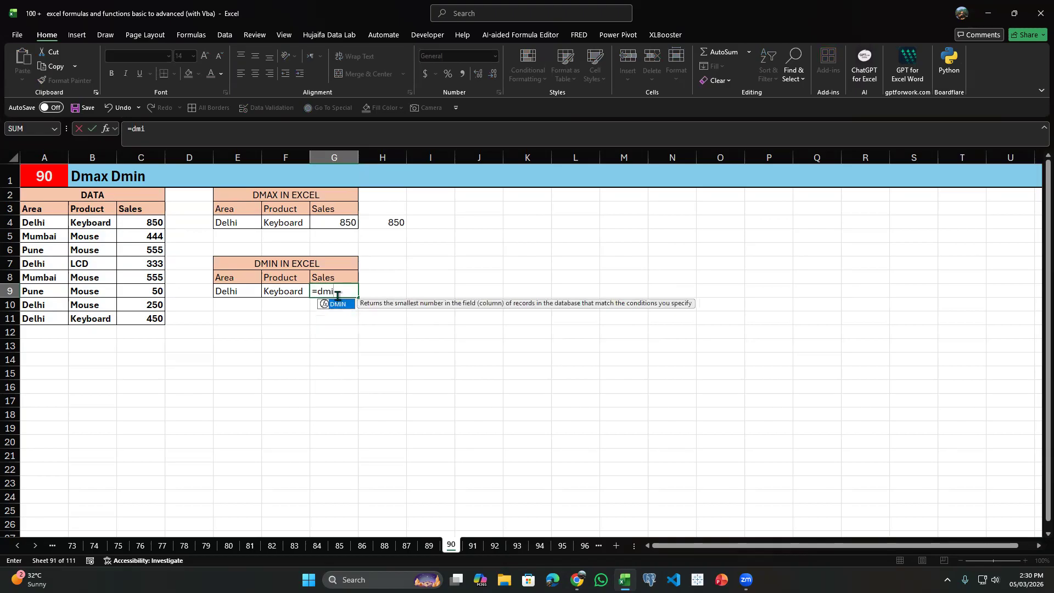
Set A3:C11 as the database of the DMIN formula in G9.
key(Left)
key(Left)
key(Left)
key(Left)
key(Up)
key(Up)
key(Up)
key(Up)
key(Up)
key(Up)
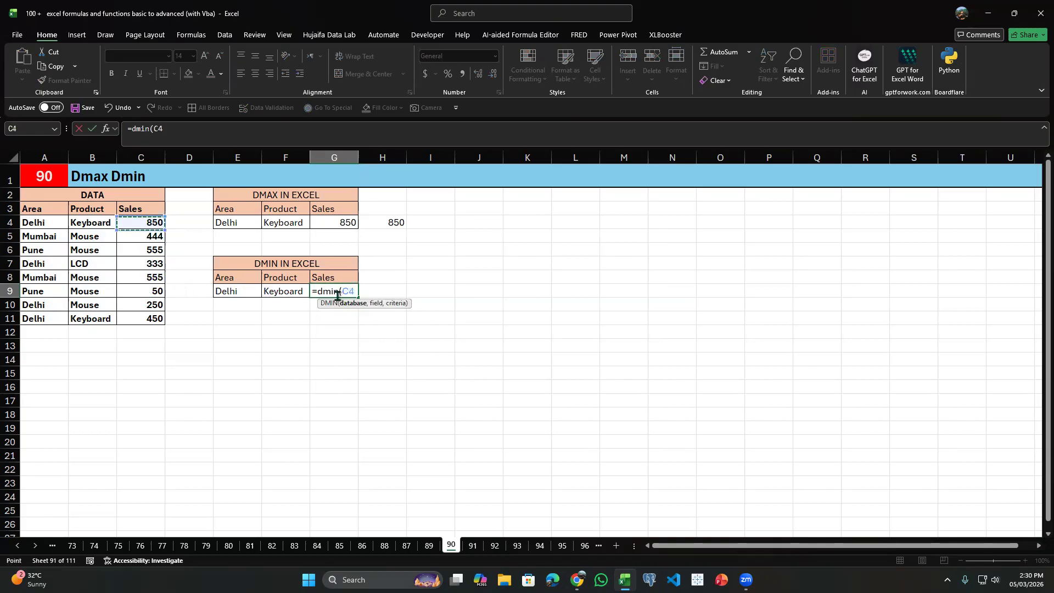
key(shift+Left)
key(shift+Left)
key(ctrl+shift+Down)
text(,)
Complete the G9 formula with G8 as the field and E8:F9 as the criteria.
key(Left)
key(Up)
key(Right)
text(,)
key(Left)
key(Left)
key(Up)
key(shift+Right)
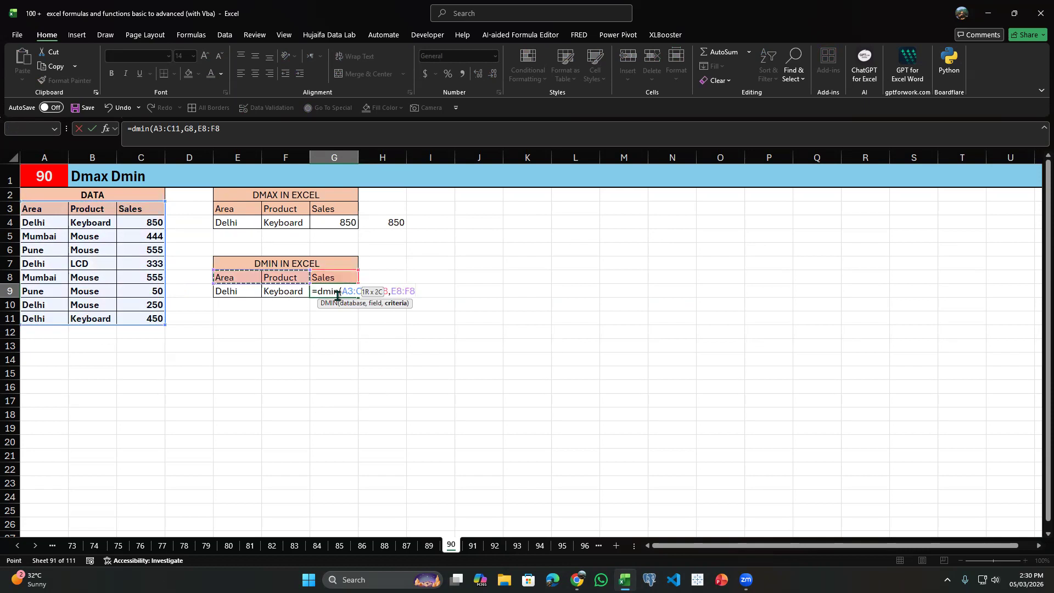
key(shift+Down)
key(Return)
Check the DMIN formula in G9 against its area and product criteria in E9 and F9.
click(337, 293)
click(234, 292)
click(267, 291)
click(346, 295)
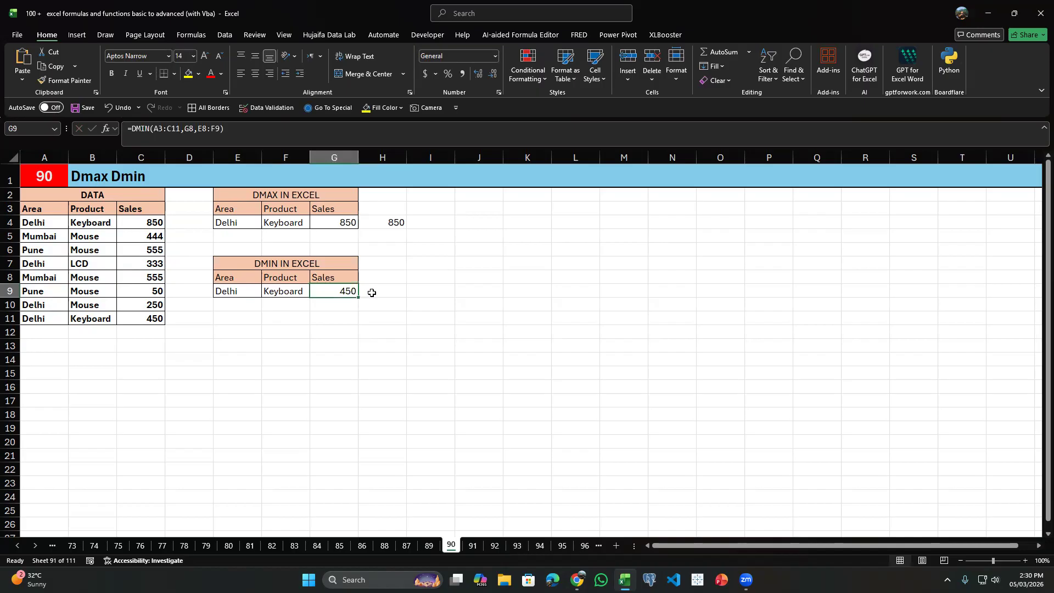
Start a MINIFS formula in H9 with C4:C11 as the minimum range.
click(371, 293)
text(=MIN)
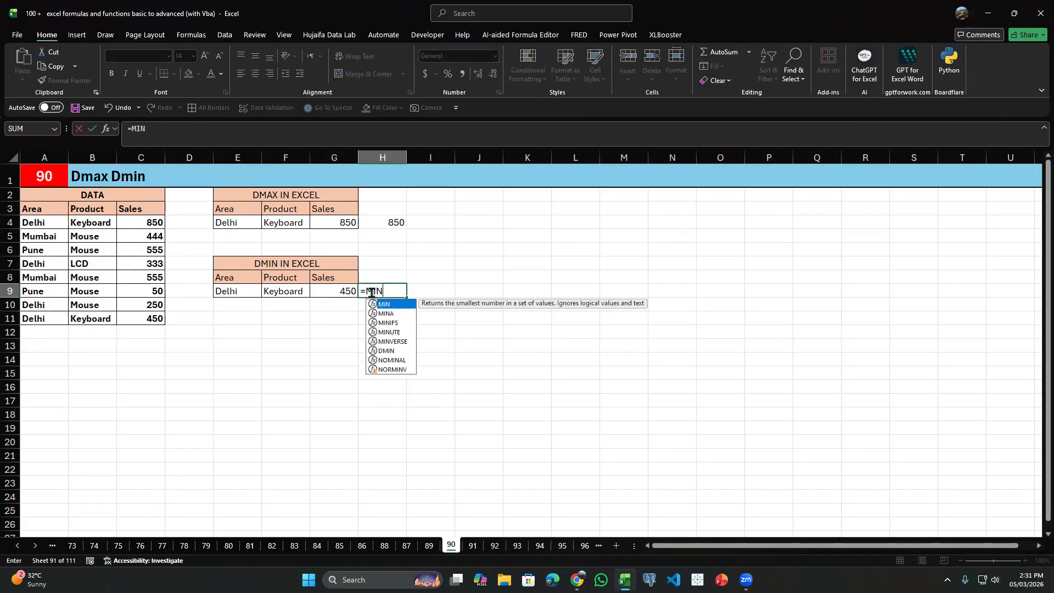
text(IFS)
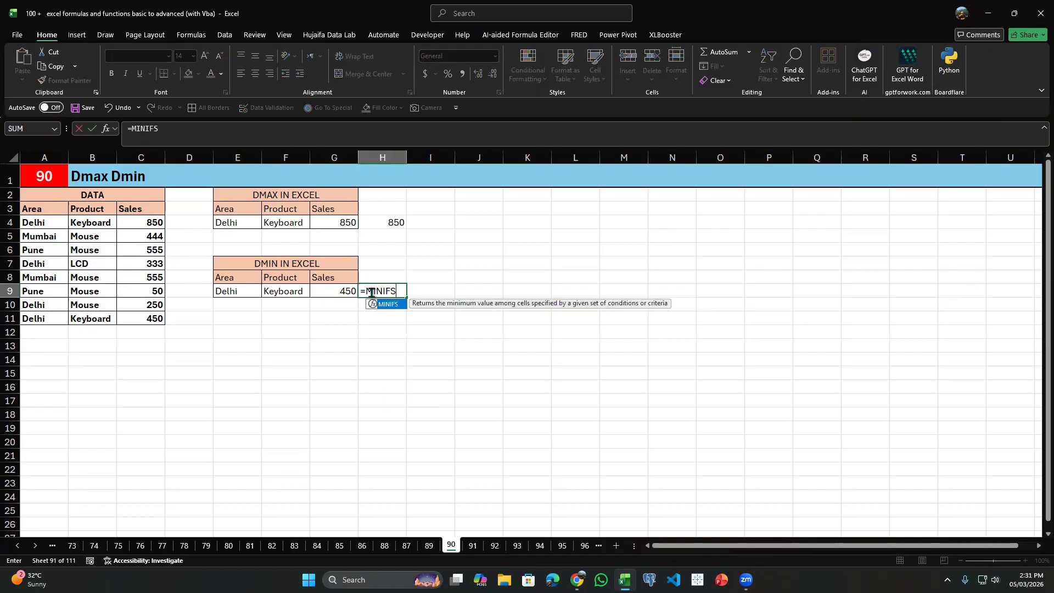
text(()
key(Left)
key(Left)
key(Up)
key(Left)
Add A4:A11 as the first criteria range of the H9 formula, matched to the area in E9.
key(Left)
key(Left)
key(Left)
key(Left)
key(Up)
key(Up)
key(Up)
key(Up)
key(Up)
key(Right)
key(Right)
key(Down)
key(ctrl+shift+Down)
text(,)
key(Left)
key(Left)
key(Left)
key(Left)
key(Left)
key(Left)
key(Left)
key(Up)
key(Up)
key(Up)
key(Up)
key(Up)
key(ctrl+shift+Down)
text(,)
Complete the H9 formula with B4:B11 as the second criteria range, matched to the product in F9.
key(Left)
key(Left)
key(Left)
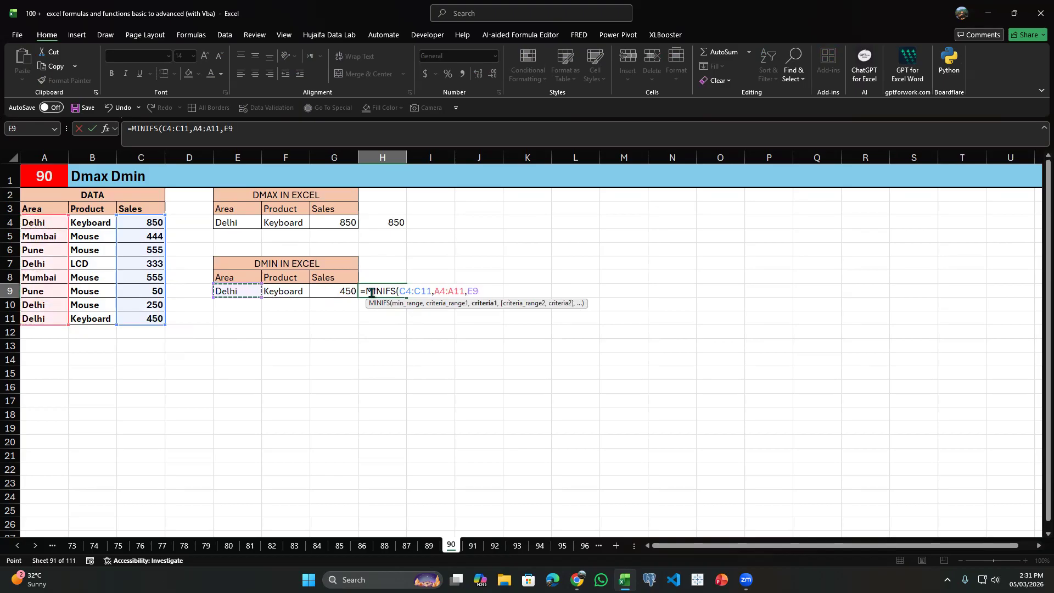
text(,)
key(Left)
key(Left)
key(Left)
key(Left)
key(Left)
key(Left)
key(Up)
key(Up)
key(Up)
key(Up)
key(Up)
key(ctrl+shift+Down)
text(,)
key(Left)
key(Left)
key(Return)
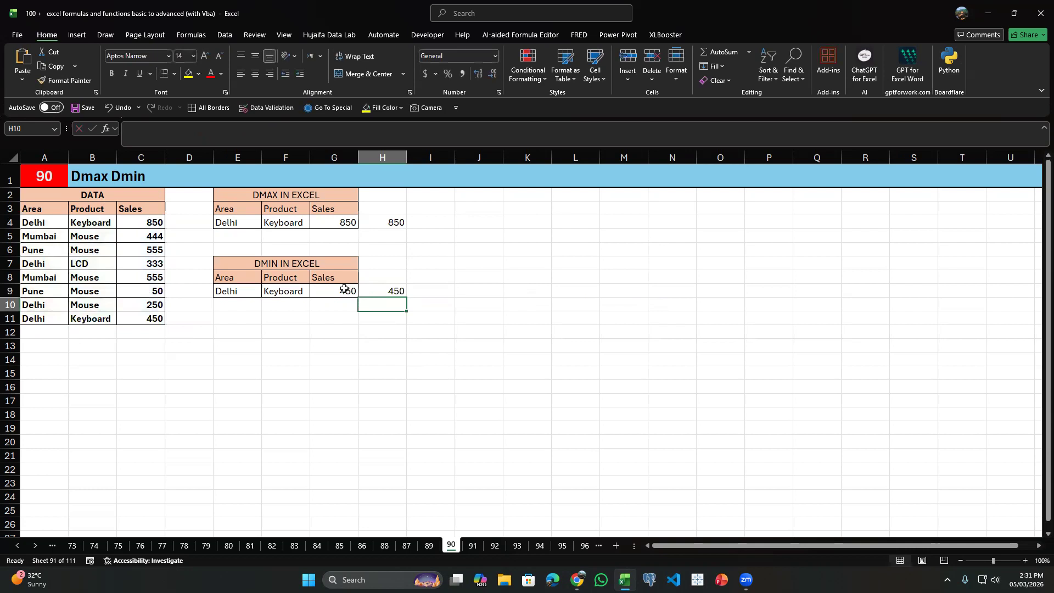
key(Right)
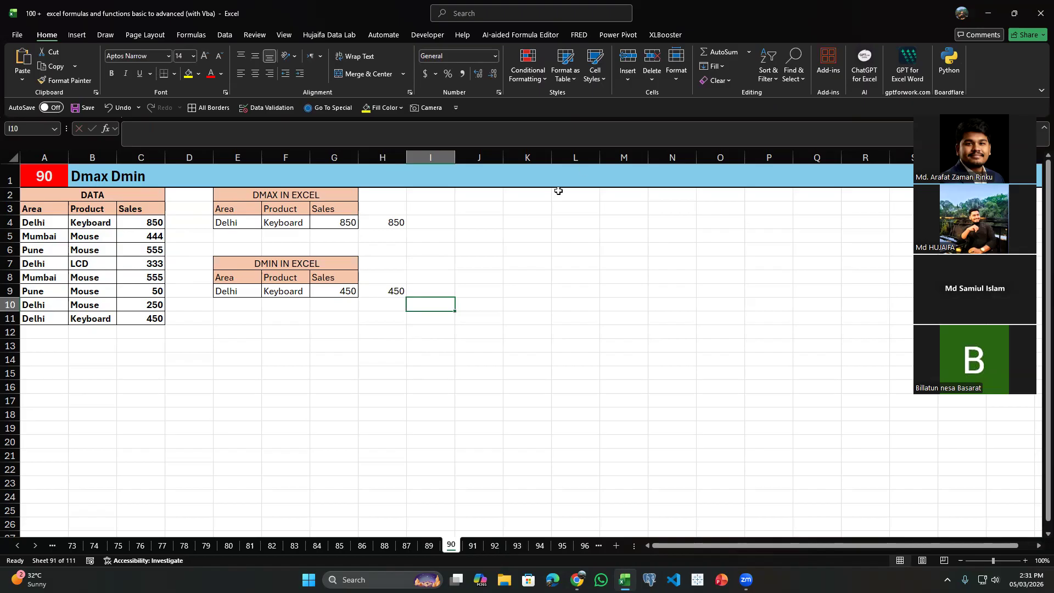
Go back to the Assignment worksheet 78.
key(ctrl+Page_Up)
key(ctrl+Page_Up)
key(ctrl+Page_Up)
key(ctrl+Page_Up)
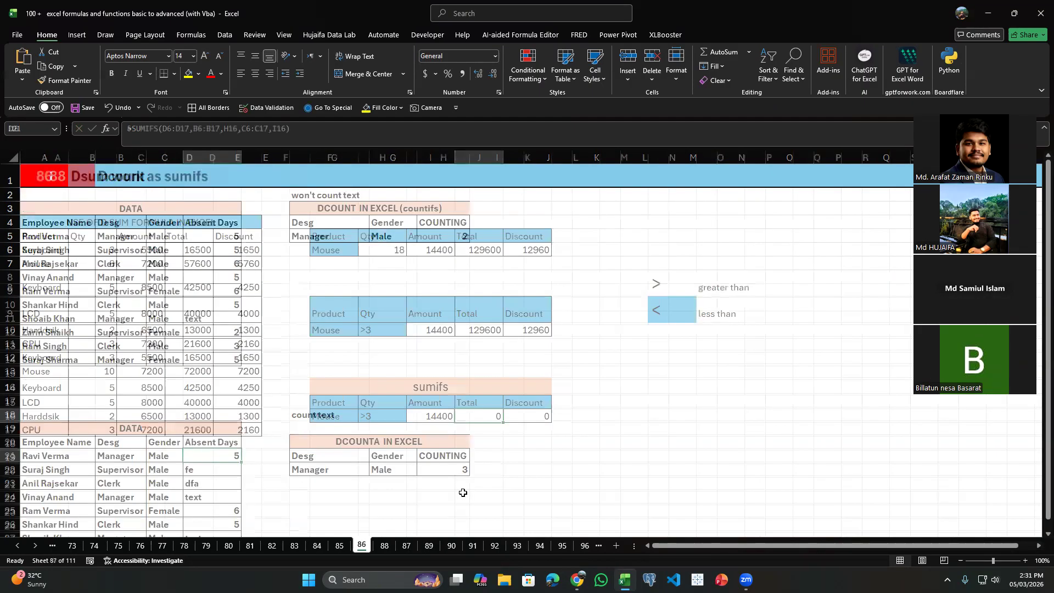
key(ctrl+Page_Up)
key(ctrl+Page_Up)
key(ctrl+Page_Up)
key(ctrl+Page_Up)
key(ctrl+Page_Up)
key(ctrl+Page_Up)
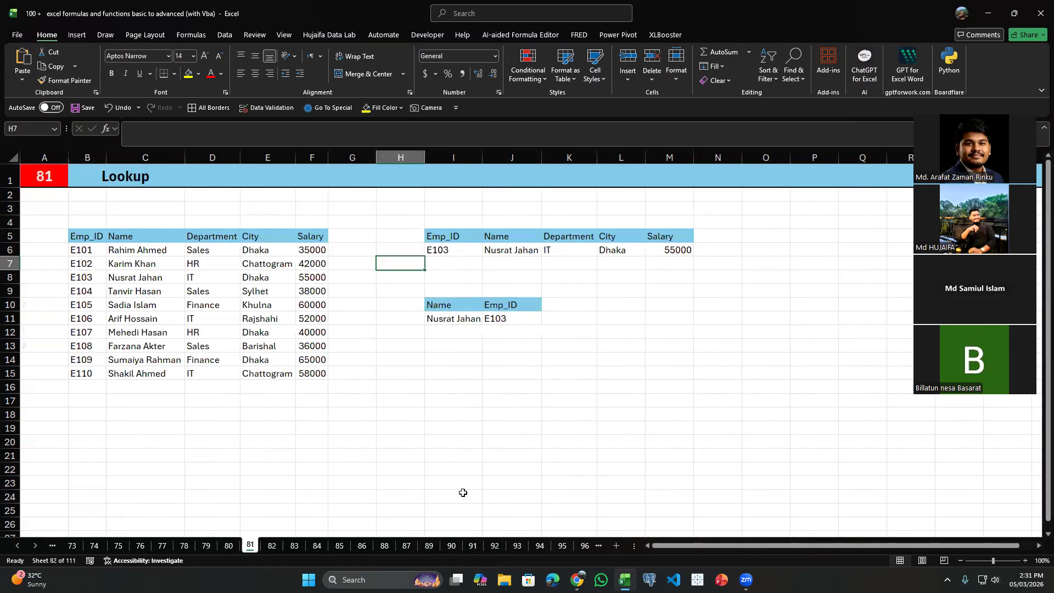
key(ctrl+Page_Up)
key(ctrl+Page_Up)
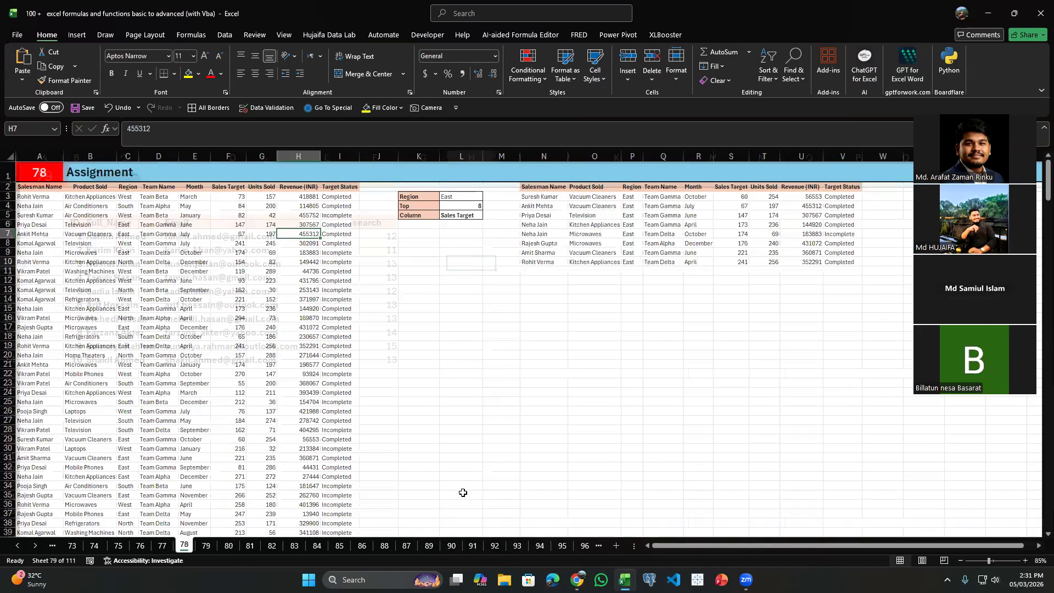
Examine the Region, Top and Column selectors in K3:L5 and the result table beside them.
click(423, 217)
click(451, 205)
click(464, 198)
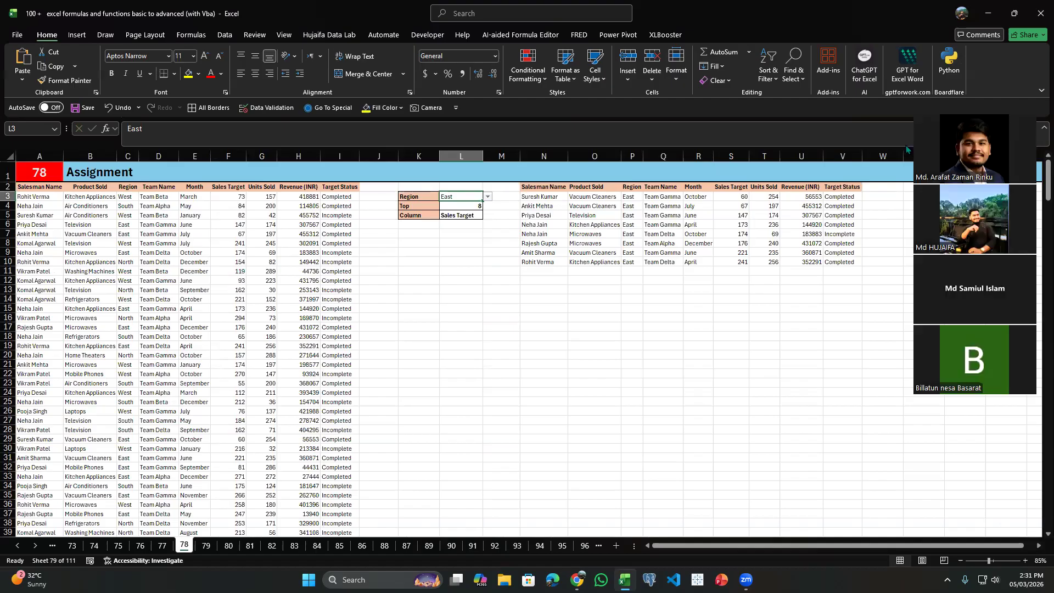
click(629, 236)
click(448, 197)
click(531, 197)
click(486, 206)
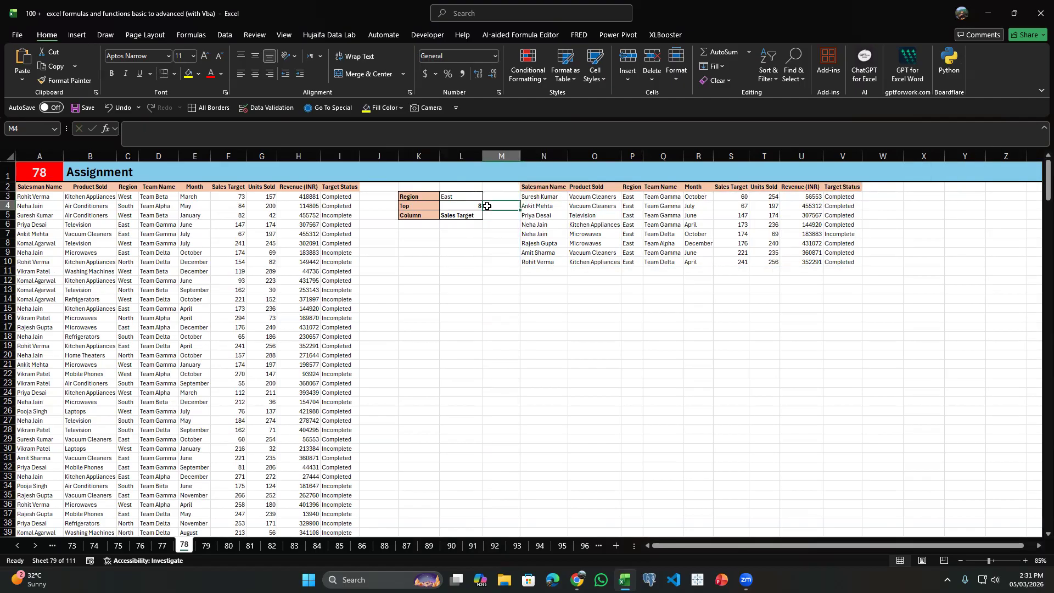
scroll(623, 265, up, 2)
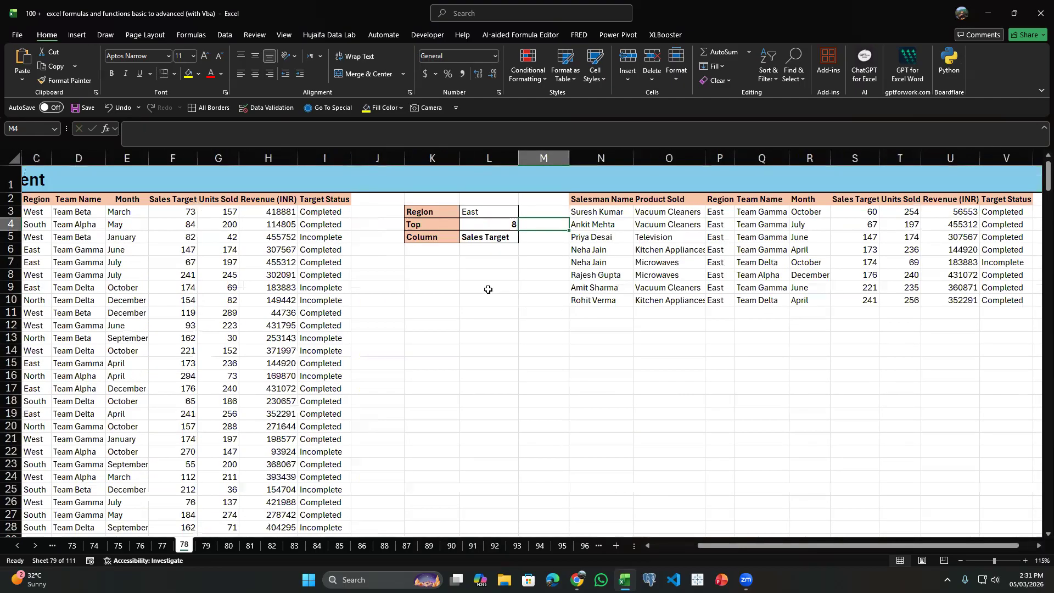
Set the Region selector in L3 to South.
click(490, 211)
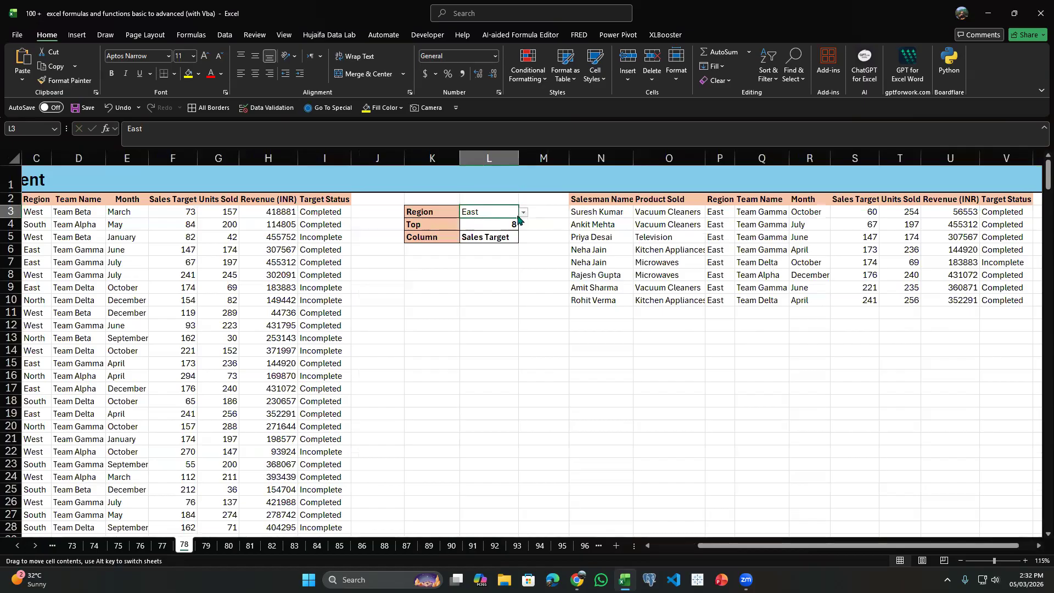
click(523, 213)
click(514, 232)
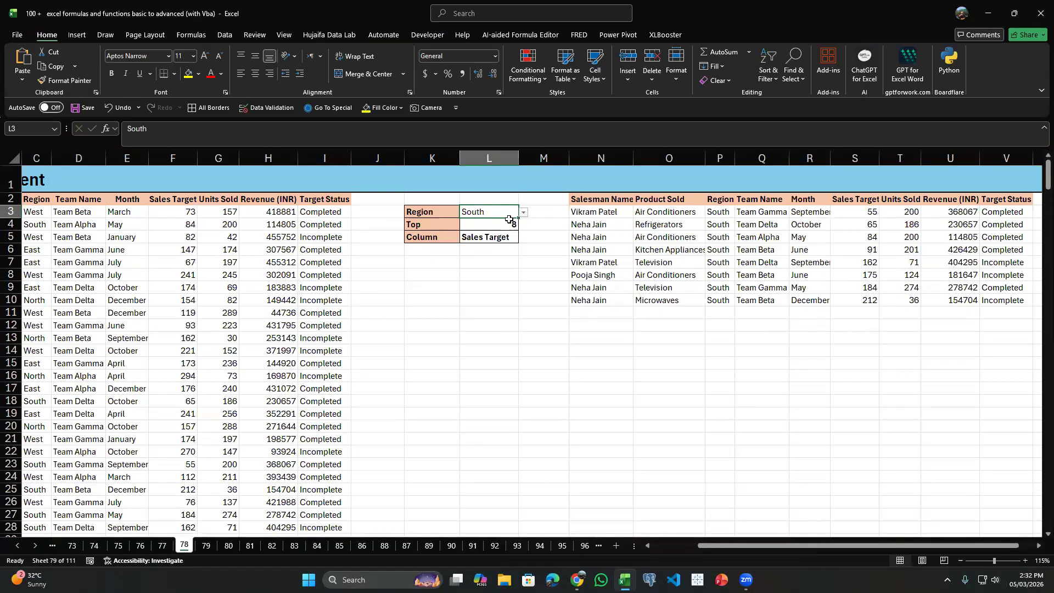
Set the Region selector in L3 to West and the Top count in L4 to 3.
click(521, 214)
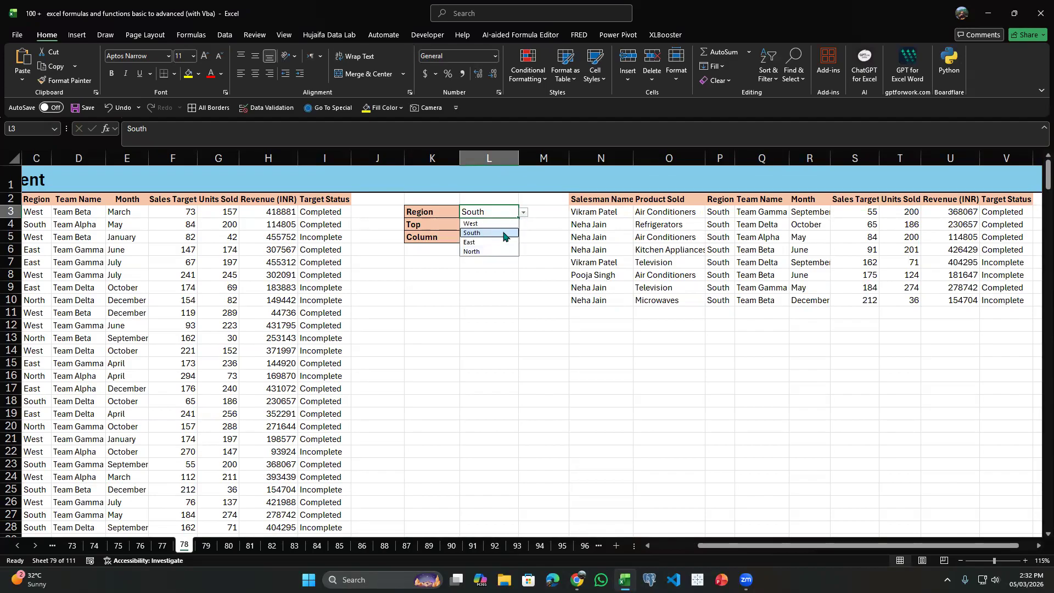
click(488, 223)
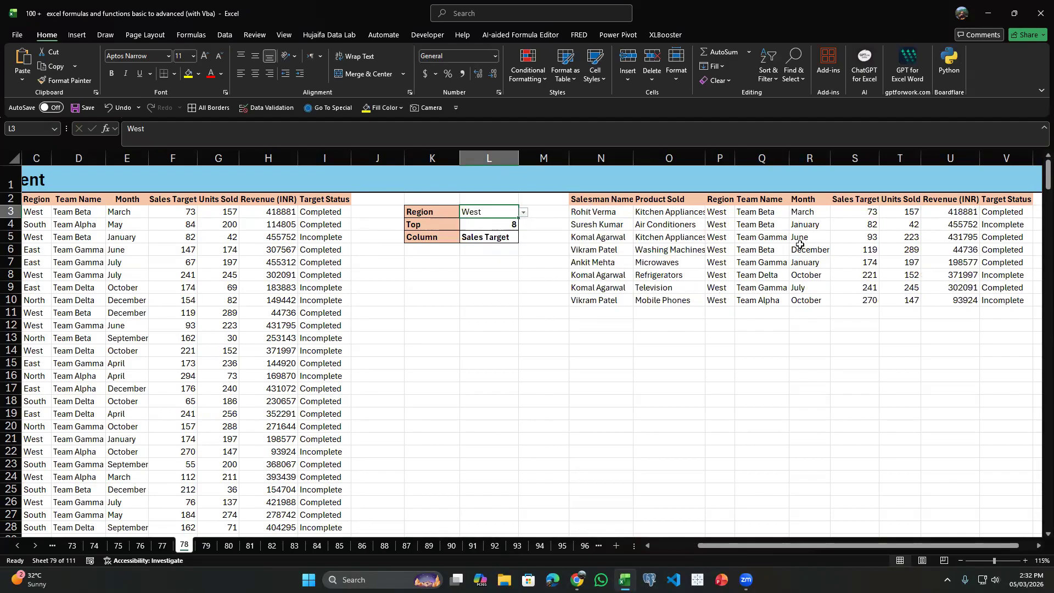
click(496, 226)
click(523, 225)
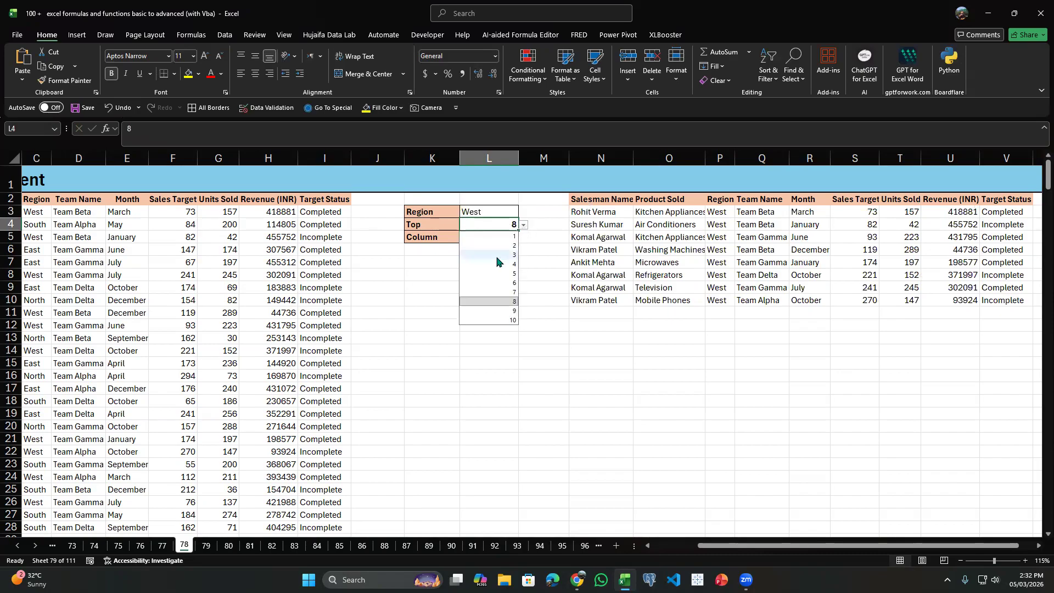
click(496, 256)
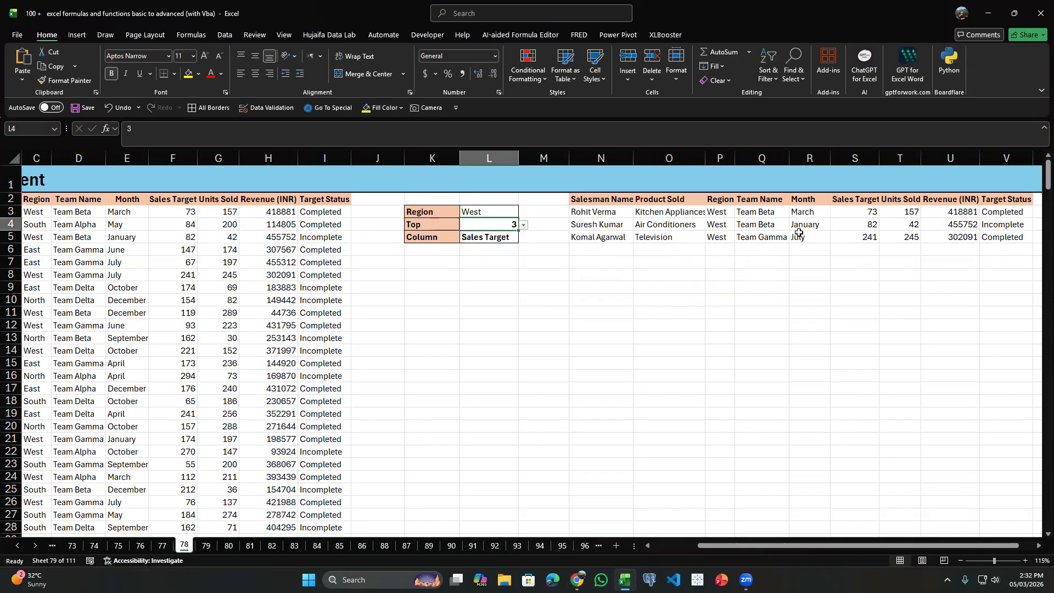
Examine the Sales Target results, the Column selector in L5 and the source data table.
drag(642, 225, 867, 225)
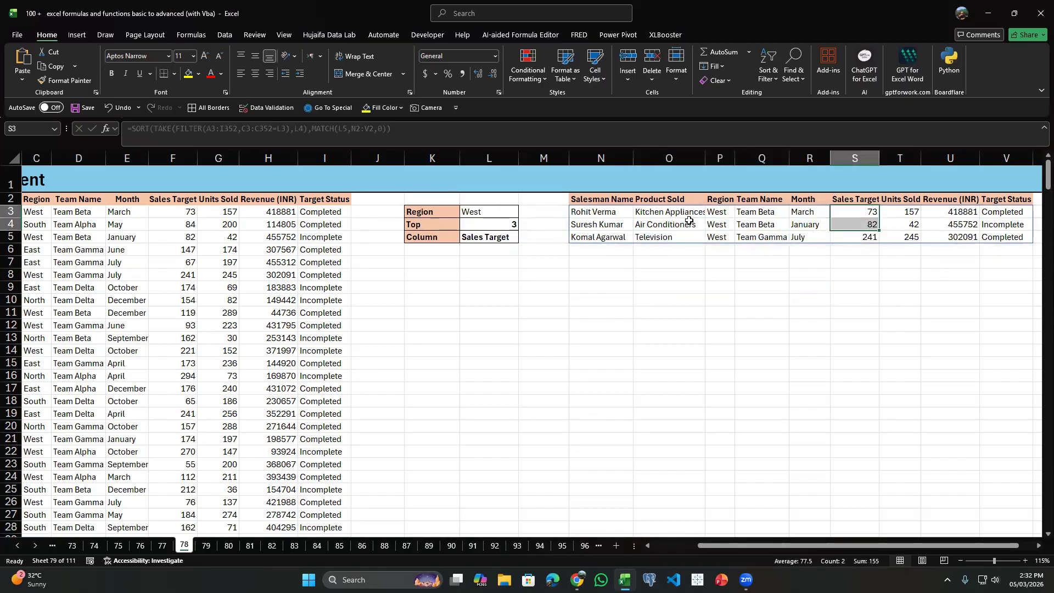
click(503, 238)
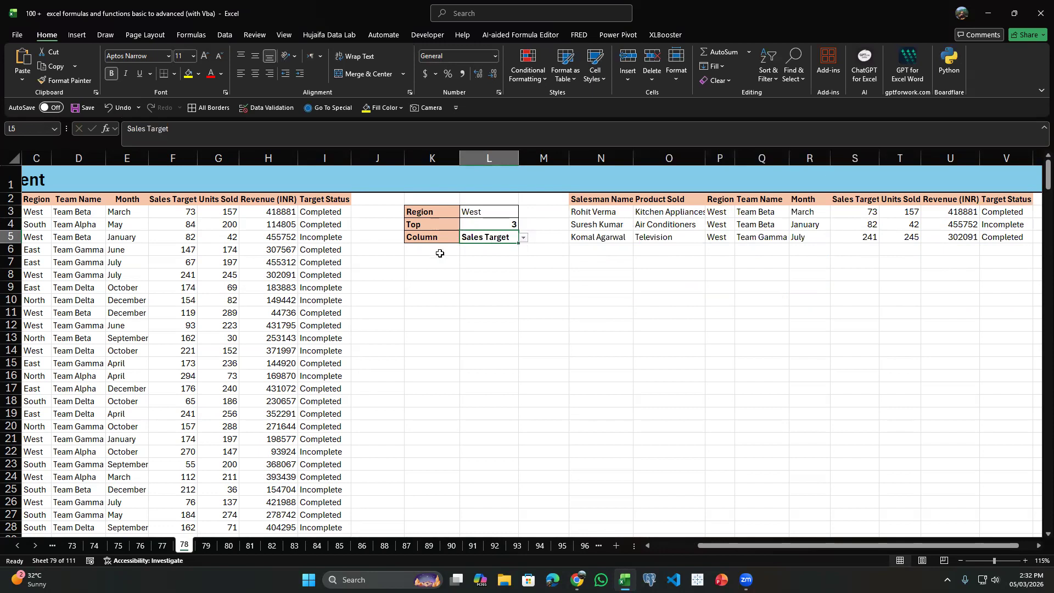
click(296, 365)
key(Left)
key(Left)
key(Left)
key(Left)
key(Left)
key(Left)
key(Left)
key(Up)
key(Up)
key(Up)
key(Up)
key(Up)
key(Up)
key(Up)
key(Right)
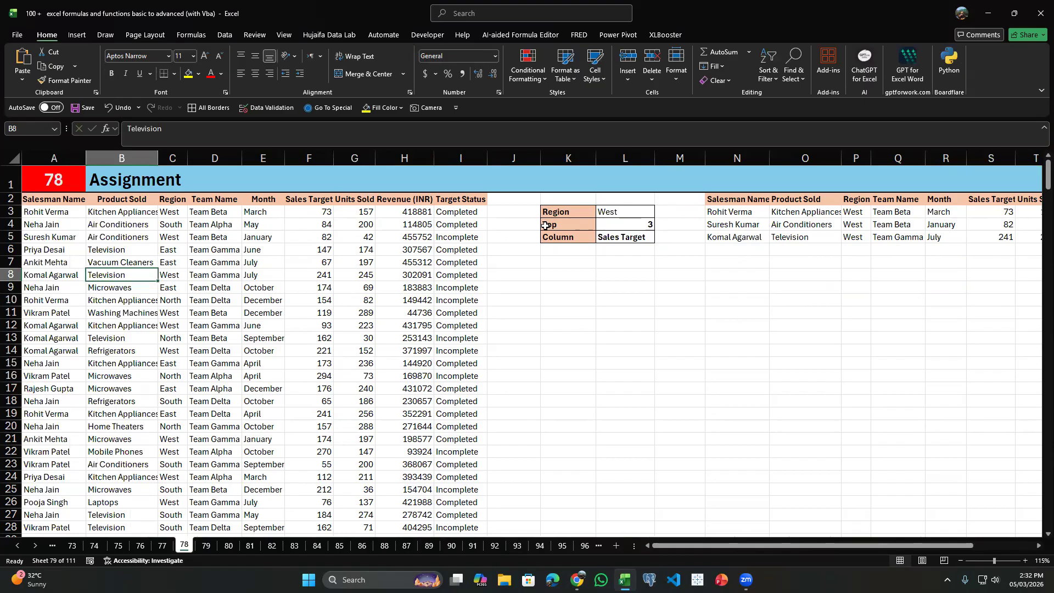
Set the Column selector in L5 to Units Sold and check the sorted result rows.
click(626, 240)
click(659, 237)
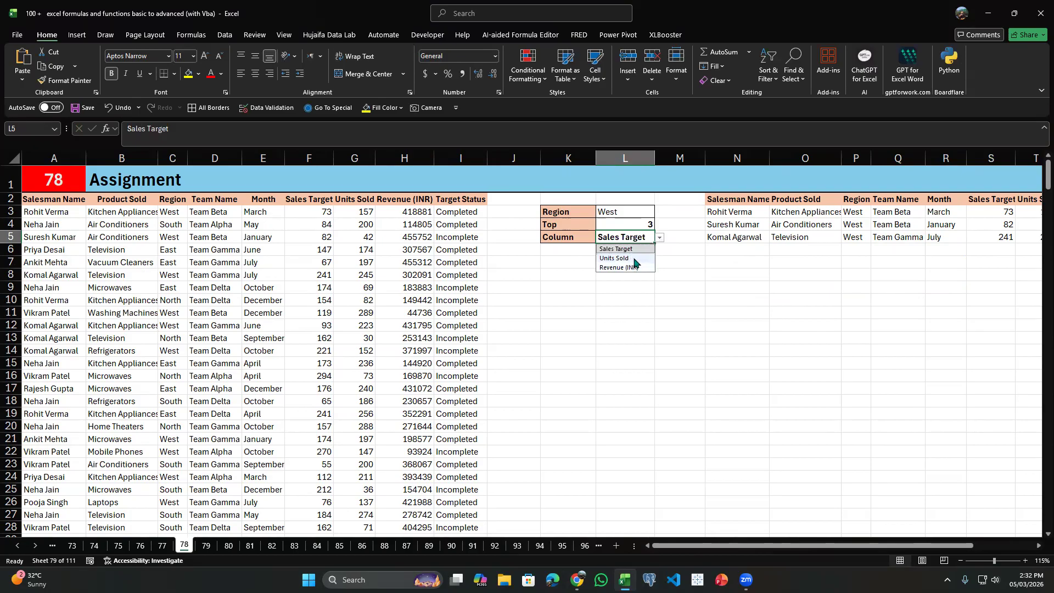
click(629, 258)
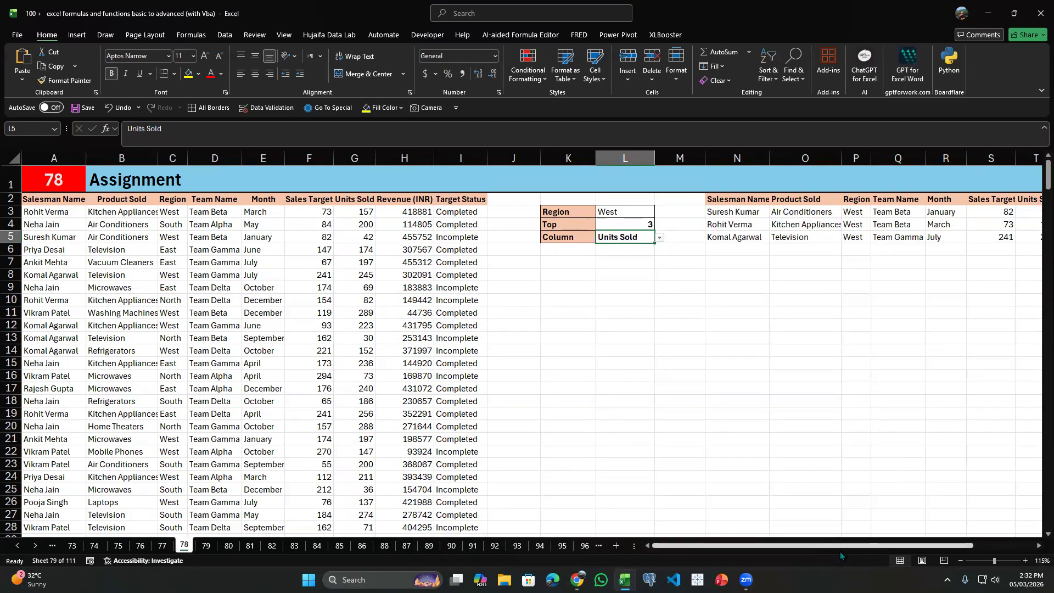
scroll(462, 269, right, 2)
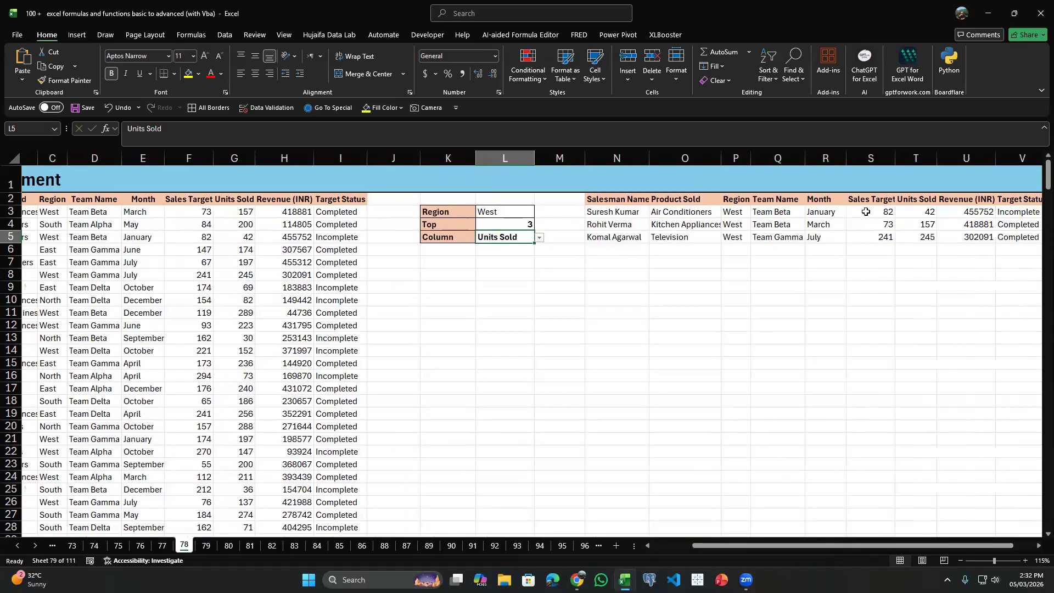
drag(875, 212, 875, 237)
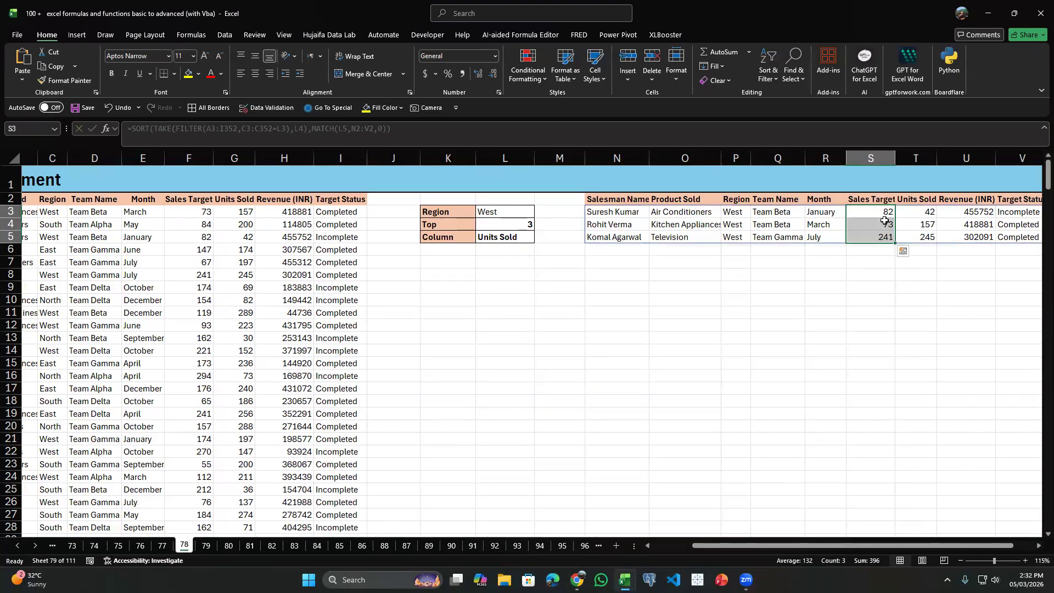
Clear the existing report formula from N3 and begin a FILTER formula there with the source data A3:I352 as its array.
click(600, 212)
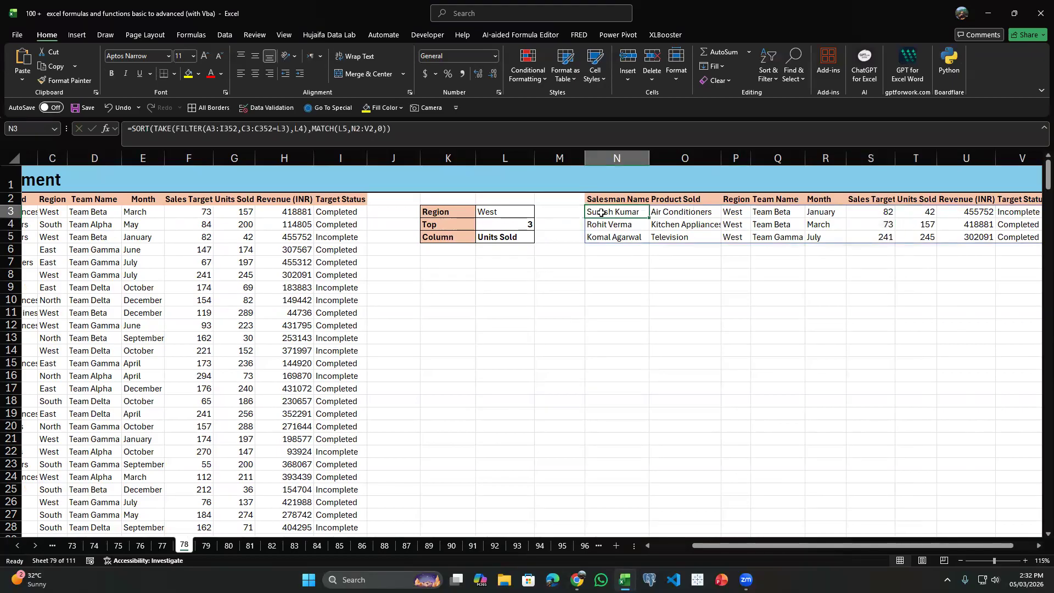
key(Delete)
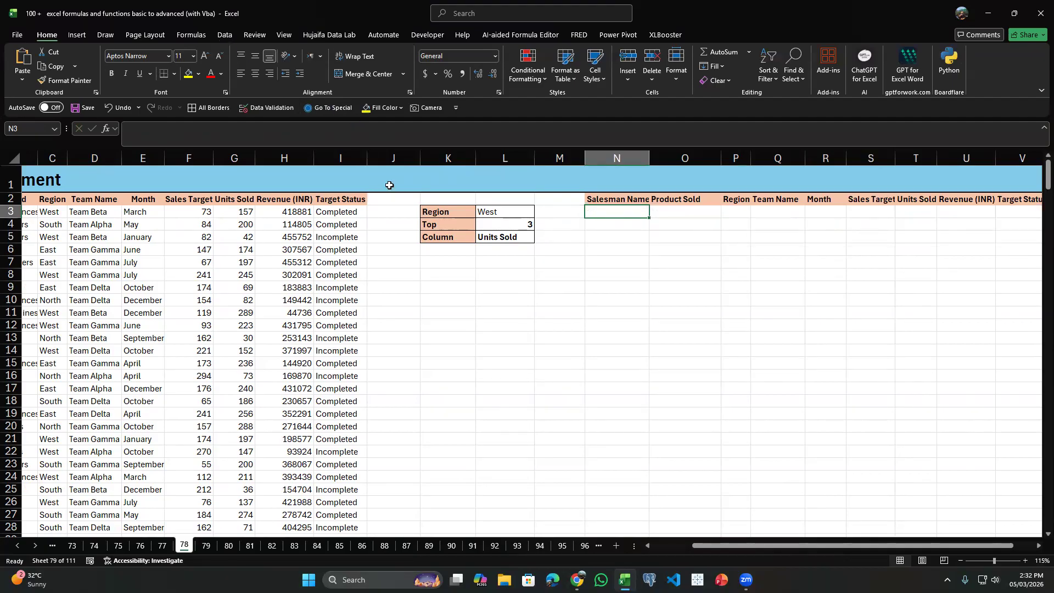
text(=FILTER()
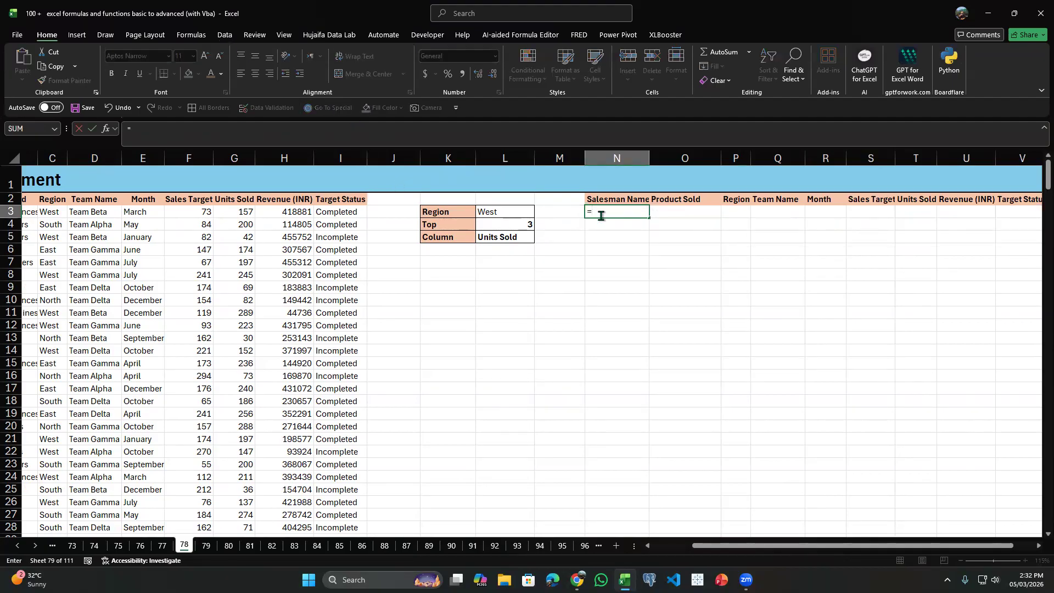
key(Left)
key(Left)
key(Left)
key(Left)
key(Left)
key(Left)
key(Left)
key(Left)
key(Left)
key(Left)
key(Left)
key(Left)
key(Left)
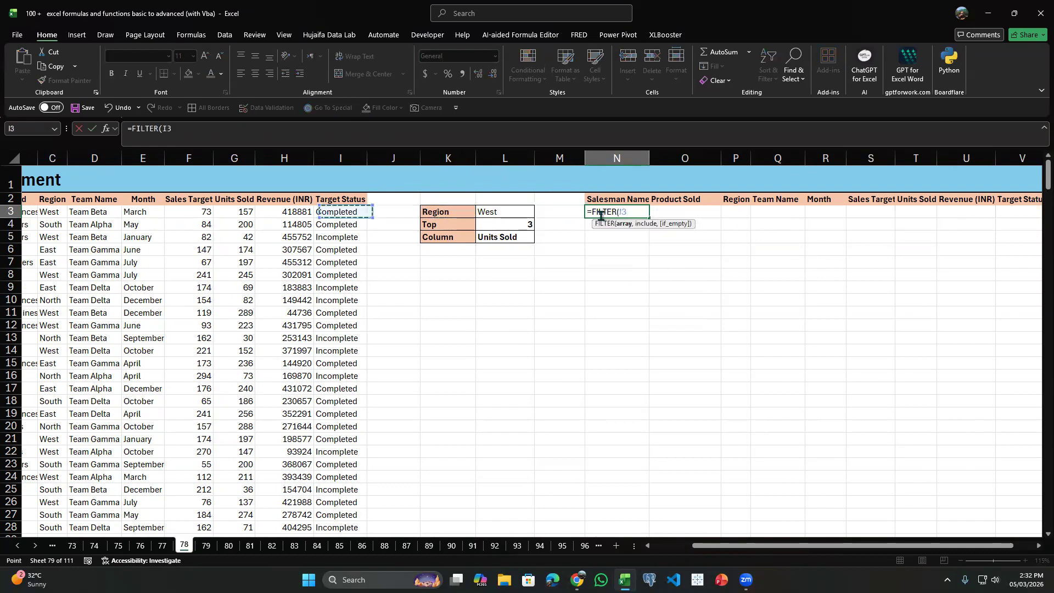
key(Up)
key(Down)
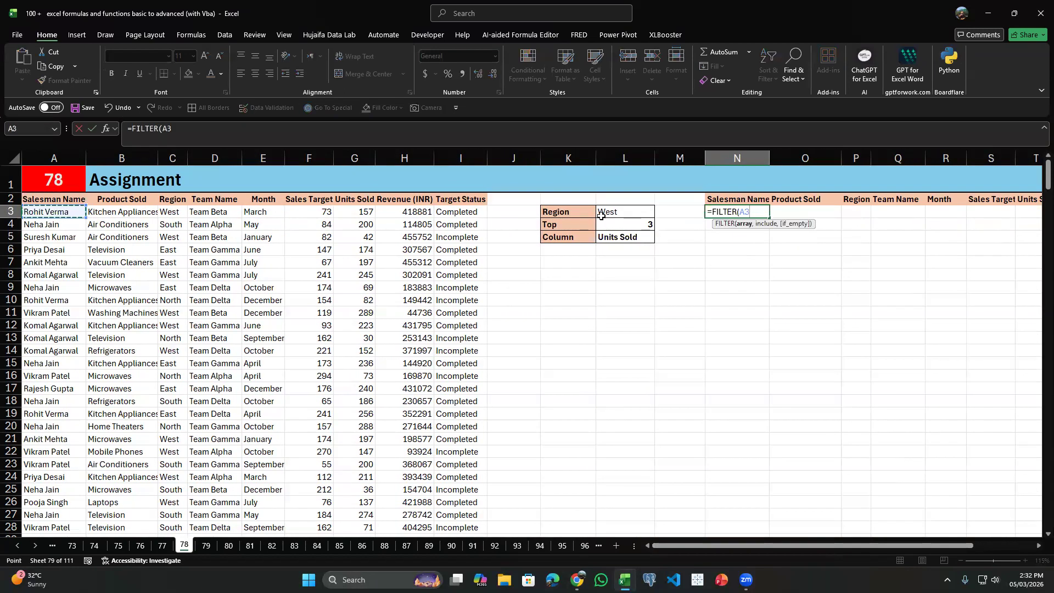
key(ctrl+shift+Right)
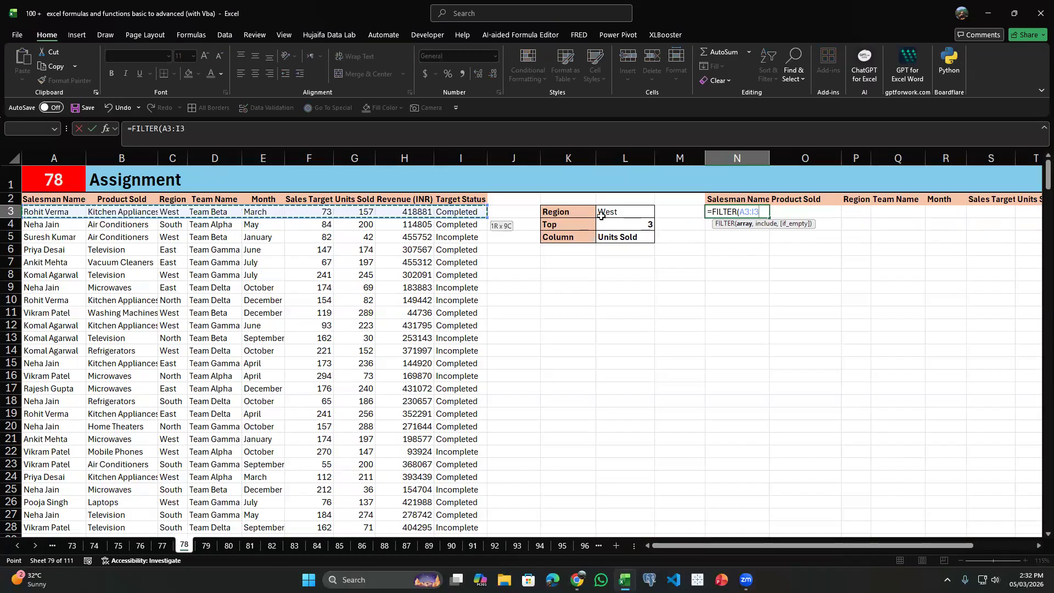
key(ctrl+shift+Down)
text(,)
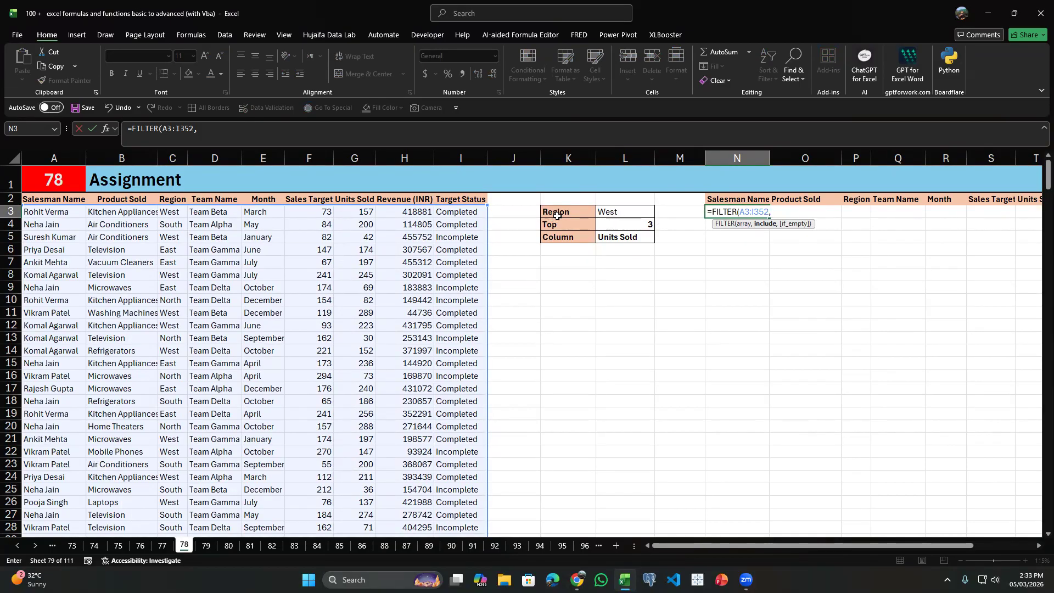
Complete the FILTER formula in N3 with the condition C3:C352=L3.
click(171, 211)
key(ctrl+shift+Down)
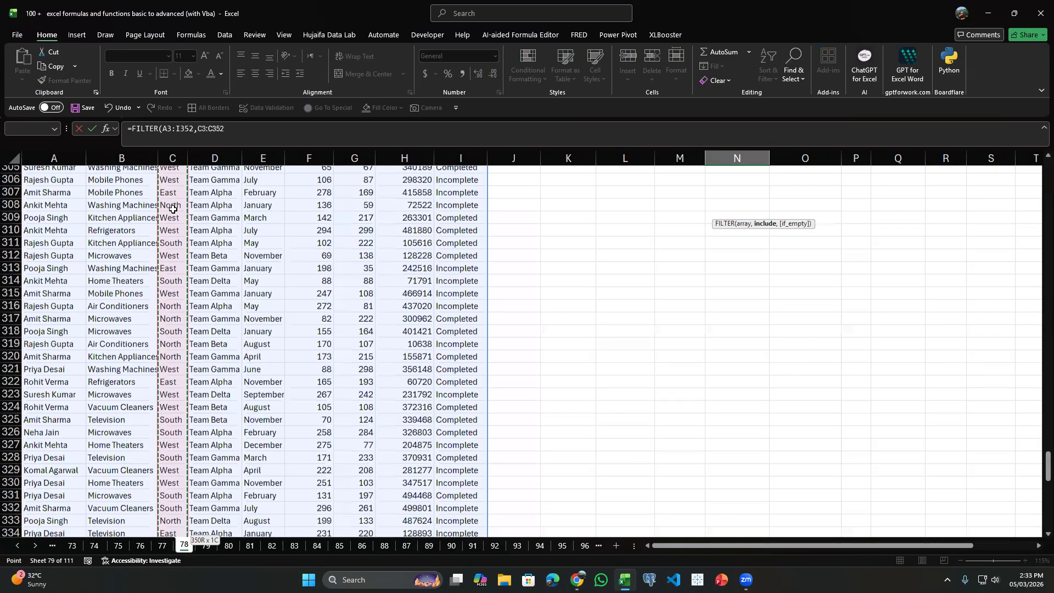
text(=)
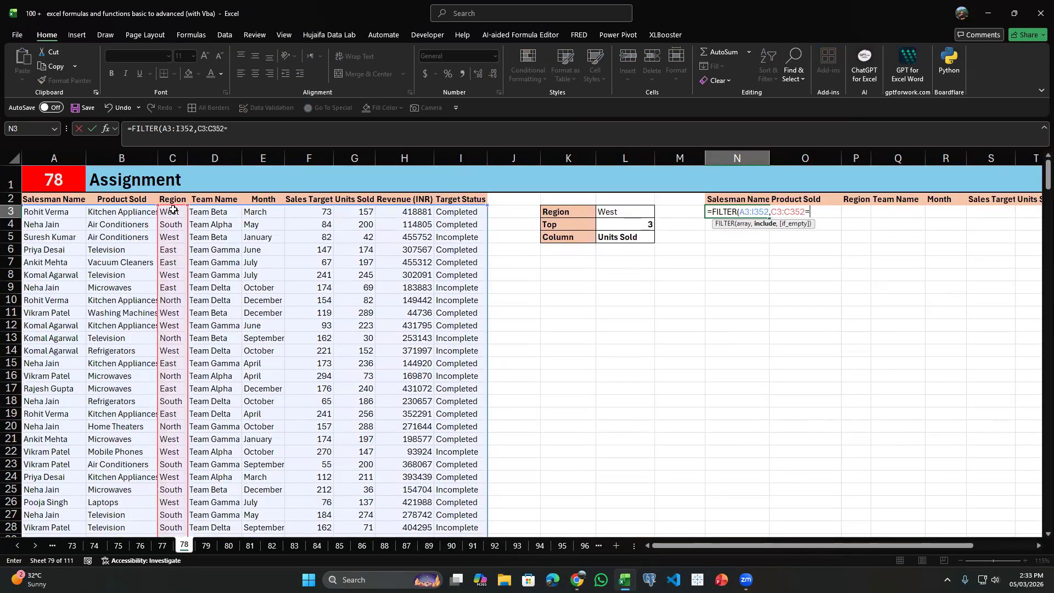
key(Left)
key(Left)
key(Left)
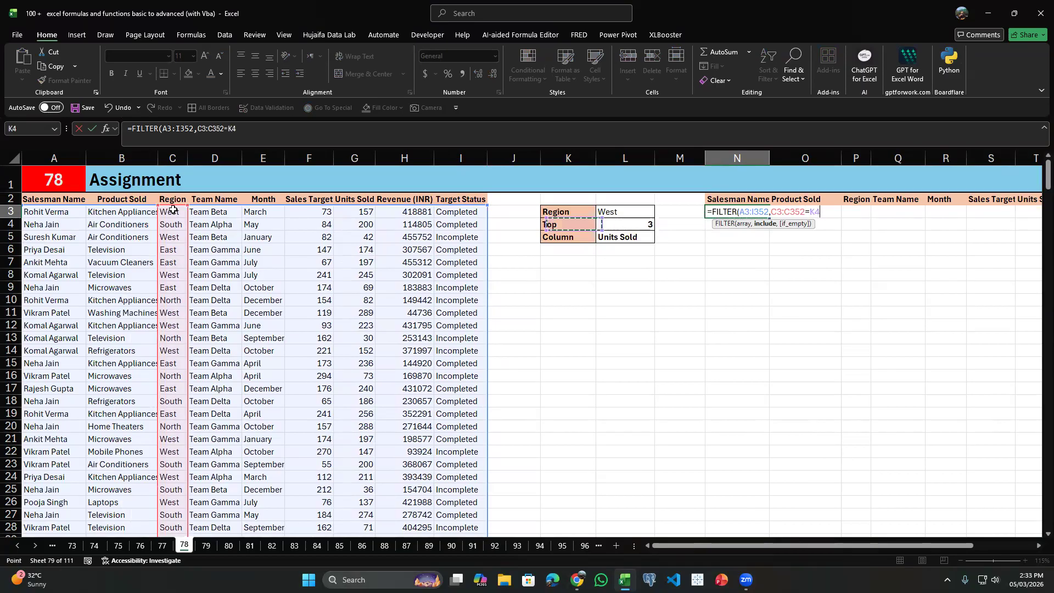
key(Right)
text(()
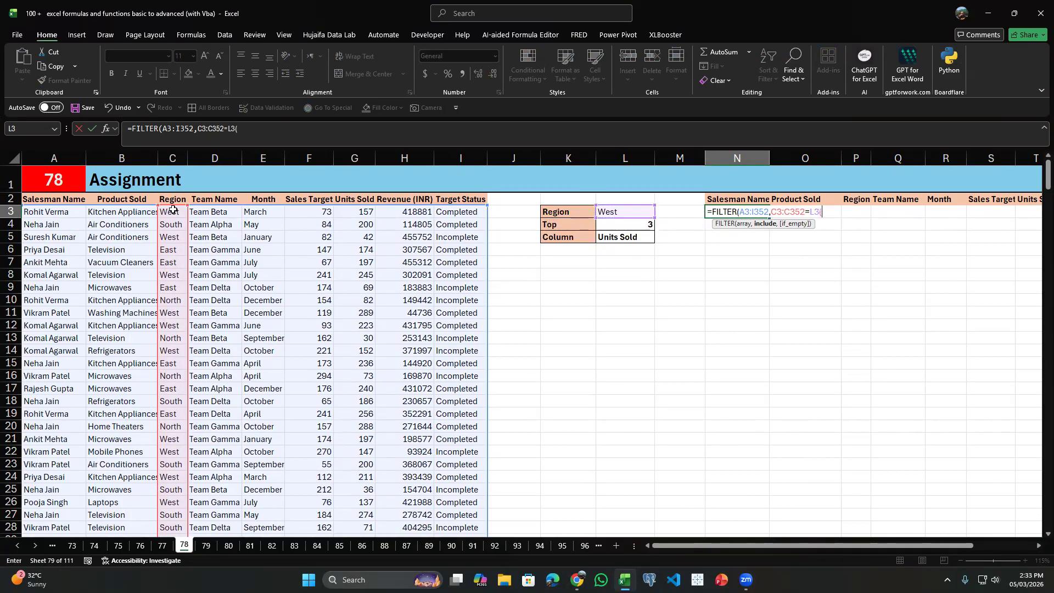
key(Return)
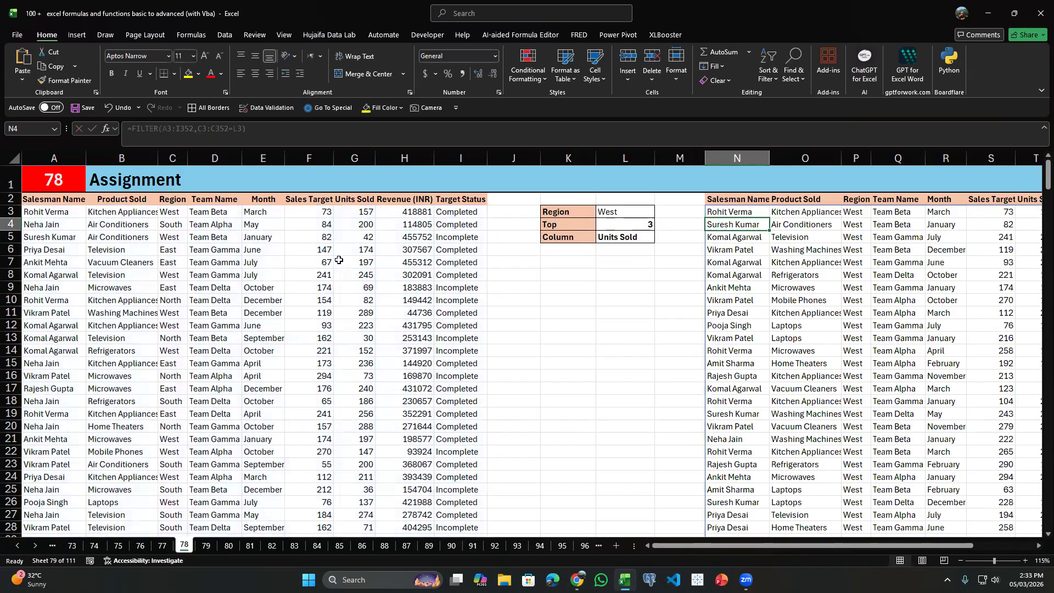
Test the region filter by setting the Region selector in L3 to South.
click(635, 215)
click(659, 212)
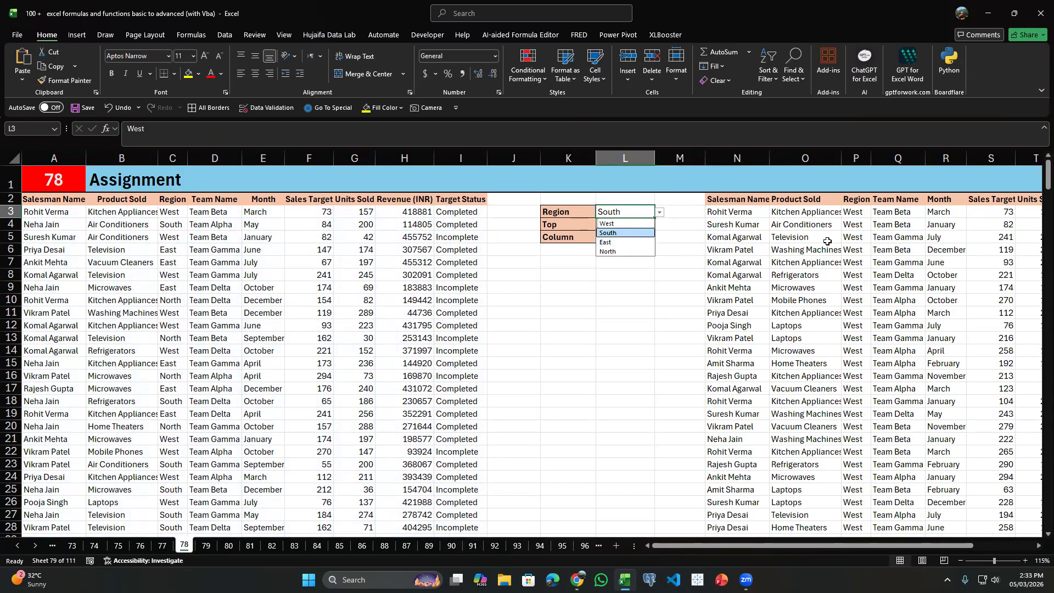
click(620, 241)
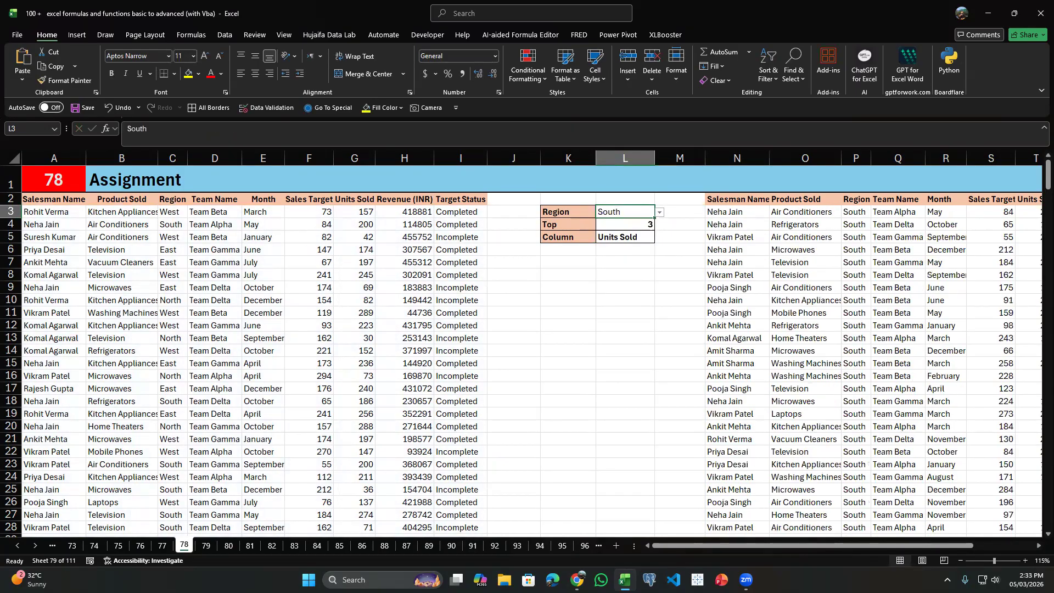
Set the Region selector in L3 to North and check the filtered rows down to the end of the list.
click(659, 212)
click(660, 213)
click(659, 213)
click(609, 256)
scroll(809, 281, down, 1)
scroll(809, 281, up, 1)
click(736, 217)
key(ctrl+Down)
scroll(699, 249, up, 20)
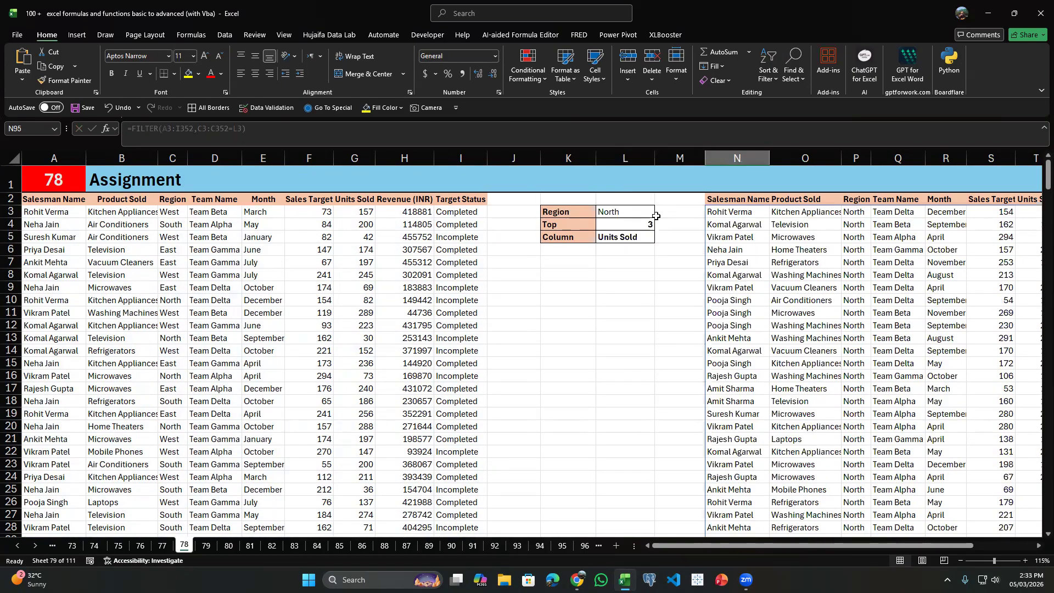
Try the Top counts 2 and 6 in L4 against the FILTER results.
click(651, 223)
click(659, 228)
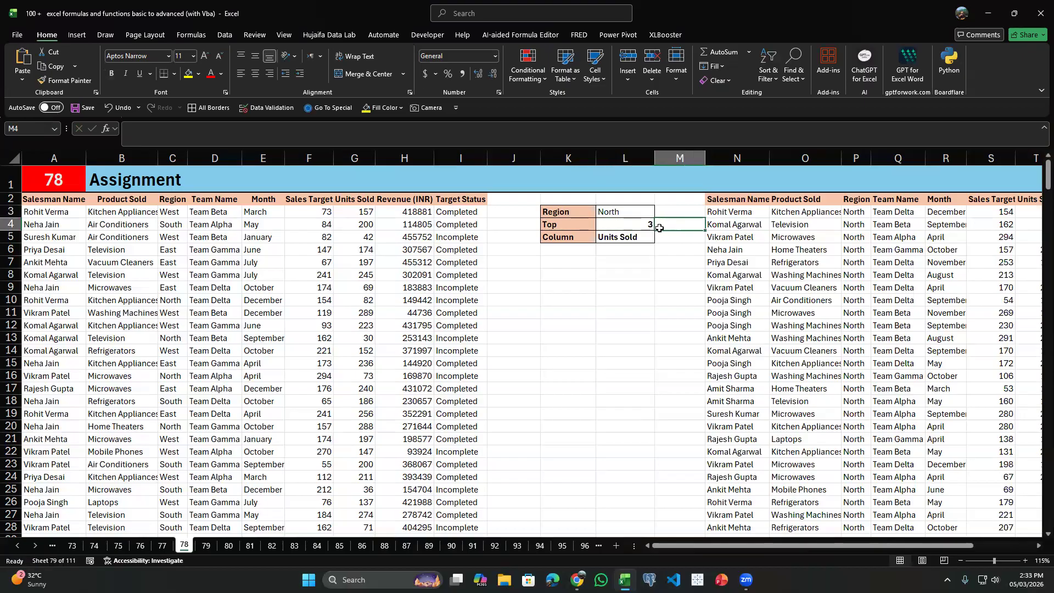
click(651, 225)
click(659, 225)
click(623, 277)
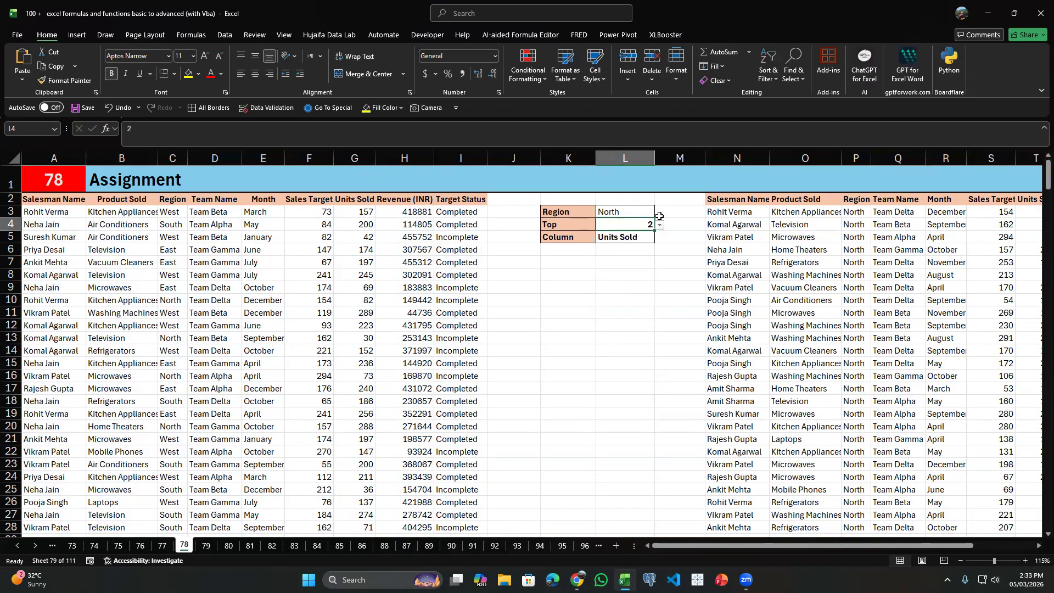
click(659, 225)
click(642, 282)
click(659, 226)
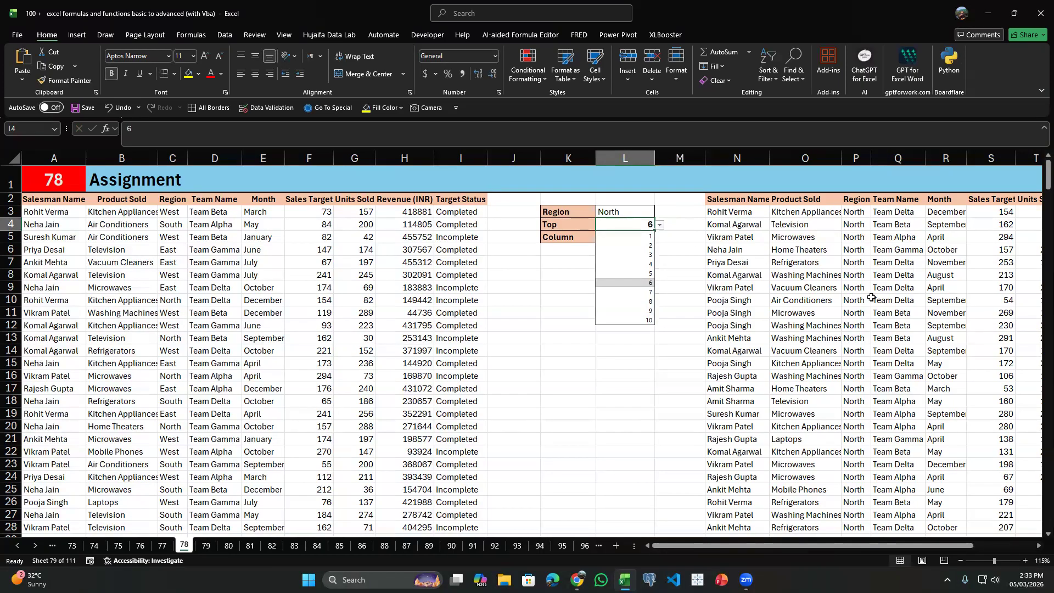
Wrap the FILTER formula in N3 in TAKE, using L4 as the number of rows.
click(740, 216)
double_click(718, 211)
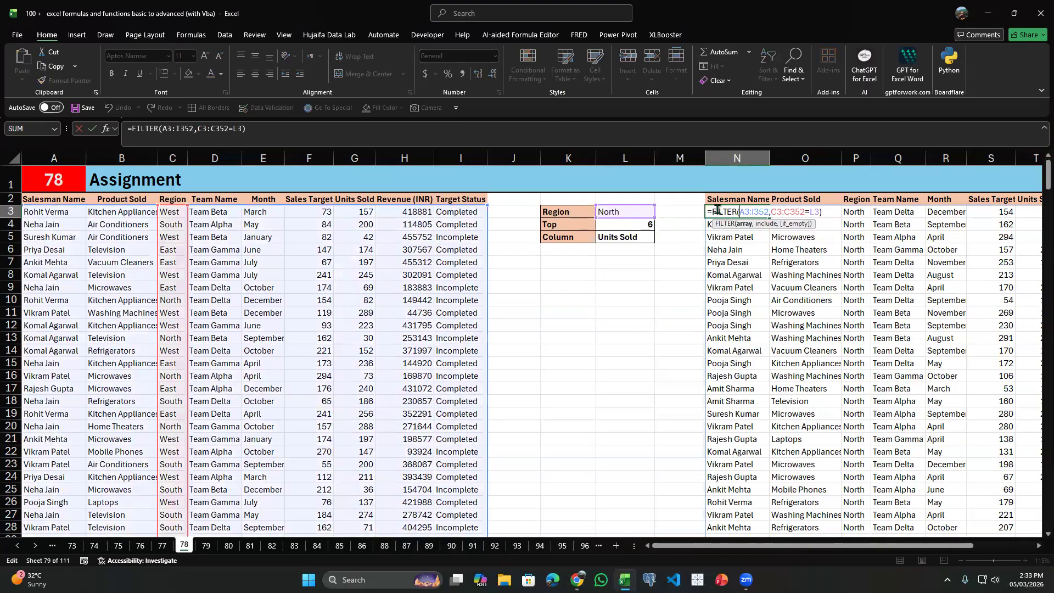
text(TAK)
key(Tab)
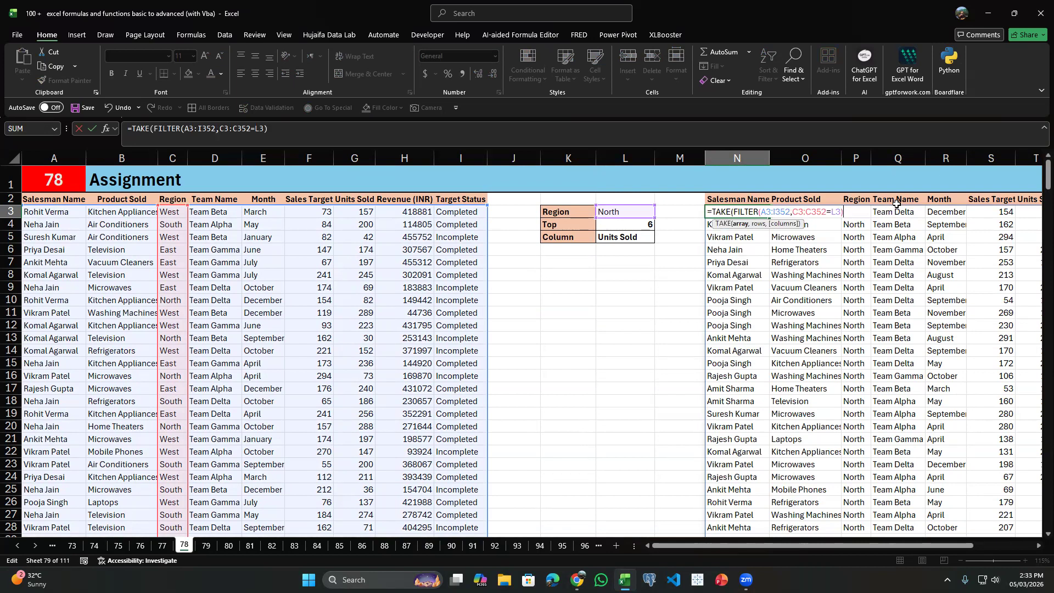
text(,)
click(624, 227)
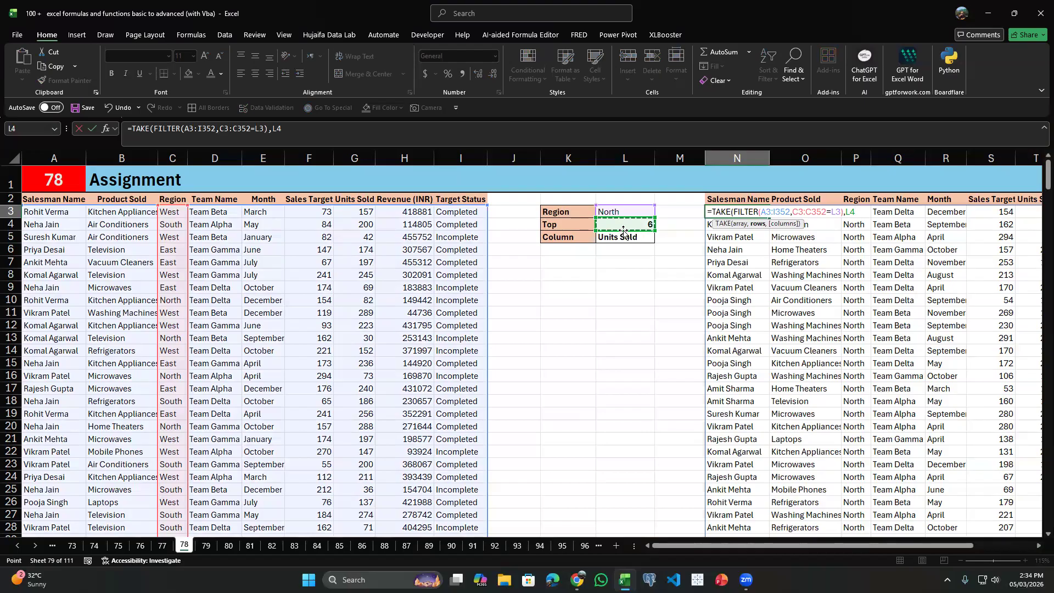
key(Return)
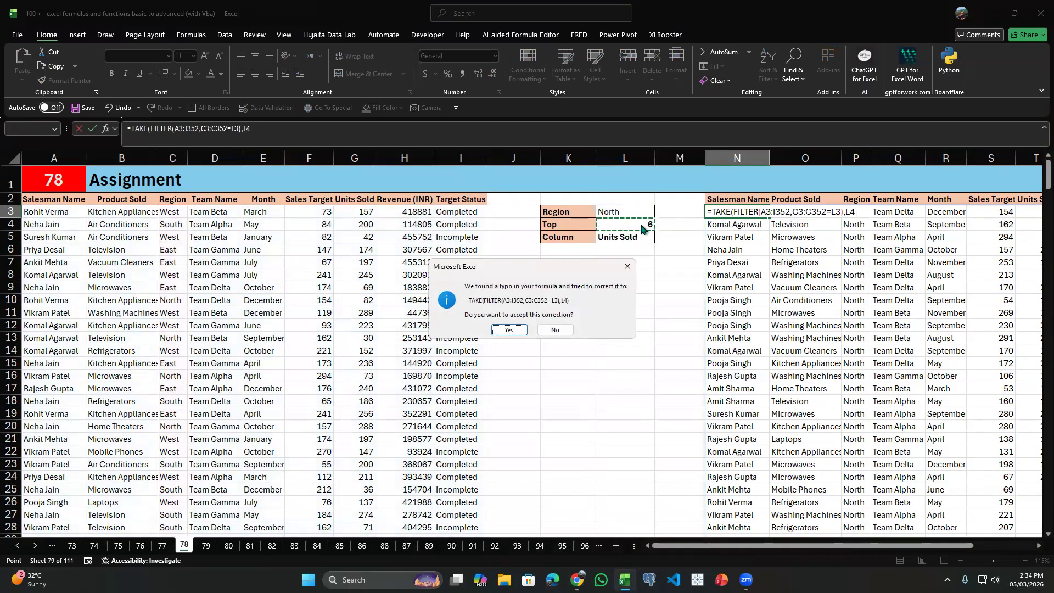
key(Return)
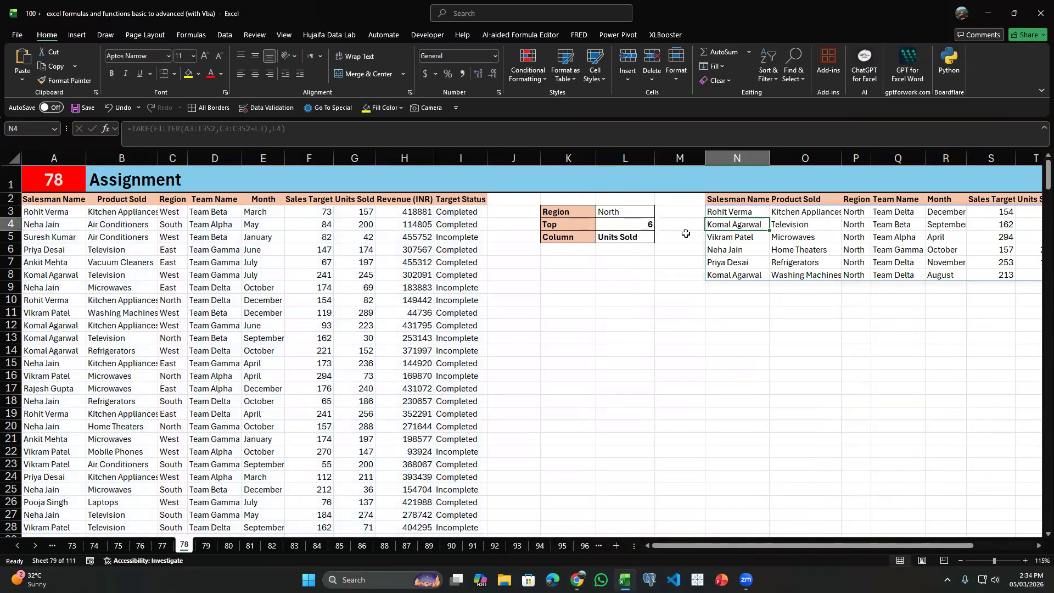
Test the row limit by setting the Top count in L4 to 8 and to 9.
click(645, 225)
click(659, 225)
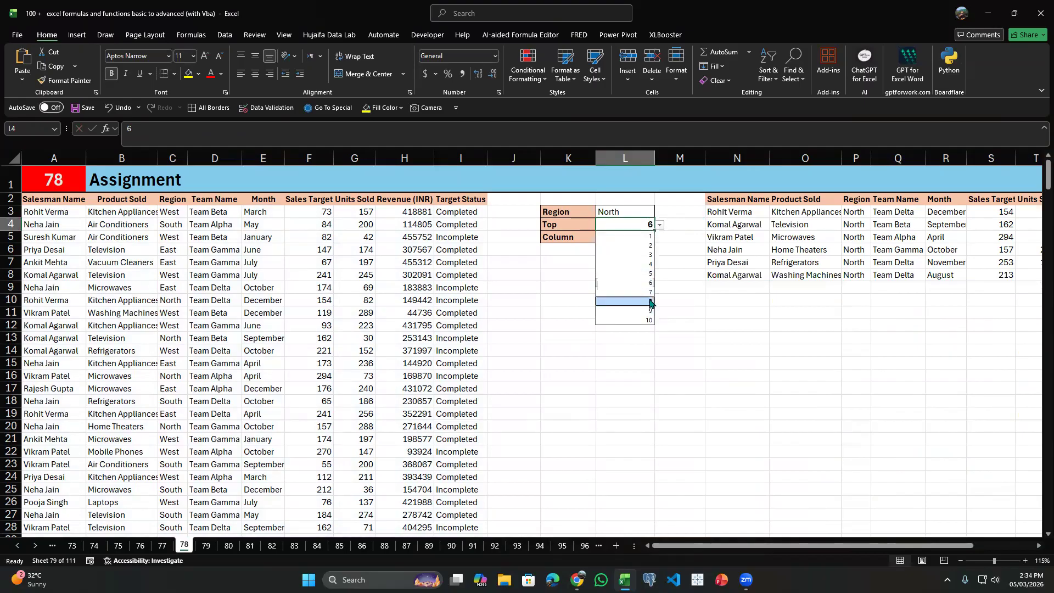
click(620, 304)
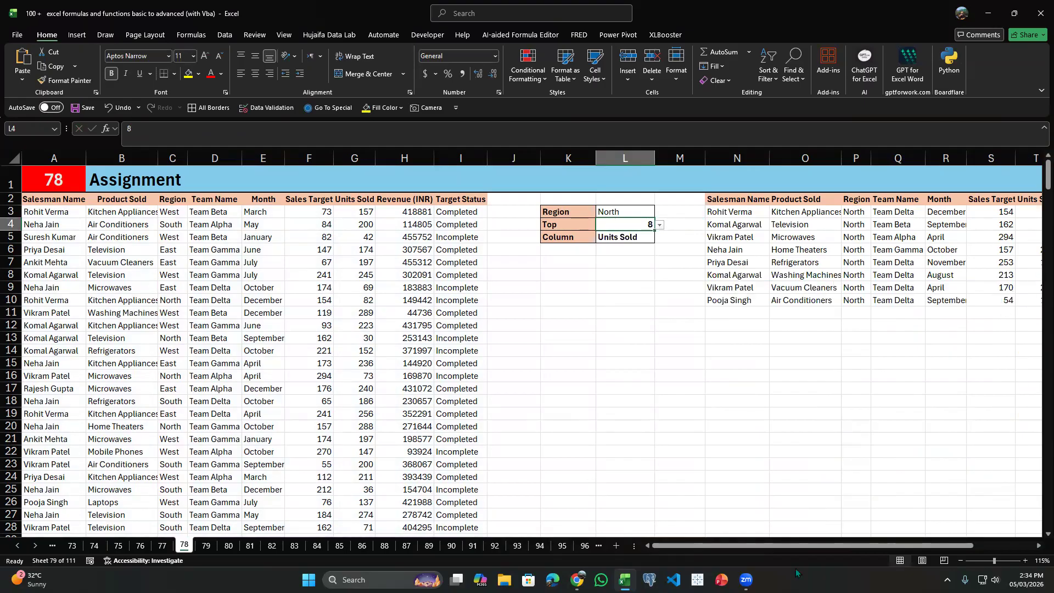
scroll(538, 231, right, 1)
click(586, 225)
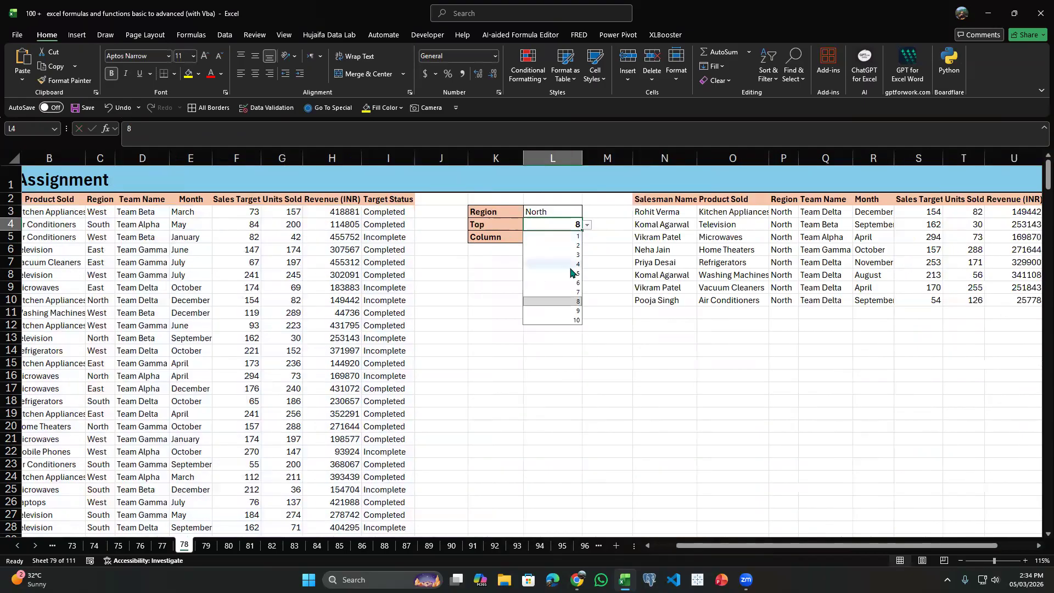
click(576, 314)
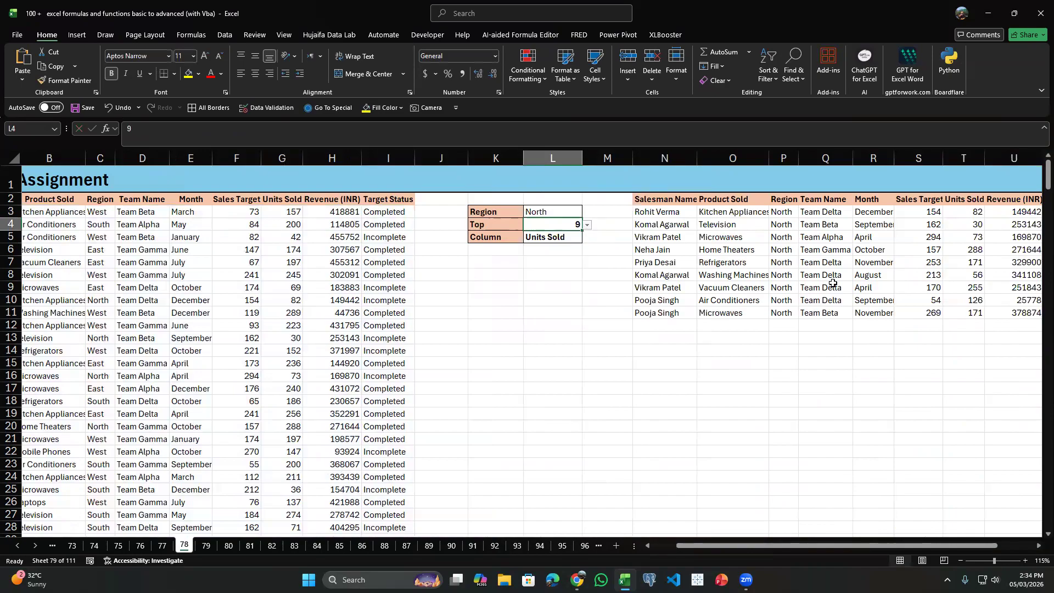
Set the Column selector in L5 to Revenue (INR) and check the order of the Sales Target and Units Sold results.
click(655, 212)
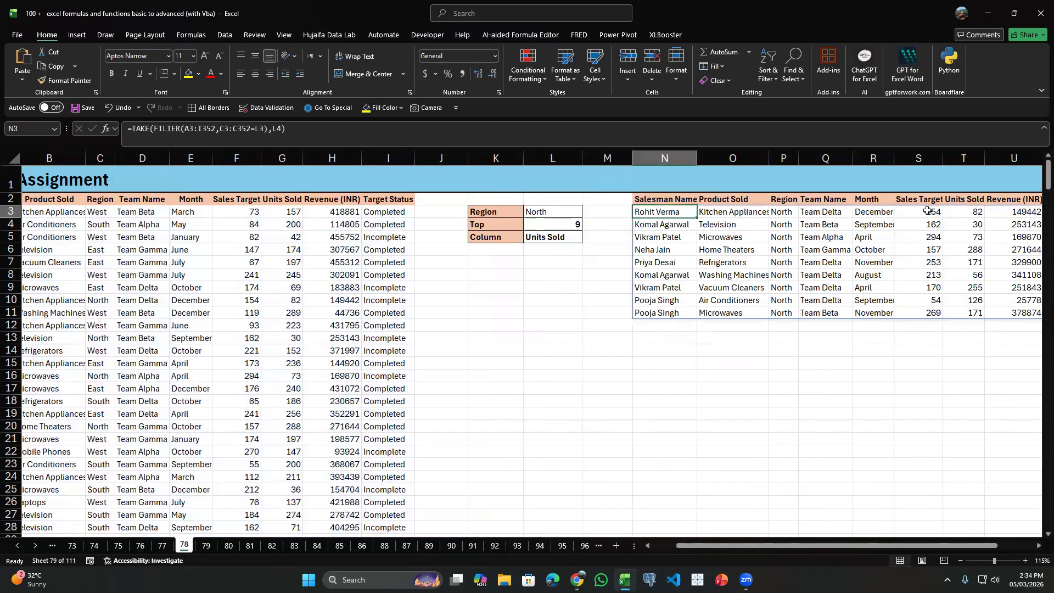
drag(927, 212, 934, 302)
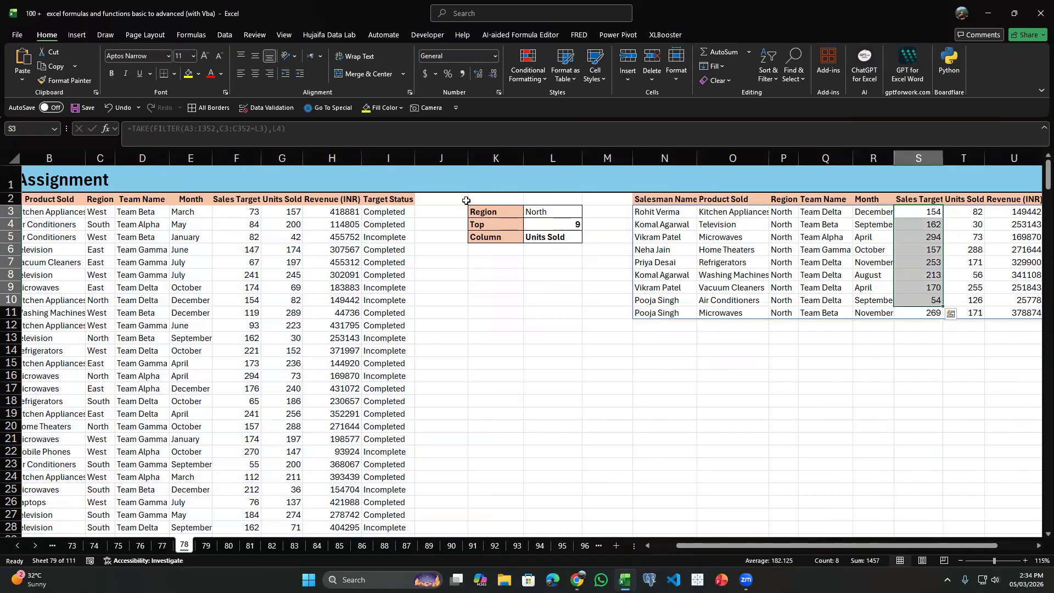
drag(963, 199, 1012, 212)
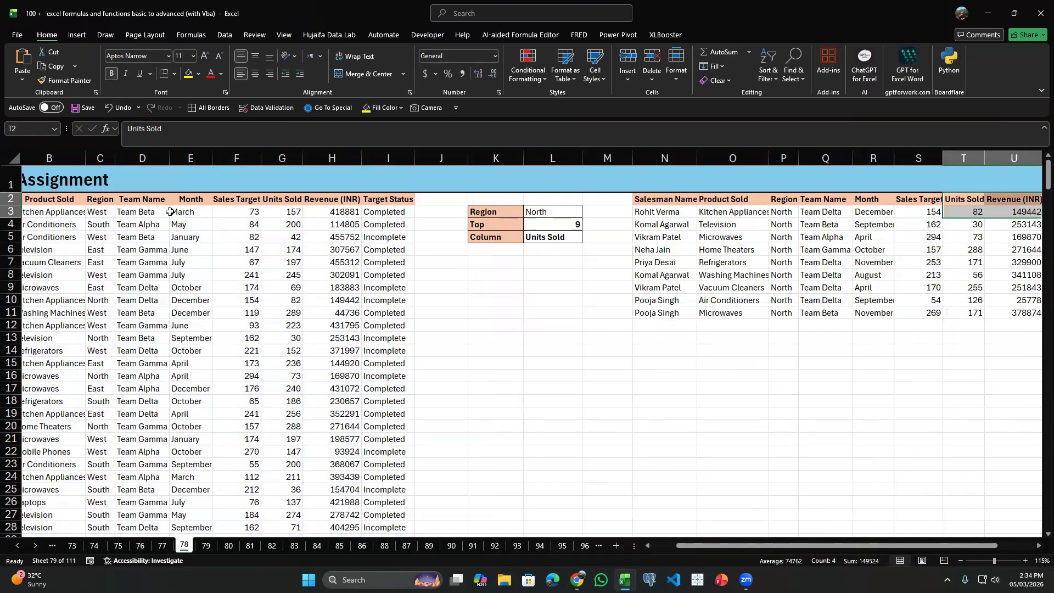
click(573, 236)
click(586, 238)
click(549, 268)
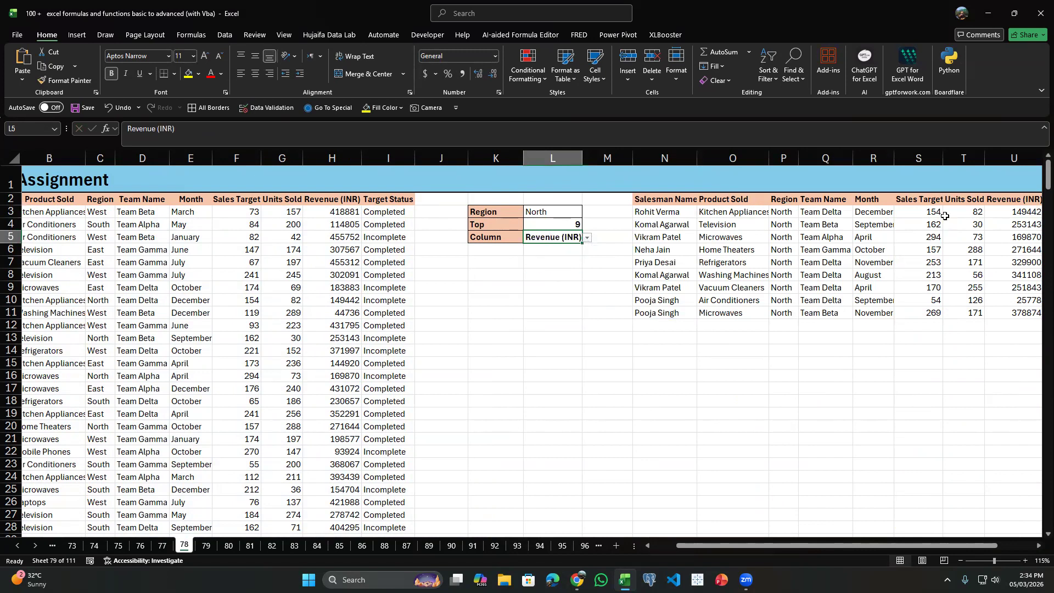
drag(934, 208, 970, 314)
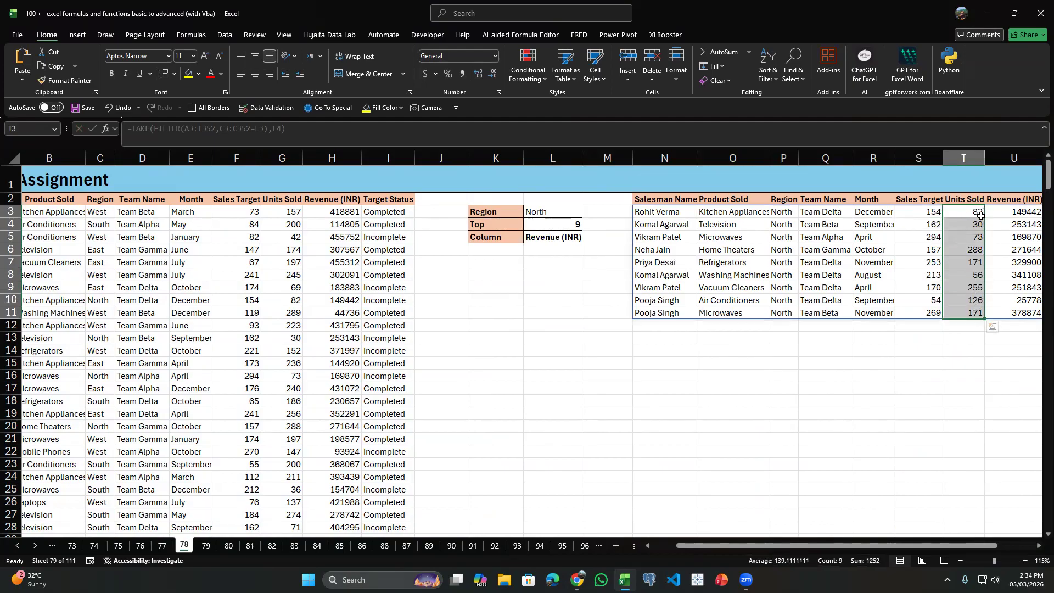
Set the Top count in L4 to 3.
click(567, 225)
click(588, 225)
click(568, 255)
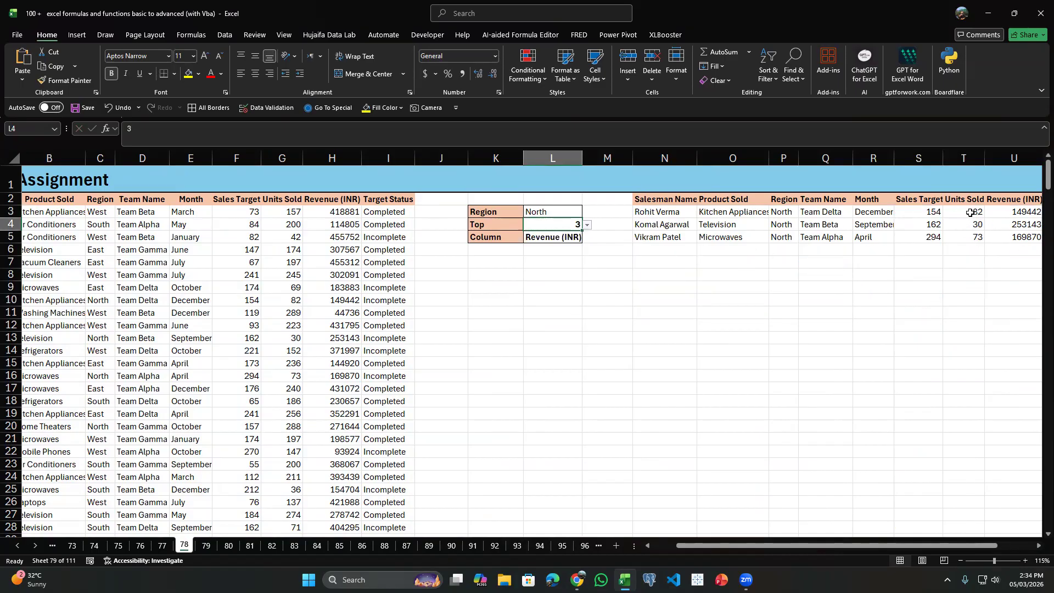
Wrap the TAKE formula in N3 in SORT, using the TAKE result as the array argument.
click(570, 235)
click(643, 212)
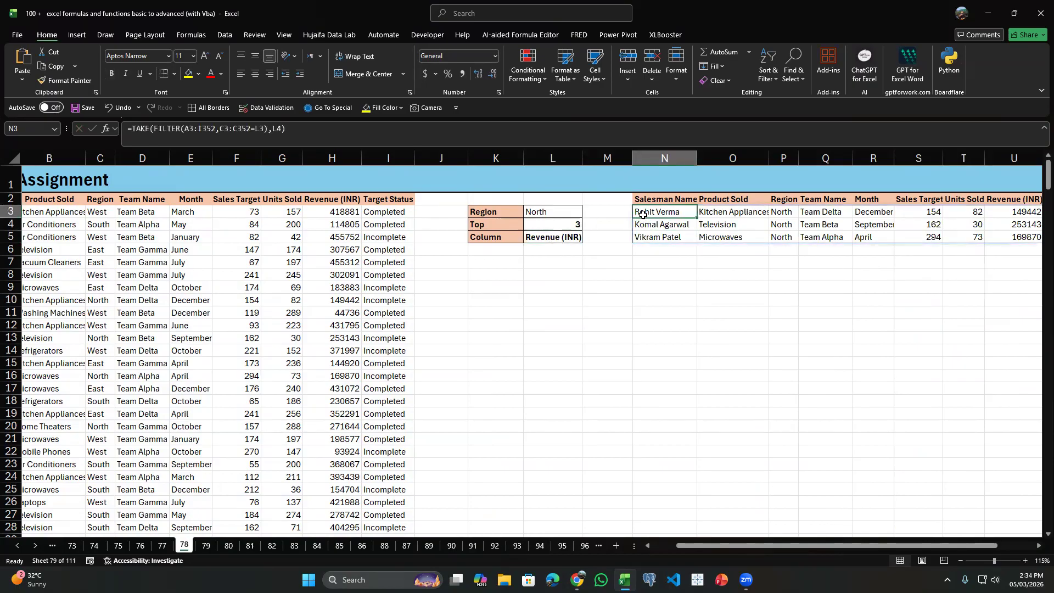
double_click(643, 212)
click(640, 211)
text(SORT()
text(,)
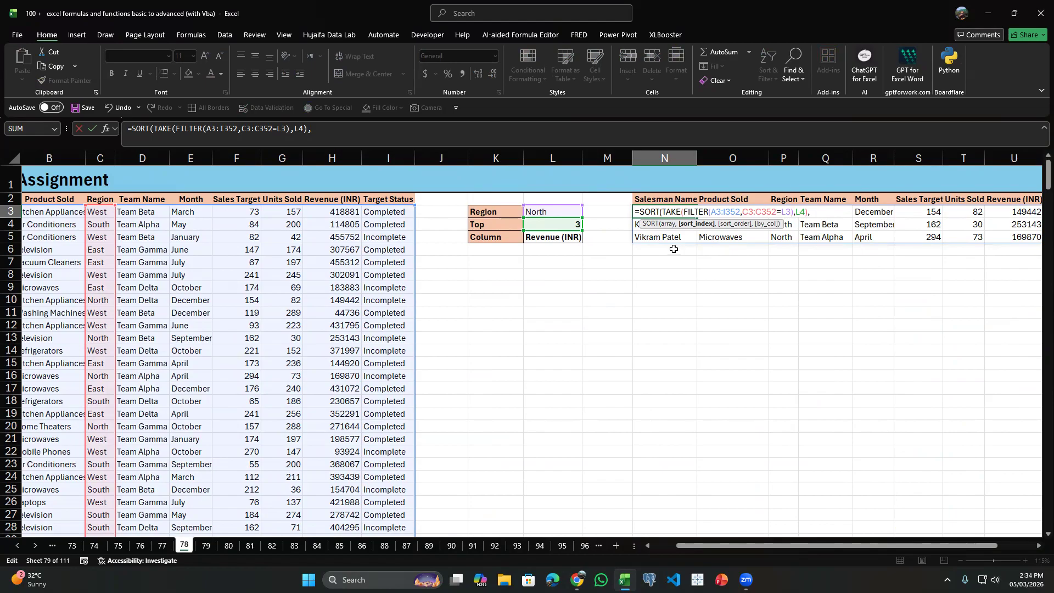
text(M)
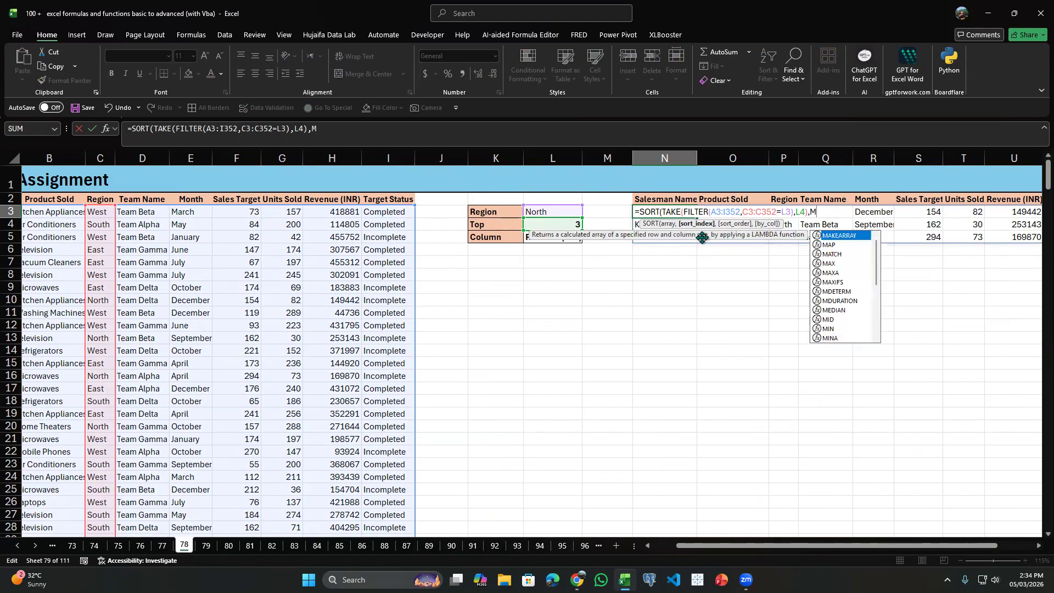
text(ATCH()
Add MATCH as the SORT index argument in N3, with the Column selector L5 as its lookup value.
key(Tab)
key(Left)
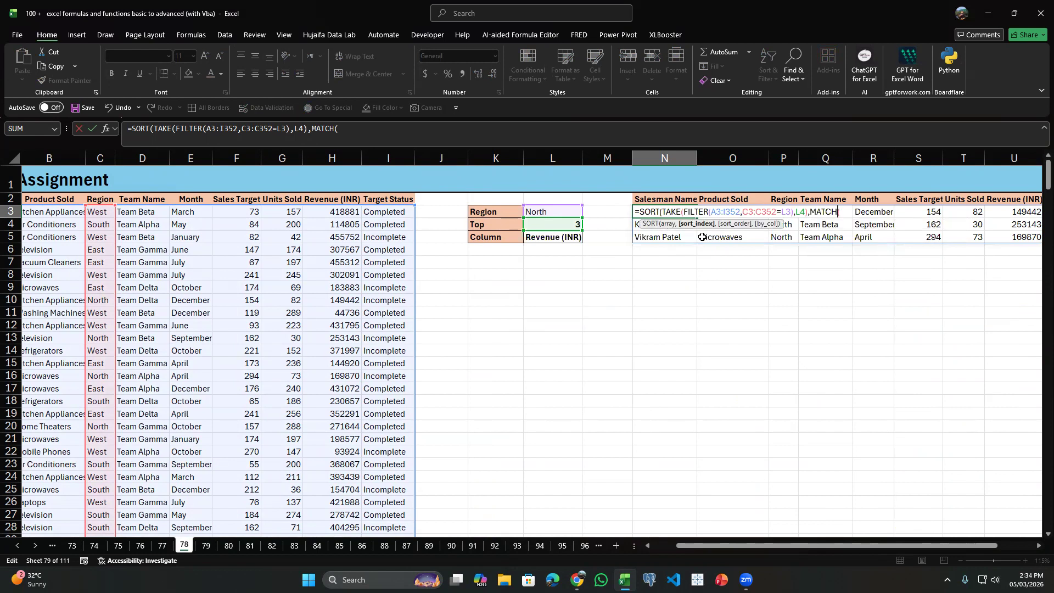
key(Right)
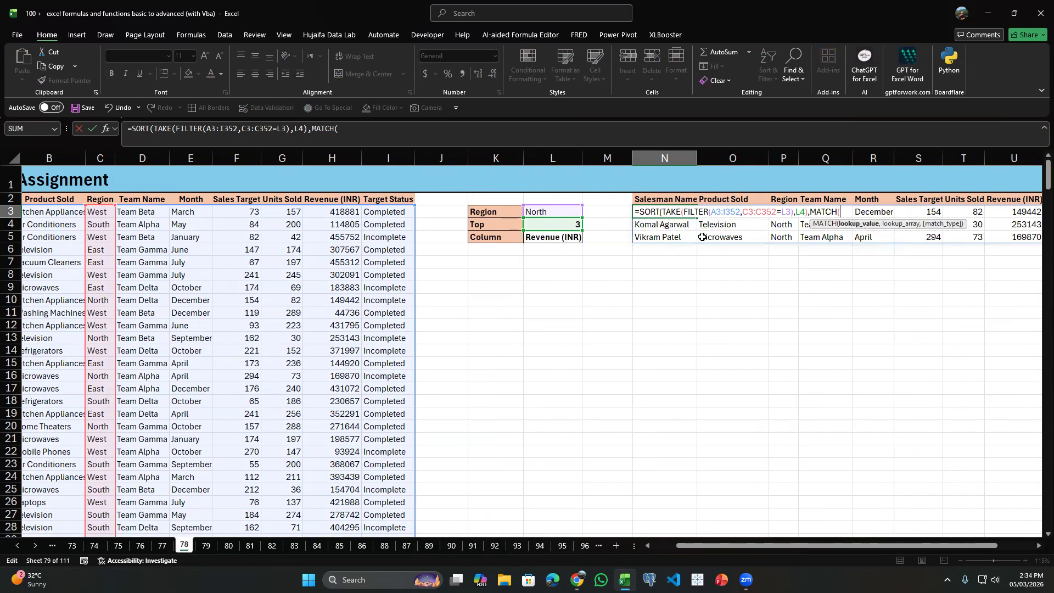
key(Down)
key(Down)
key(Left)
key(Left)
text(,)
Complete the MATCH with the data header row A2:I2 as the lookup array and exact match type 0.
key(Left)
key(Left)
key(Left)
key(Left)
key(Left)
key(Left)
key(Up)
key(Right)
key(ctrl+shift+Left)
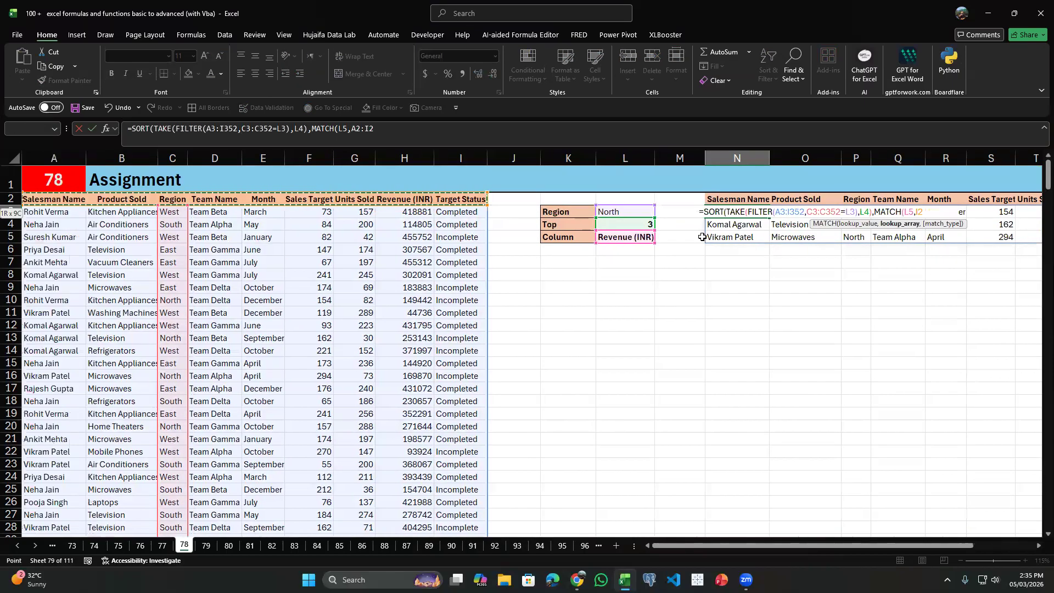
text(,0)
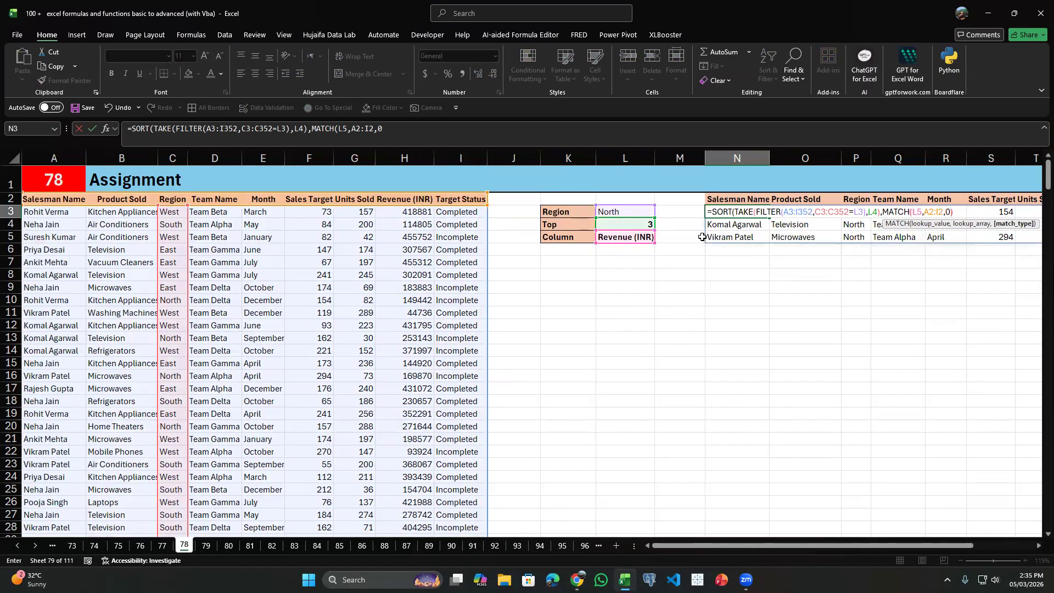
text())
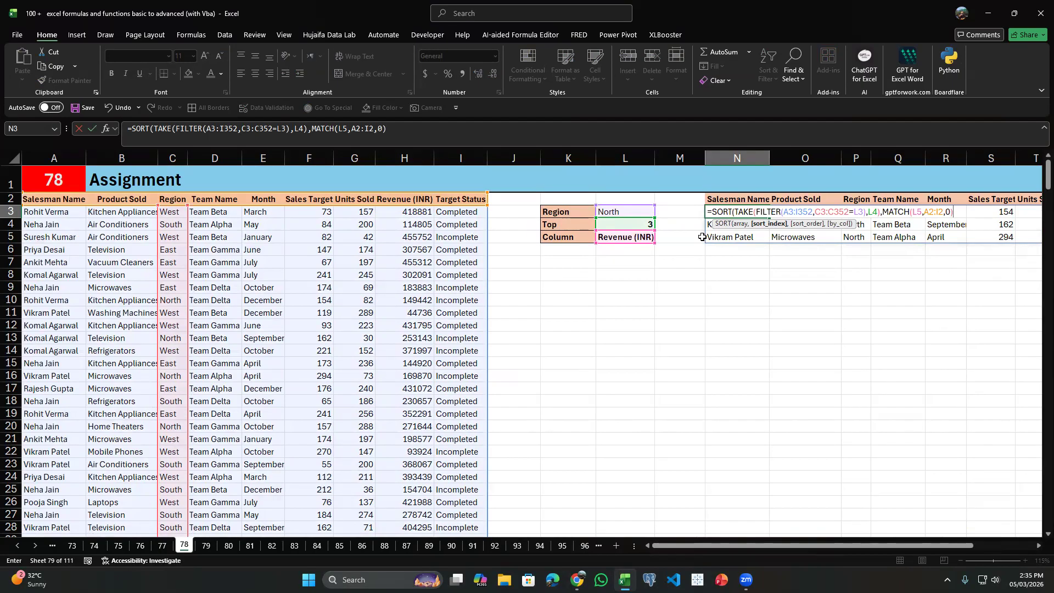
text(,)
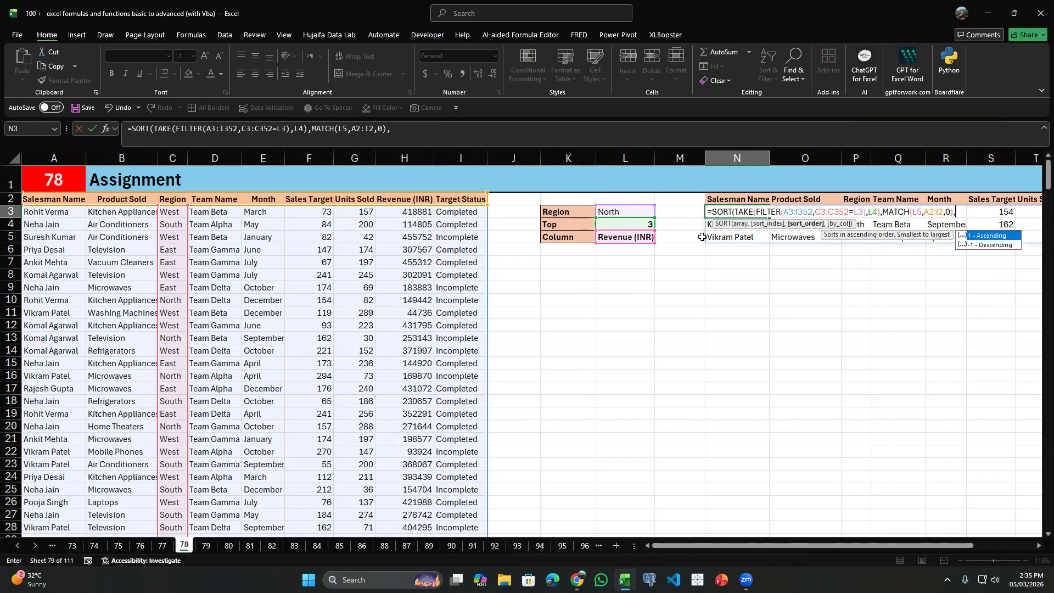
text(-1)
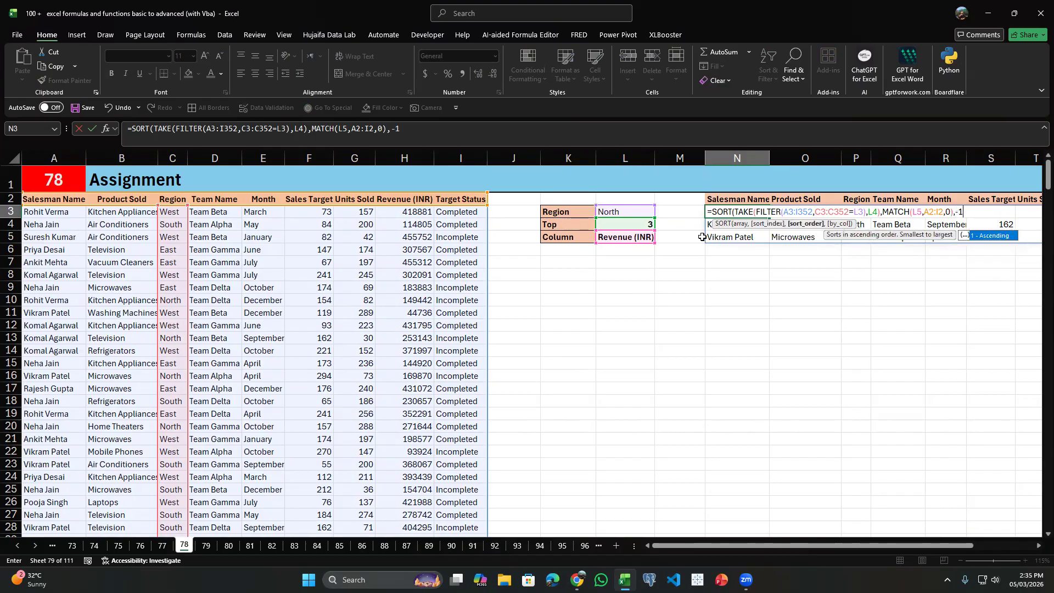
text())
Set the SORT order to -1 for descending and enter the finished formula in N3.
key(Return)
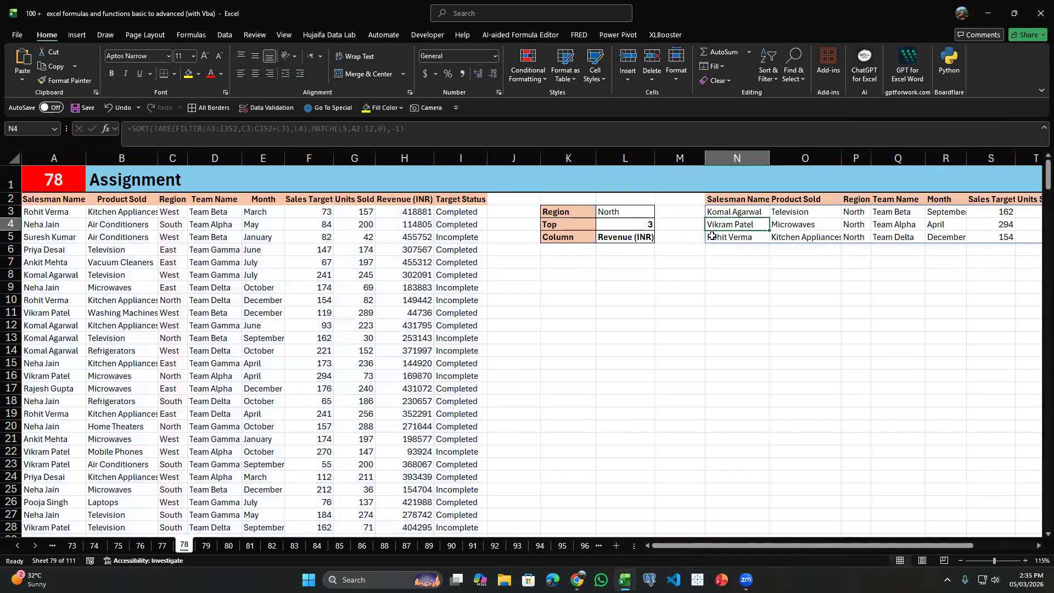
Set the Top count in L4 to 9 and check the order of the Revenue (INR) results.
scroll(711, 236, down, 1)
click(549, 226)
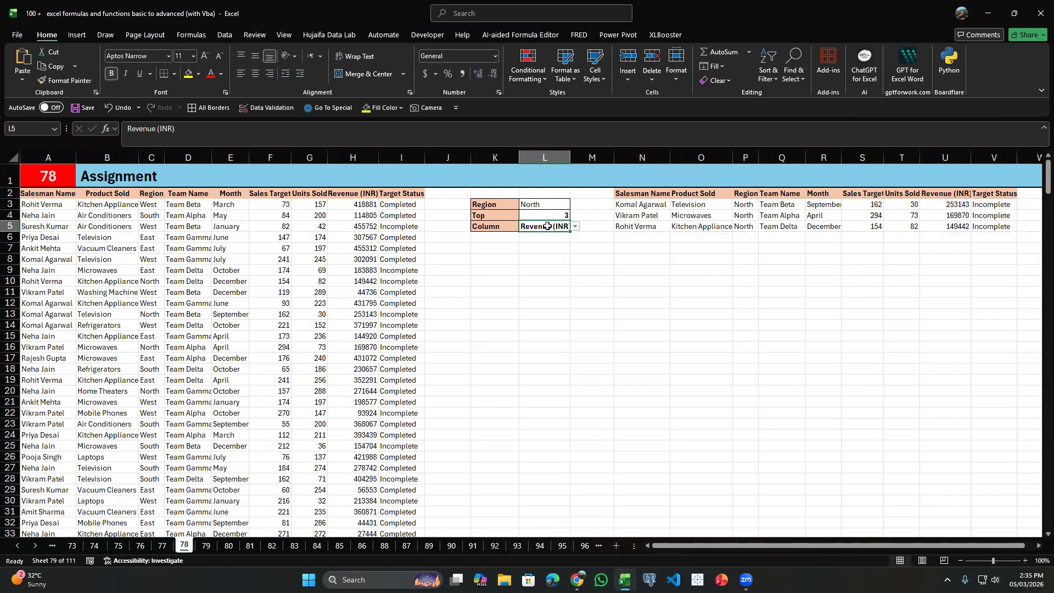
click(563, 217)
click(575, 215)
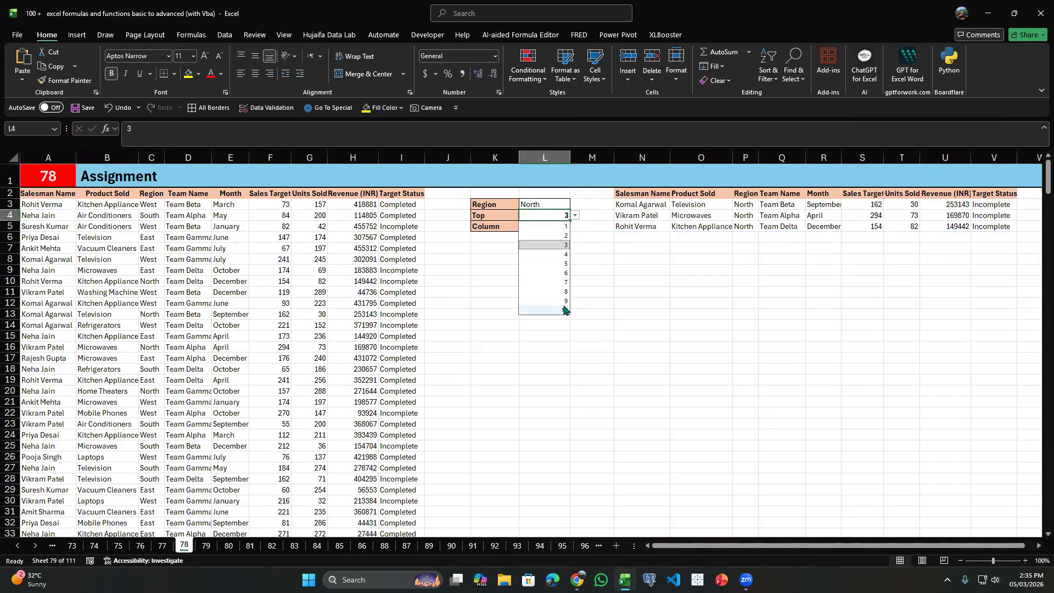
click(544, 310)
click(529, 238)
click(546, 224)
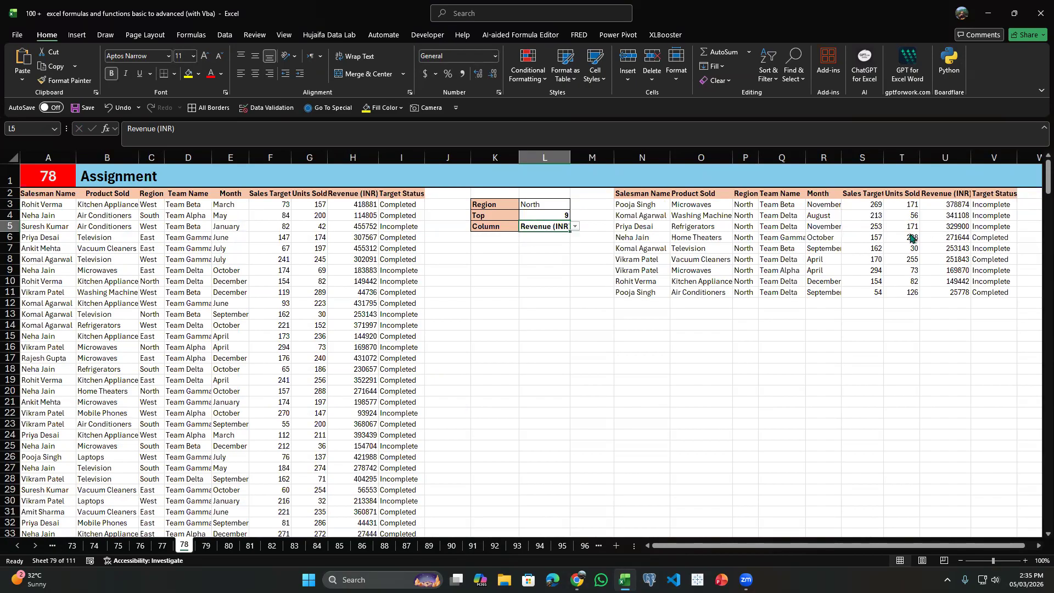
drag(936, 196, 947, 272)
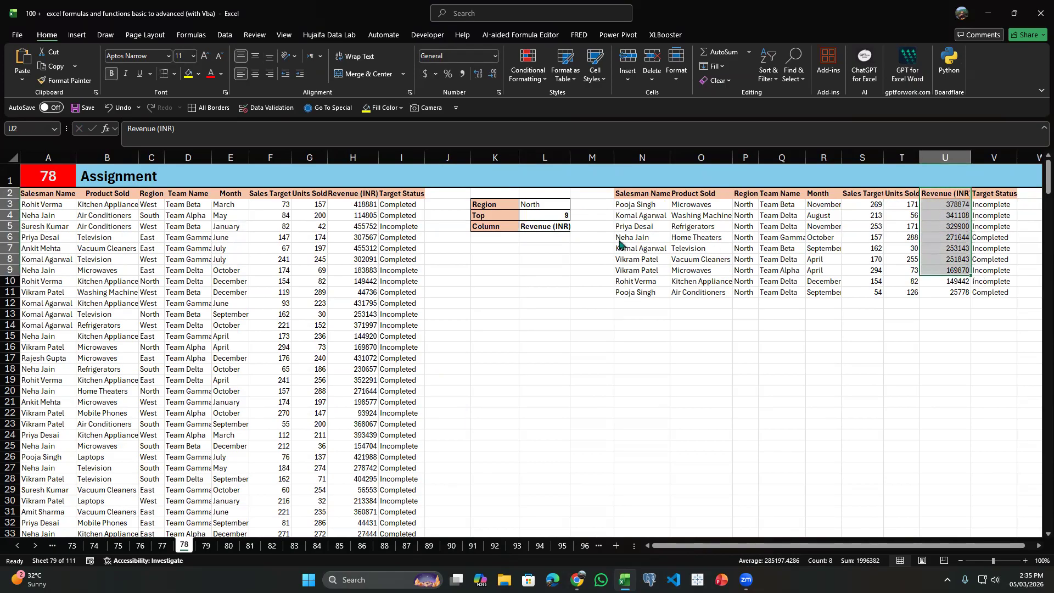
Set the Top count in L4 to 5.
click(559, 217)
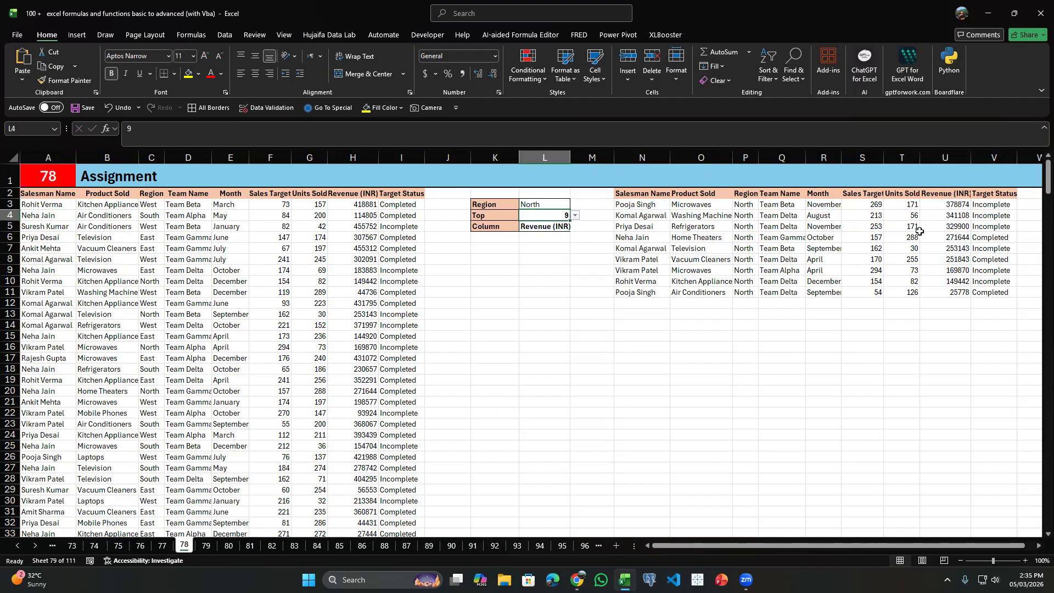
click(574, 216)
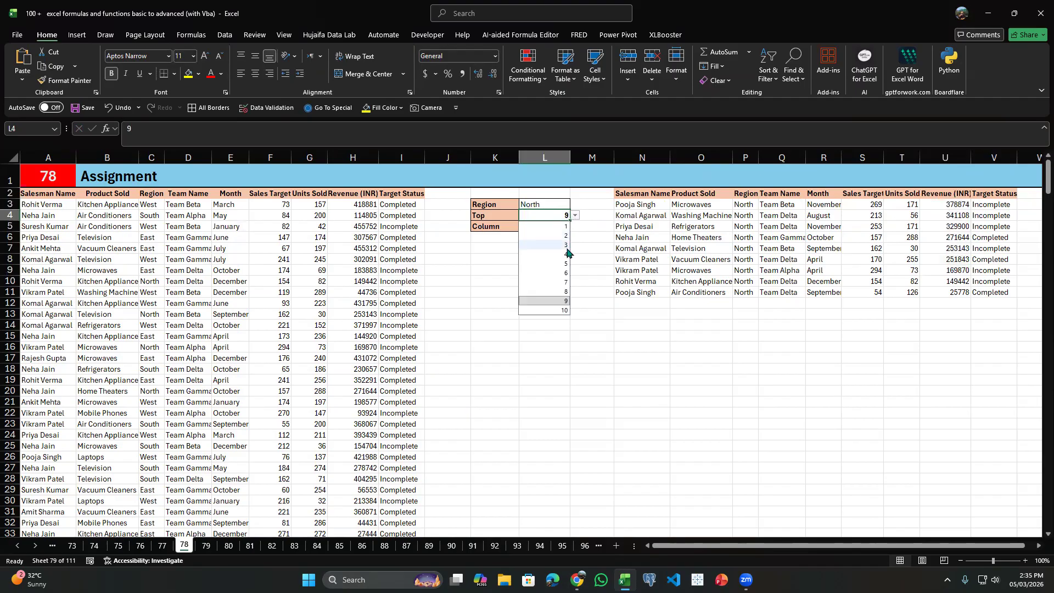
click(565, 263)
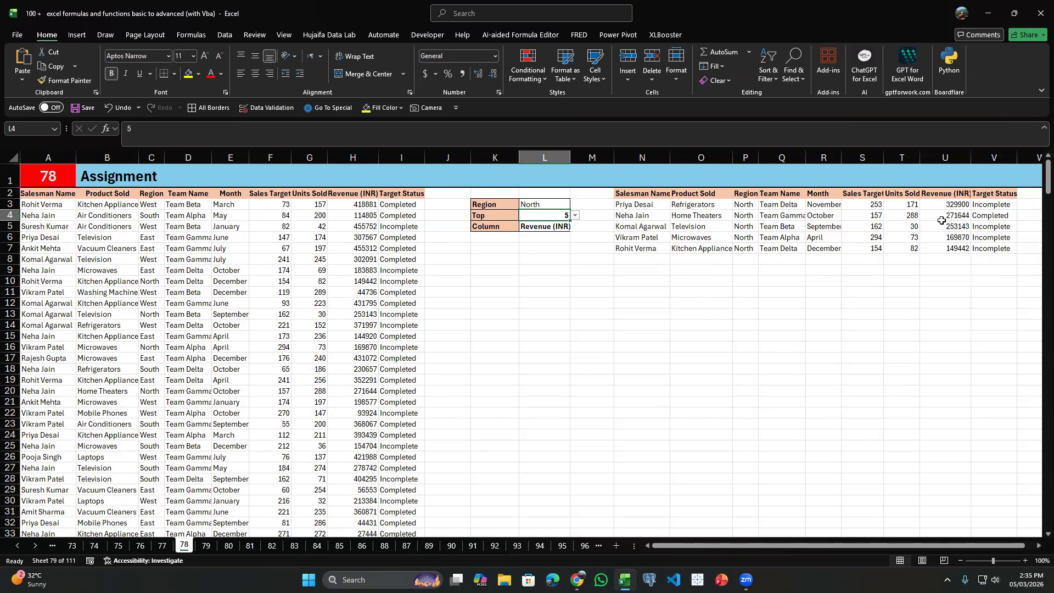
Set the Column selector in L5 to Units Sold and check the order of the Units Sold results.
click(565, 228)
click(574, 226)
click(555, 247)
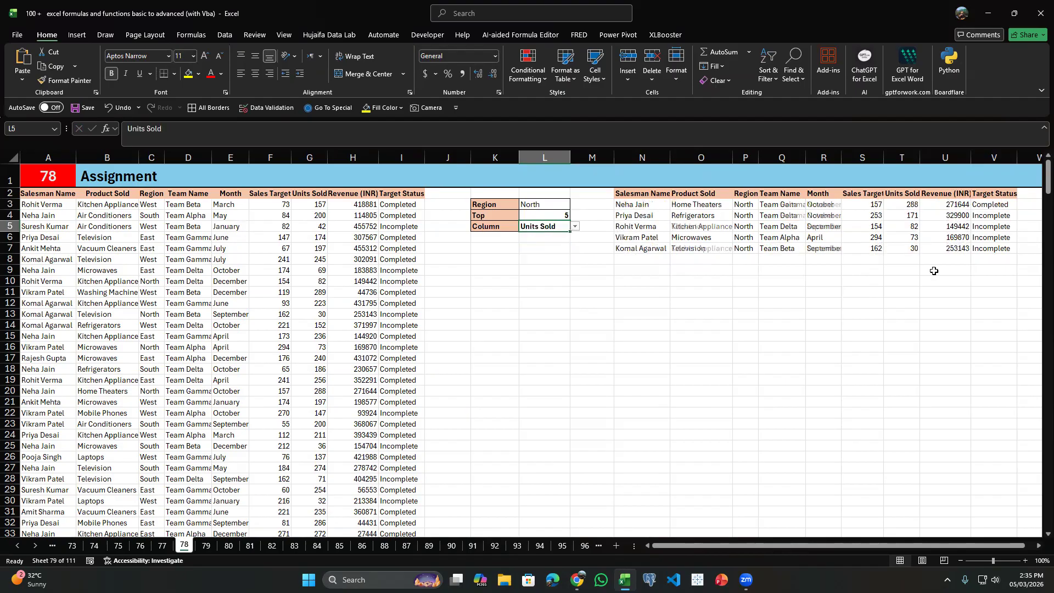
drag(907, 205, 910, 243)
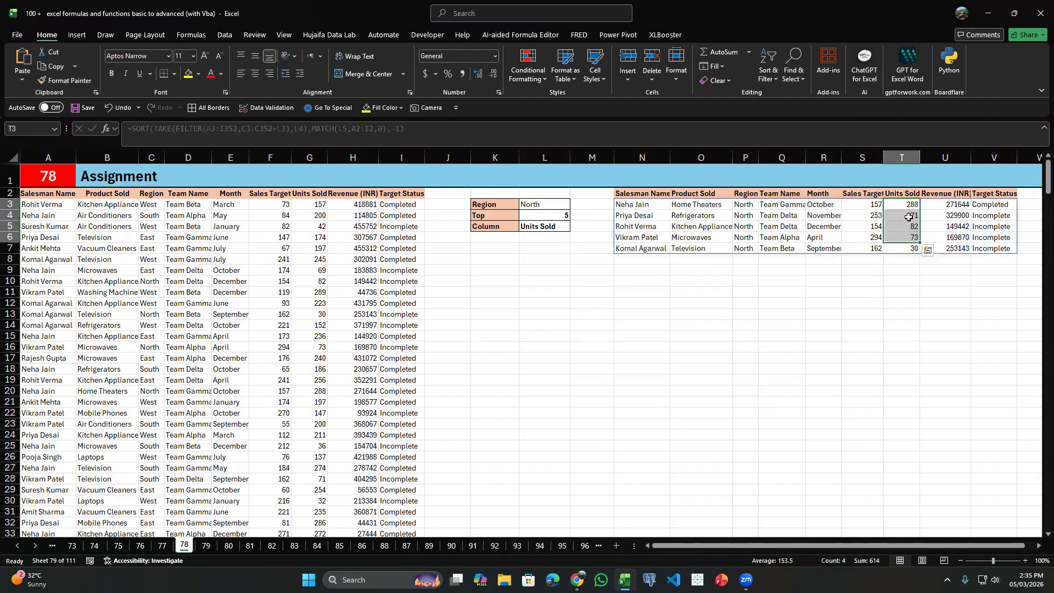
drag(906, 208, 911, 250)
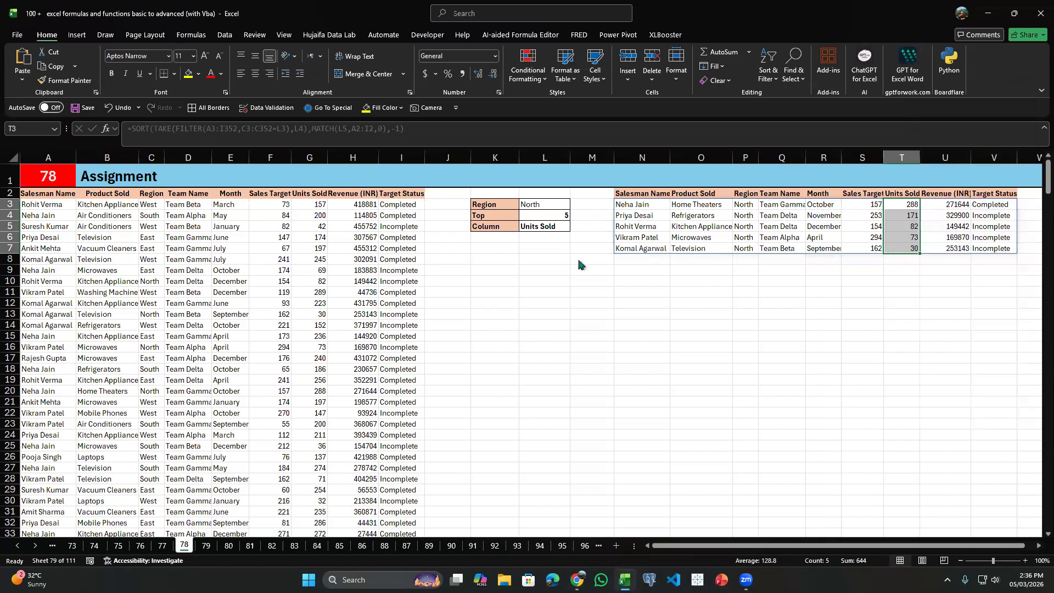
Go to the Search sheet (79) and clear the existing results in F5:F14.
key(ctrl+Page_Down)
key(ctrl+Page_Down)
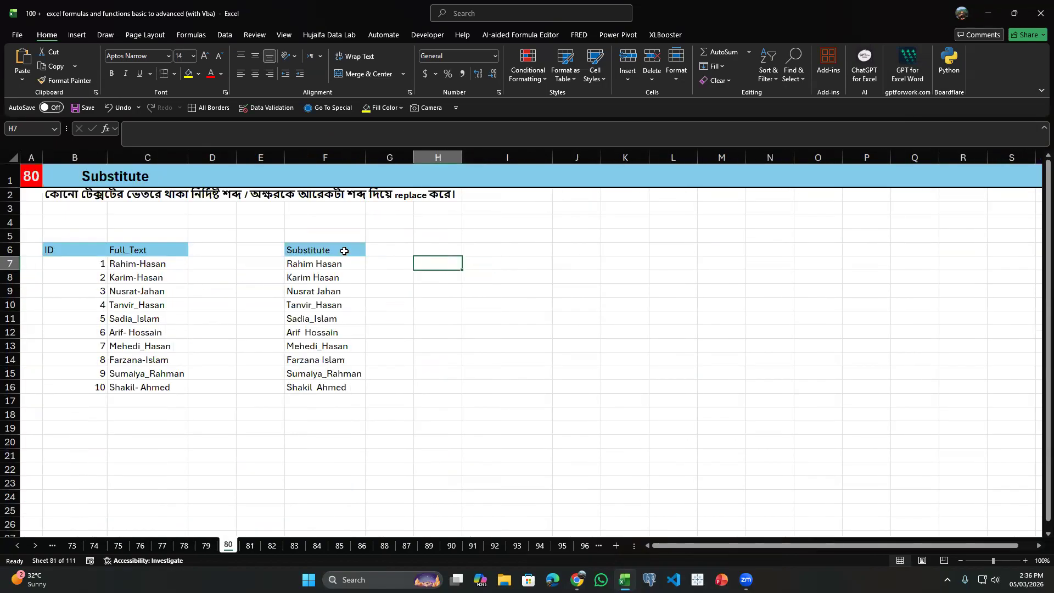
key(ctrl+Page_Up)
drag(384, 236, 391, 363)
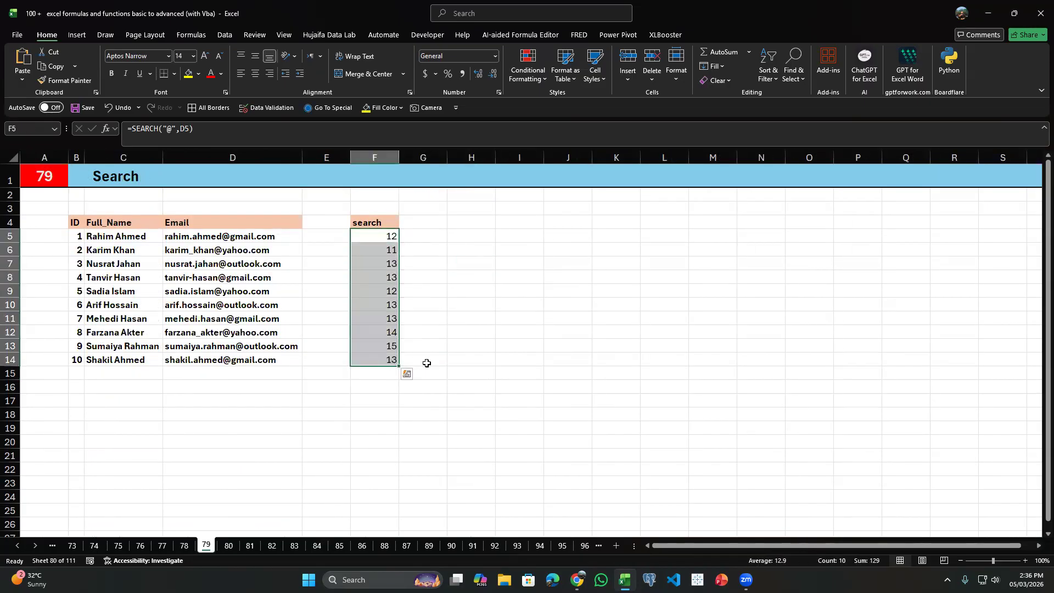
key(Delete)
click(371, 242)
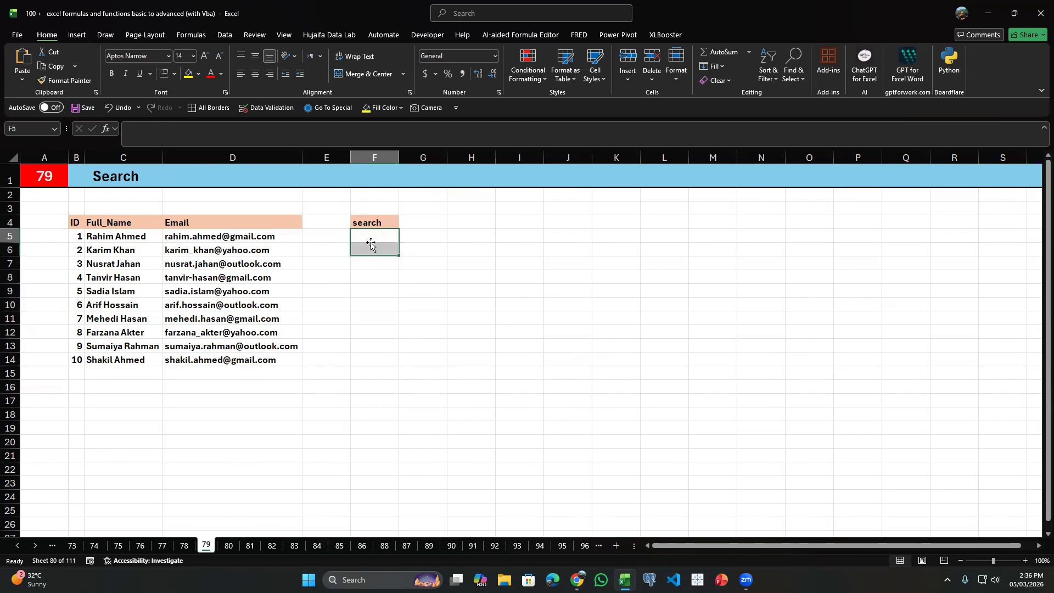
Review the first entries in the Email column and start a SEARCH formula in F5.
click(206, 246)
click(221, 235)
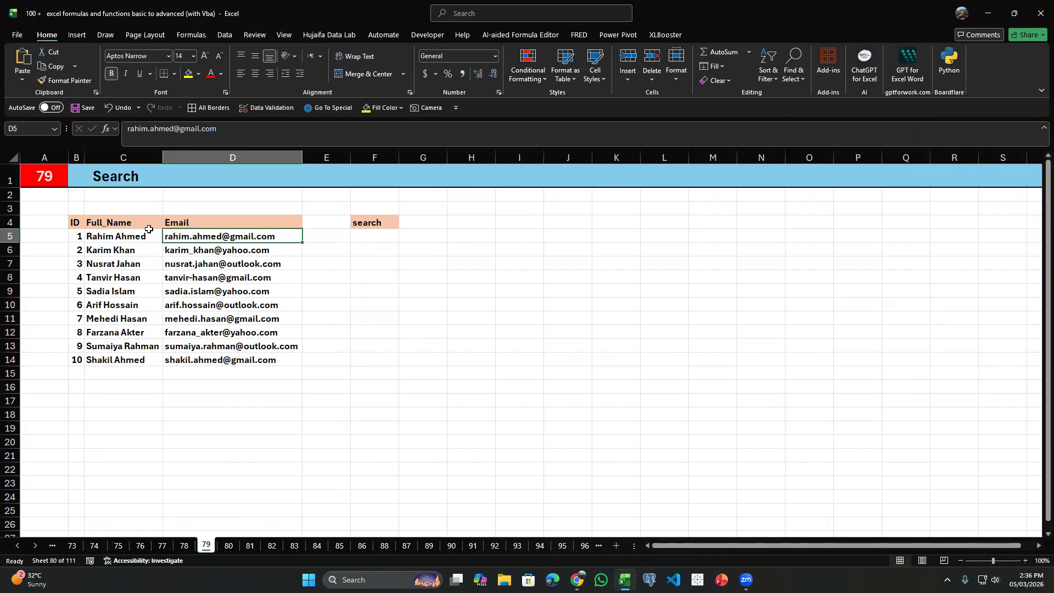
drag(238, 235, 240, 310)
click(240, 246)
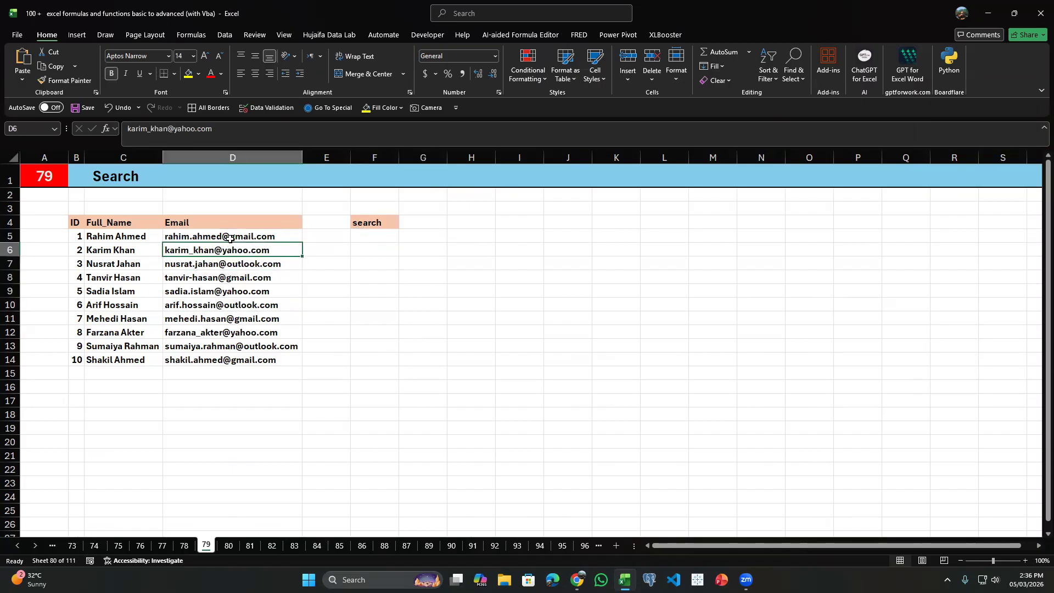
click(227, 236)
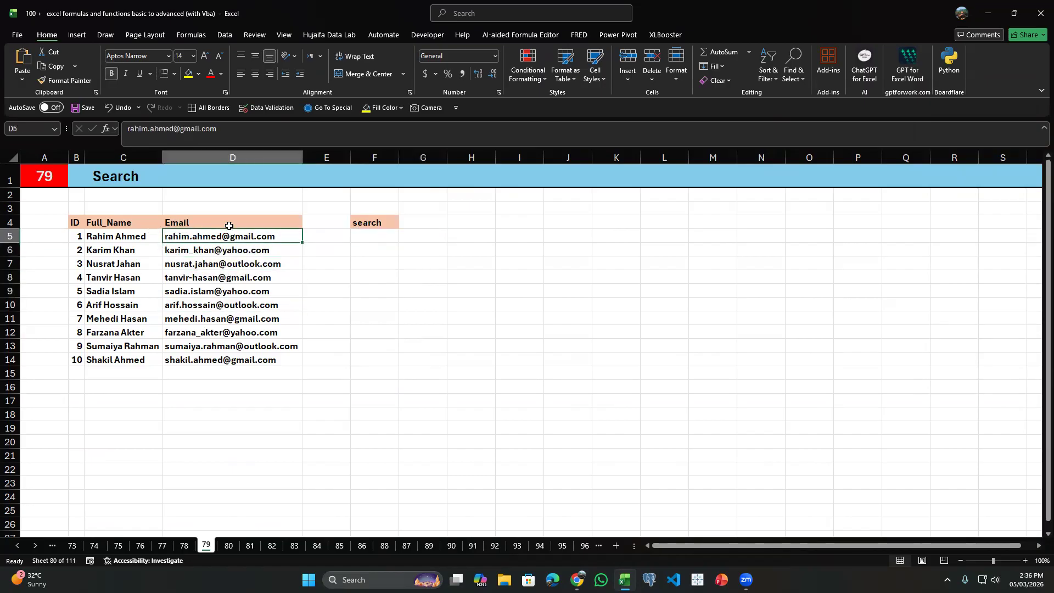
click(358, 234)
text(=)
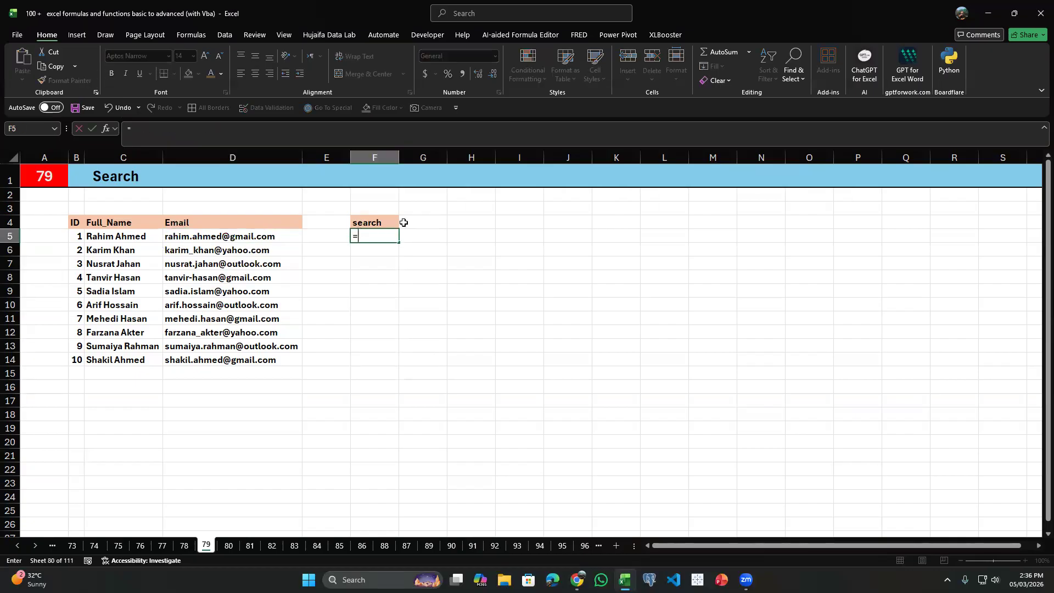
text(SEARCH()
key(Left)
key(Left)
key(BackSpace)
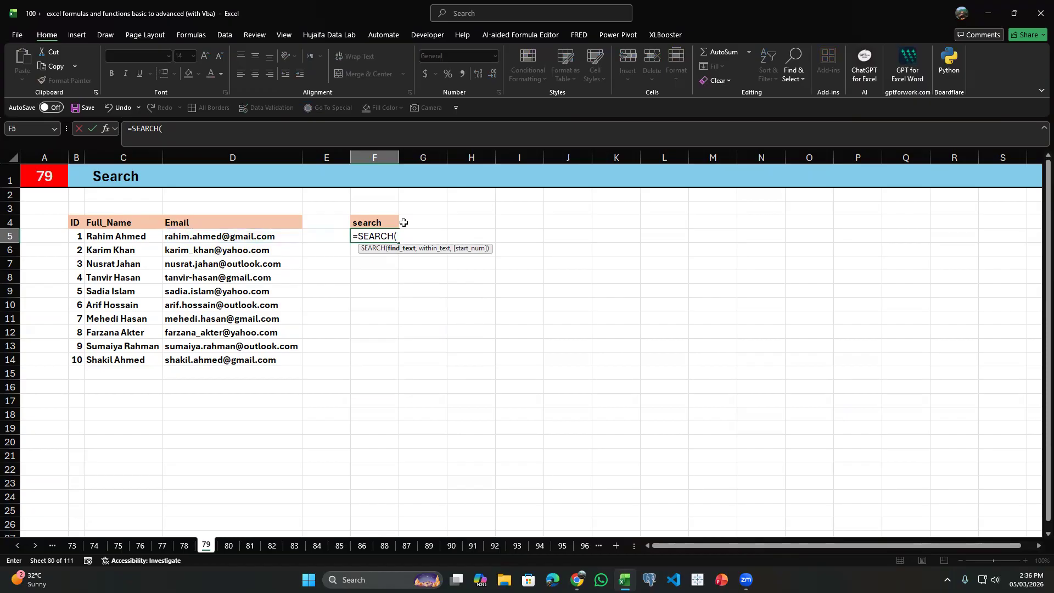
Complete the F5 formula as =SEARCH("@",D5) to locate the @ sign, leaving out the start number.
text("@",)
key(Left)
key(Left)
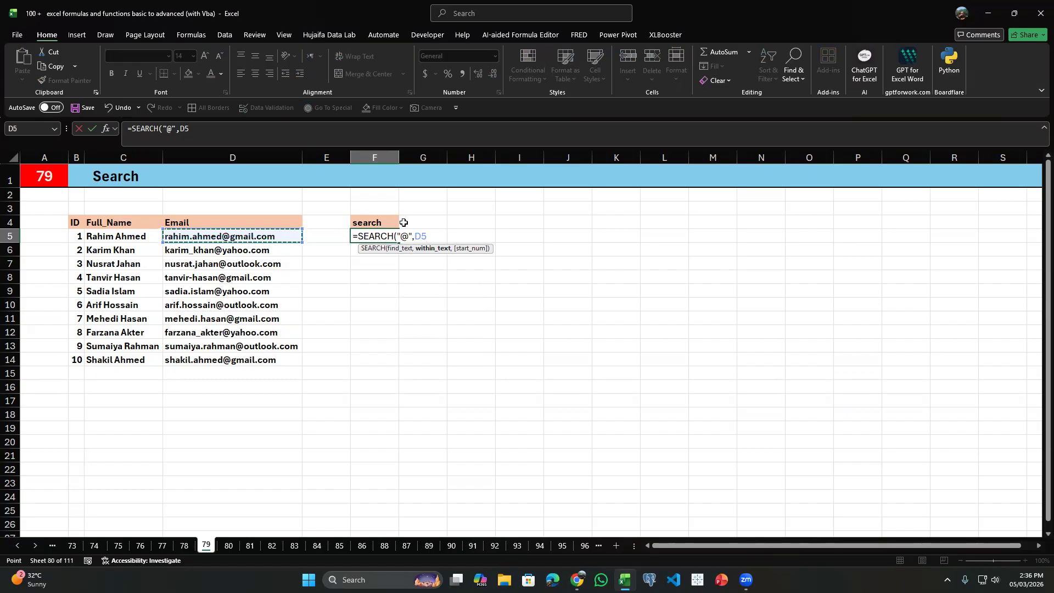
text(,)
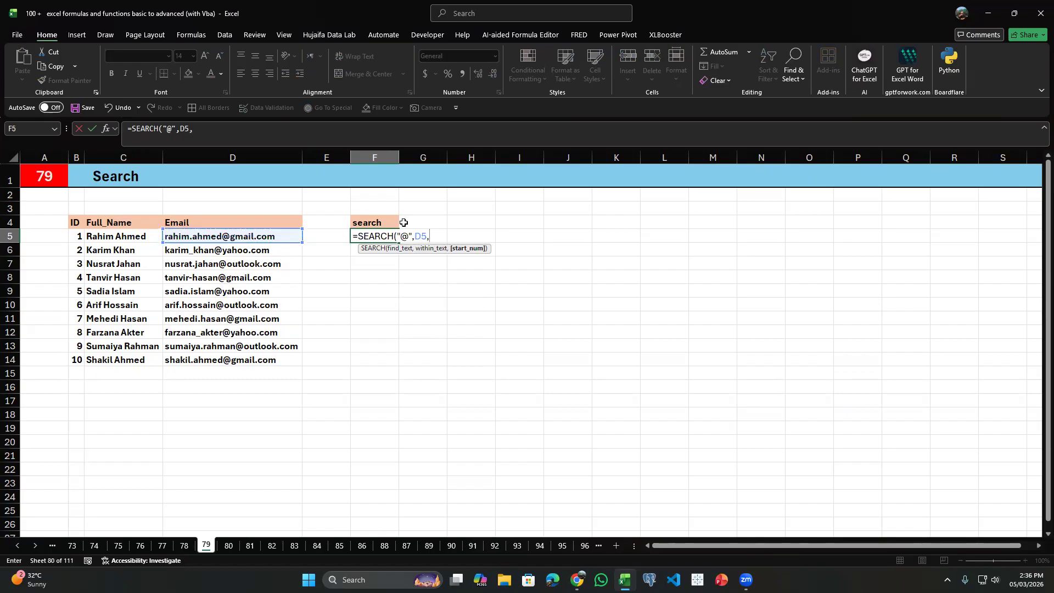
key(BackSpace)
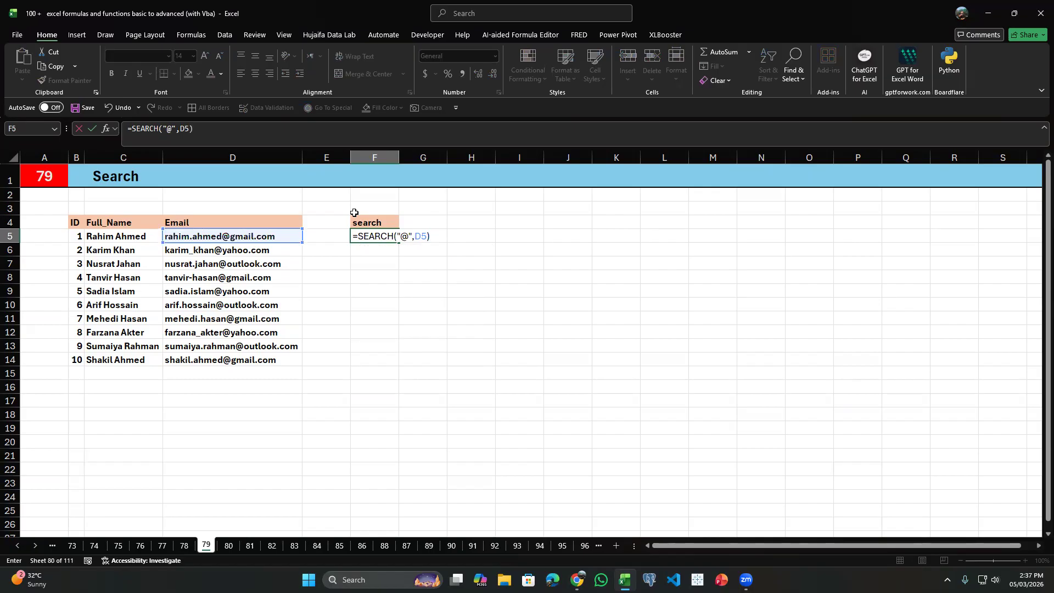
key(Return)
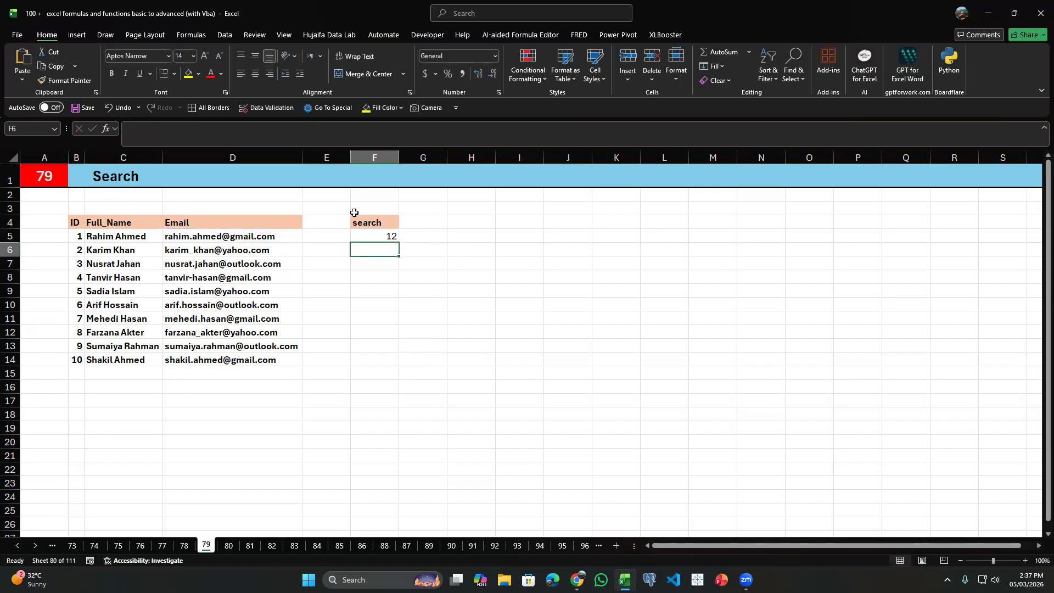
Fill the SEARCH formula from F5 down to F14 and check the result in F6.
click(233, 234)
click(380, 237)
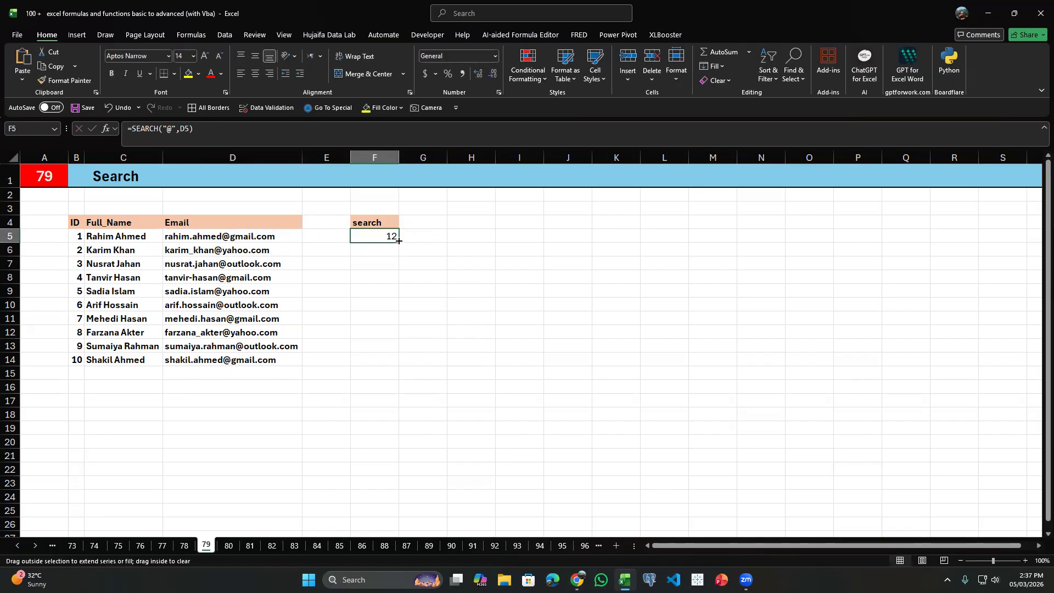
drag(397, 242, 399, 372)
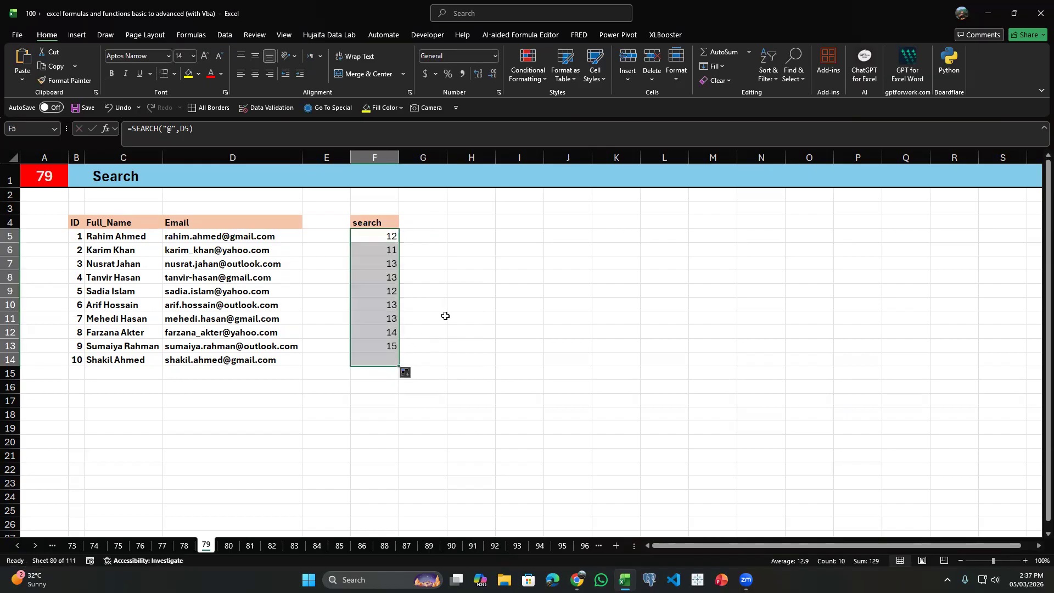
click(450, 291)
click(420, 263)
click(395, 248)
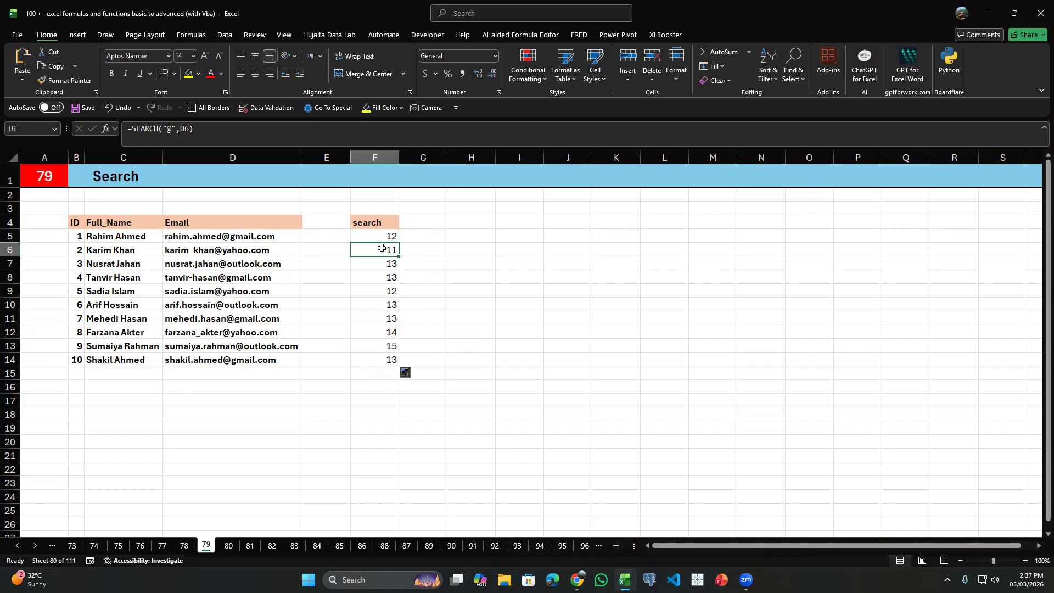
Go to the Substitute sheet (80) and clear the existing results in F7:F16.
key(ctrl+Page_Down)
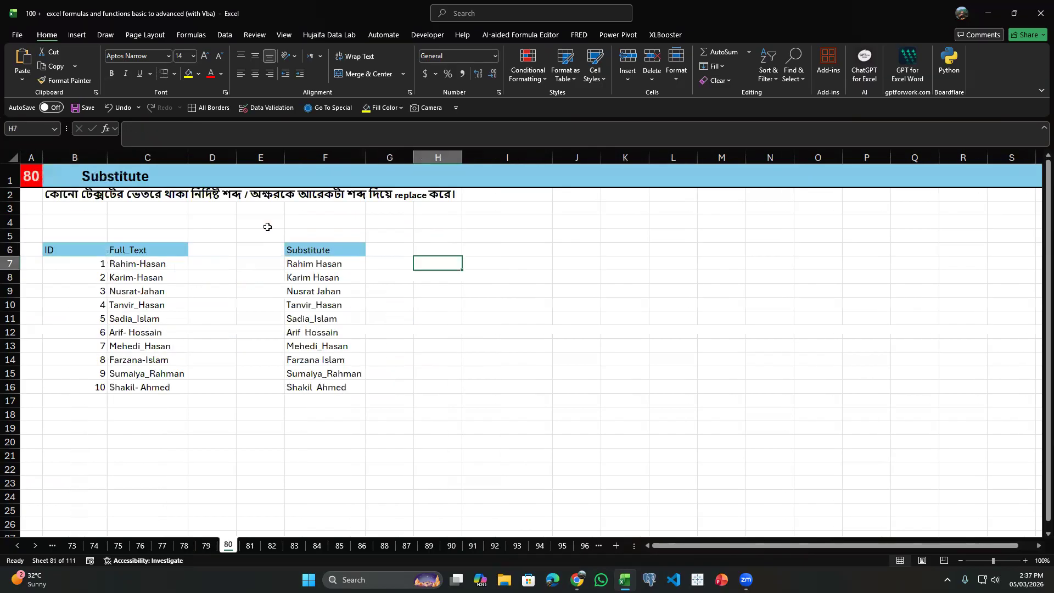
drag(289, 266, 310, 388)
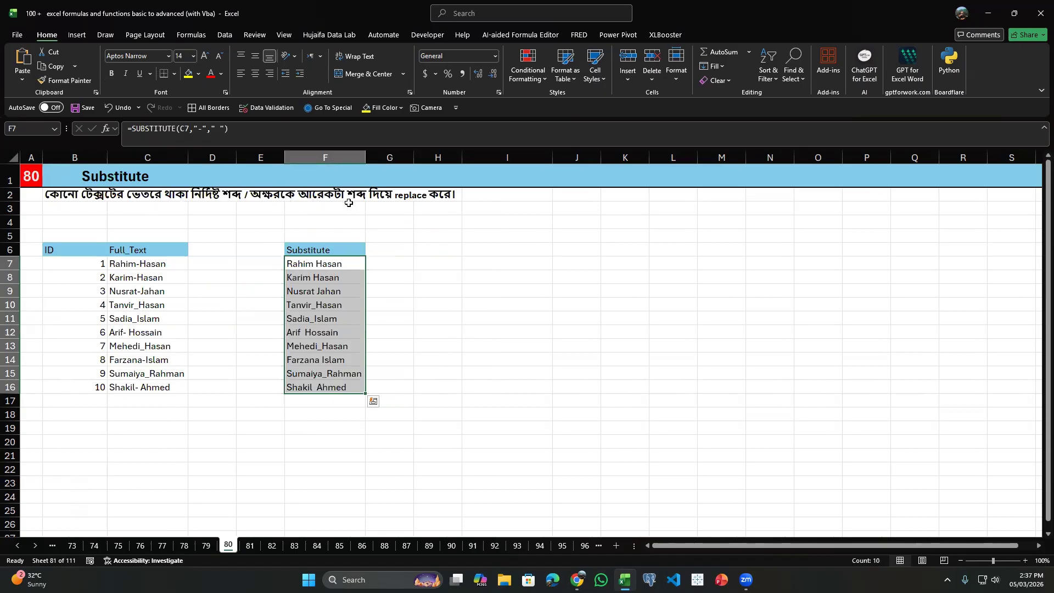
key(Delete)
Start a SUBSTITUTE formula in F7 with C7 as its text argument.
click(321, 266)
text(=)
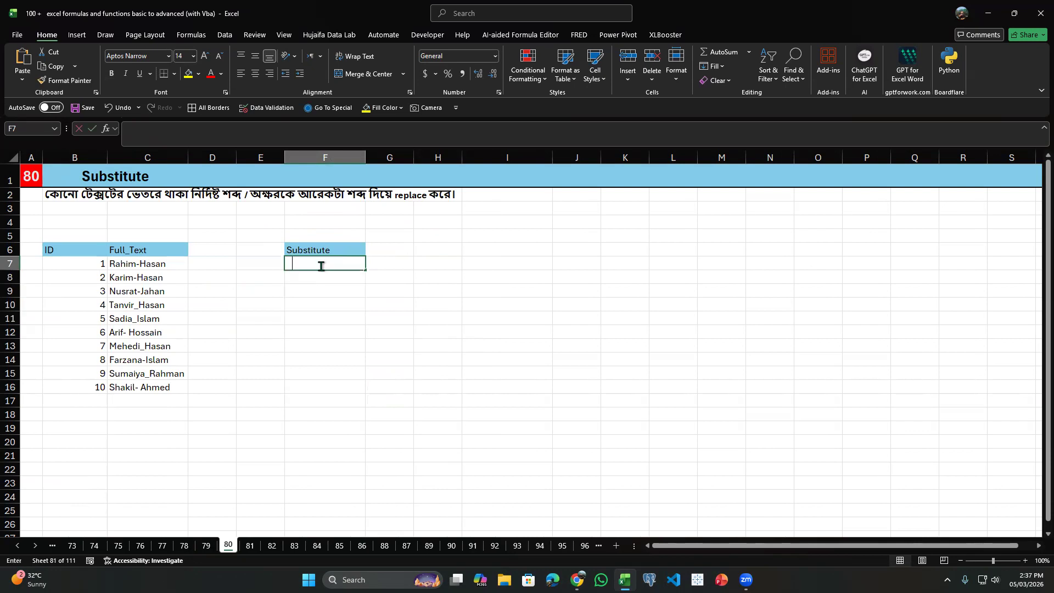
text(SUBST)
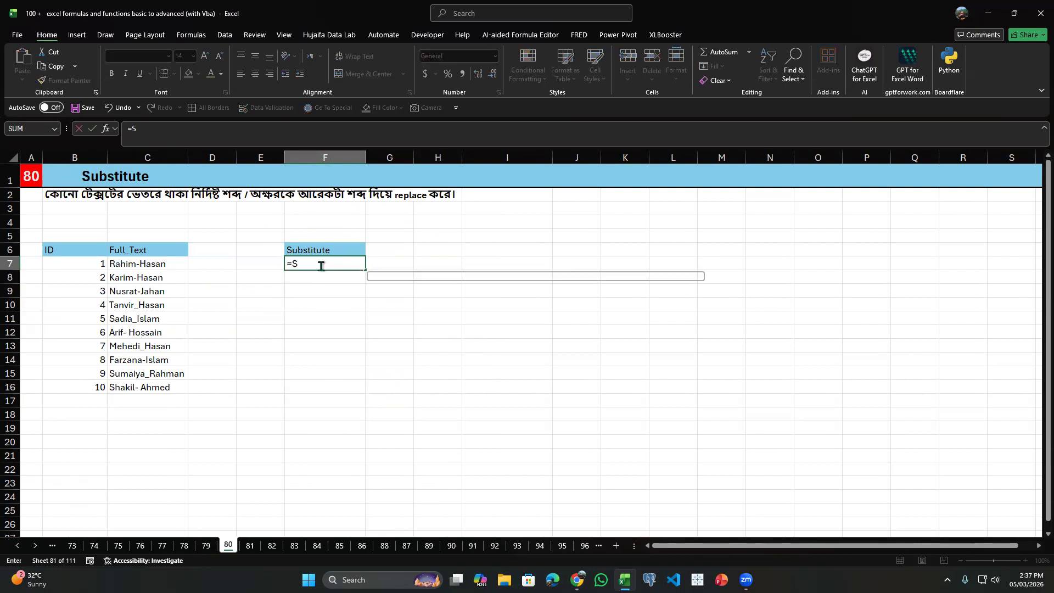
key(Tab)
key(Left)
key(Left)
key(Left)
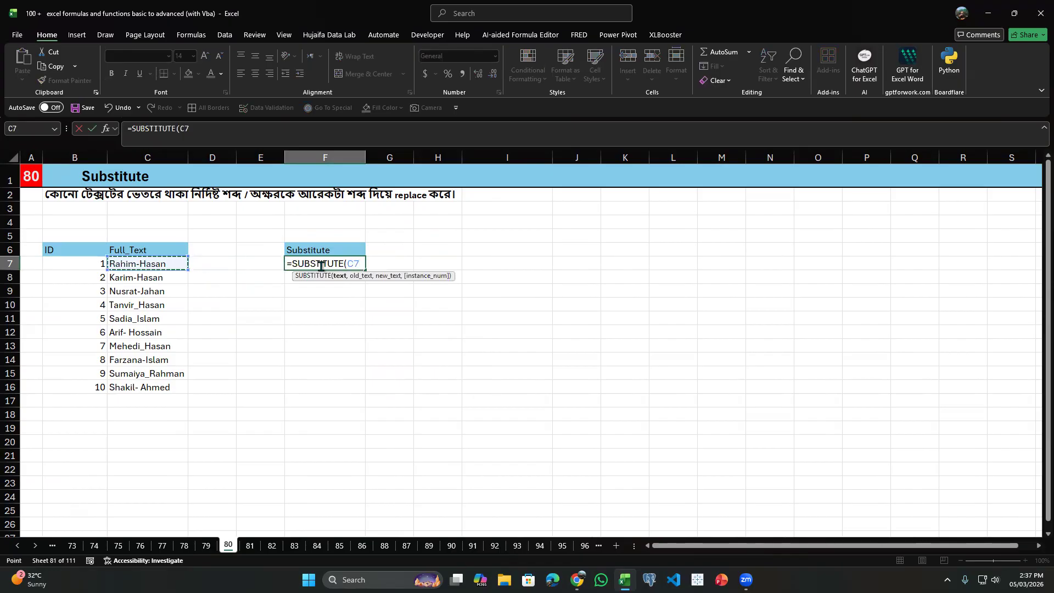
Set the hyphen "-" as the old text and a space " " as the new text in the F7 formula.
text(,")
key(Return)
key(Return)
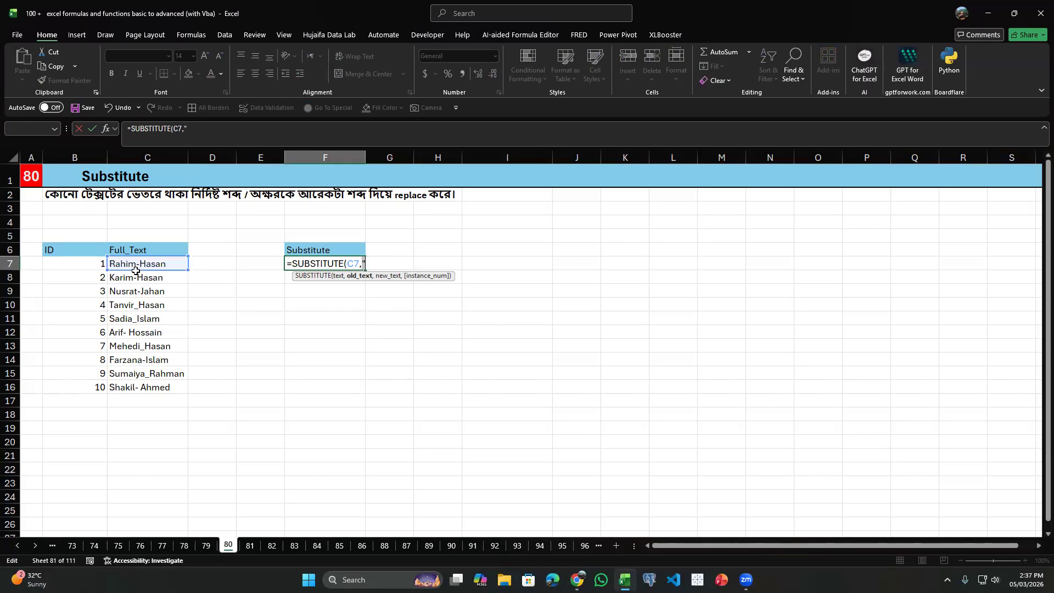
key(BackSpace)
text("-",)
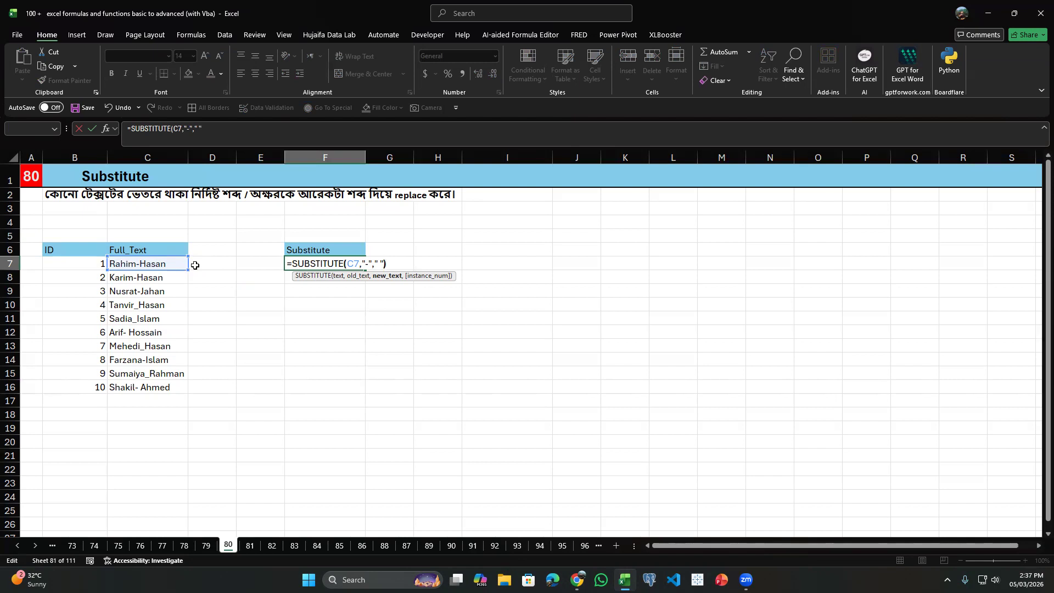
Enter the SUBSTITUTE formula in F7 and fill it down to F16.
key(Return)
key(Up)
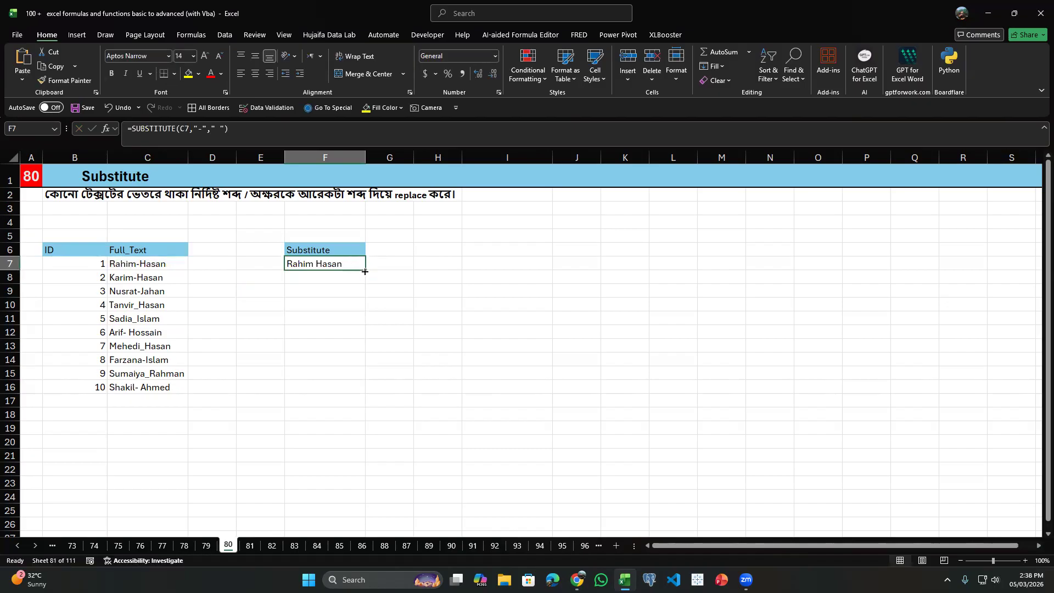
drag(366, 272, 370, 389)
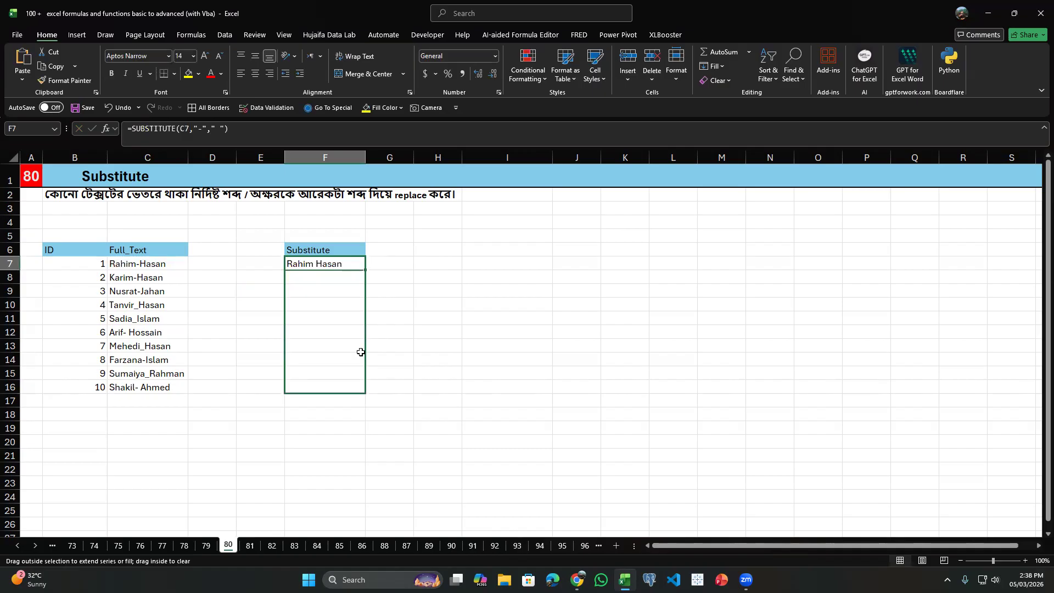
click(349, 264)
Enter =SUBSTITUTE(C7,"-",",") in G7 to replace the hyphen with a comma.
click(387, 259)
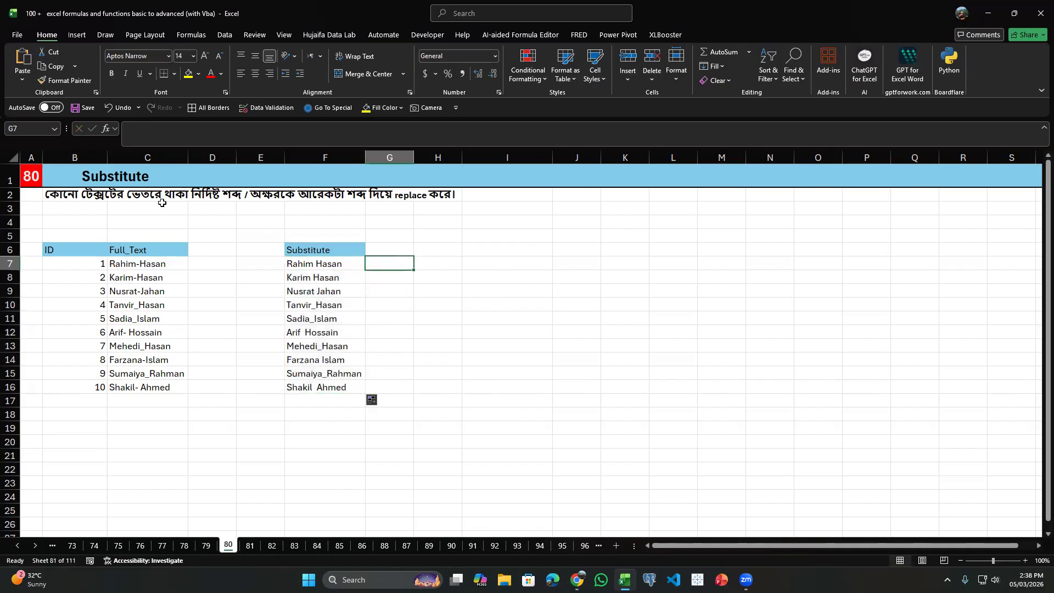
text(=)
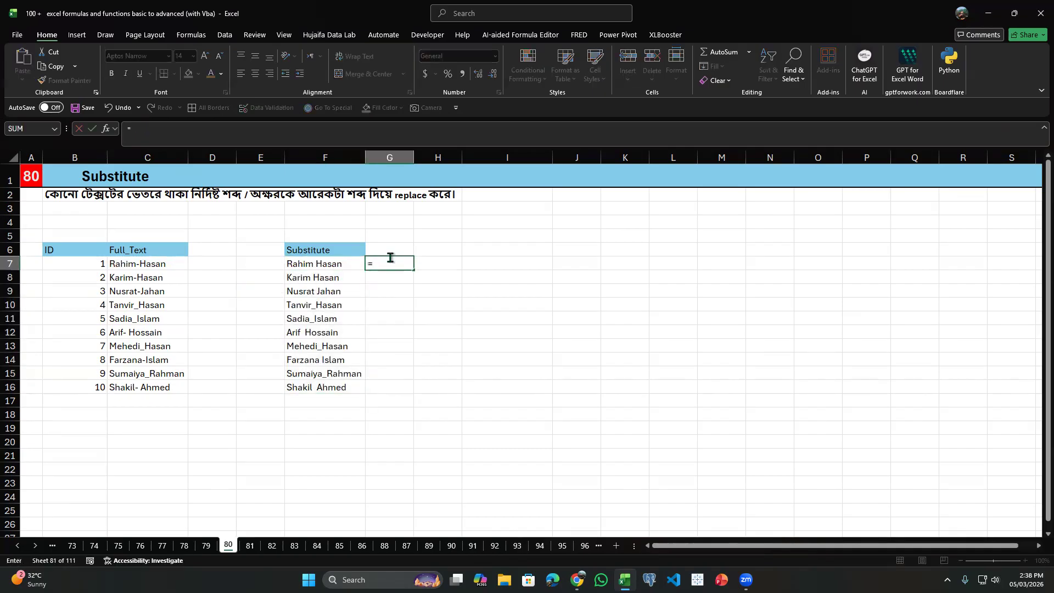
text(sub)
key(Tab)
key(Left)
key(Left)
key(Left)
key(Left)
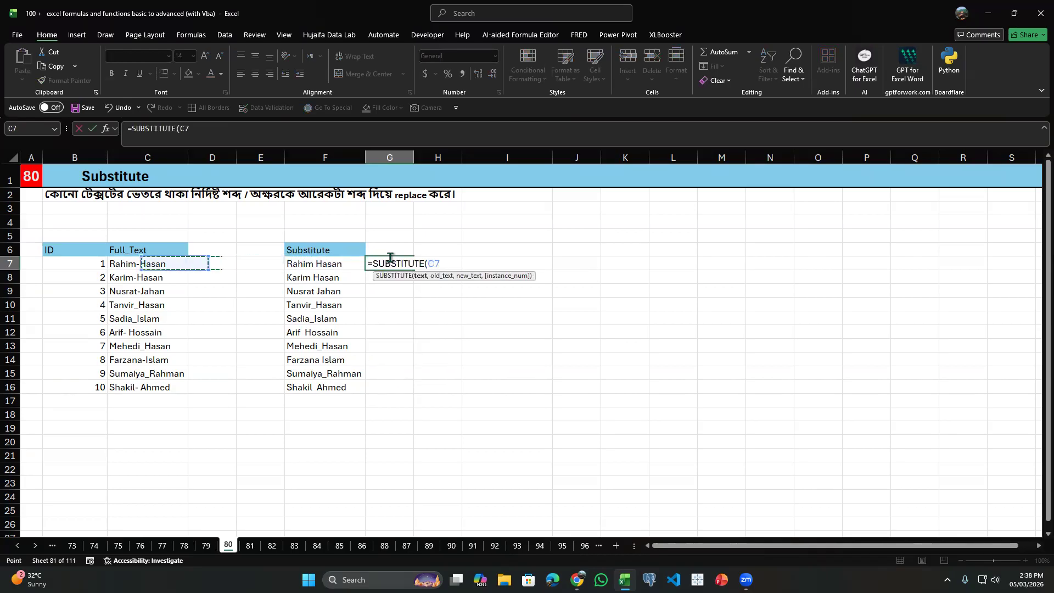
text(,")
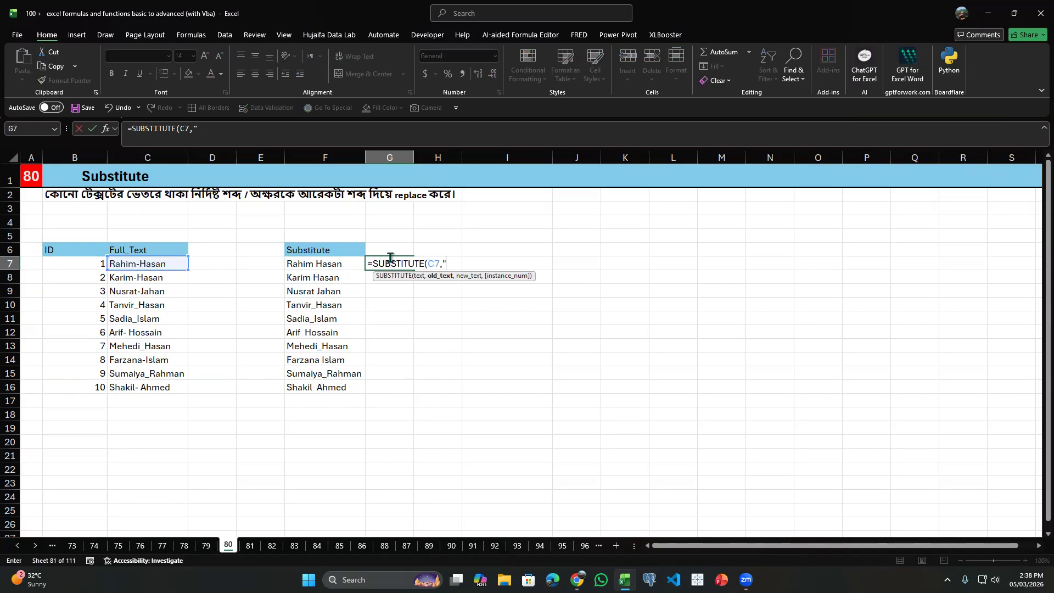
text(-",","))
key(Return)
key(Up)
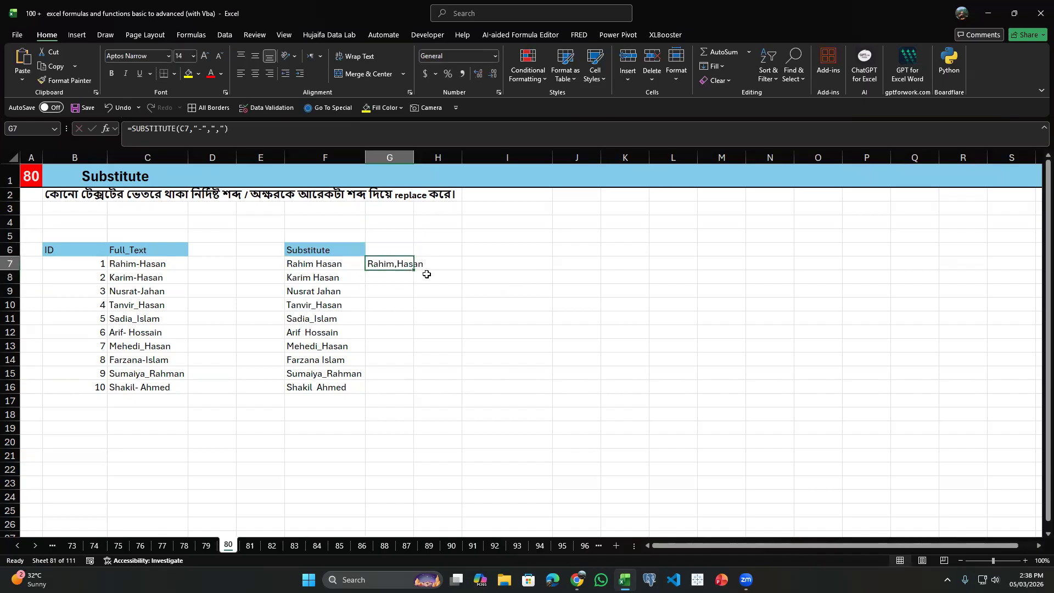
Fill the comma version of the formula from G7 down to G16 and compare row 8 with its source text.
double_click(413, 269)
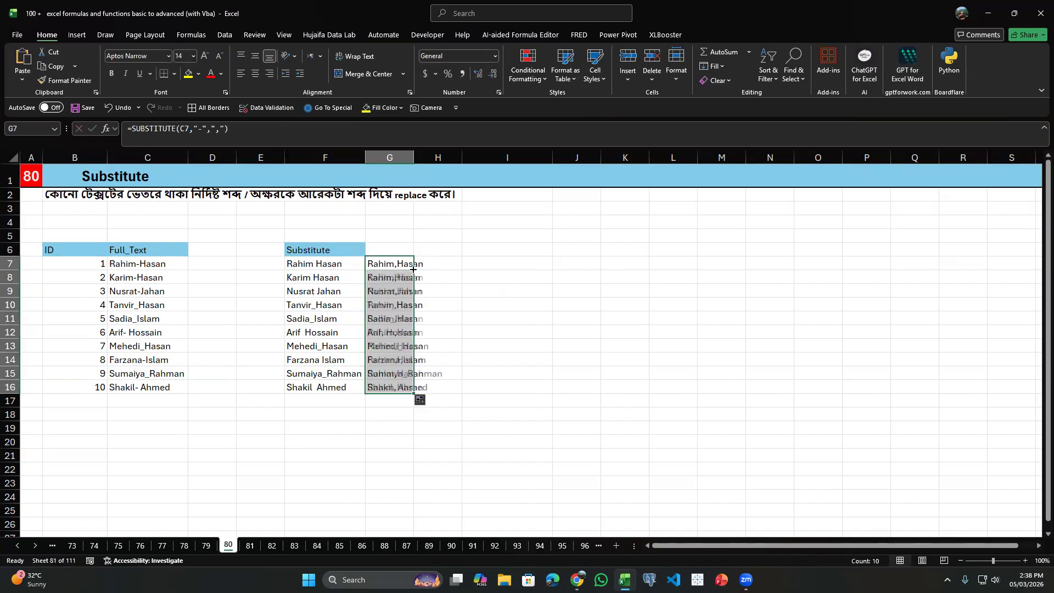
click(138, 282)
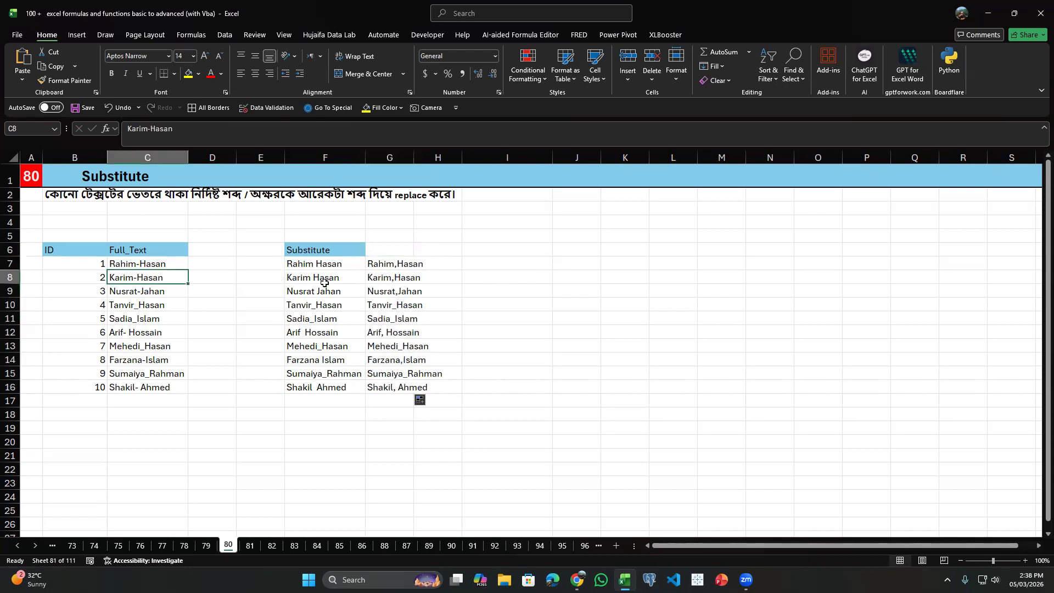
click(395, 279)
Go to the Lookup sheet (81) and clear the Name, Department, City and Salary results in J6:M6.
key(ctrl+Page_Down)
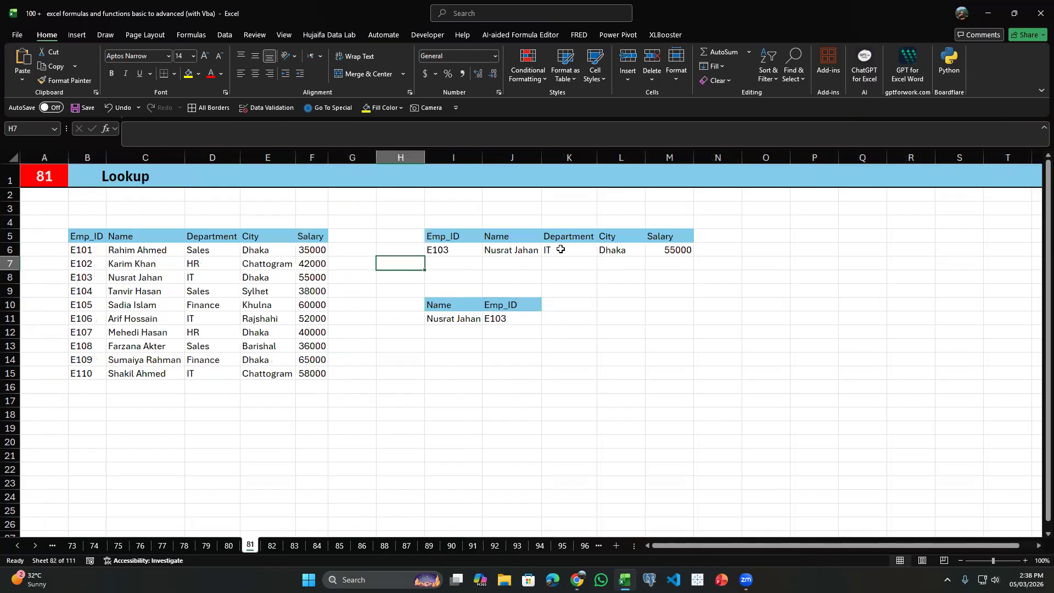
click(525, 249)
drag(528, 250, 659, 252)
key(Delete)
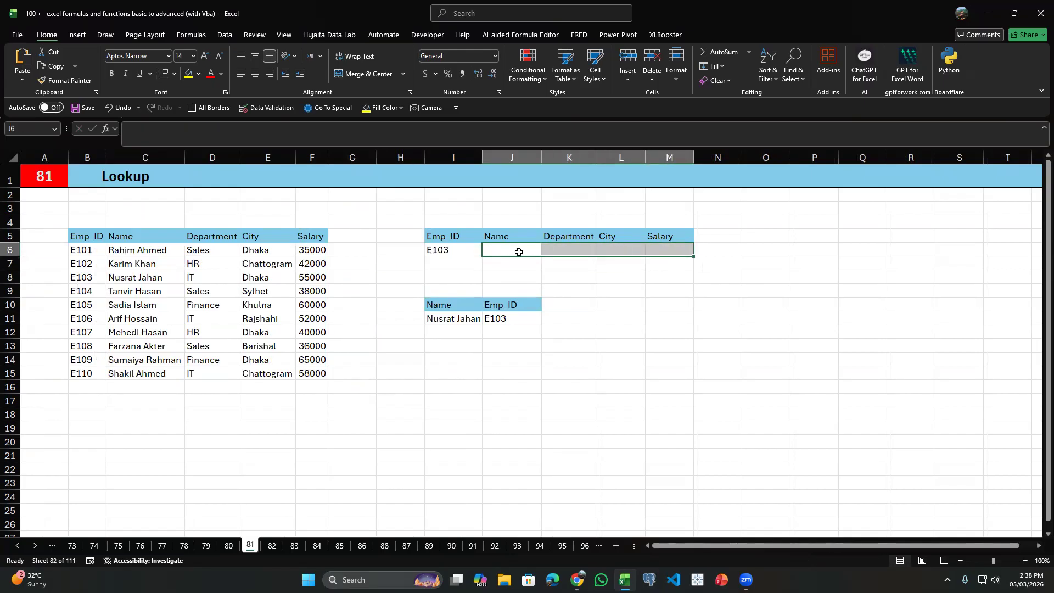
Start a LOOKUP formula in J6 with I6 as the lookup value and B6:B15 as the lookup vector.
click(512, 251)
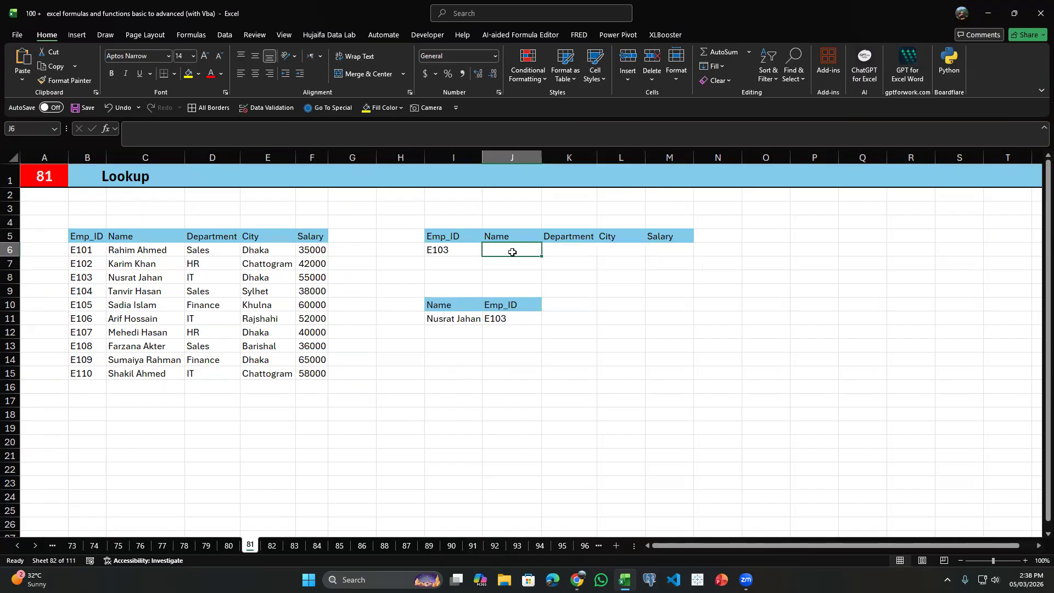
text(=)
text(LOO)
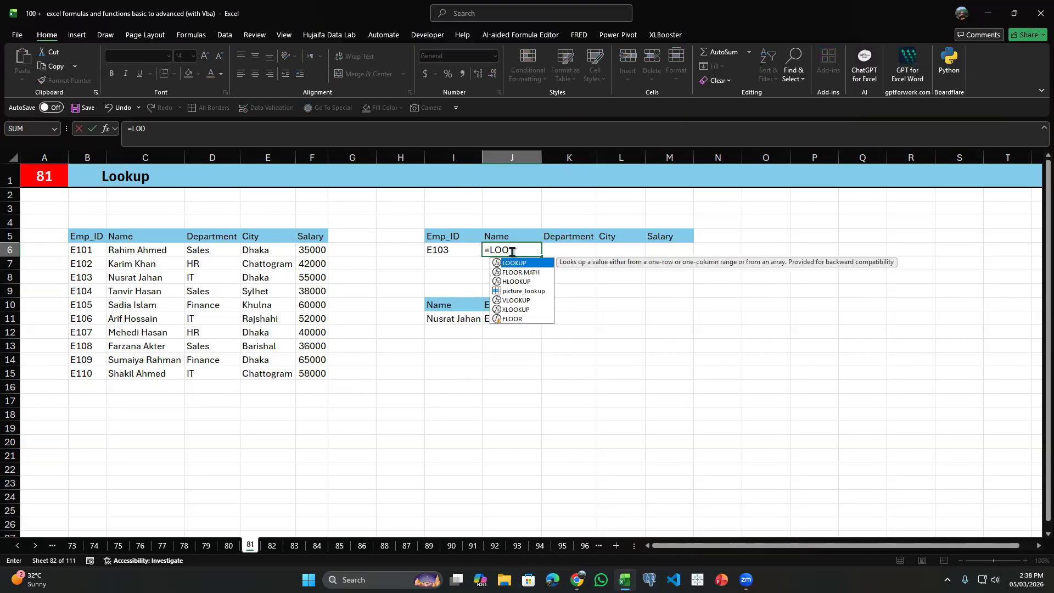
key(Tab)
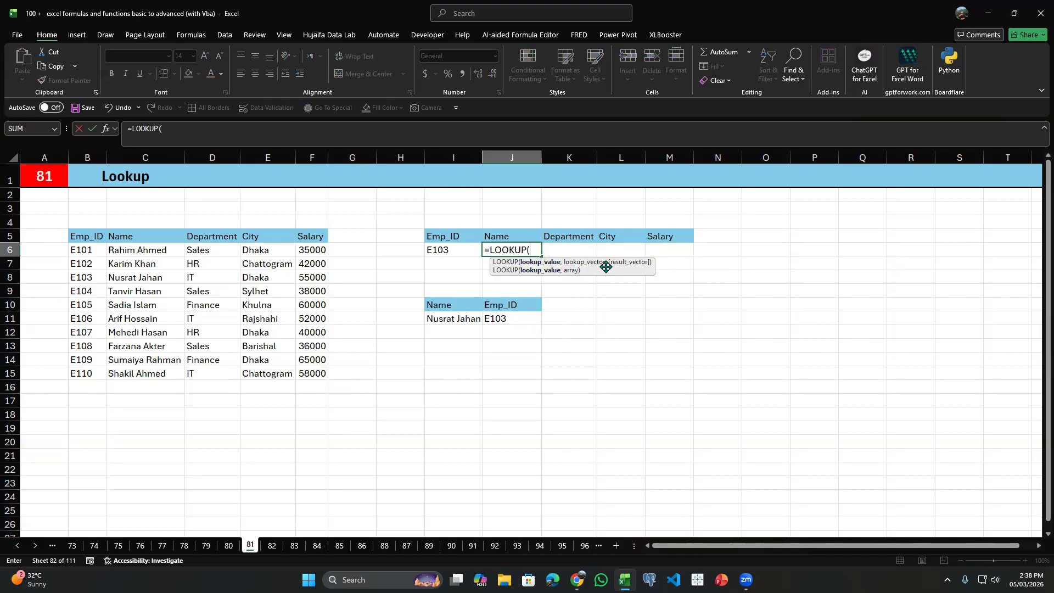
click(453, 250)
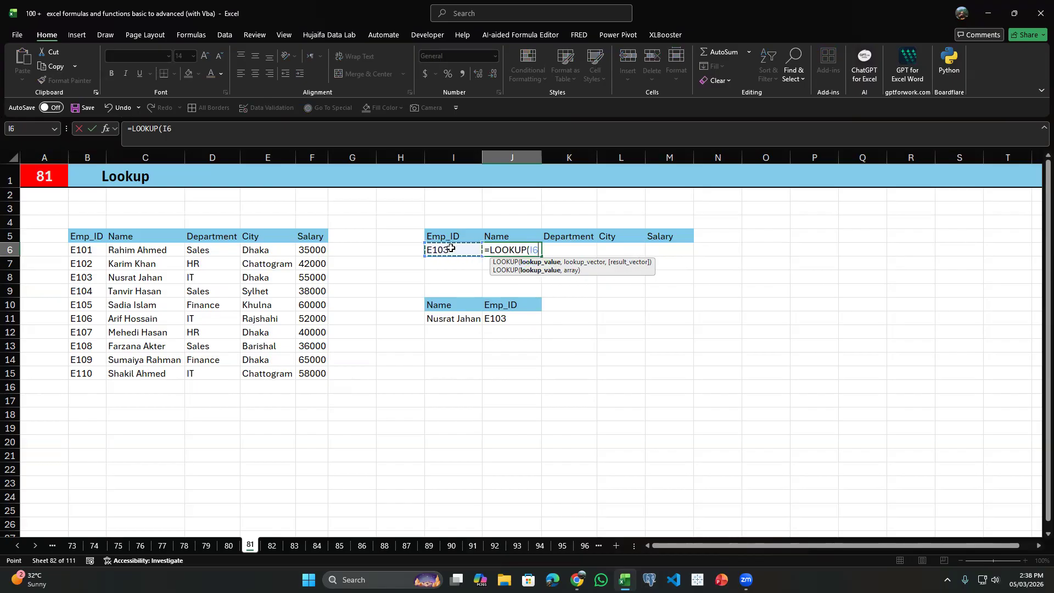
text(,)
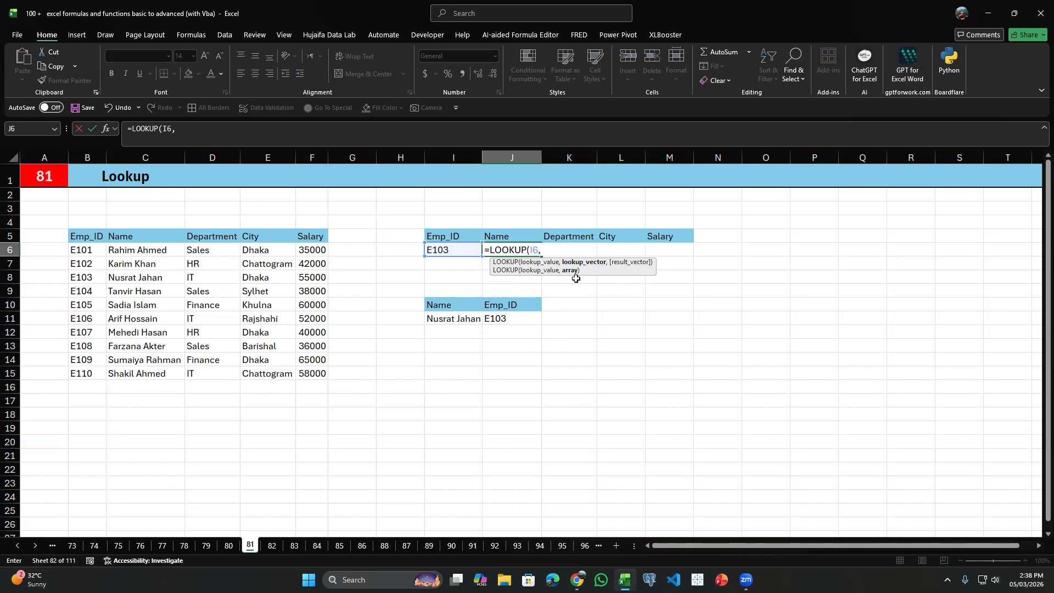
drag(86, 249, 88, 368)
text(,)
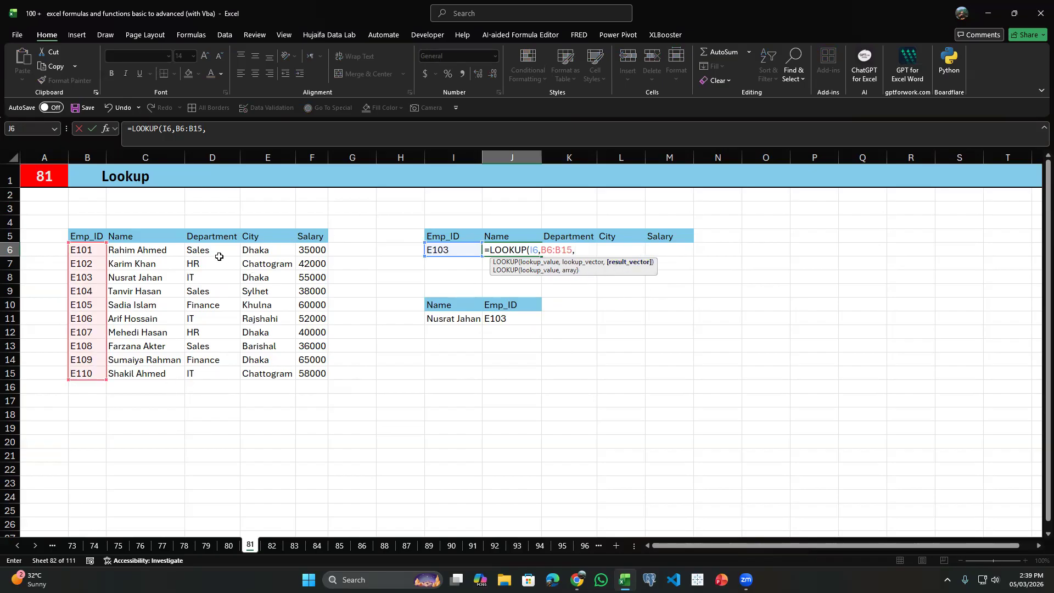
Complete the J6 formula with C6:C15 as the result vector and compare its result with the E103 row of the source table.
drag(128, 250, 137, 372)
click(137, 373)
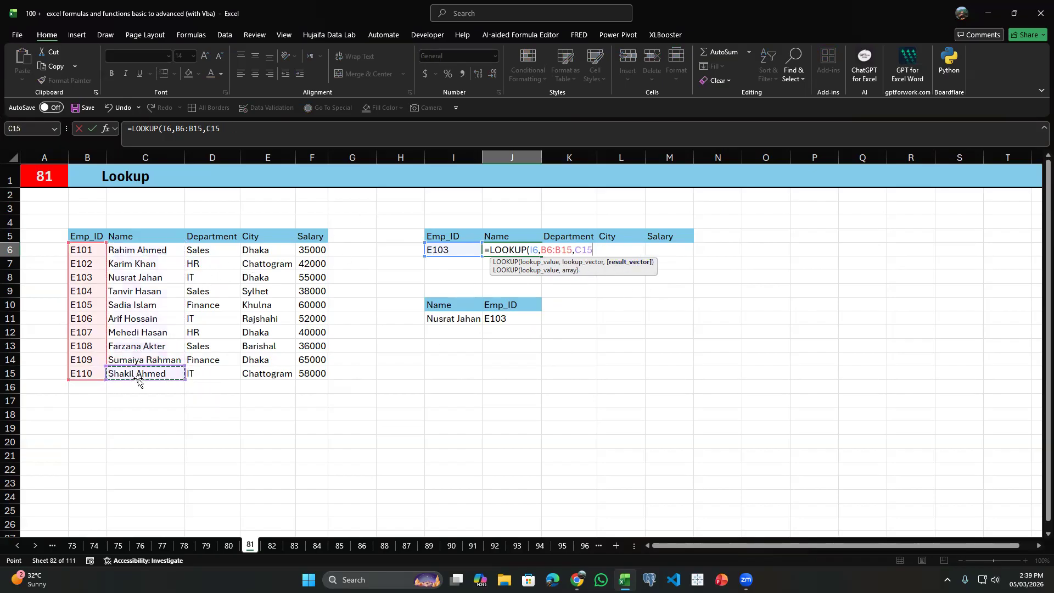
drag(148, 251, 153, 371)
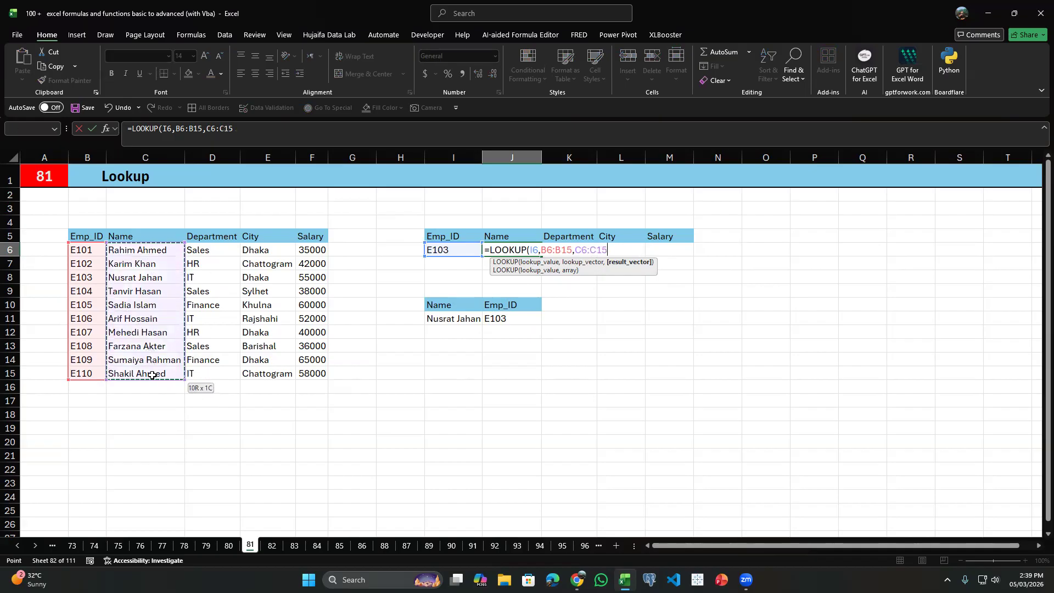
key(Return)
click(518, 241)
click(519, 245)
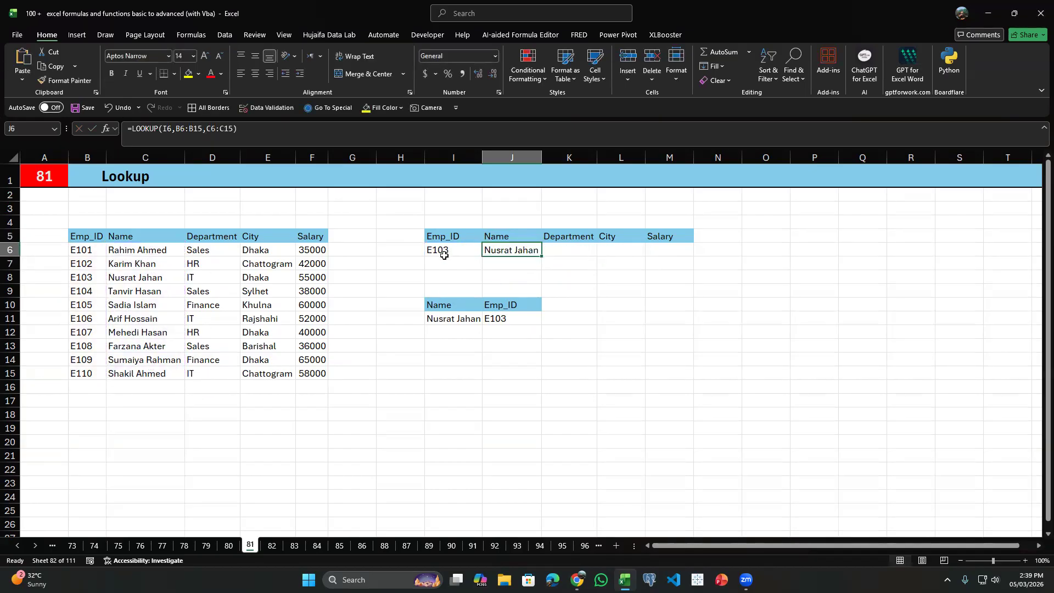
click(75, 277)
click(145, 277)
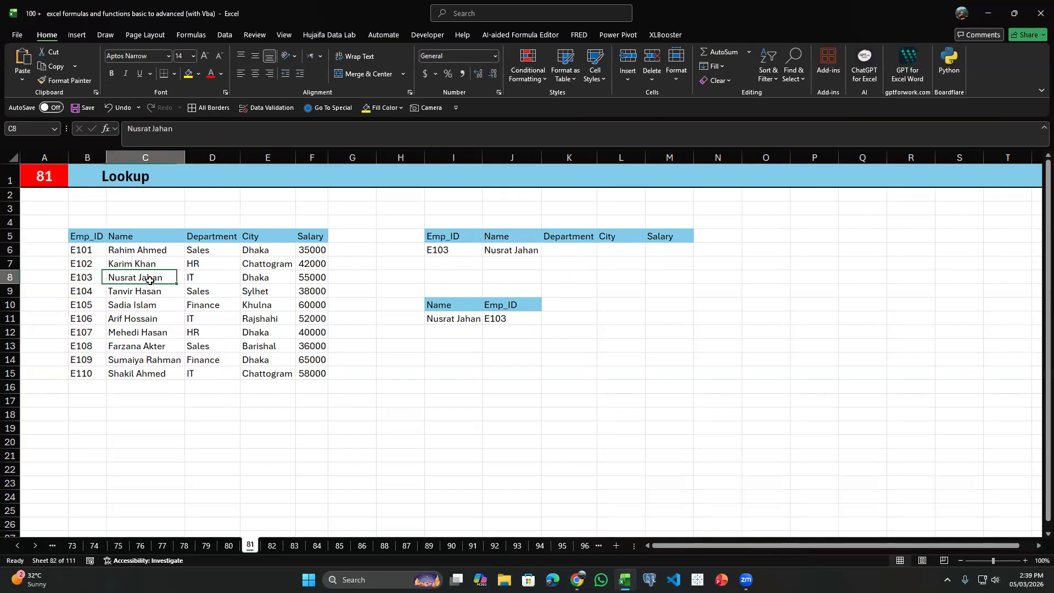
Reopen the J6 formula and replace everything after the equals sign with a fresh LOOKUP function.
click(482, 246)
double_click(483, 246)
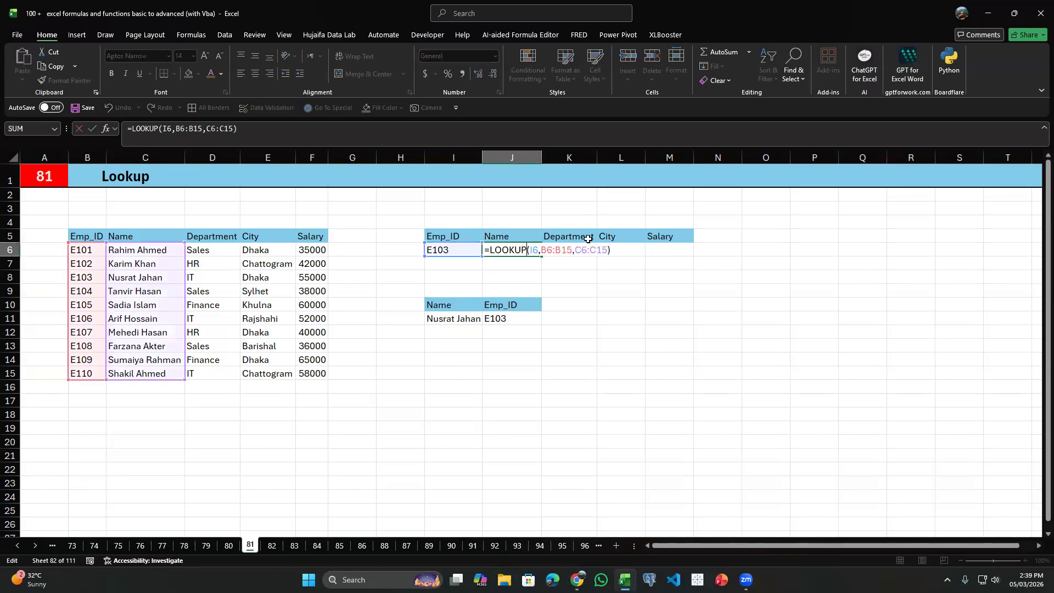
drag(607, 238, 488, 251)
click(538, 247)
double_click(530, 250)
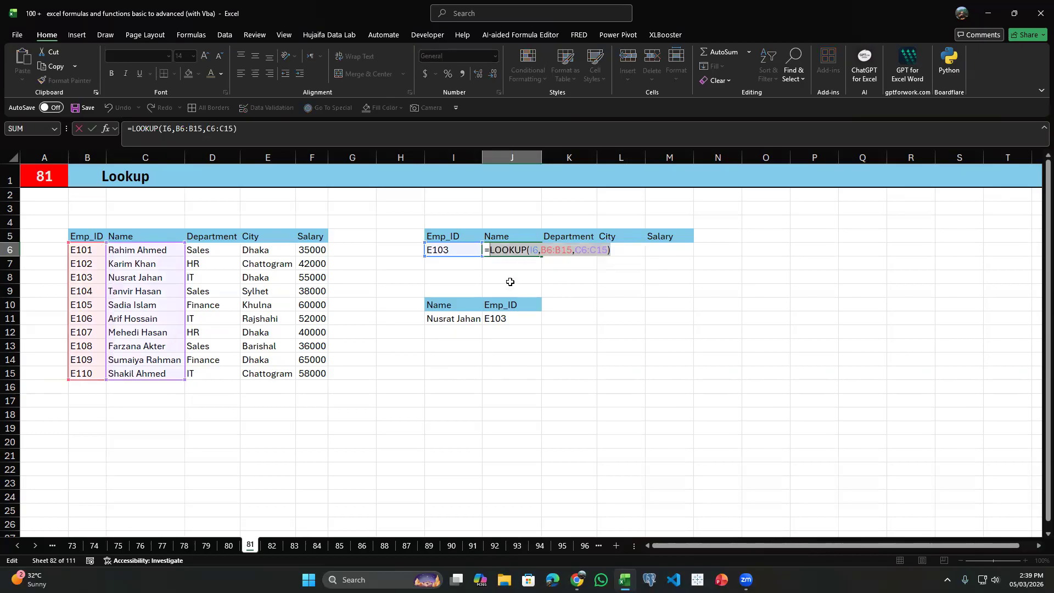
key(BackSpace)
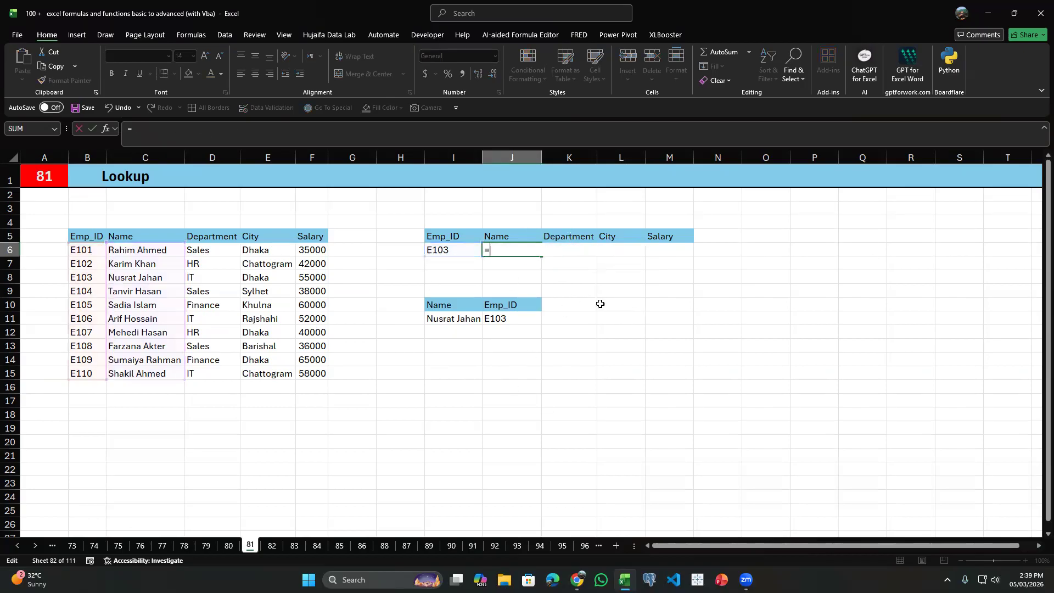
text(LOO)
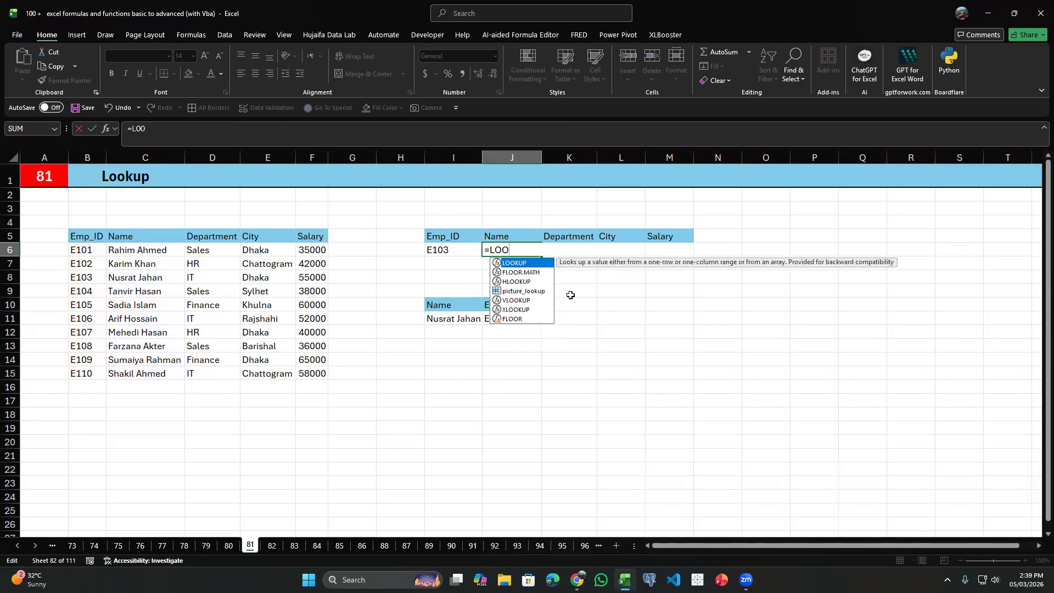
key(Tab)
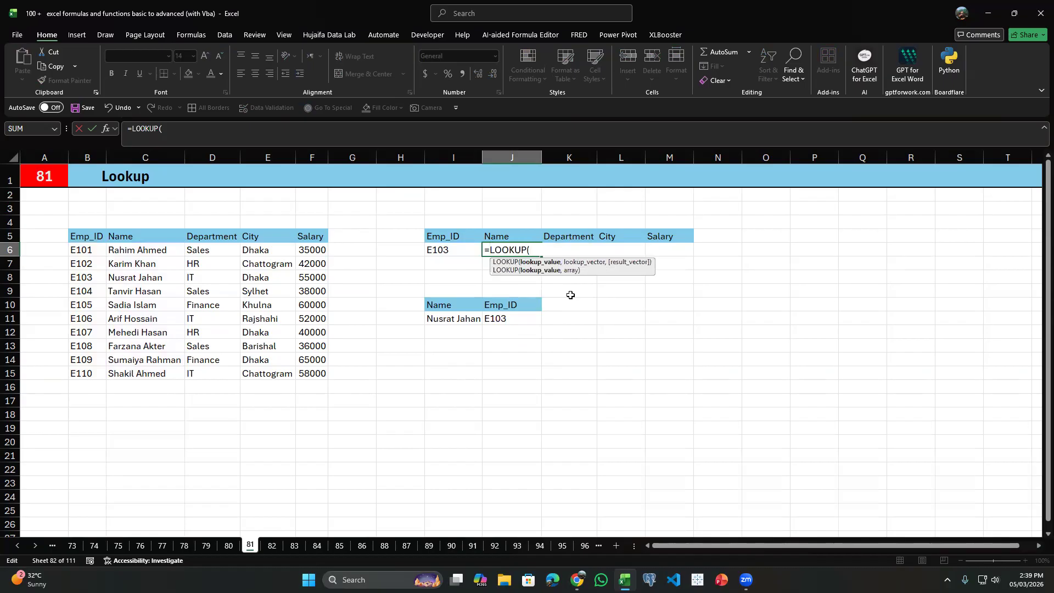
Give LOOKUP the absolute lookup value $I$6 and the absolute lookup vector $B$6:$B$15.
click(448, 251)
text(,)
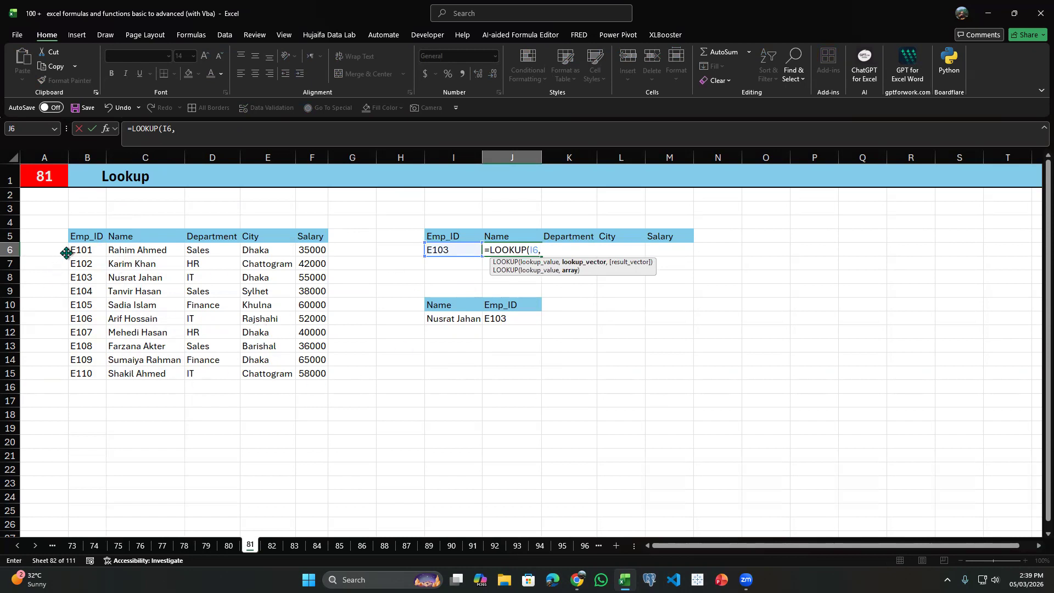
drag(80, 250, 90, 373)
key(F4)
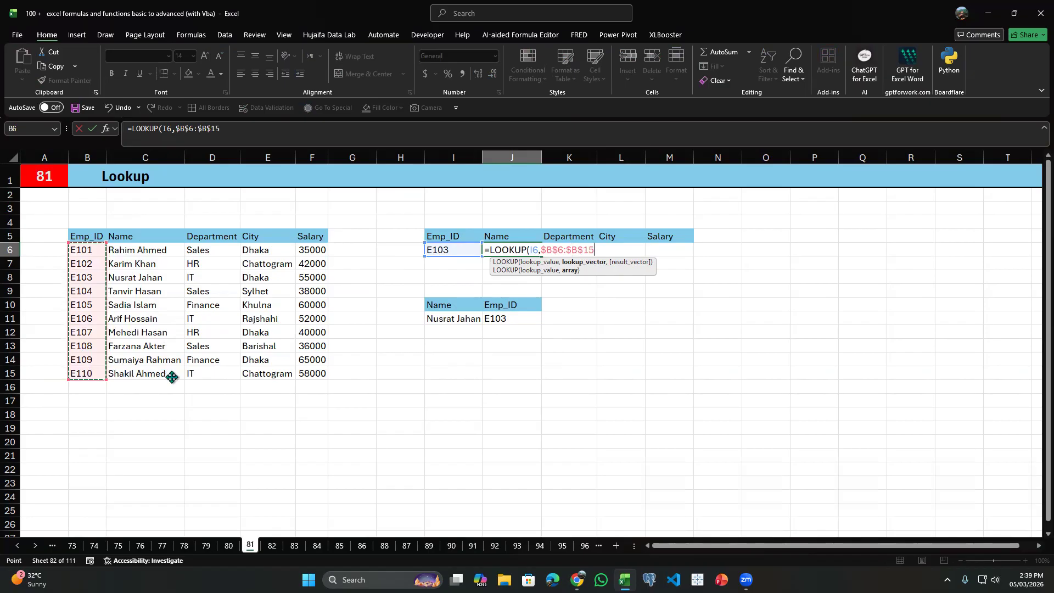
click(531, 250)
key(F4)
click(621, 246)
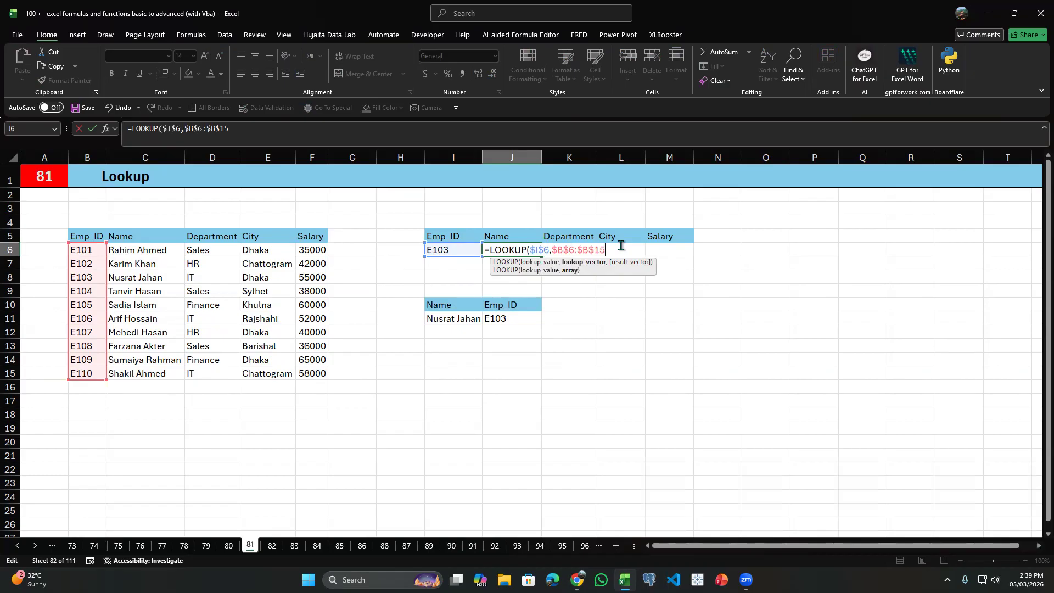
Finish the formula with the relative result vector C6:C15, fill it from J6 across to M6 and check it against the E103 row.
text(,)
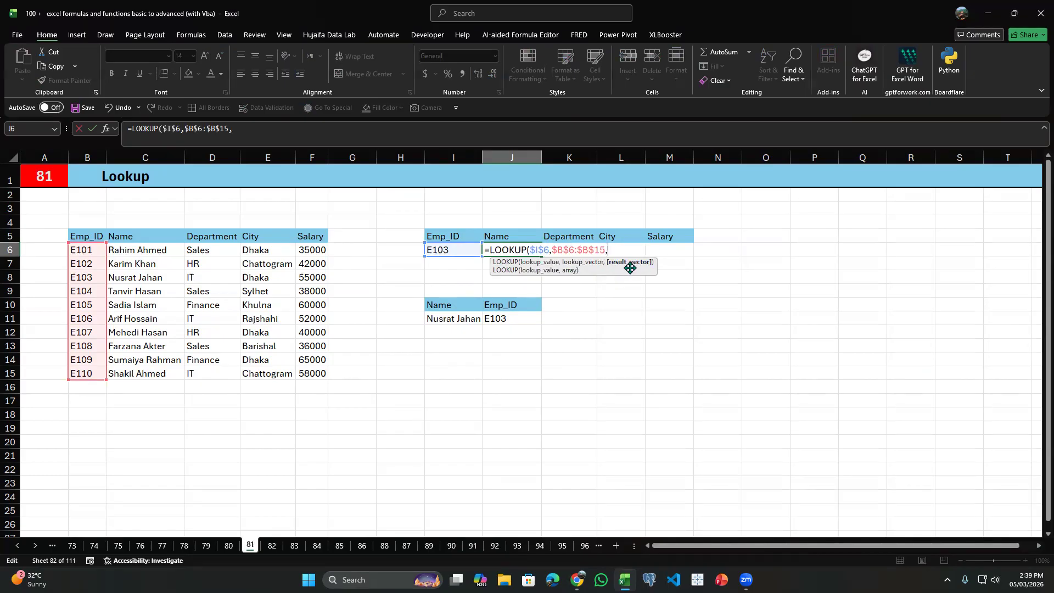
drag(154, 250, 156, 374)
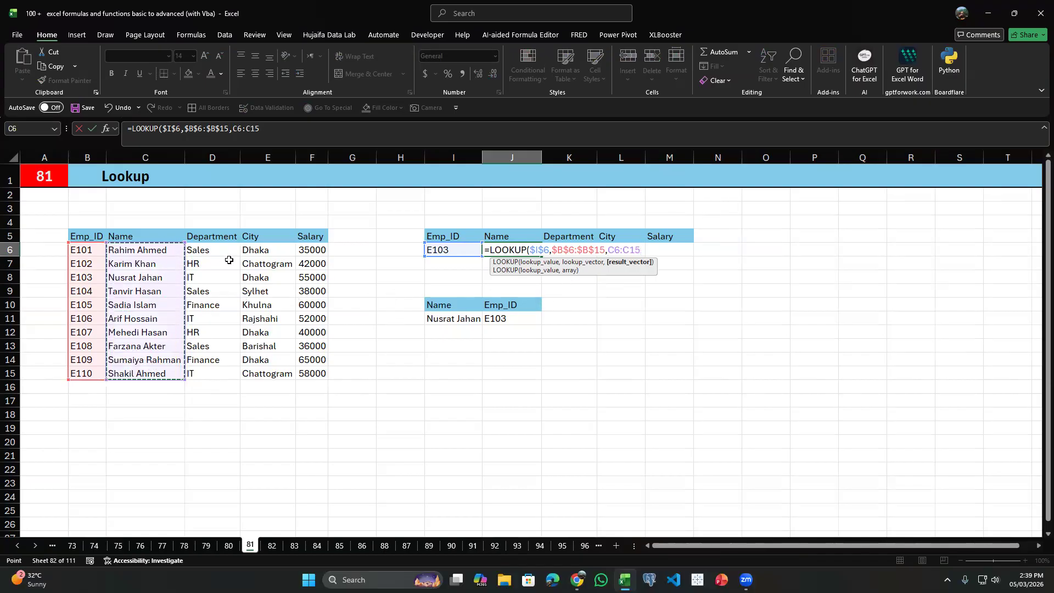
key(Return)
click(527, 252)
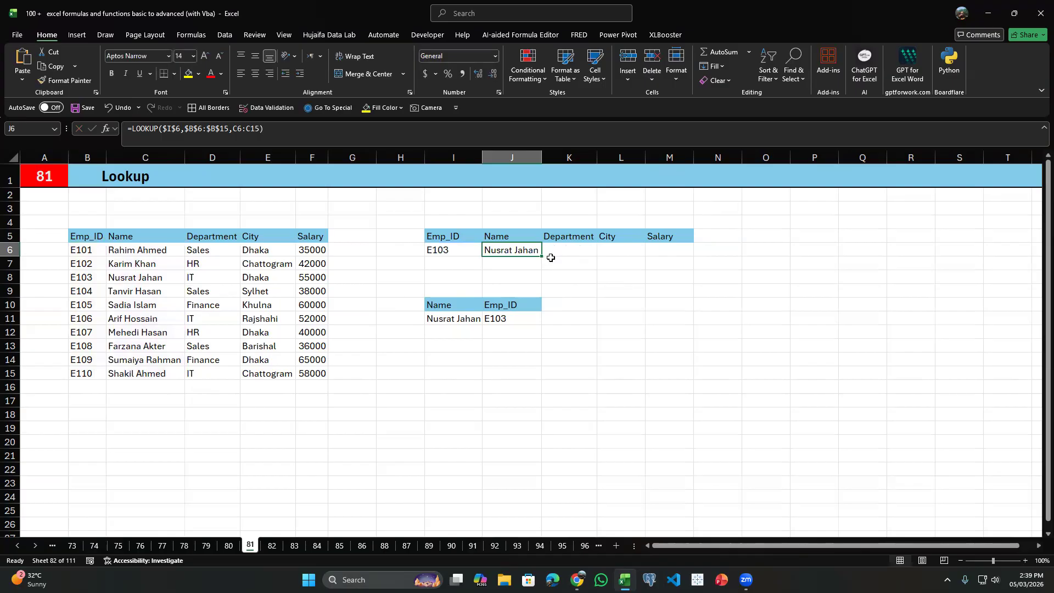
drag(542, 256, 678, 258)
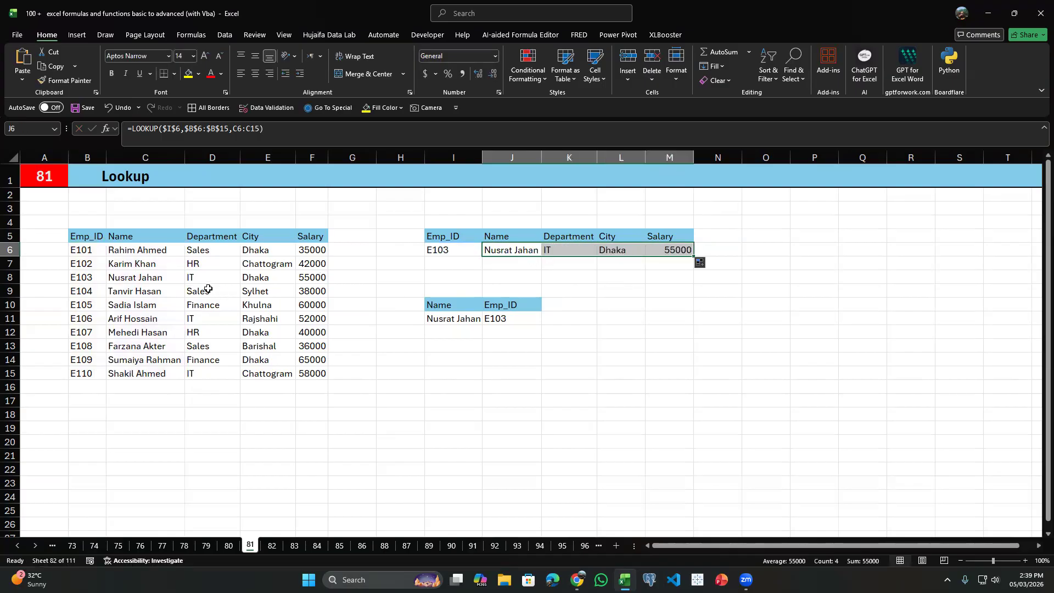
click(255, 279)
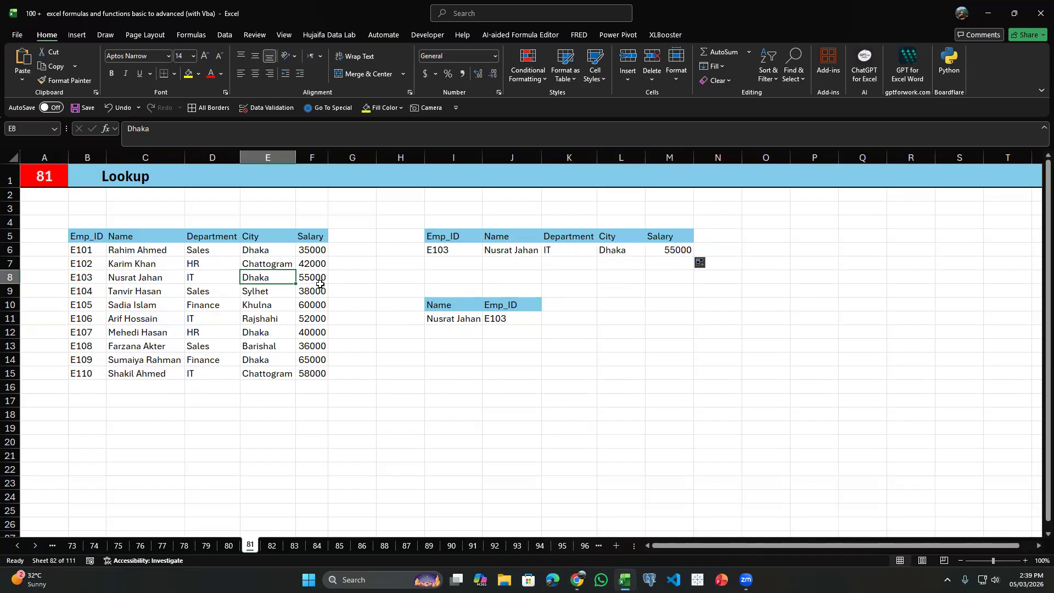
click(746, 233)
Review the name-to-ID example against the source table and clear the Emp_ID result in J11.
click(493, 304)
click(491, 318)
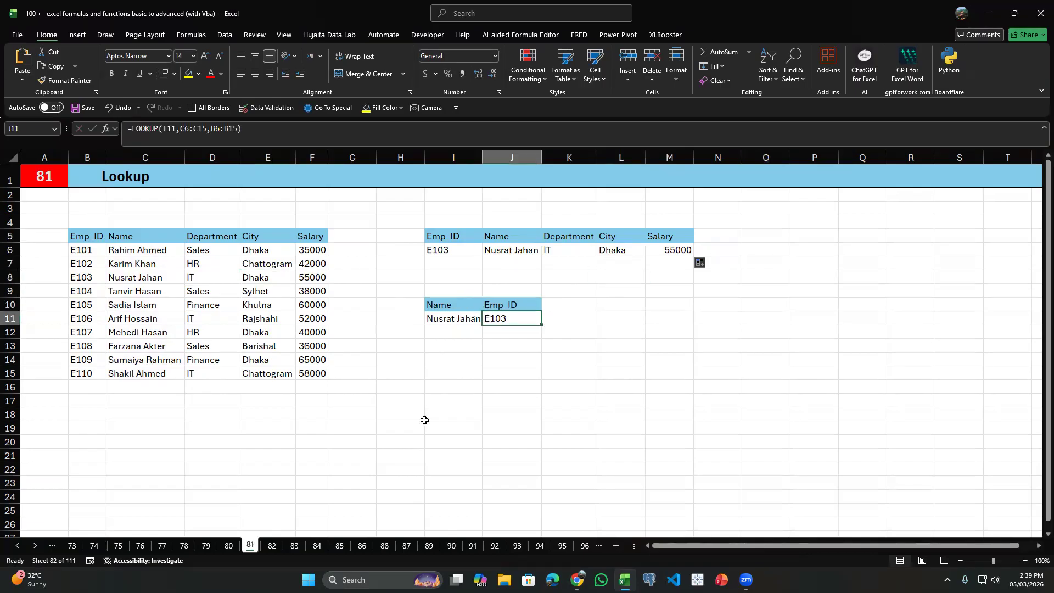
drag(453, 299, 454, 310)
drag(85, 237, 280, 373)
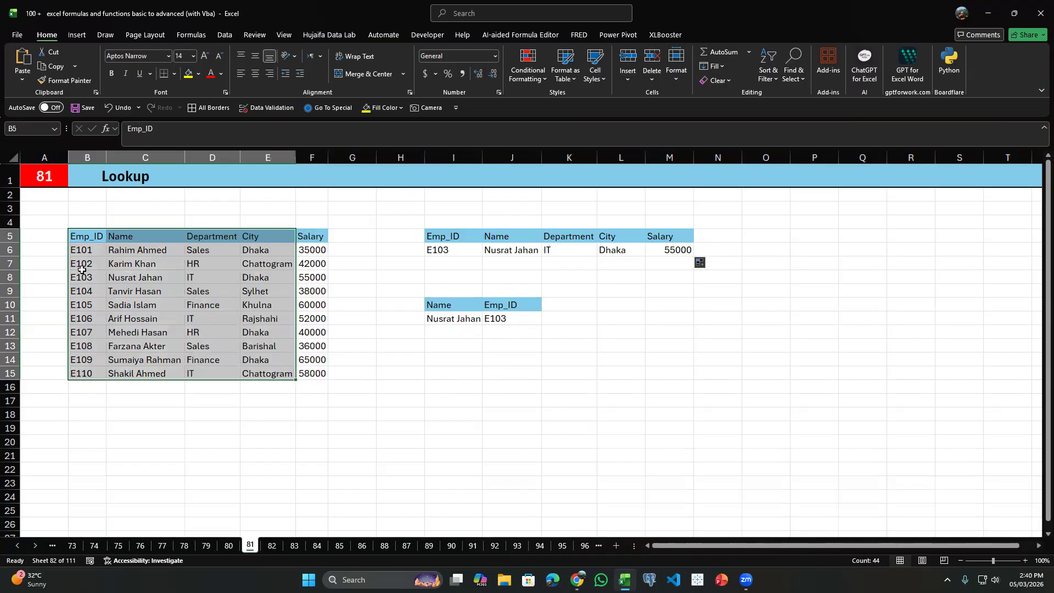
drag(131, 236, 324, 374)
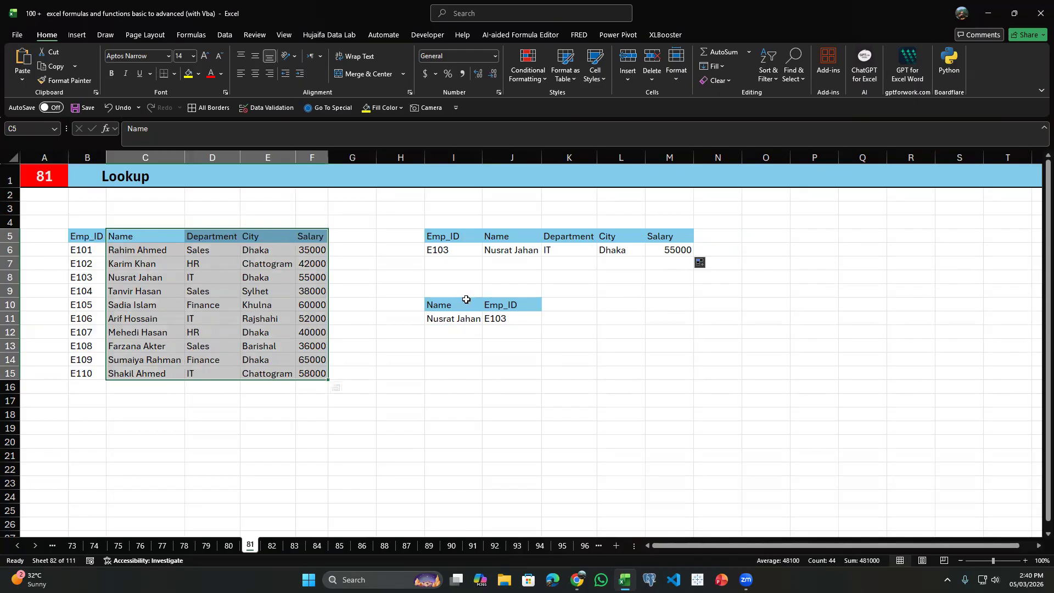
click(499, 315)
key(Delete)
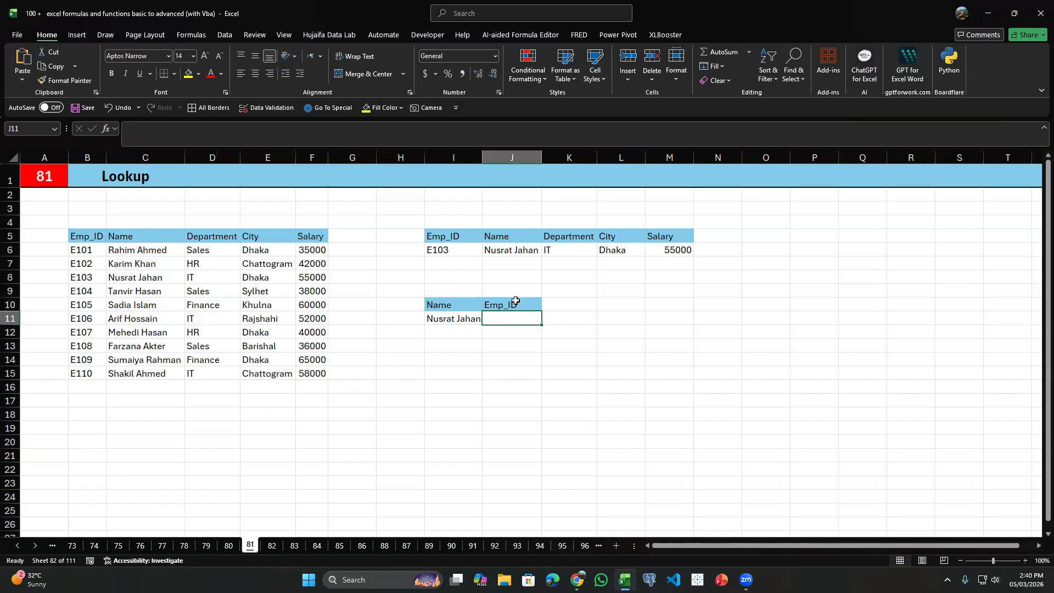
text(=LOO)
Enter =LOOKUP(I11,C6:C15,B6:B15) in J11 to return the Emp_ID for the name in I11.
key(Tab)
key(Left)
text(,)
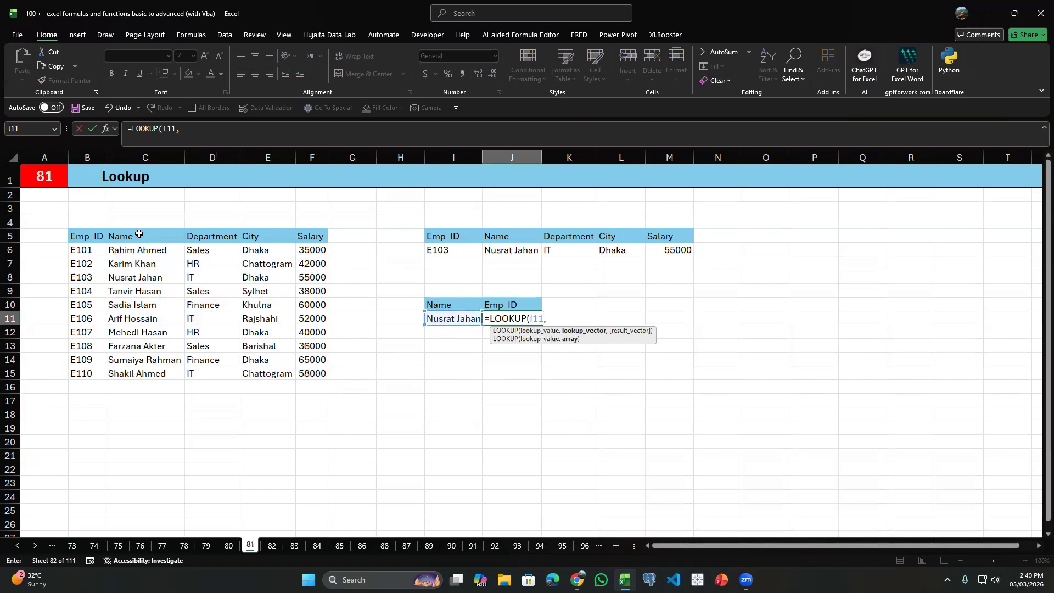
drag(140, 250, 158, 370)
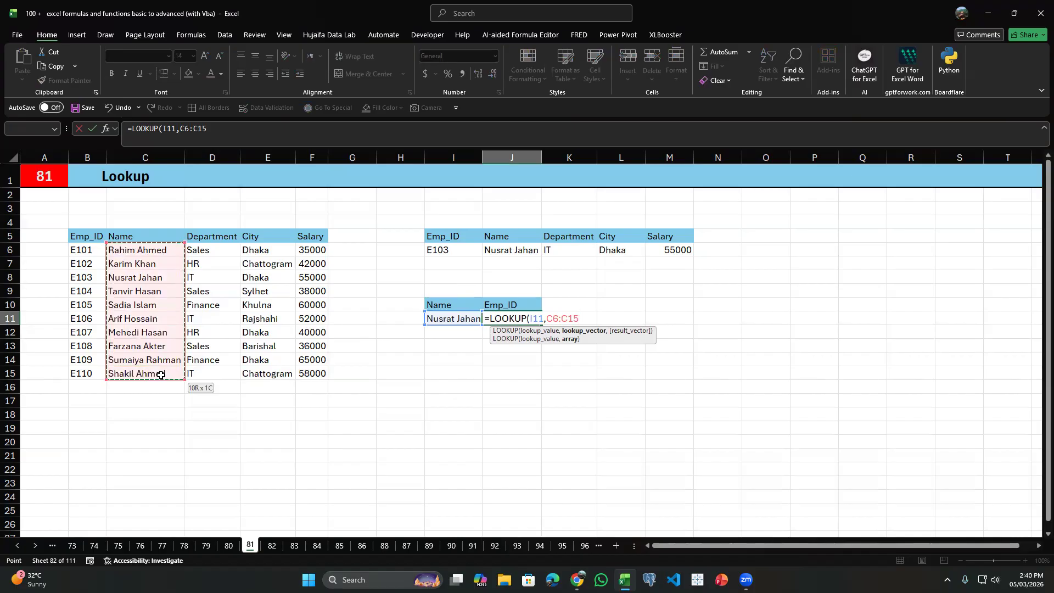
text(,)
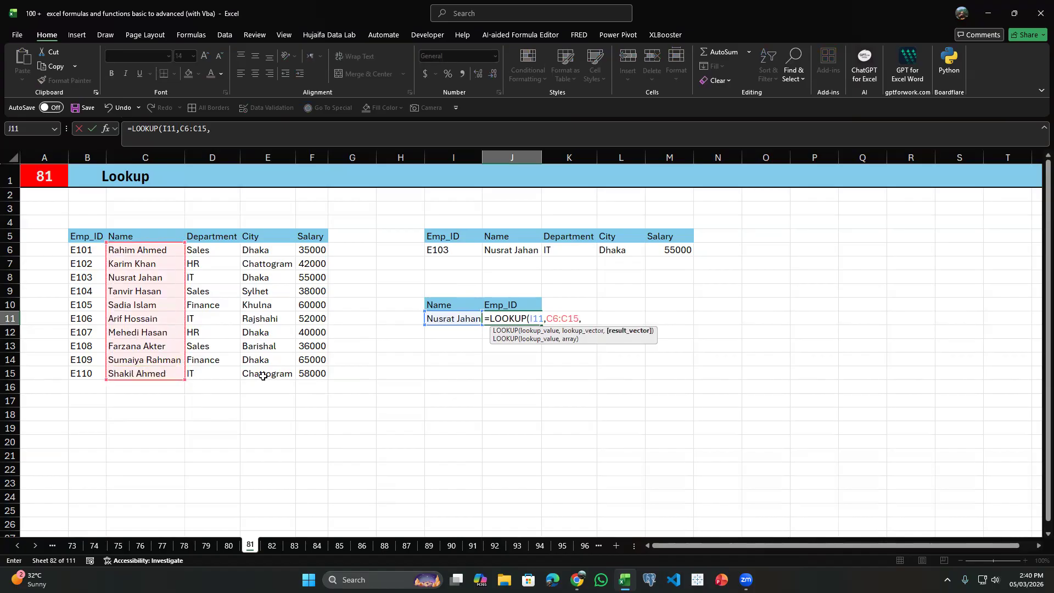
drag(78, 249, 82, 372)
key(Return)
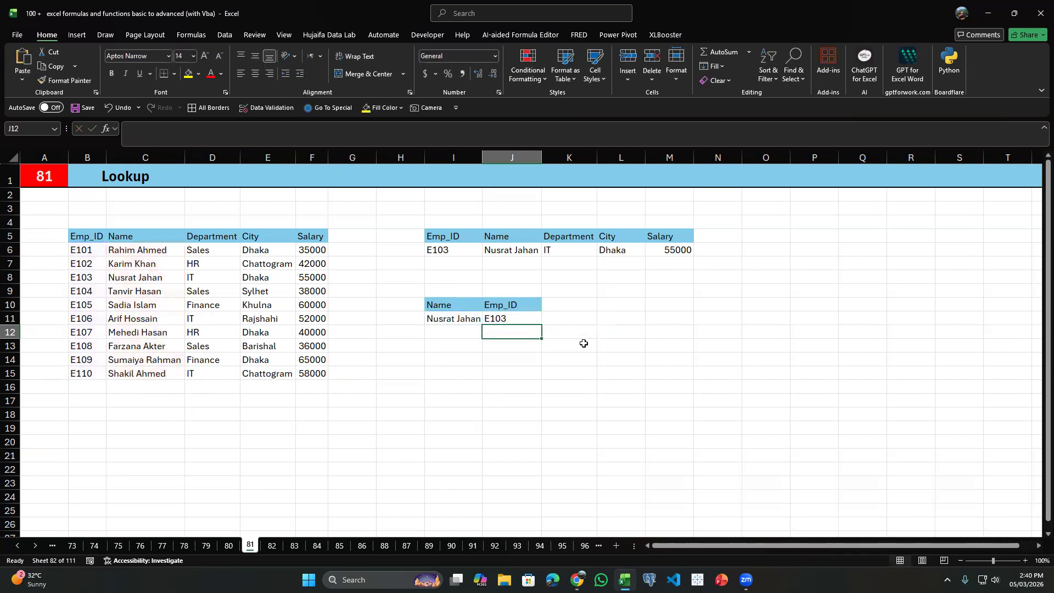
click(537, 319)
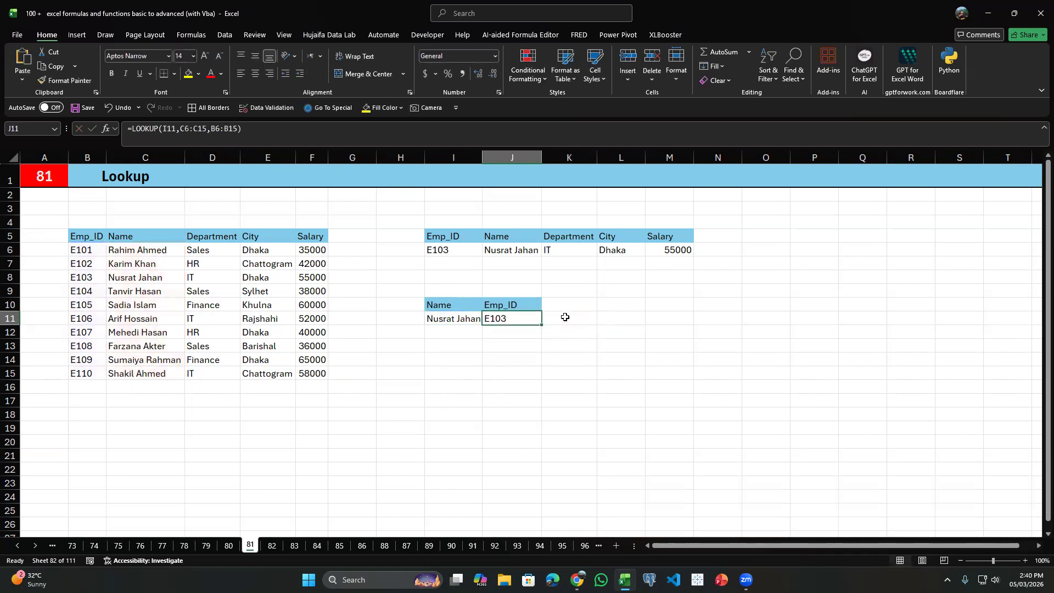
Go from the Lookup sheet to sheet 83, the CEILING function example.
key(ctrl+Page_Down)
key(ctrl+Page_Down)
key(ctrl+Page_Down)
key(ctrl+Page_Down)
key(ctrl+Page_Up)
key(ctrl+Page_Up)
key(ctrl+Page_Up)
key(ctrl+Page_Up)
key(ctrl+Page_Up)
key(ctrl+Page_Up)
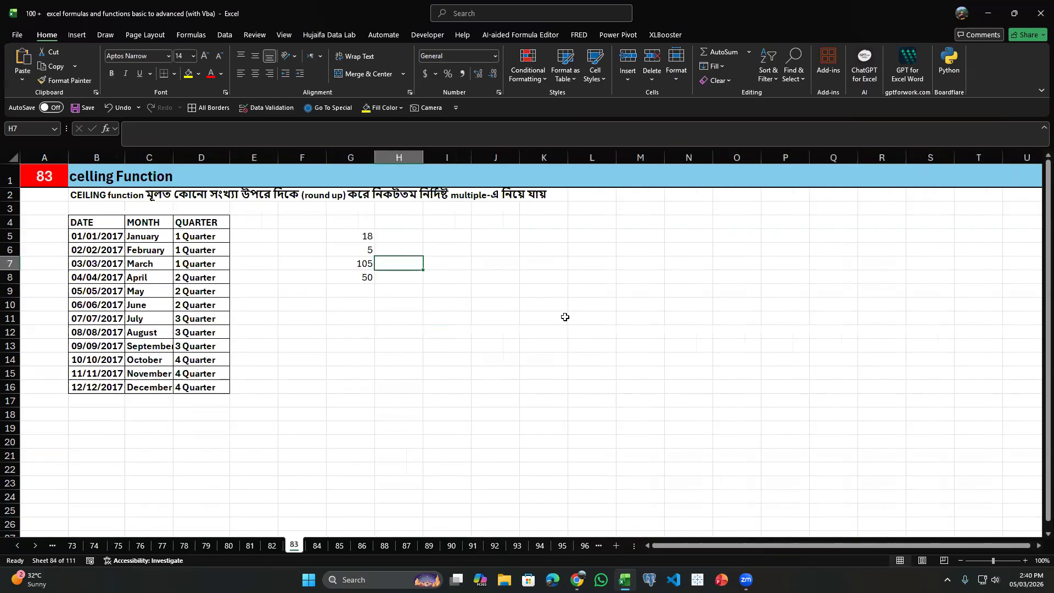